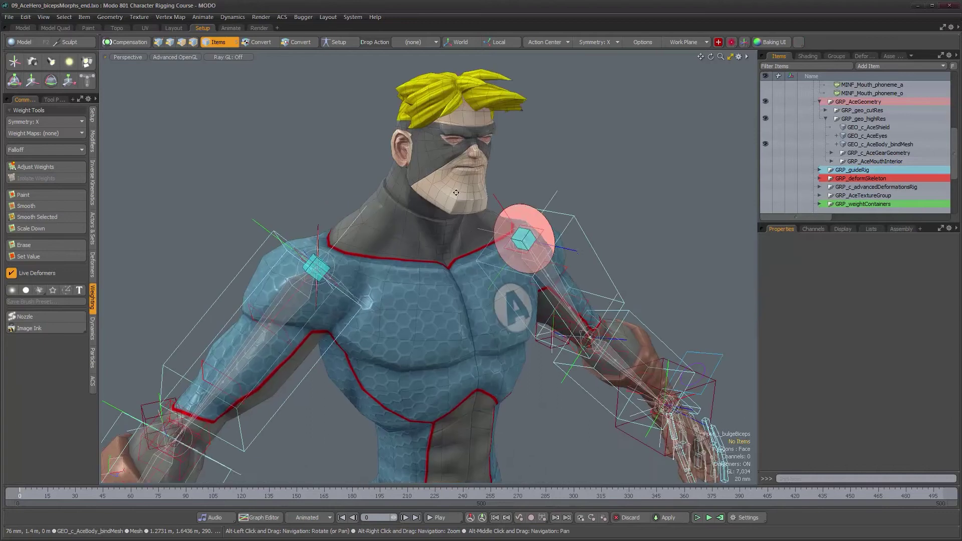
Step: Make the GEO_c_AceEyes mesh visible in the high-resolution geometry group
right_click_drag(440, 203, 487, 205, "alt")
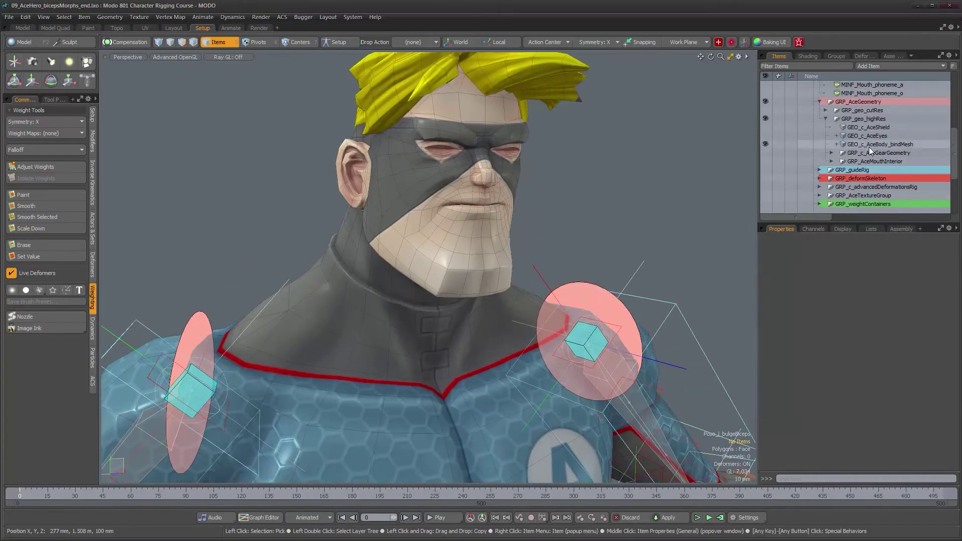
left_click(764, 136)
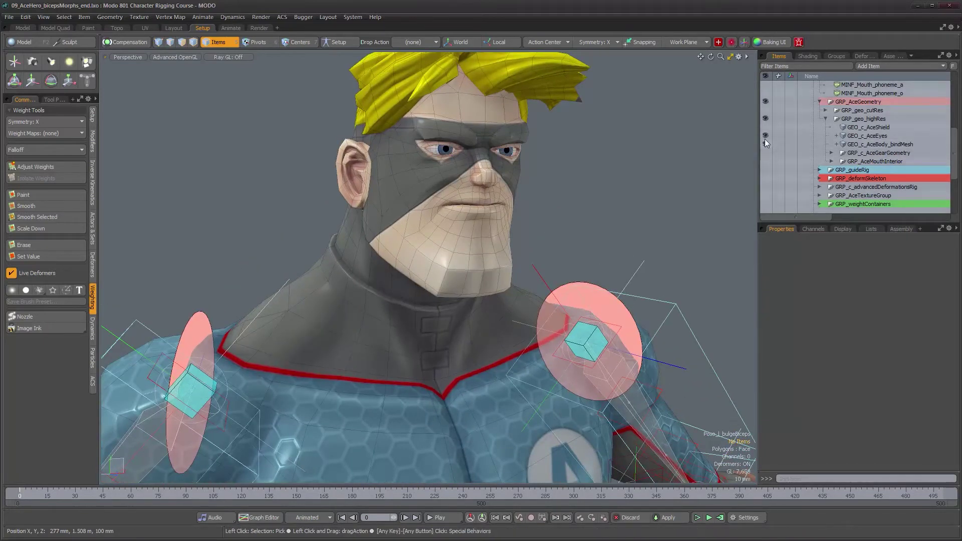
Step: Examine the body mesh from the front, side and back around the neck, shoulders, torso, hips and arms
left_click_drag(504, 219, 470, 226, "alt")
right_click_drag(470, 226, 409, 250, "alt")
left_click_drag(408, 251, 400, 262, "alt")
right_click_drag(400, 262, 376, 280, "alt")
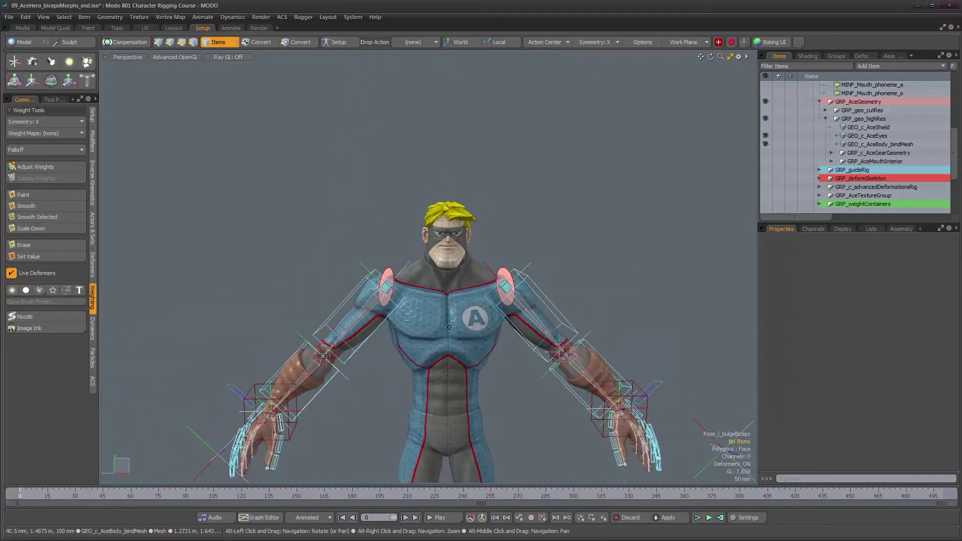
middle_click_drag(450, 337, 437, 233, "alt")
left_click_drag(352, 311, 396, 315, "alt")
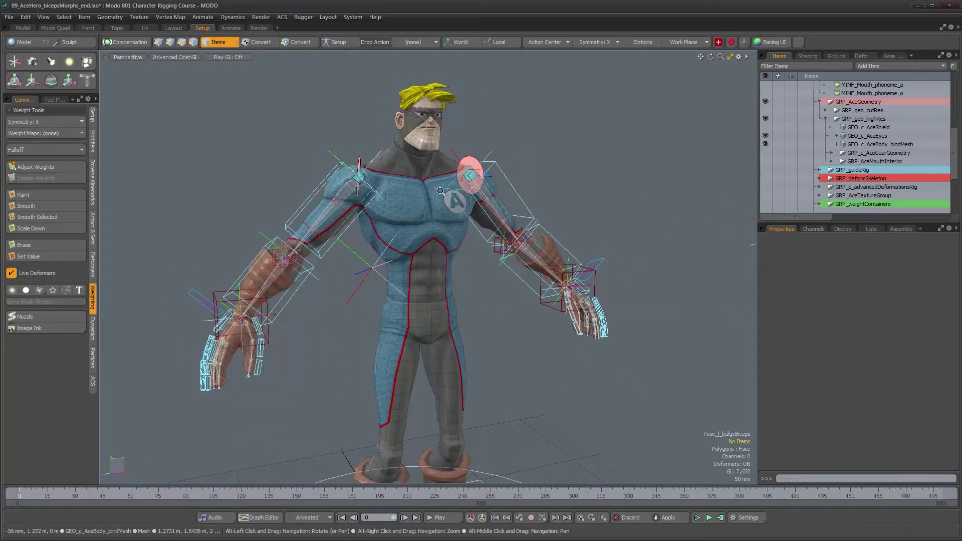
right_click_drag(408, 217, 430, 241, "alt")
left_click_drag(323, 241, 641, 264, "alt")
middle_click_drag(477, 108, 478, 208, "alt")
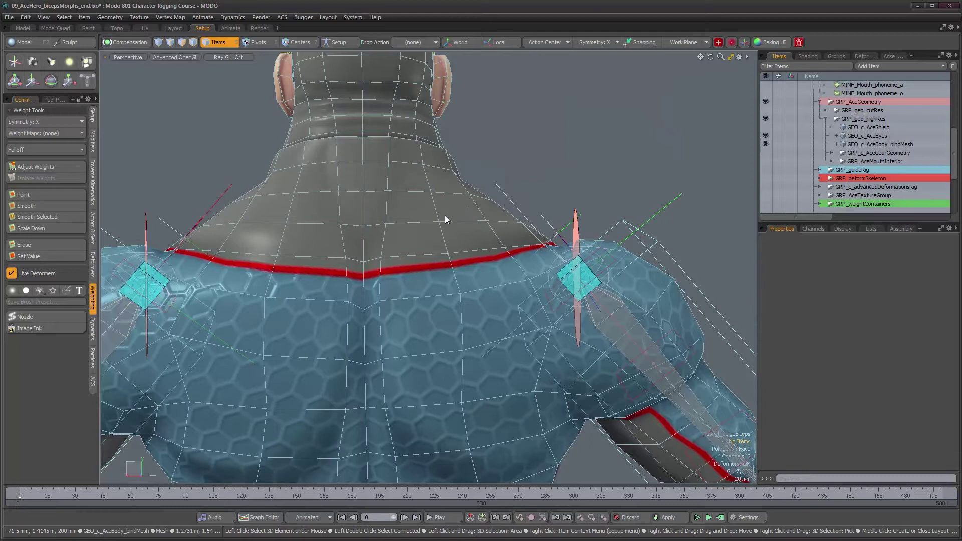
left_click_drag(481, 260, 356, 295, "alt")
right_click_drag(355, 296, 300, 321, "alt")
middle_click_drag(378, 474, 386, 389, "alt")
left_click_drag(533, 245, 337, 228, "alt")
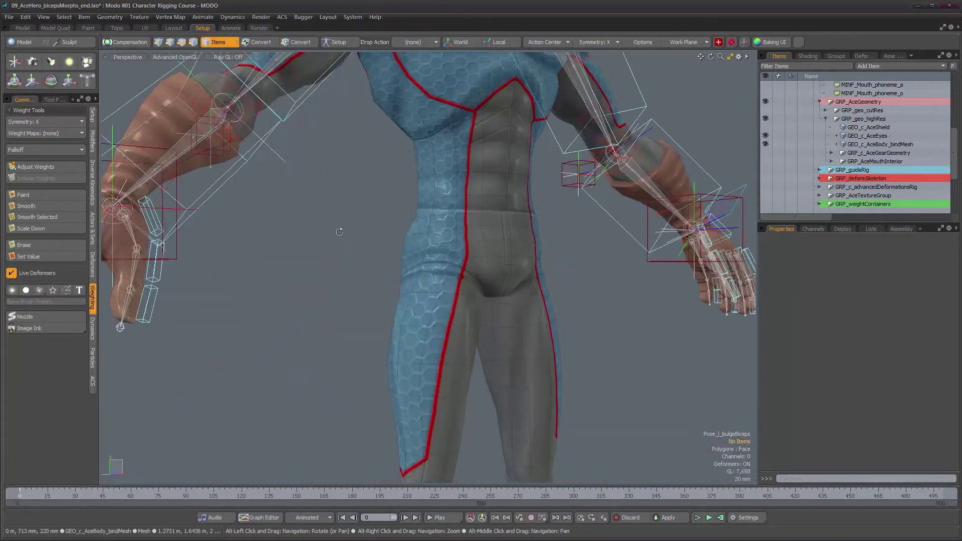
middle_click_drag(337, 228, 345, 274, "alt")
left_click_drag(346, 274, 593, 268, "alt")
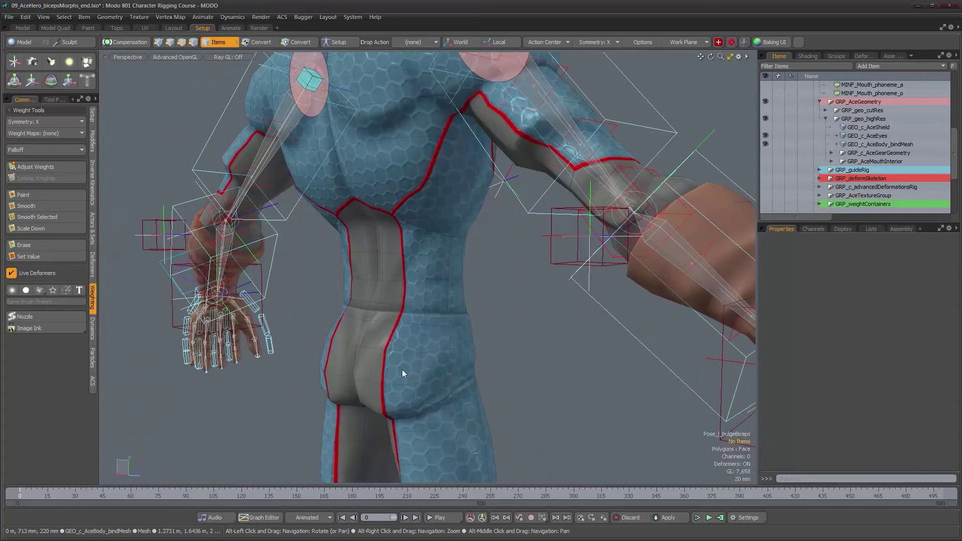
left_click_drag(409, 400, 414, 284, "alt")
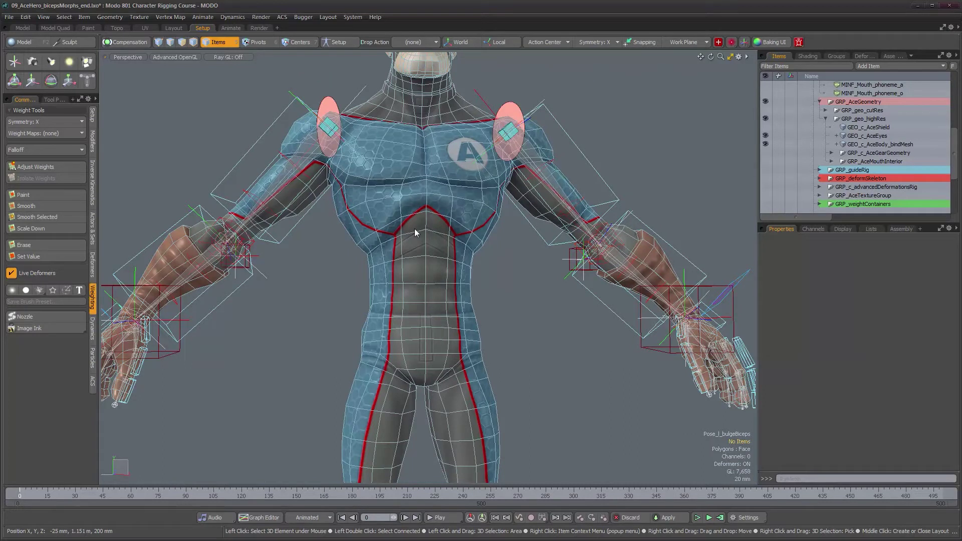
left_click_drag(449, 247, 444, 378, "alt")
left_click_drag(445, 313, 441, 266, "ctrl+alt")
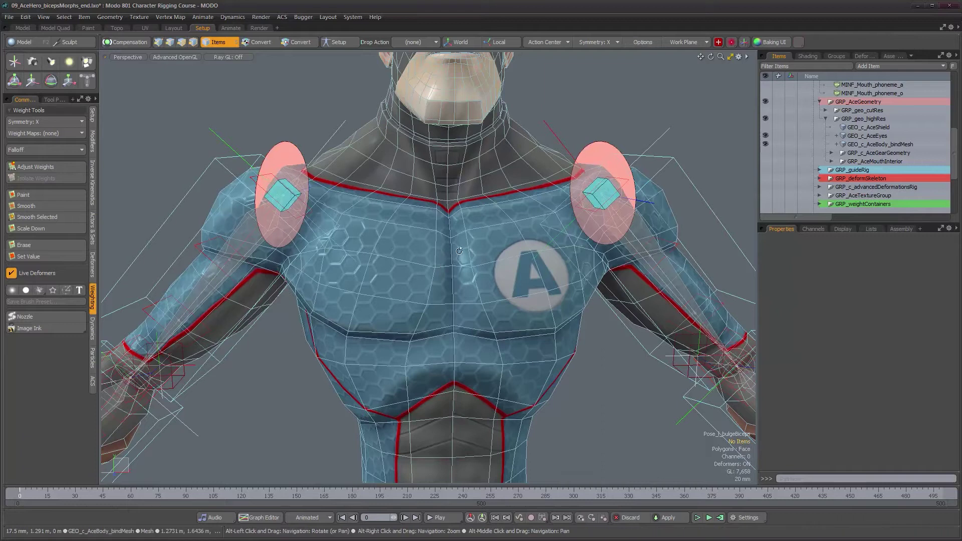
left_click_drag(600, 202, 468, 217, "alt")
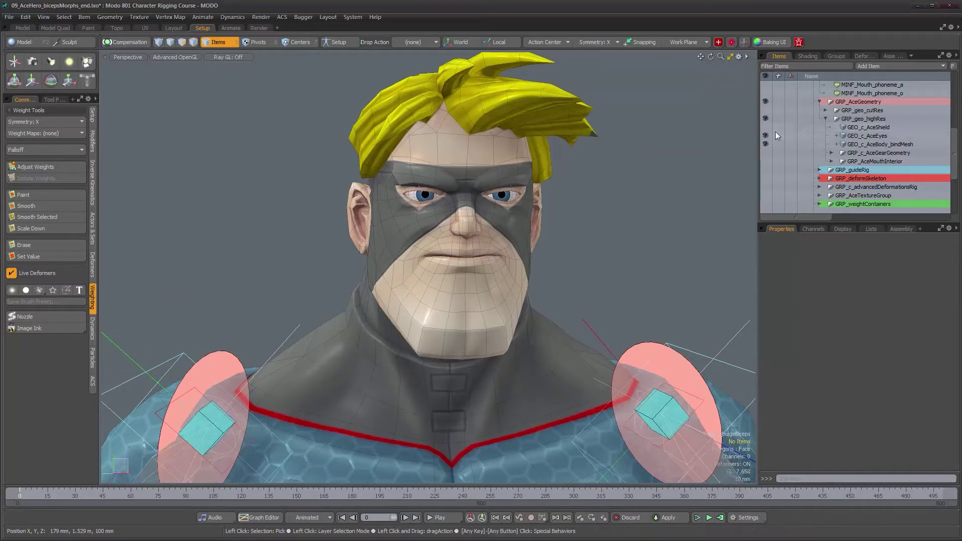
Step: Expand the GRP_AceMouthInterior group and make its teeth and tongue meshes visible
left_click(832, 161)
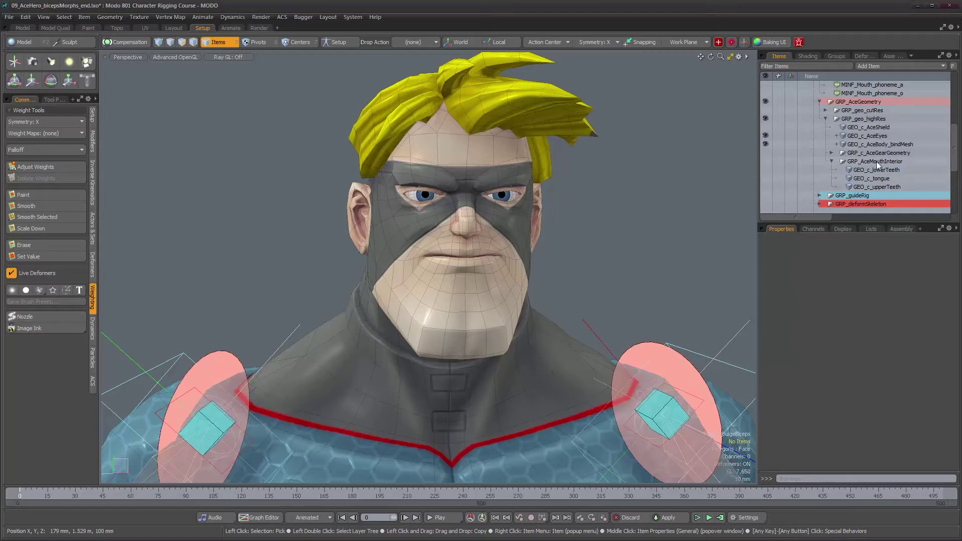
left_click(766, 161)
left_click_drag(579, 267, 593, 264, "alt")
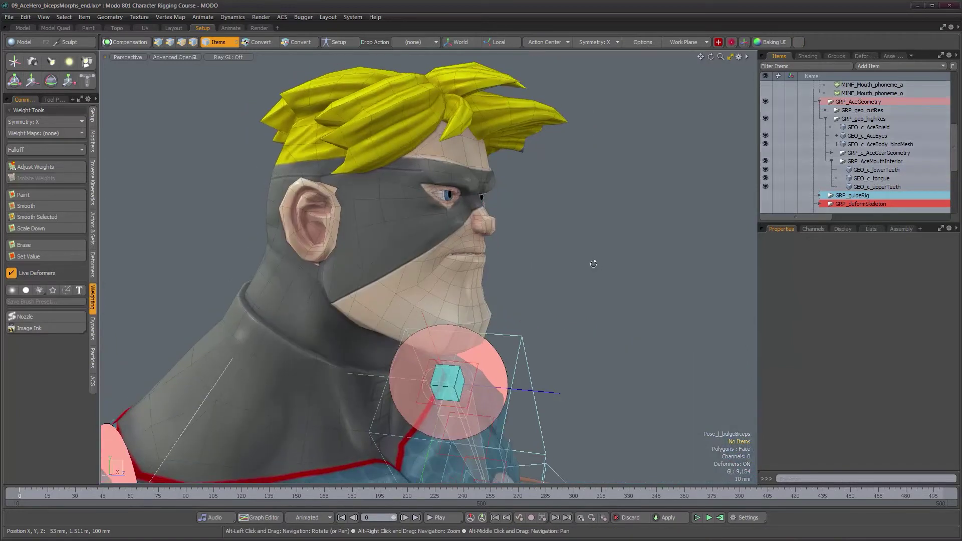
Step: Select the GRP_AceMouthInterior group and switch the viewport to Shaded display for a view of the mouth parts inside the head
left_click(869, 161)
key("ctrl+2")
left_click(465, 248)
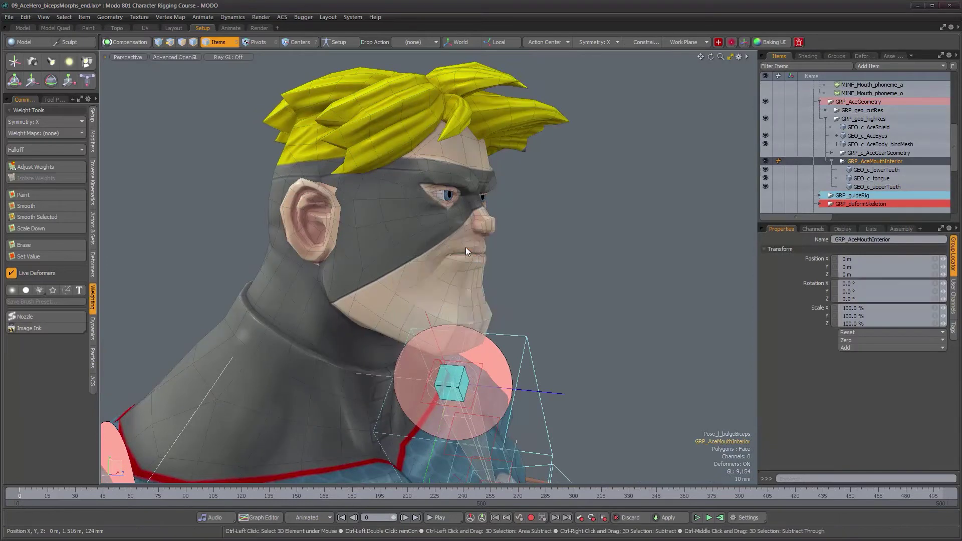
mouse_move(465, 247)
left_mouse_down("alt")
mouse_move(451, 254)
mouse_move(503, 240)
mouse_move(546, 244)
mouse_move(576, 281)
mouse_move(516, 270)
mouse_move(558, 262)
mouse_move(542, 252)
mouse_move(703, 241)
left_mouse_up("alt")
scroll(452, 254, "up", 5)
key("ctrl+2")
left_click(594, 286)
scroll(533, 255, "up", 4)
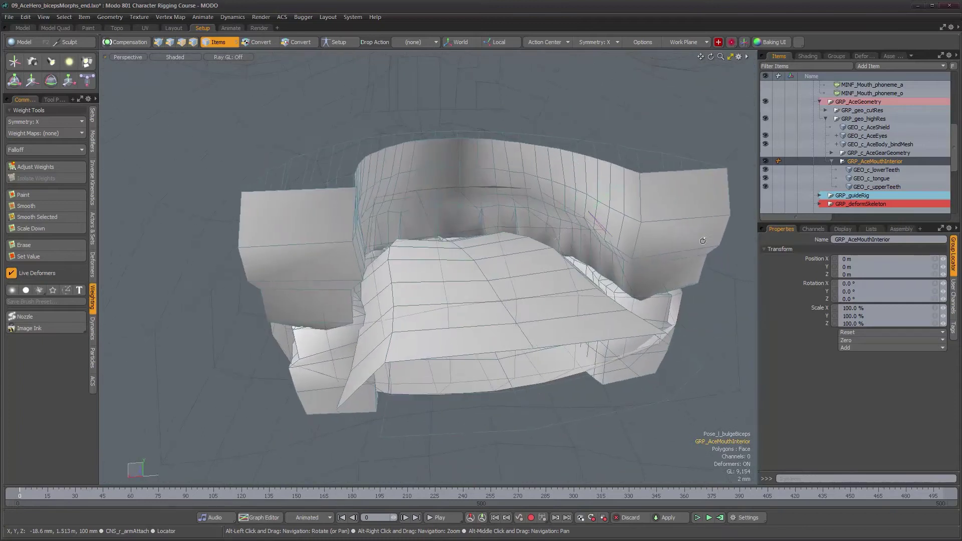
Step: Select the lower teeth, tongue and upper teeth meshes in turn and examine them from several angles
left_click(874, 171)
left_click_drag(561, 312, 556, 263, "alt")
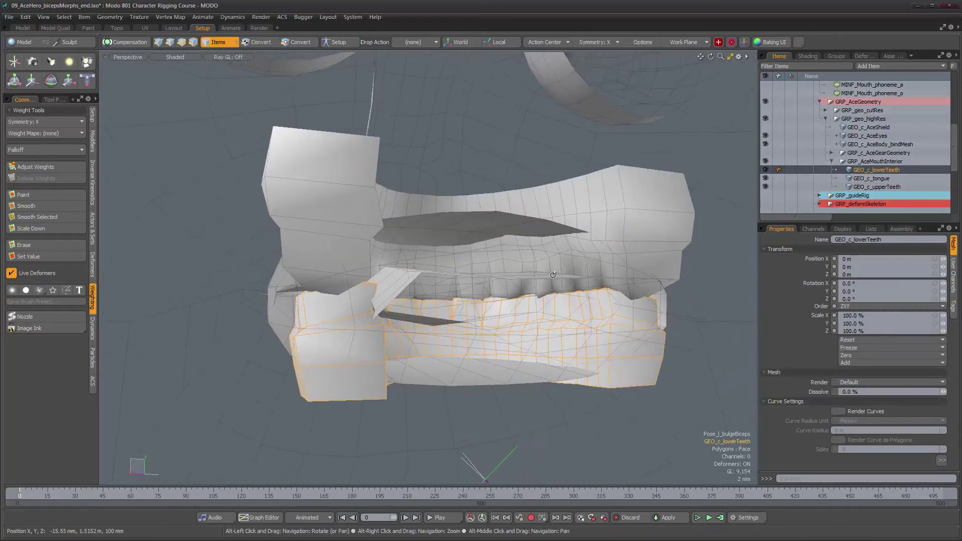
left_click(880, 179)
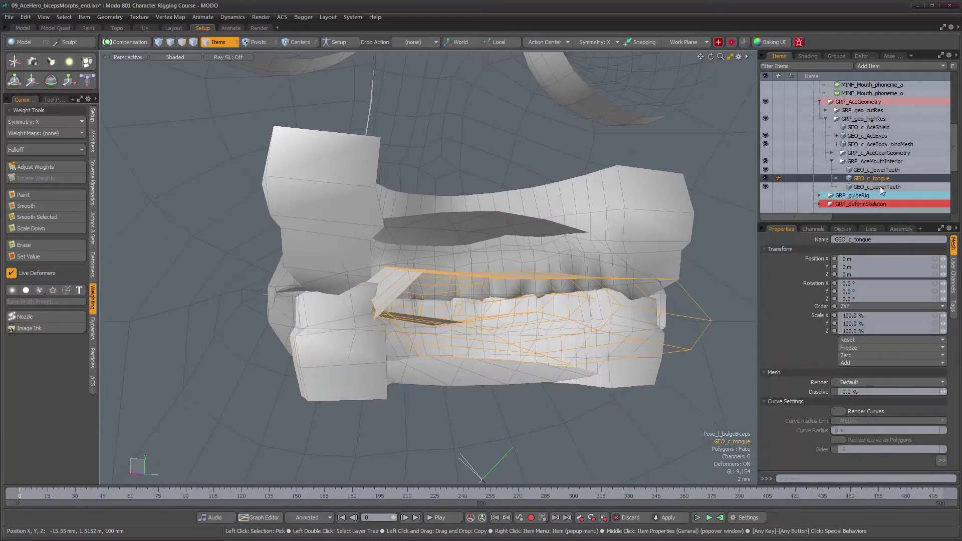
left_click(880, 187)
left_click_drag(524, 268, 500, 300, "alt")
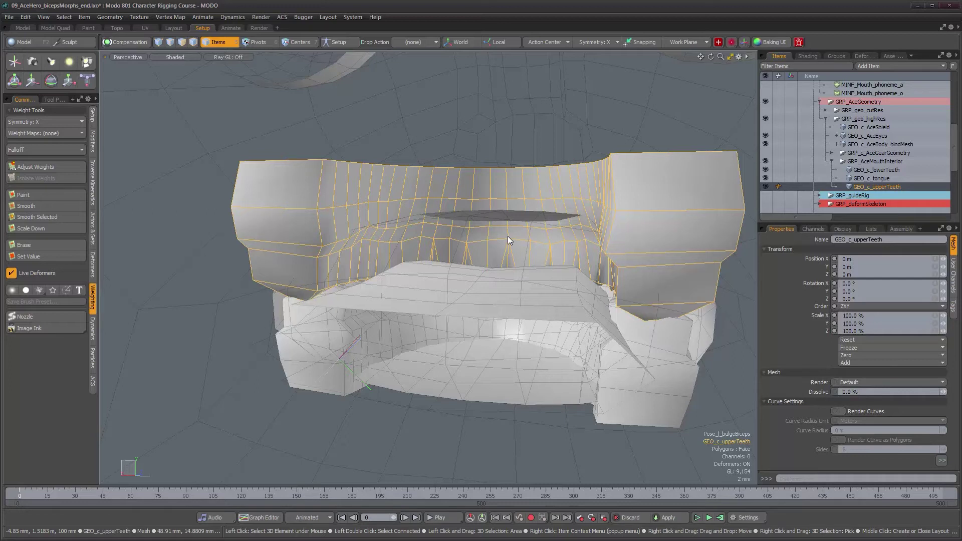
left_click_drag(507, 236, 549, 219, "alt")
scroll(552, 228, "down", 1, "alt")
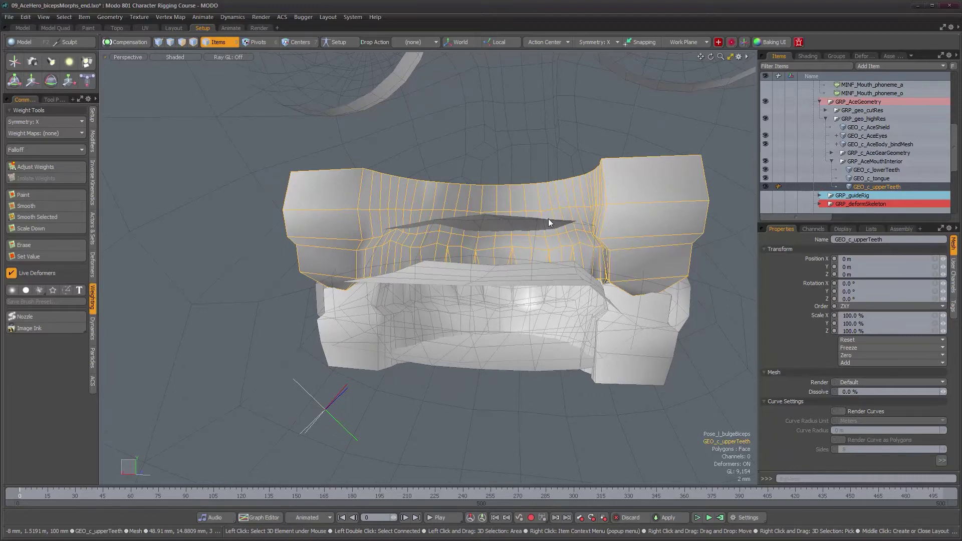
left_click_drag(529, 255, 569, 299, "alt")
left_click_drag(568, 267, 320, 257, "alt")
right_click_drag(321, 257, 326, 257, "alt")
left_click_drag(326, 257, 446, 260, "alt")
right_click_drag(446, 259, 349, 268, "alt")
right_click_drag(441, 277, 493, 280, "alt")
Step: Hide the GRP_l_arm and GRP_r_arm groups and show the GRP_c_neckHead rig group
scroll(900, 194, "down", 4)
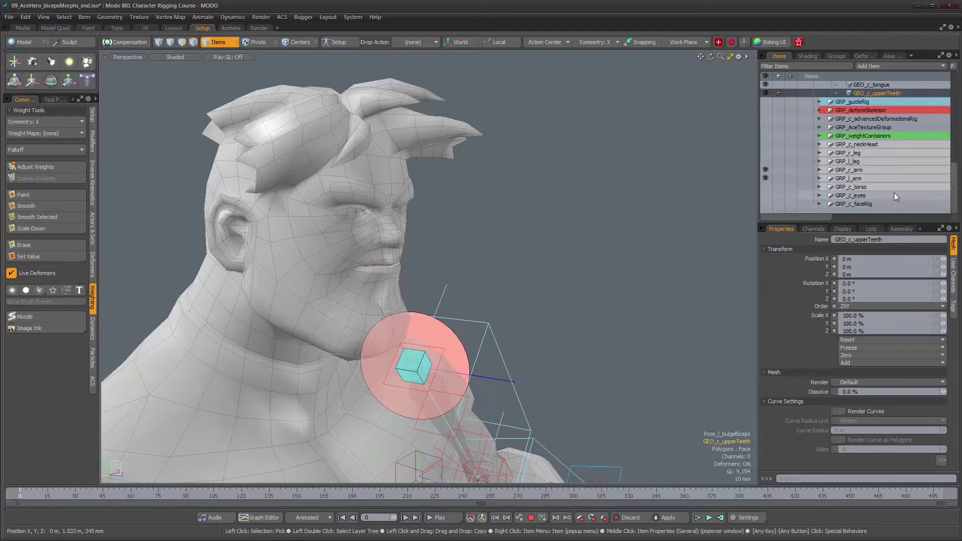
left_click(764, 178)
left_click(766, 170)
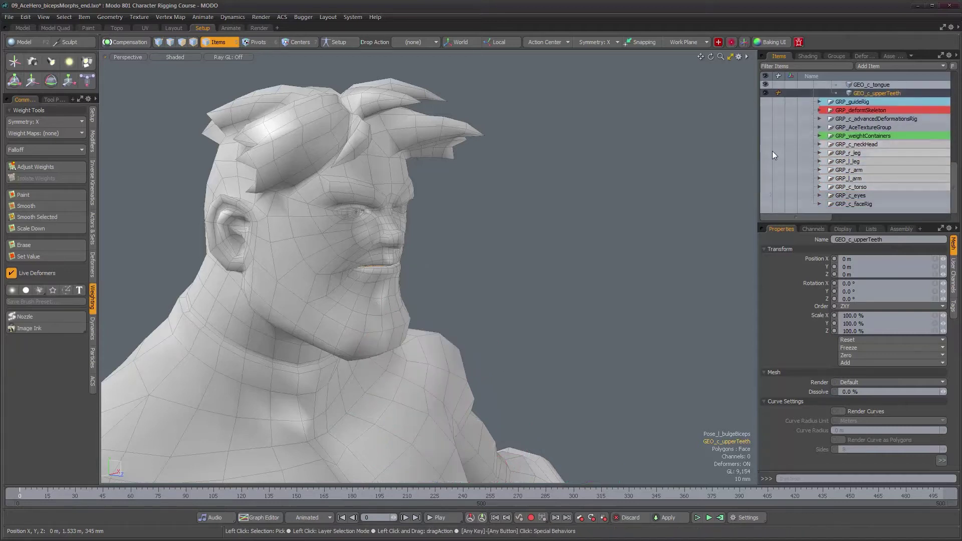
left_click(765, 144)
Step: Bring back the split layout with the schematic and frame the head in profile with its head and jaw joints
left_click_drag(375, 268, 463, 280, "alt")
key("KP_0")
left_click_drag(417, 376, 423, 384, "alt")
right_click_drag(424, 385, 383, 374, "alt")
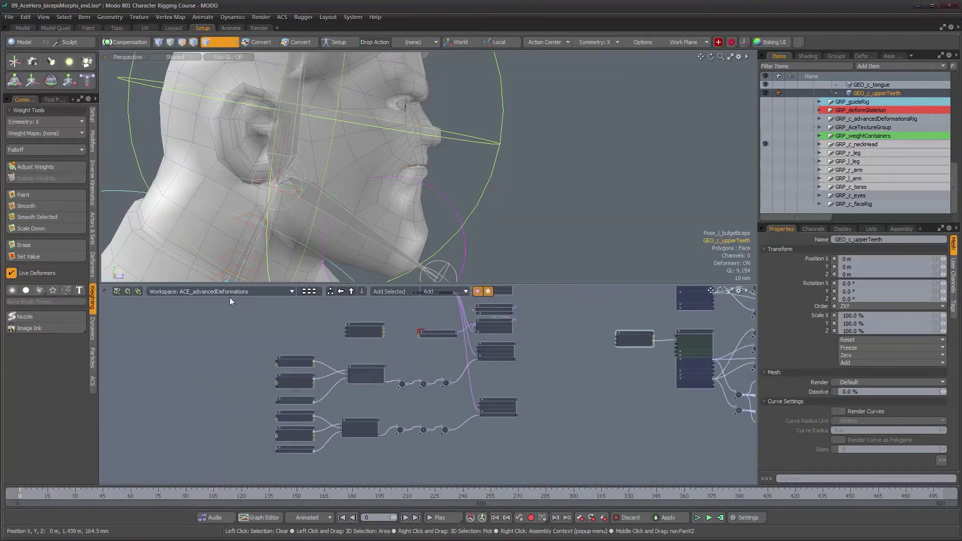
Step: Open the ACE_Spine Rig workspace in the schematic, and return to the ACE_advancedDeformations workspace
left_click(269, 293)
mouse_move(269, 295)
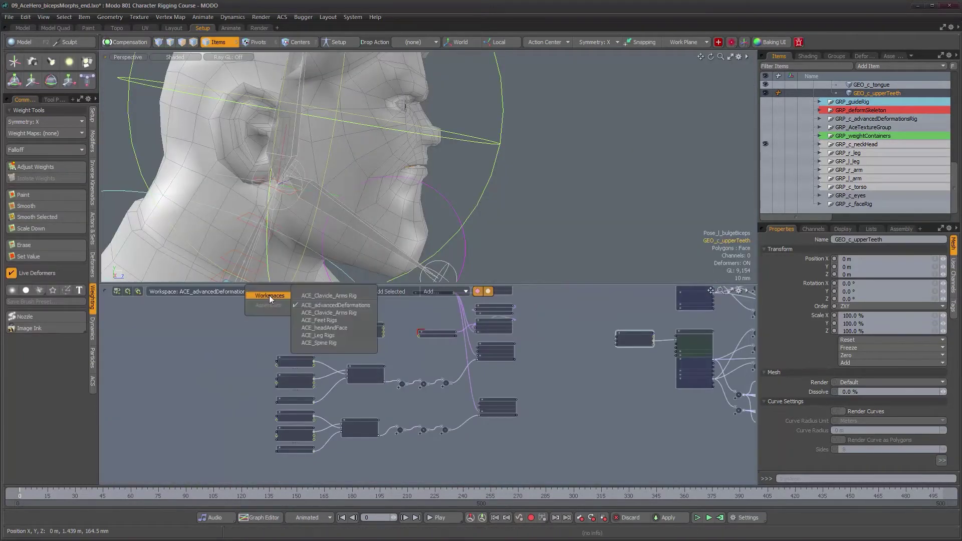
left_click(353, 343)
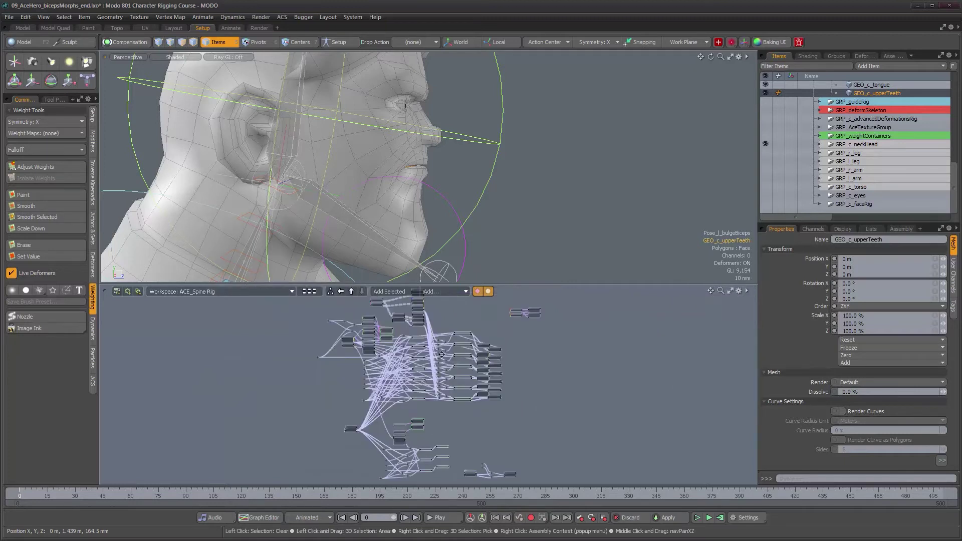
left_click(281, 292)
mouse_move(282, 295)
left_click(365, 301)
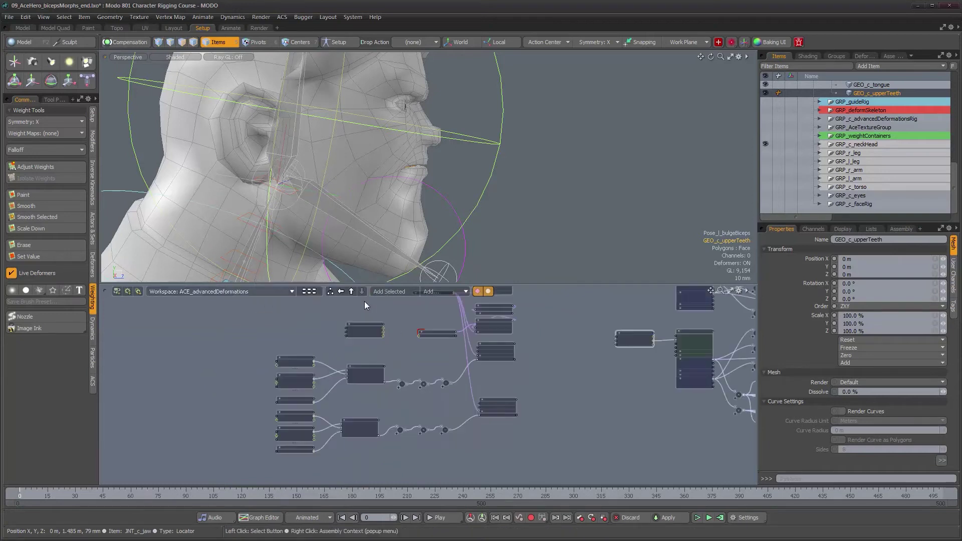
Step: Add the selected GEO_c_upperTeeth mesh as a node in an empty area of the ACE_advancedDeformations workspace
mouse_move(382, 363)
left_mouse_down("alt")
mouse_move(351, 362)
mouse_move(333, 330)
mouse_move(324, 344)
mouse_move(378, 361)
left_mouse_up("alt")
scroll(350, 363, "down", 5)
scroll(377, 361, "up", 3)
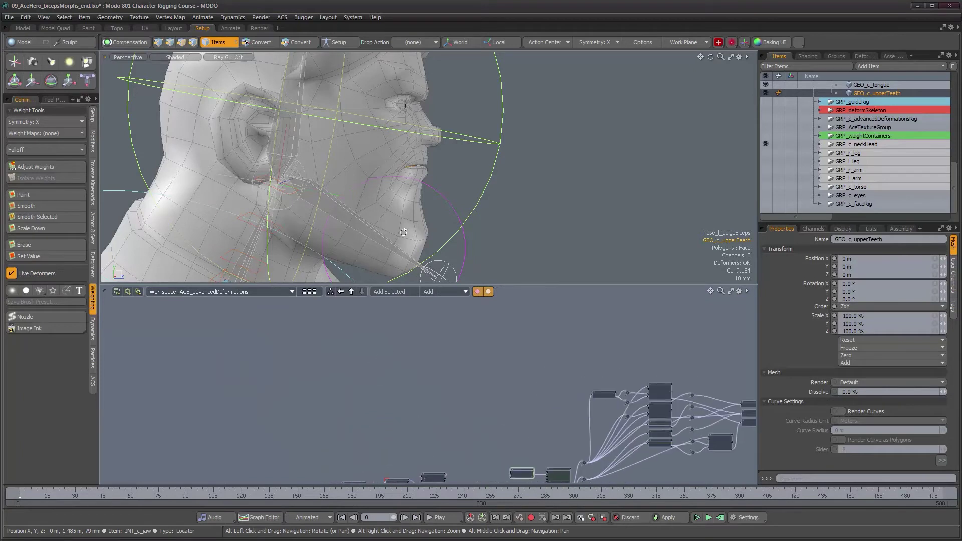
left_click(388, 293)
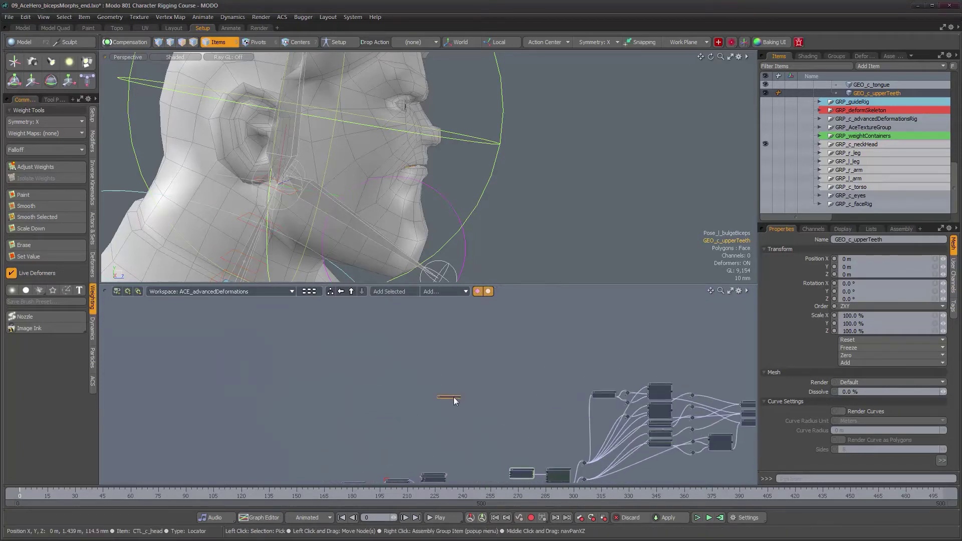
right_click_drag(394, 369, 493, 369, "alt")
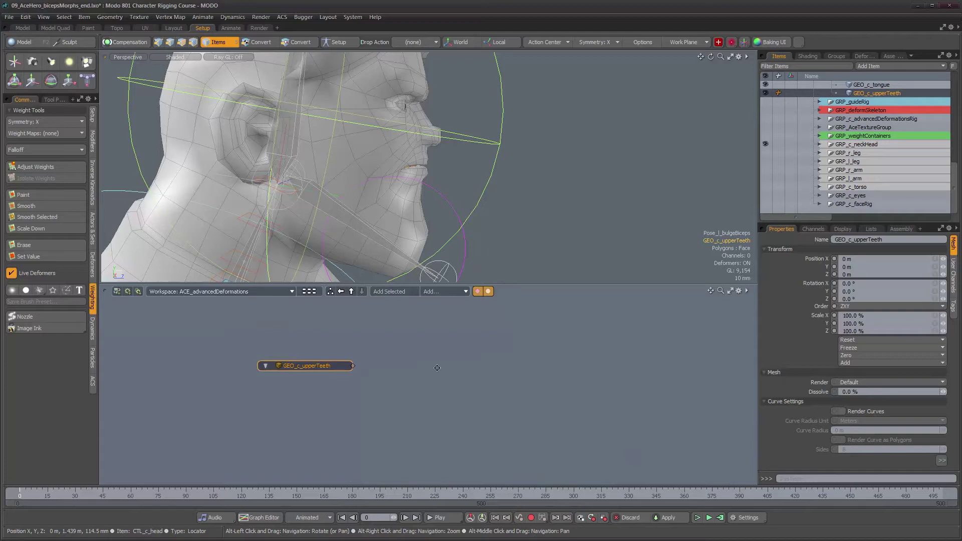
left_click_drag(446, 368, 503, 368, "alt")
Step: Add the GEO_c_lowerTeeth mesh to the schematic and place its node directly below the upper teeth node
scroll(881, 125, "up", 1)
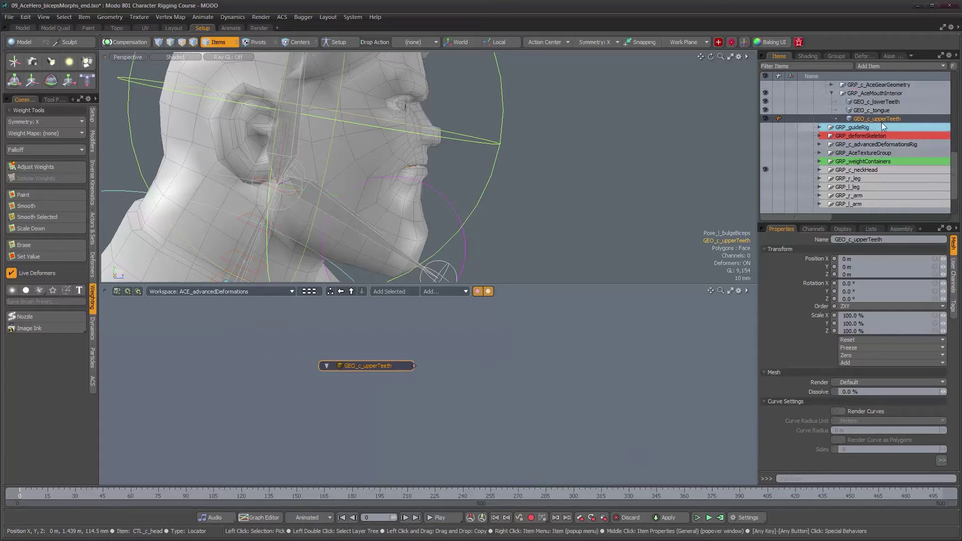
left_click(882, 101)
left_click(408, 292)
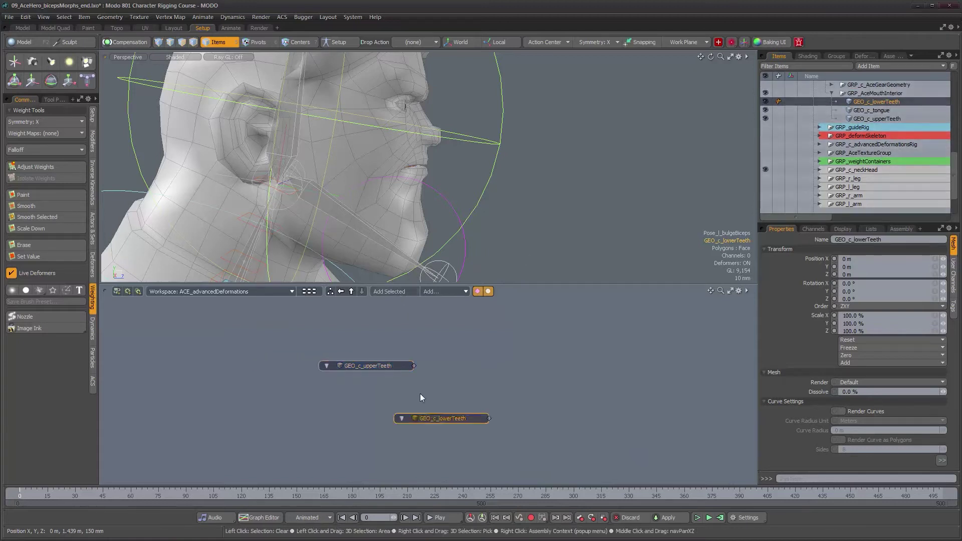
left_click_drag(452, 416, 390, 419)
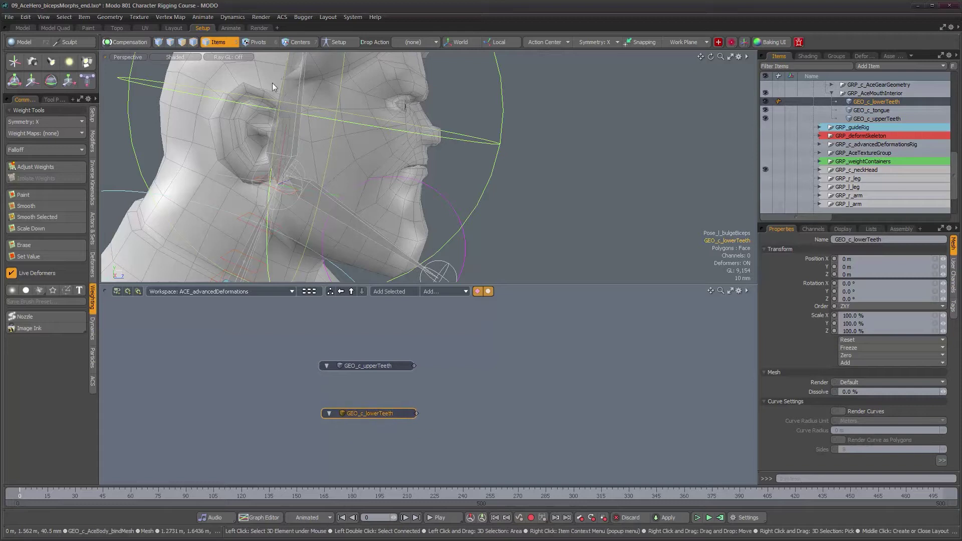
Step: Add the JNT_c_head joint to the schematic and remove the head control's Rotation Constraint node that comes with it
left_click(297, 83)
left_click(387, 292)
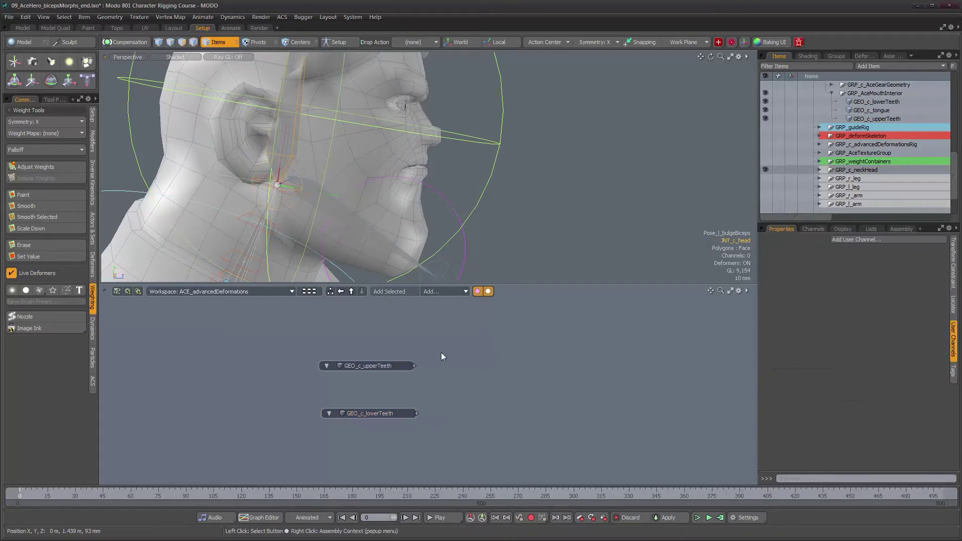
left_click(511, 413)
left_click(591, 426)
left_click(550, 455)
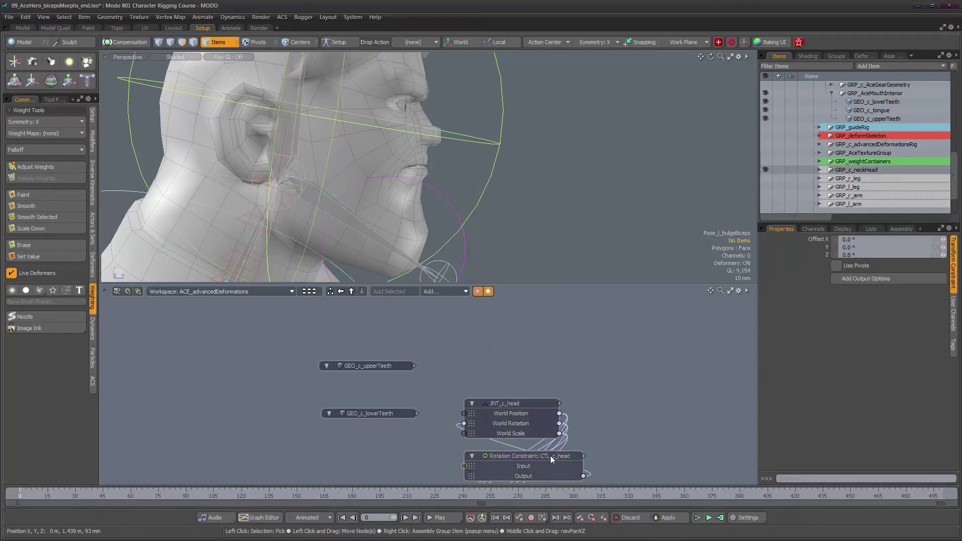
key("Delete")
Step: Move the JNT_c_head node to the left of the teeth nodes and delete its two connected Matrix Compose nodes
left_click_drag(530, 401, 514, 369)
left_click_drag(415, 382, 180, 399)
right_click_drag(294, 413, 310, 384, "alt")
left_click_drag(379, 441, 389, 399, "alt")
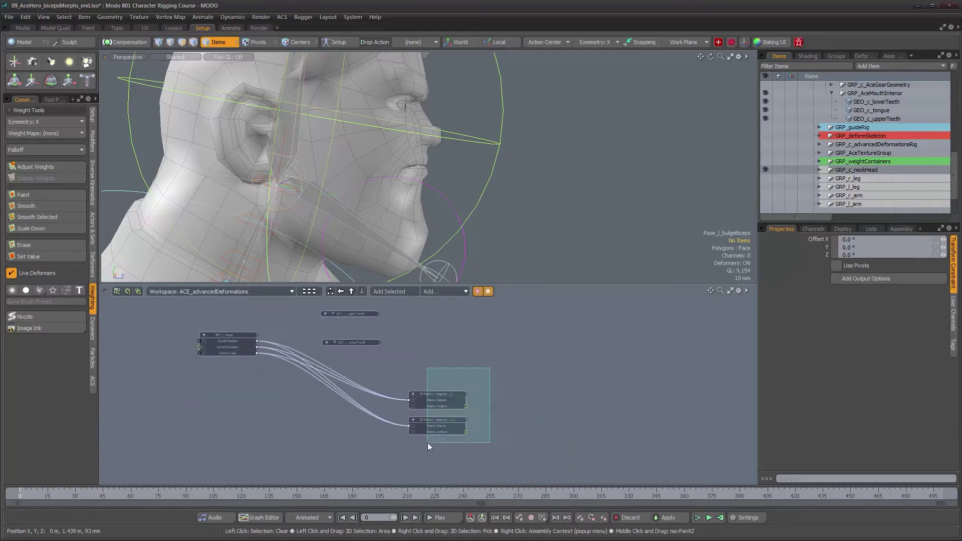
left_click_drag(474, 408, 428, 445)
key("Delete")
Step: Add the JNT_c_jaw joint to the schematic, below and to the right of the teeth nodes
left_click(350, 219)
left_click(391, 293)
left_click(414, 405)
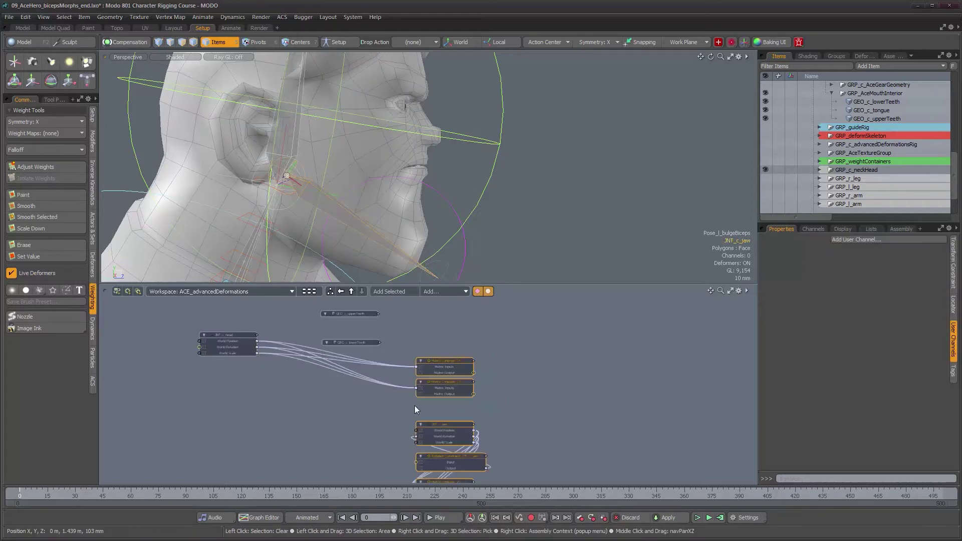
left_click_drag(475, 425, 474, 400, "alt")
right_click_drag(445, 384, 458, 384, "alt")
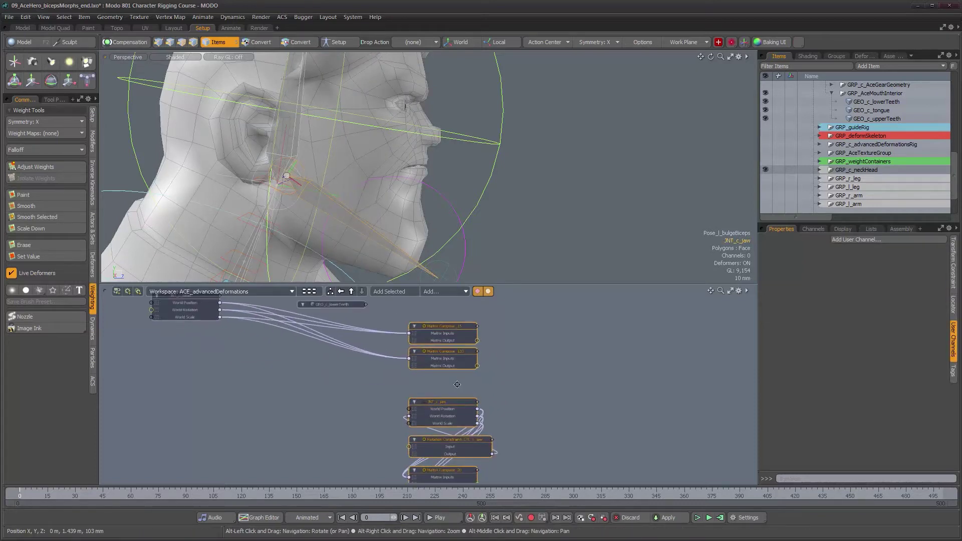
Step: Move the JNT_c_jaw node below the head joint and delete the jaw's Rotation Constraint and all connected Matrix Compose nodes
left_click_drag(502, 390, 437, 333)
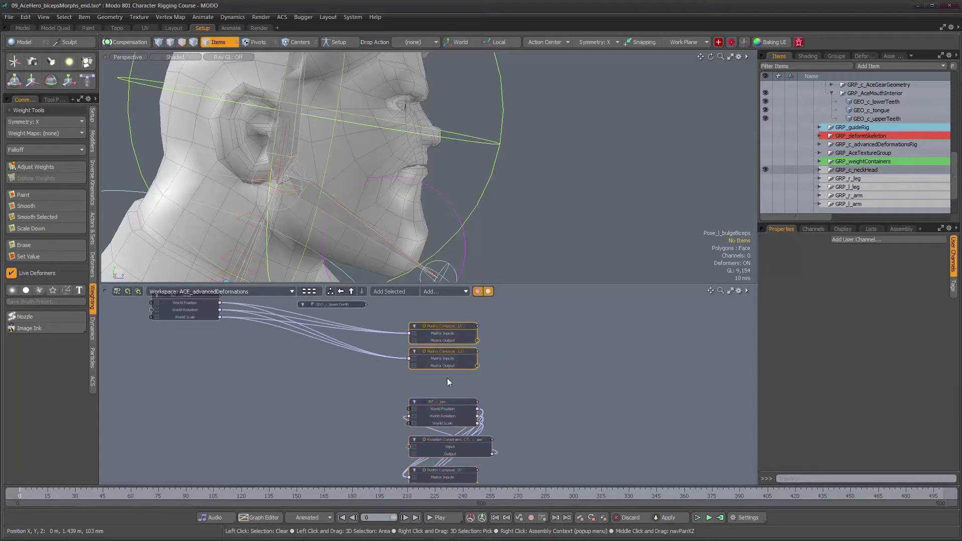
key("Delete")
left_click_drag(448, 402, 234, 373)
left_click_drag(458, 436, 417, 443, "alt")
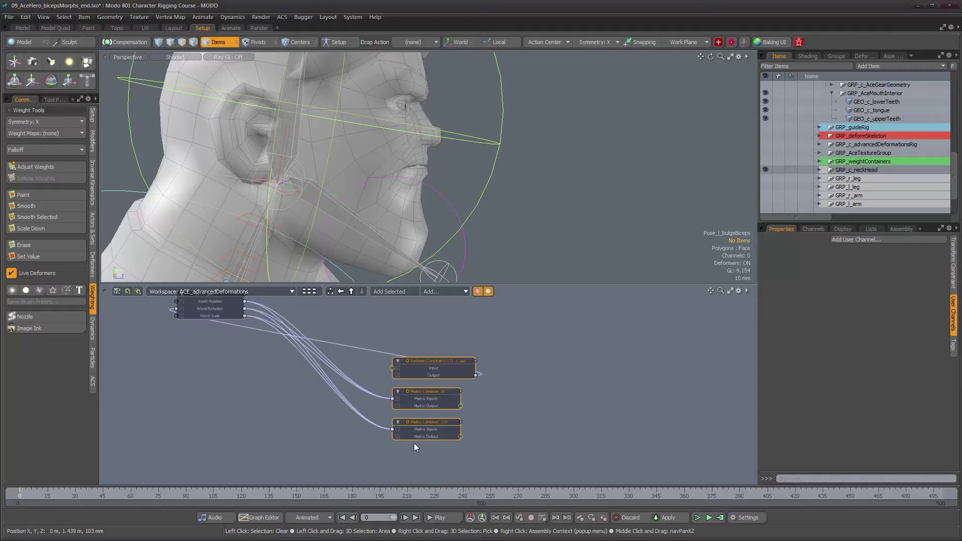
key("Delete")
left_click_drag(333, 410, 373, 516, "alt")
scroll(361, 392, "up", 1)
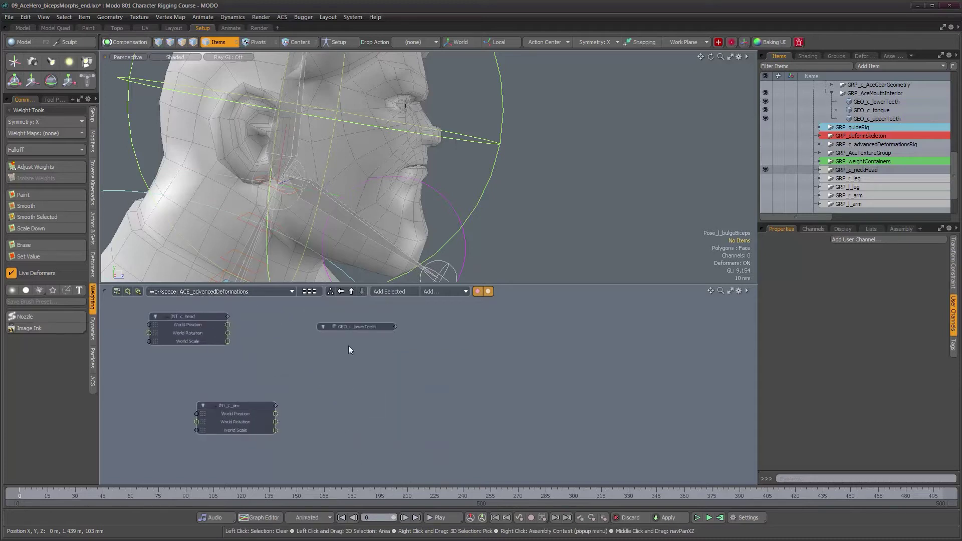
left_click_drag(362, 352, 408, 386, "alt")
left_click_drag(416, 321, 418, 321)
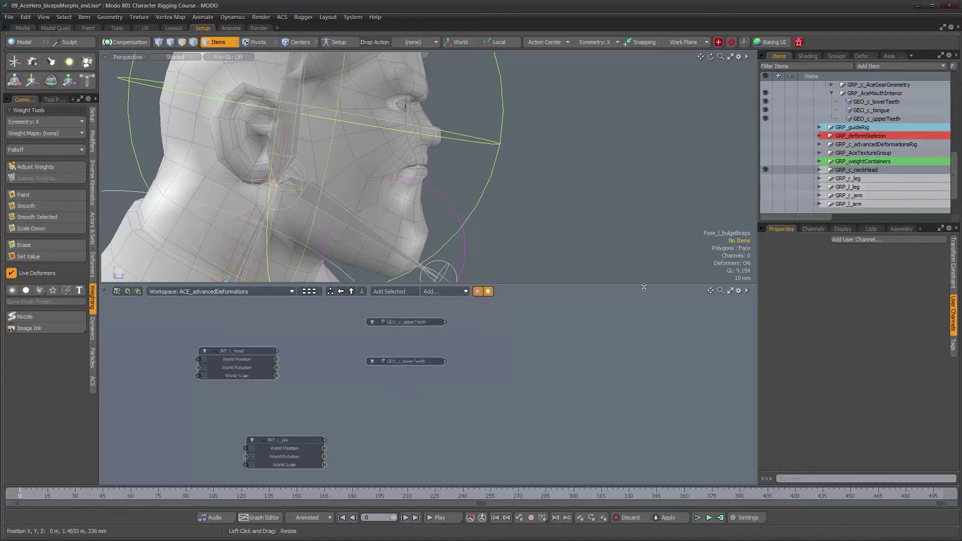
Step: Add two Weight Container items to the scene
scroll(841, 157, "down", 1)
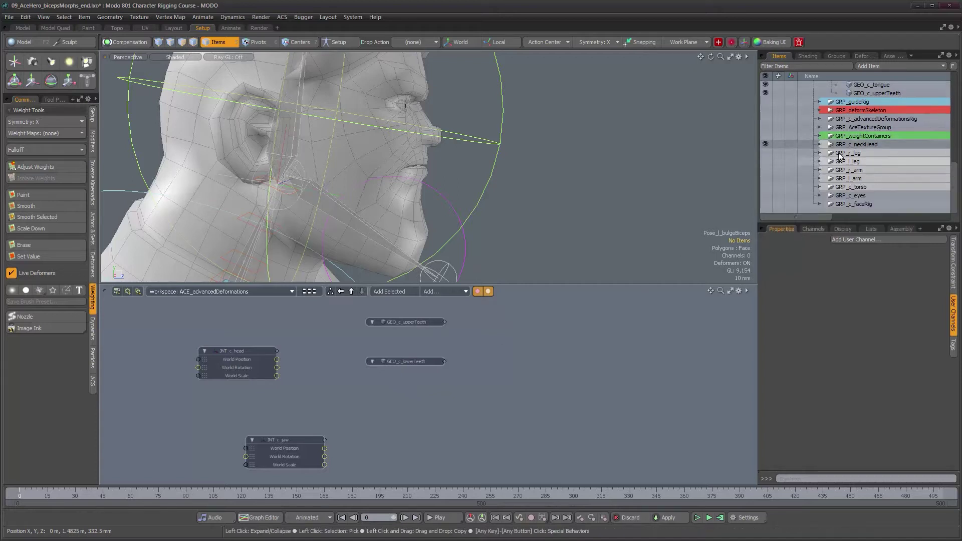
left_click(898, 65)
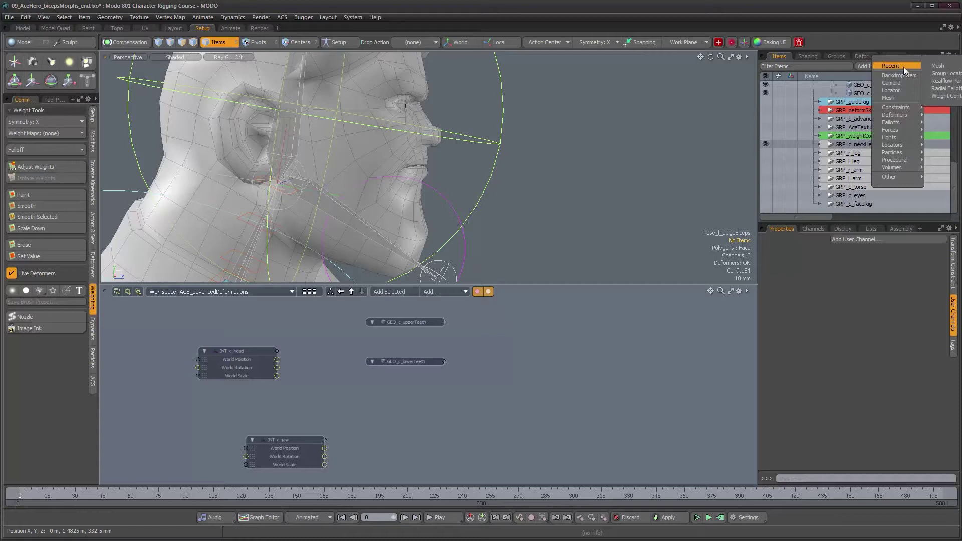
left_click(943, 95)
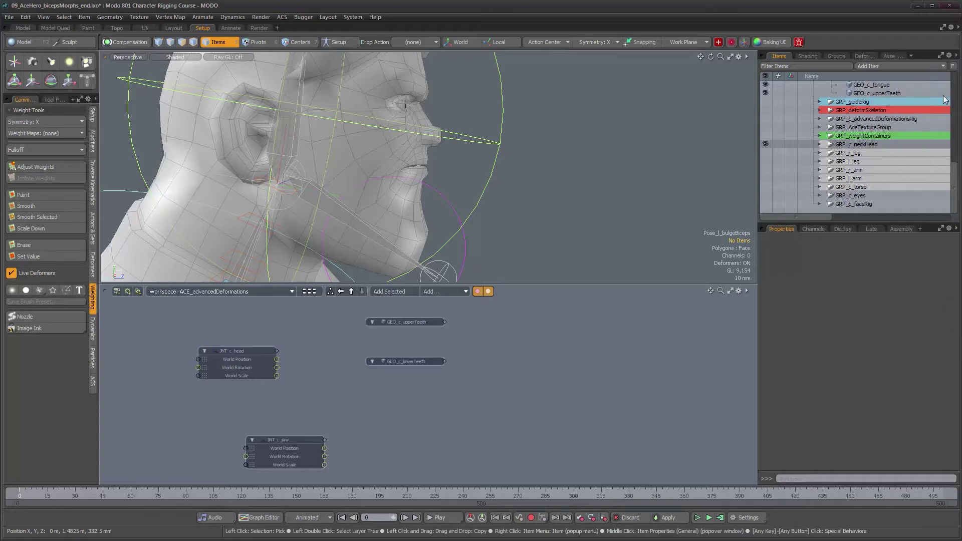
double_click(848, 202, "ctrl")
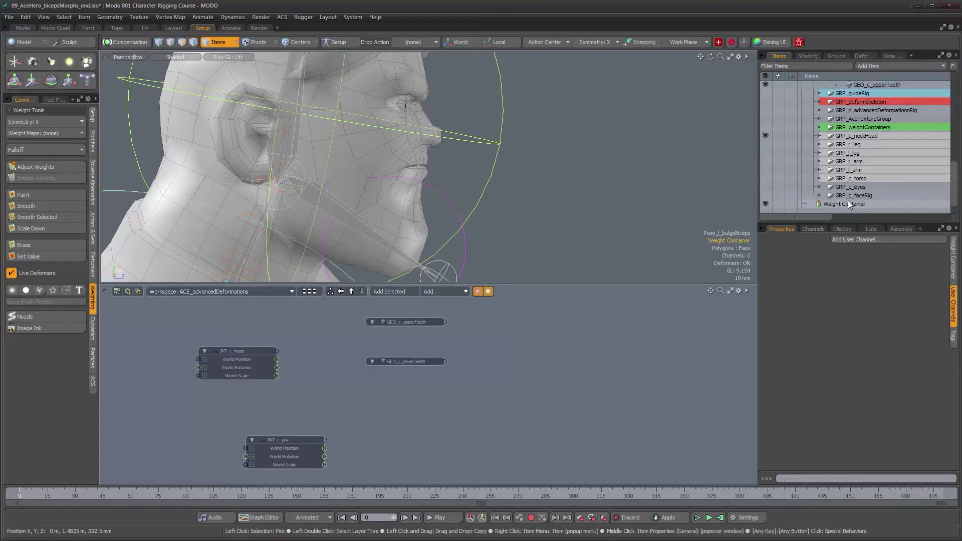
Step: Rename the two weight containers WC_c_upperTeeth and WC_c_lowerTeeth
scroll(849, 203, "down", 1)
left_click(854, 197)
double_click(870, 196)
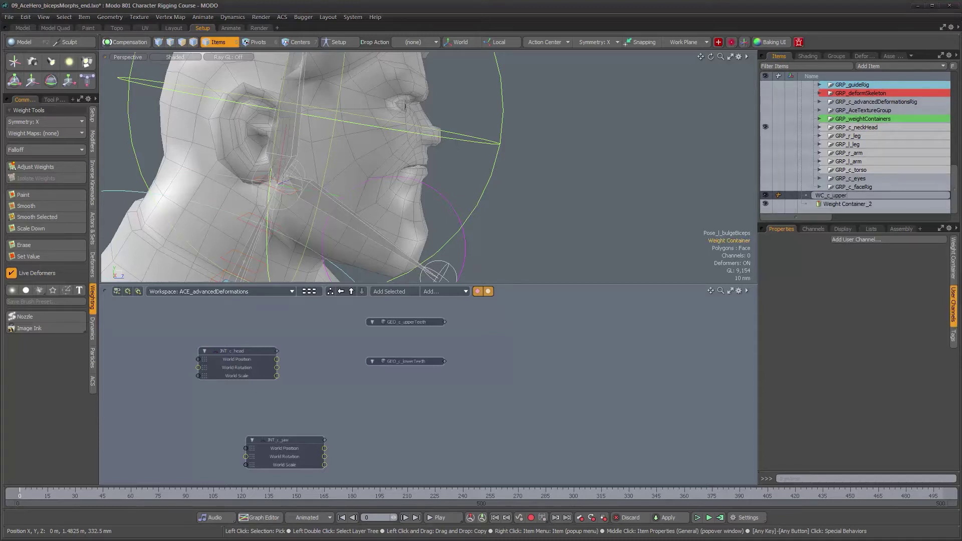
left_click(858, 204)
double_click(858, 203)
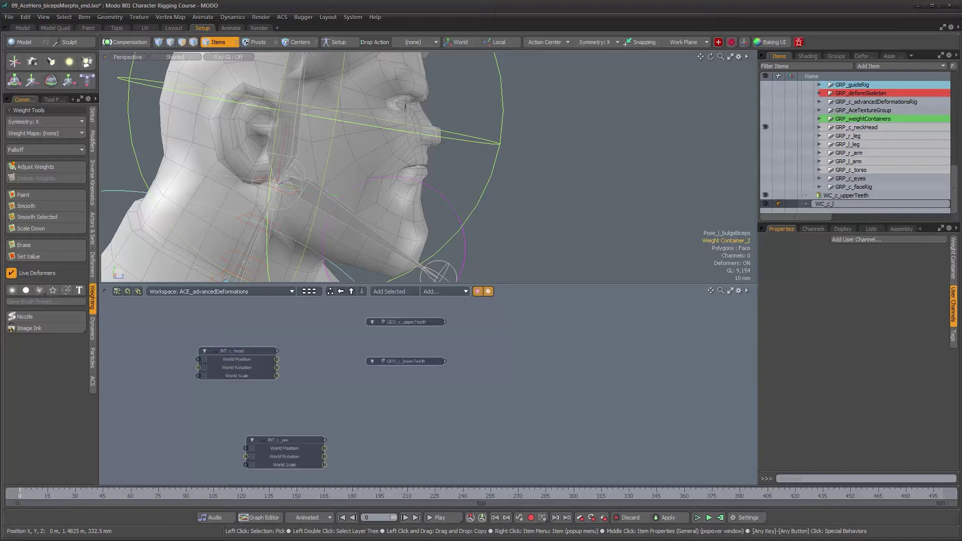
Step: Add both teeth weight containers to the schematic and stack their nodes beside the teeth mesh nodes
left_click(853, 196, "shift")
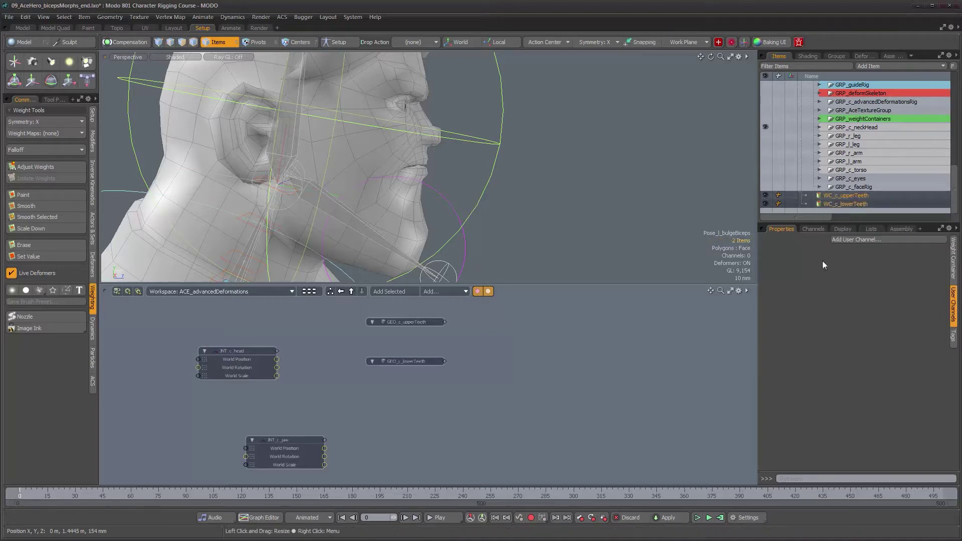
left_click_drag(842, 201, 349, 414)
scroll(583, 369, "up", 1)
mouse_move(405, 394)
left_mouse_down("alt")
mouse_move(429, 383)
mouse_move(423, 393)
left_mouse_up("alt")
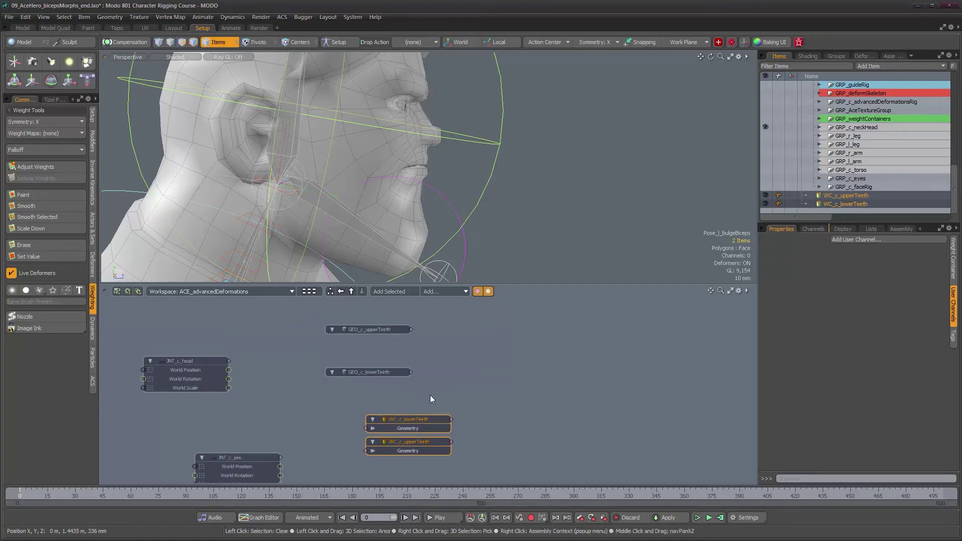
left_click(430, 395)
left_click_drag(404, 417, 406, 397)
left_click_drag(411, 442, 413, 429)
Step: Link the lower and upper teeth meshes to the Geometry inputs of their matching weight containers
left_click_drag(380, 373, 428, 402)
left_click_drag(413, 322, 426, 429)
left_click(441, 420)
left_click_drag(464, 201, 422, 157, "alt")
right_click_drag(422, 157, 506, 159, "alt")
left_click_drag(506, 160, 556, 167, "alt")
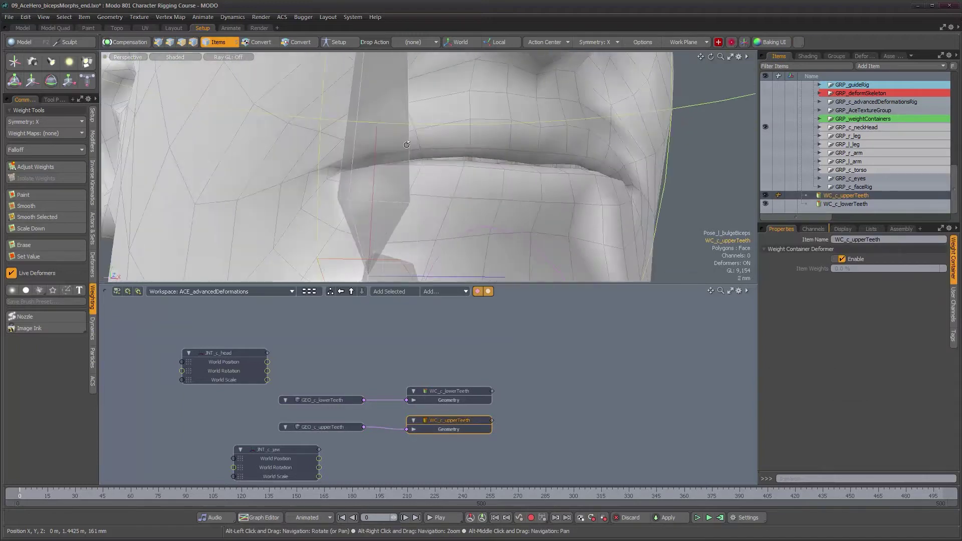
right_click_drag(556, 167, 644, 185, "alt")
left_click_drag(644, 185, 654, 196, "alt")
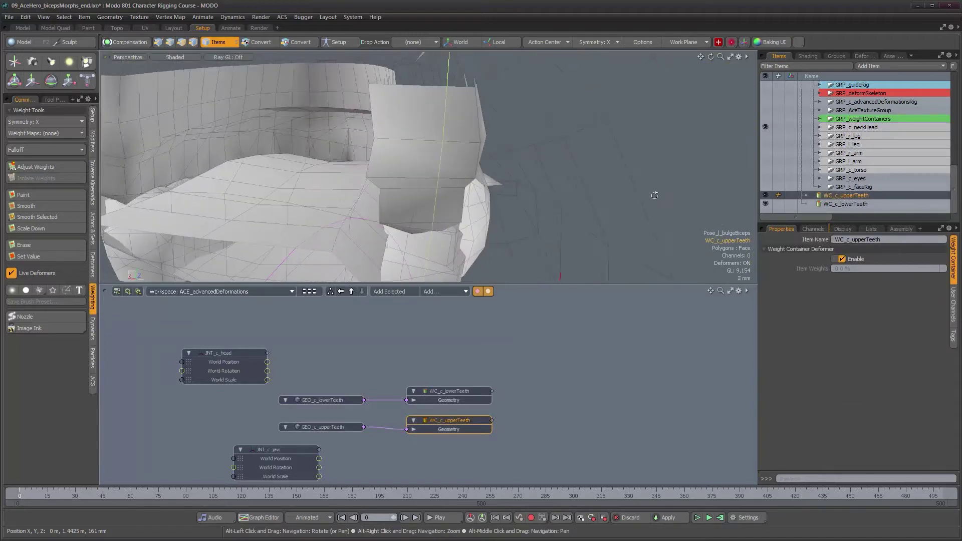
left_click(465, 391)
Step: Align the JNT_c_head node above and the JNT_c_jaw node below the two weight container nodes
right_click_drag(501, 420, 476, 422, "alt")
left_click_drag(324, 446, 359, 448)
left_click_drag(284, 361, 473, 357)
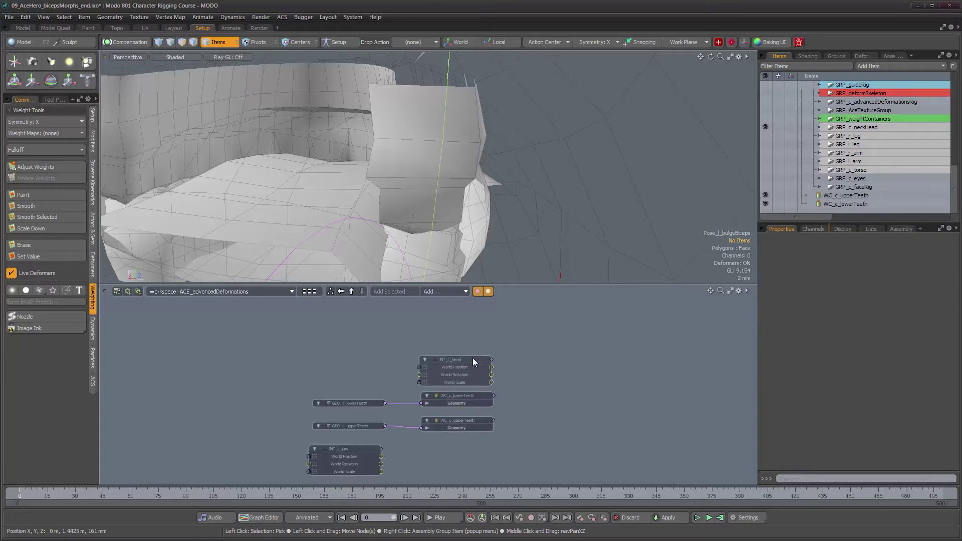
left_click_drag(362, 449, 474, 443)
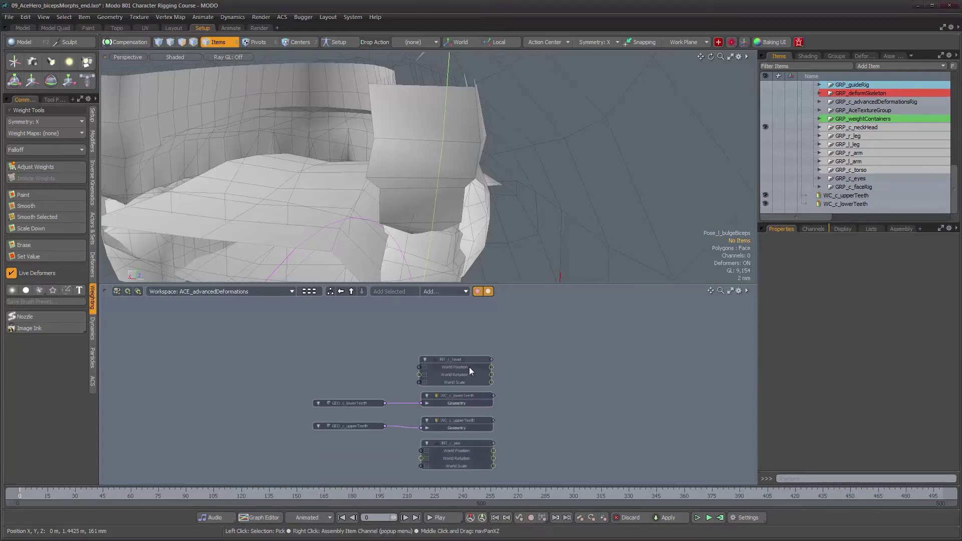
left_click_drag(471, 358, 473, 359)
Step: Add a General Influence to the WC_c_upperTeeth container and rename it GINF_c_upperTeeth
left_click(477, 421)
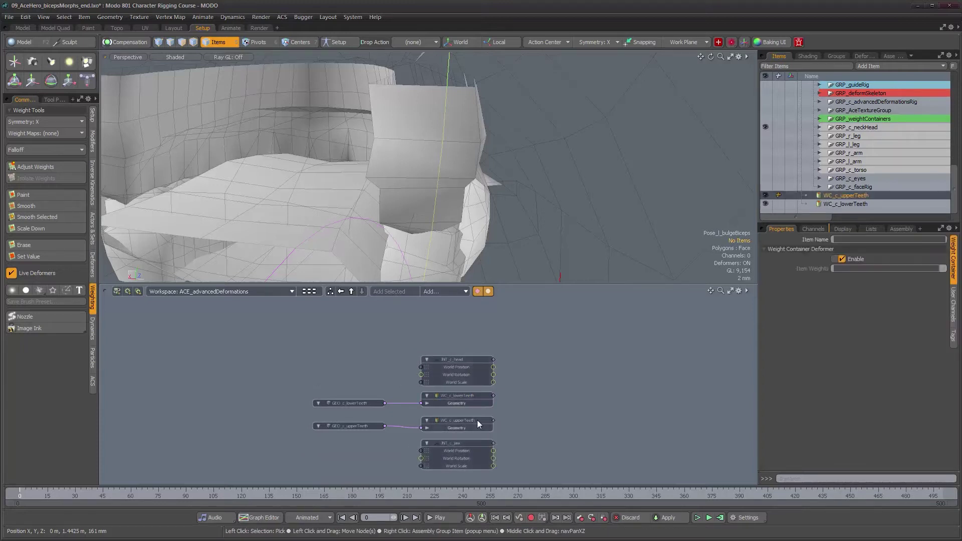
left_click(451, 291)
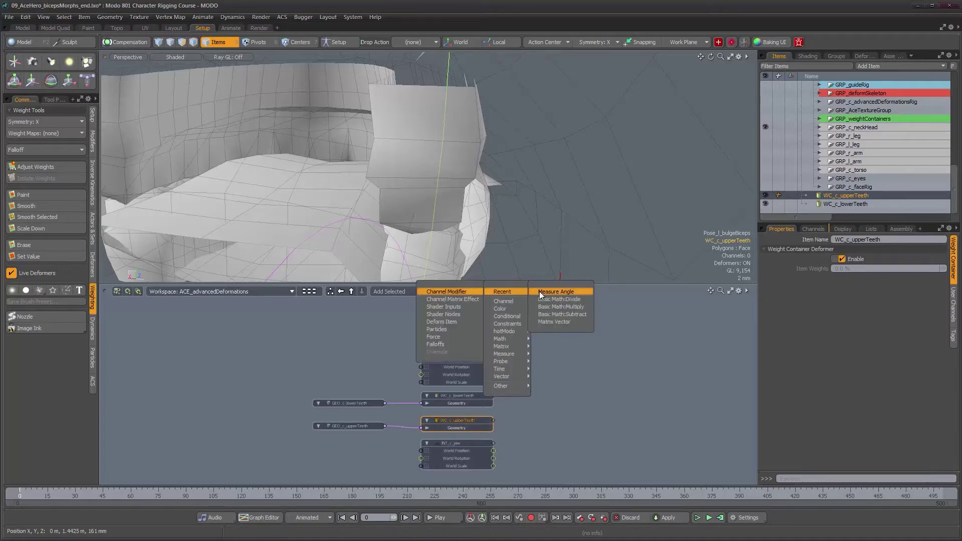
left_click(496, 321)
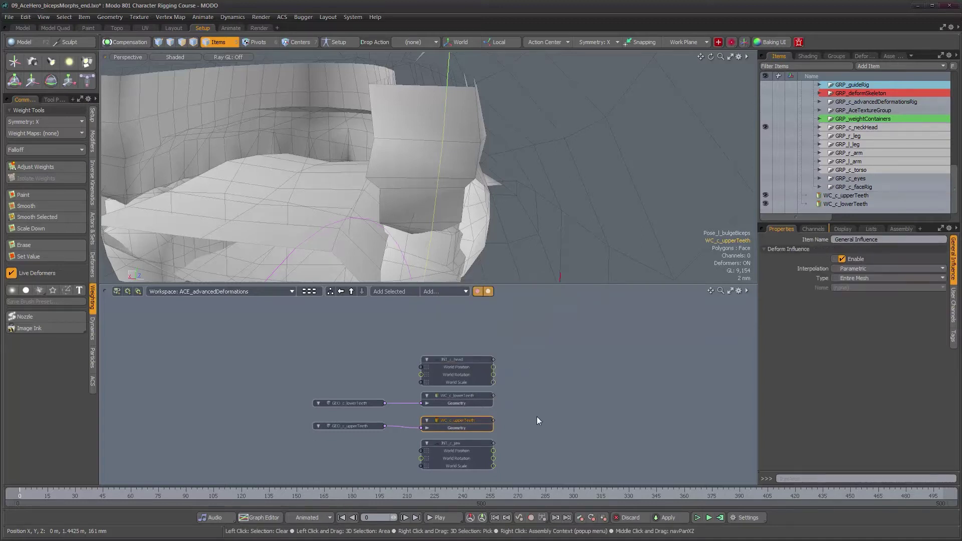
left_click_drag(456, 417, 610, 424)
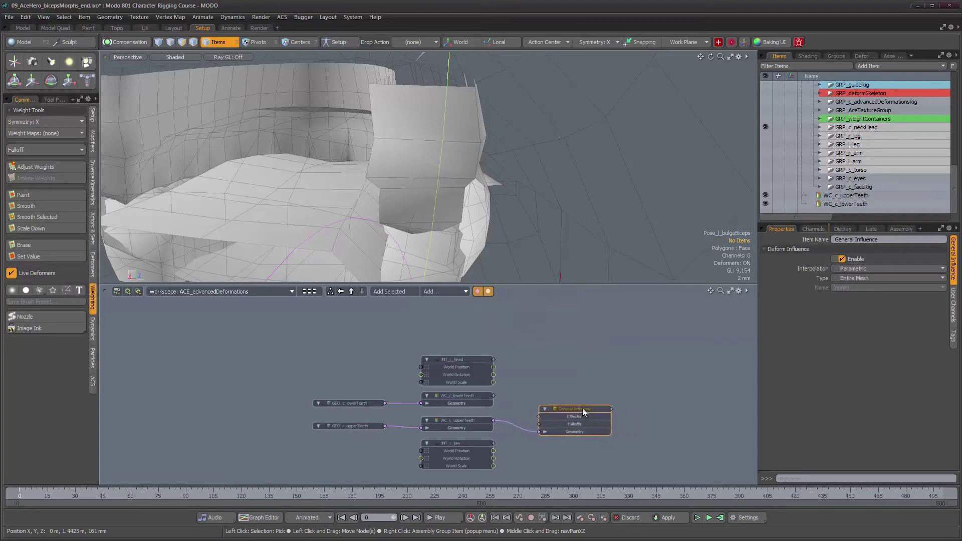
double_click(582, 408)
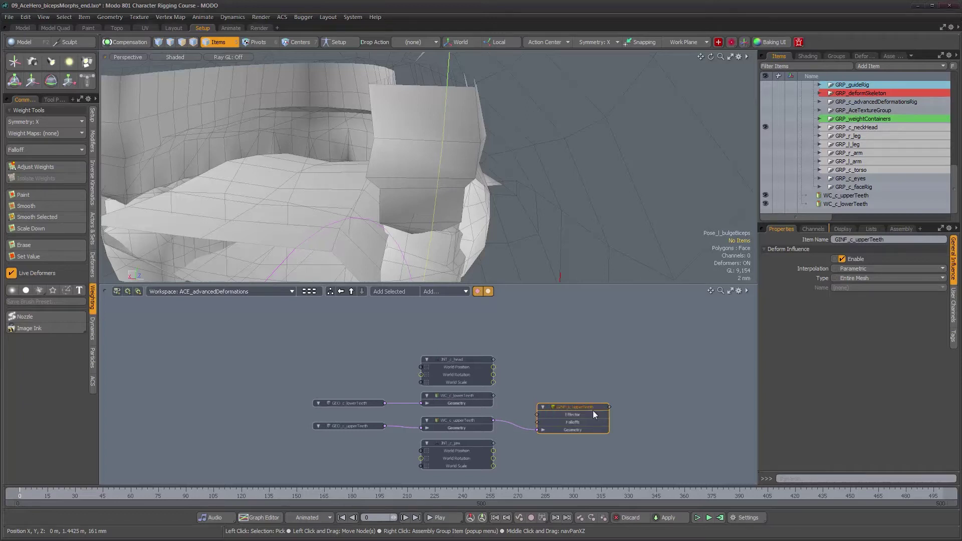
Step: Add a General Influence to the WC_c_lowerTeeth container and rename it GINF_c_lowerTeeth
left_click(471, 395)
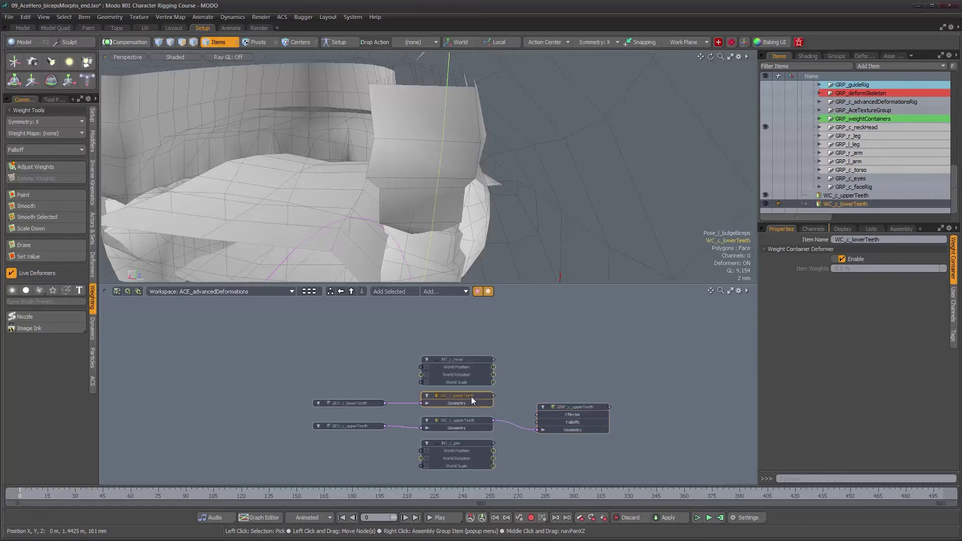
left_click(442, 290)
mouse_move(461, 318)
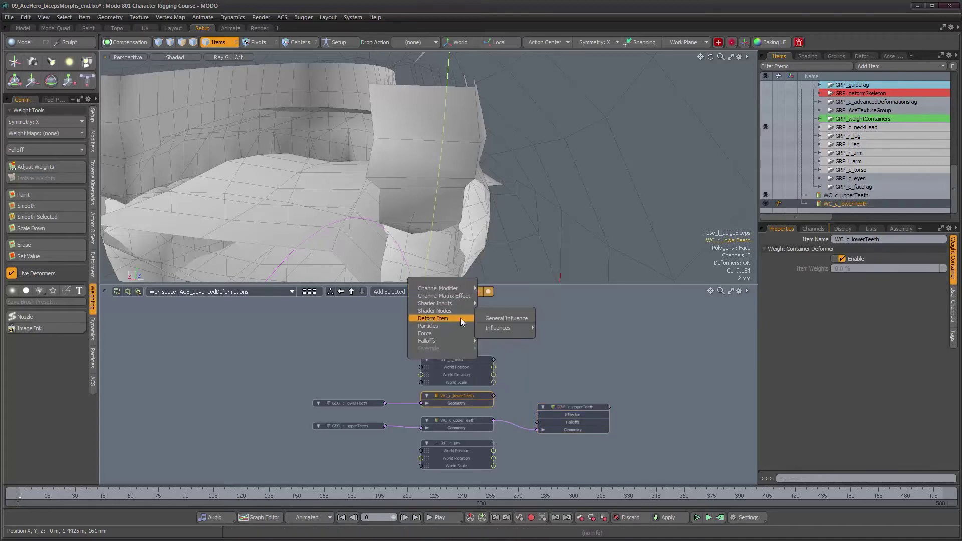
left_click(517, 318)
left_click_drag(461, 356, 587, 370)
double_click(568, 373)
type("GINF_c")
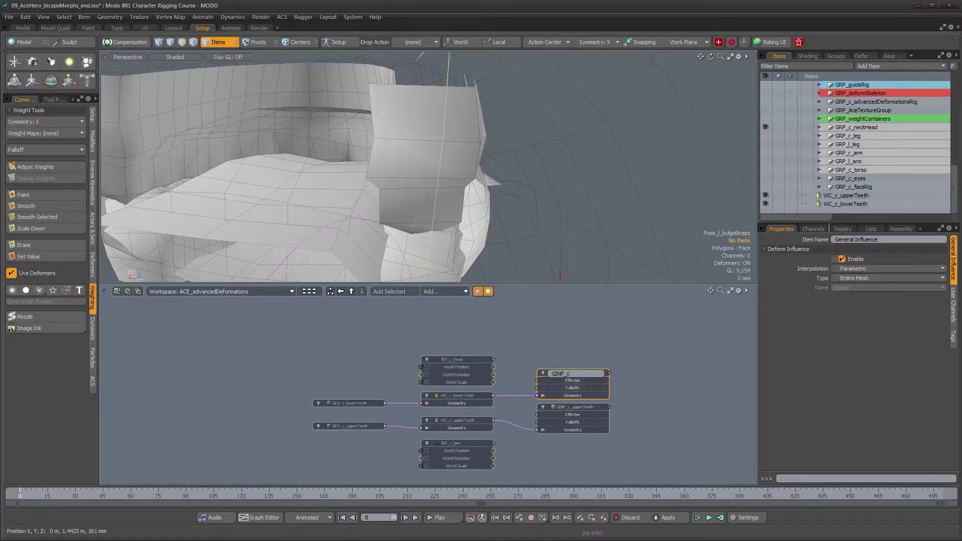
key("Return")
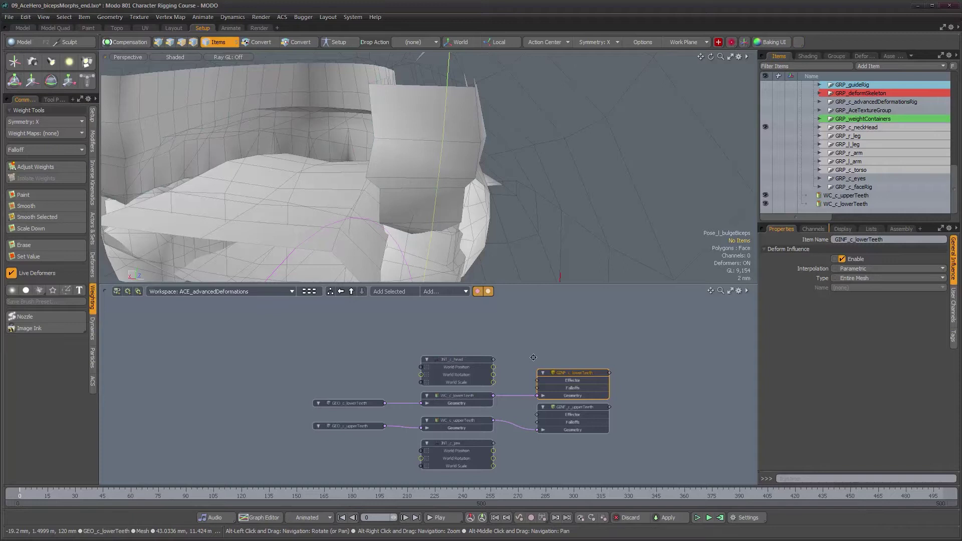
Step: Connect JNT_c_head to the Effector of GINF_c_lowerTeeth and JNT_c_jaw to the Effector of GINF_c_upperTeeth
left_click_drag(537, 359, 521, 357, "alt")
scroll(520, 357, "up", 1)
left_click_drag(435, 447, 435, 444)
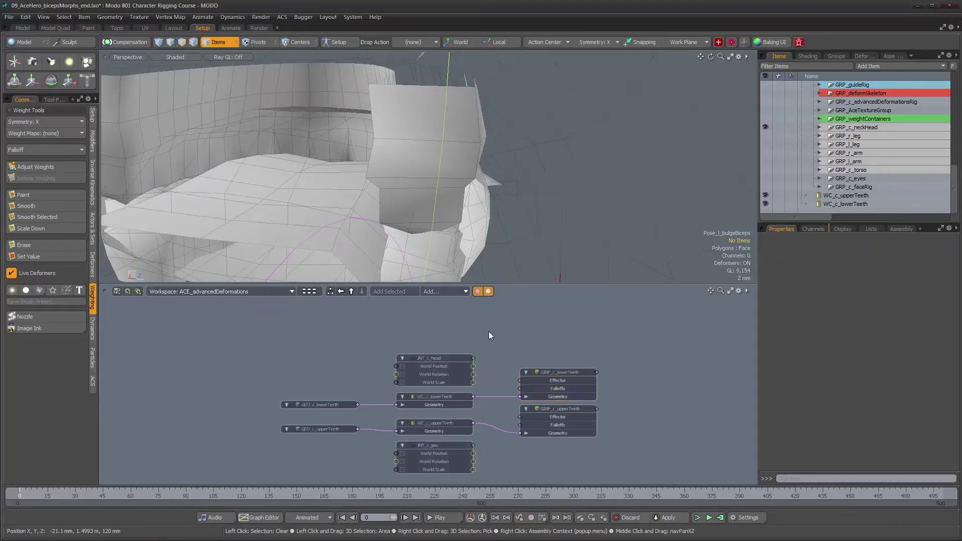
left_click_drag(588, 220, 543, 249, "alt")
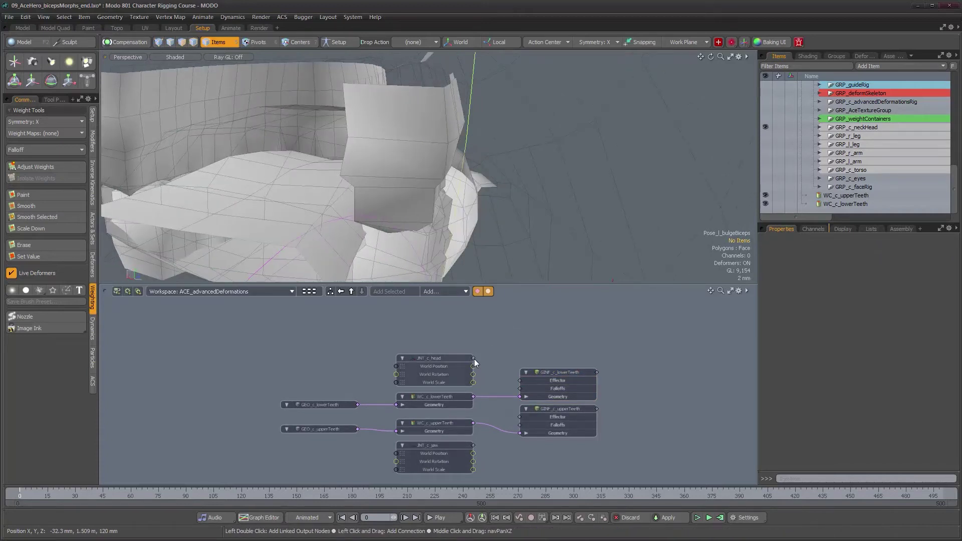
left_click_drag(473, 359, 520, 380)
left_click_drag(530, 423, 521, 417)
Step: Check the head and jaw from the side while scrubbing the timeline back to frame 0
left_click_drag(528, 168, 366, 162, "alt")
scroll(506, 254, "down", 3)
left_click_drag(520, 258, 487, 199, "alt")
scroll(509, 202, "down", 3)
left_click_drag(43, 492, 20, 493)
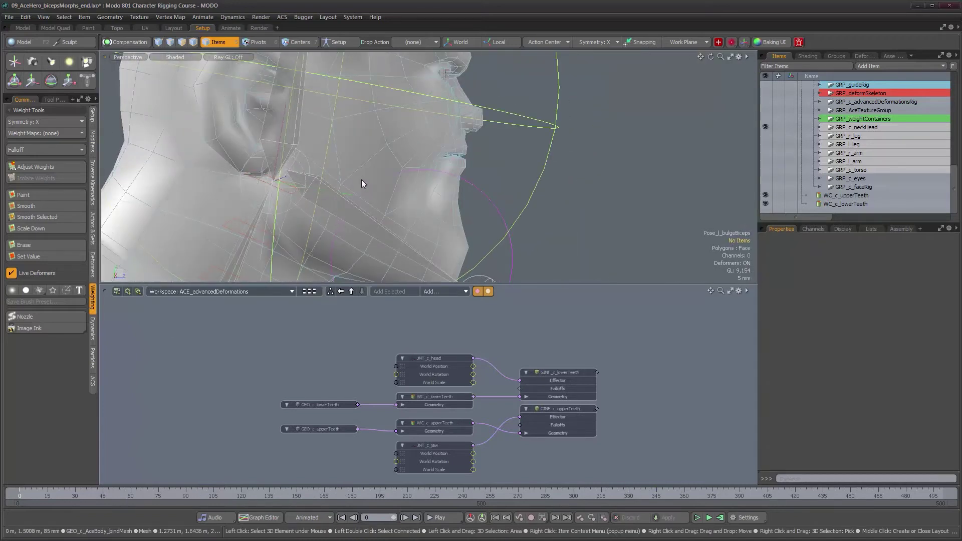
Step: Select the WC_c_lowerTeeth weight container together with the lower teeth mesh in the mouth interior
right_click_drag(362, 179, 478, 189, "alt")
middle_click_drag(479, 189, 443, 191, "alt")
right_click_drag(443, 191, 487, 195, "alt")
middle_click_drag(359, 153, 426, 175, "alt")
left_click_drag(426, 176, 503, 218, "alt")
left_click(450, 395)
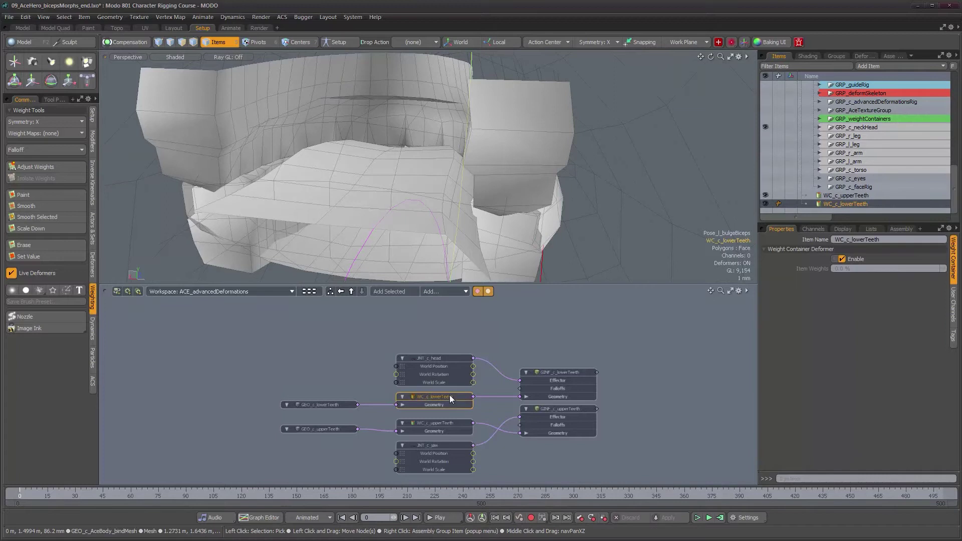
middle_click_drag(472, 278, 475, 226, "alt")
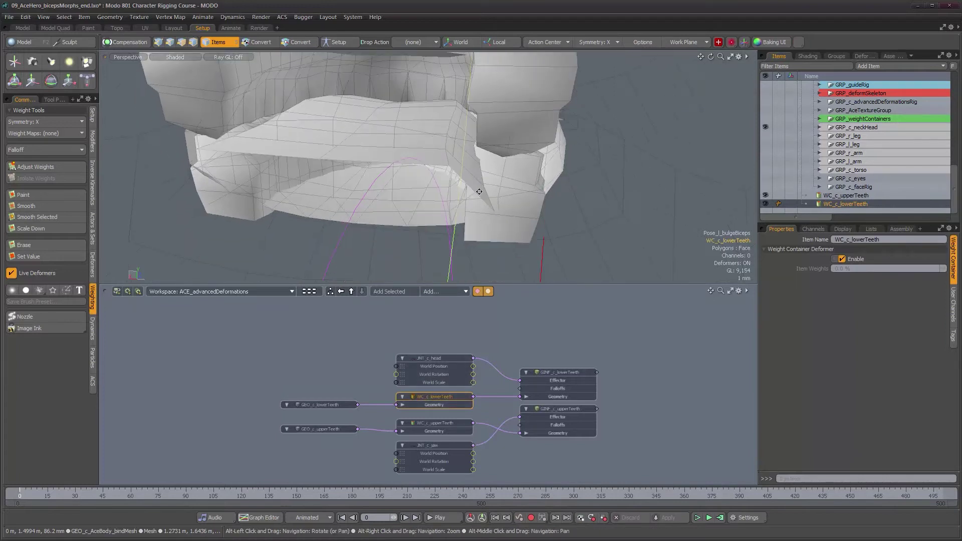
left_click(517, 237, "shift")
left_click_drag(533, 239, 478, 234, "alt")
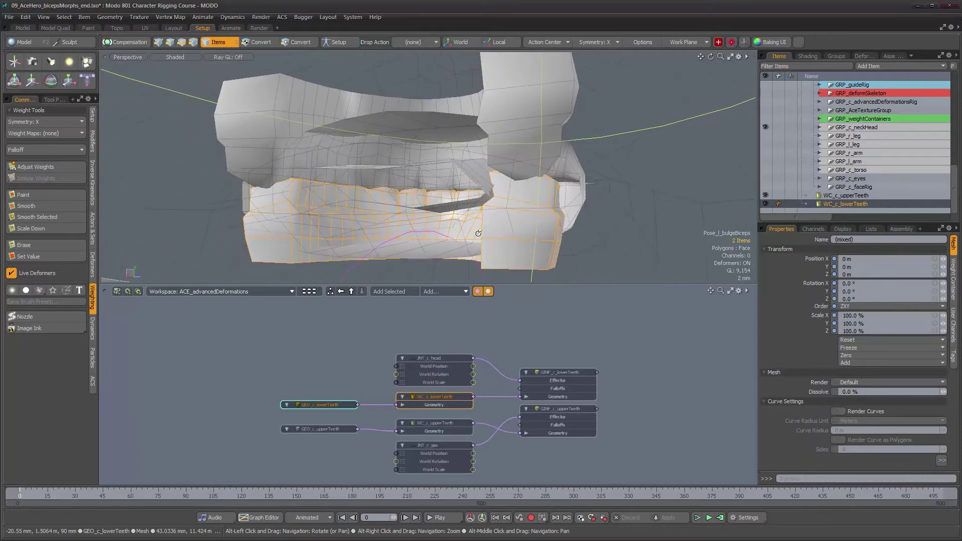
middle_click_drag(478, 234, 485, 205, "alt")
left_click_drag(485, 205, 464, 219, "alt")
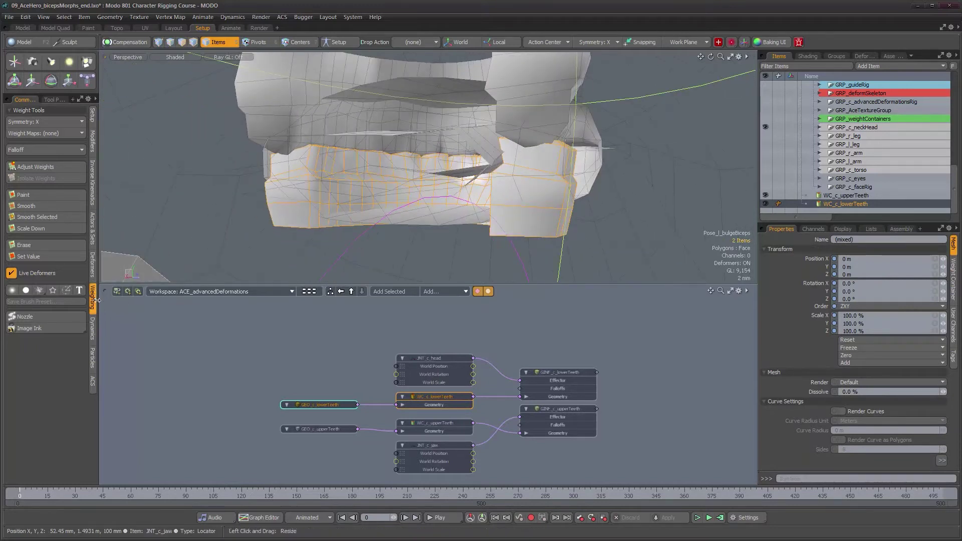
Step: Select the lower teeth mesh's vertices, add them as points to WC_c_lowerTeeth, and return to item selection
left_click(92, 264)
key("1")
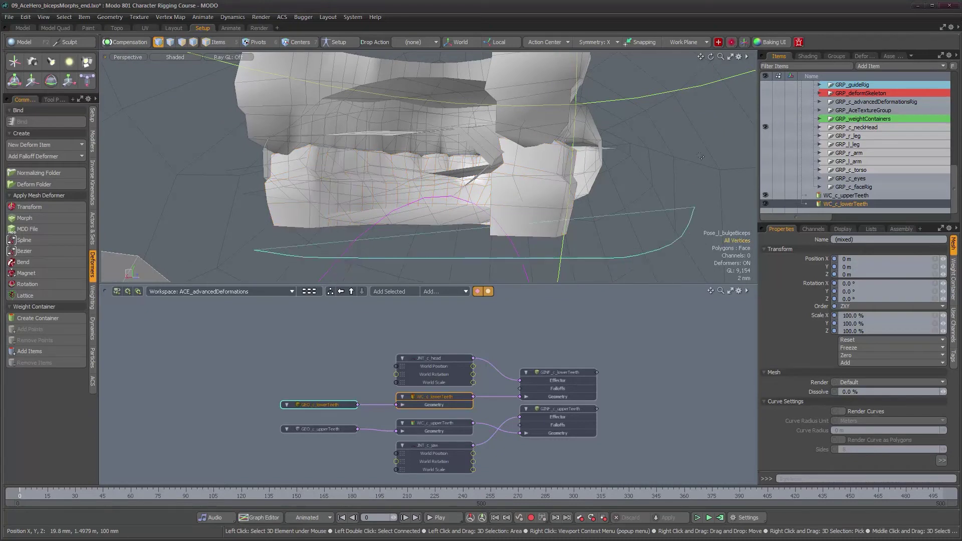
middle_click_drag(159, 120, 161, 121)
left_click_drag(299, 184, 420, 178, "alt")
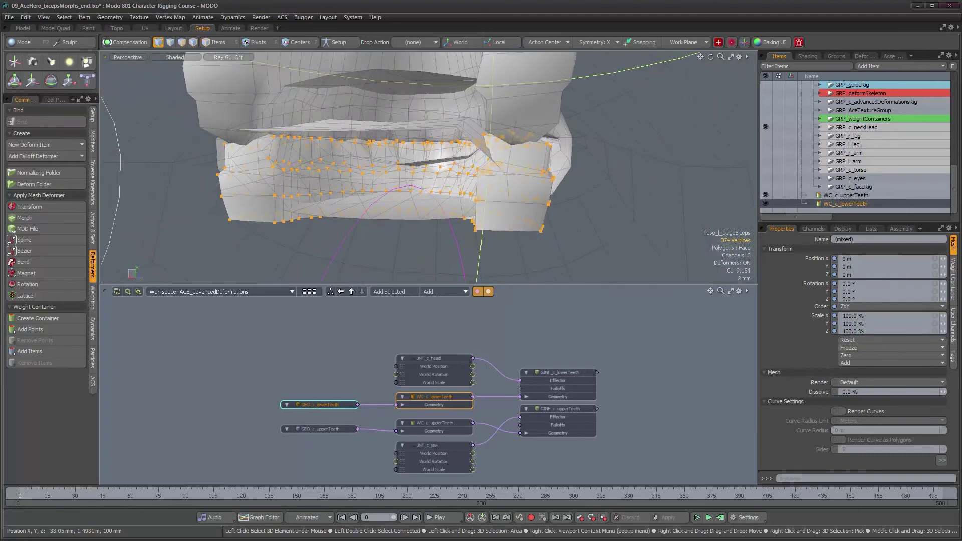
left_click(37, 329)
left_click_drag(475, 134, 634, 218, "alt")
left_click(636, 218)
key("5")
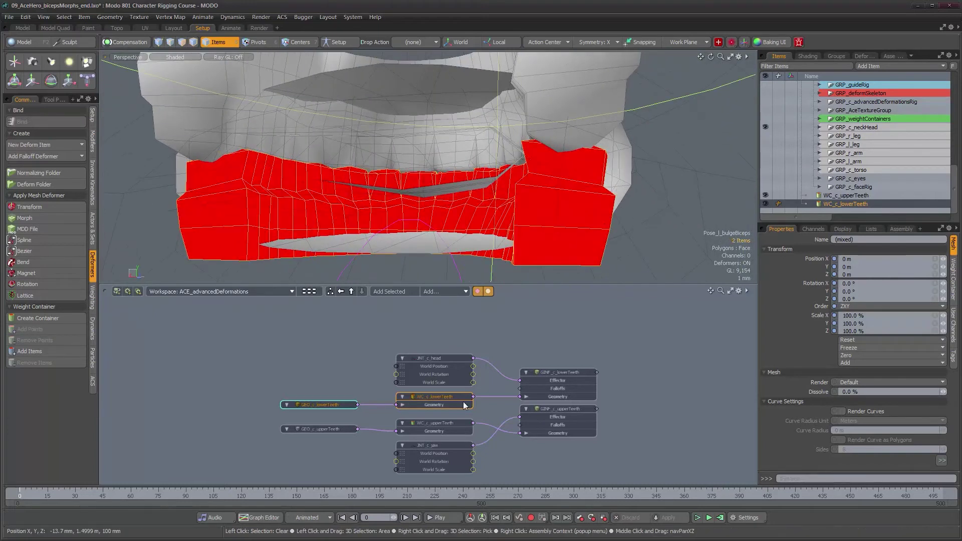
Step: Add all vertices of the upper teeth mesh as points to the WC_c_upperTeeth weight container and return to item selection
left_click(446, 423)
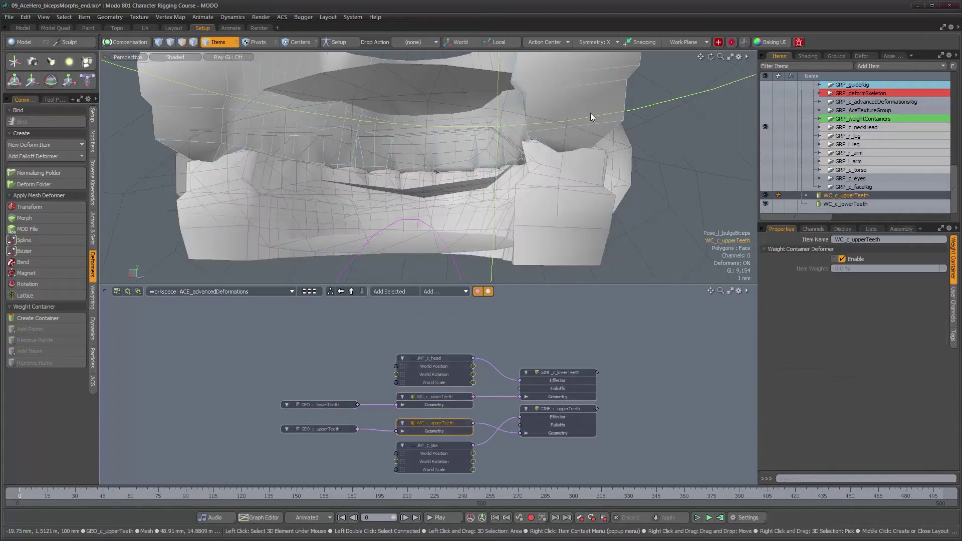
left_click(356, 165, "shift")
scroll(357, 168, "down", 2)
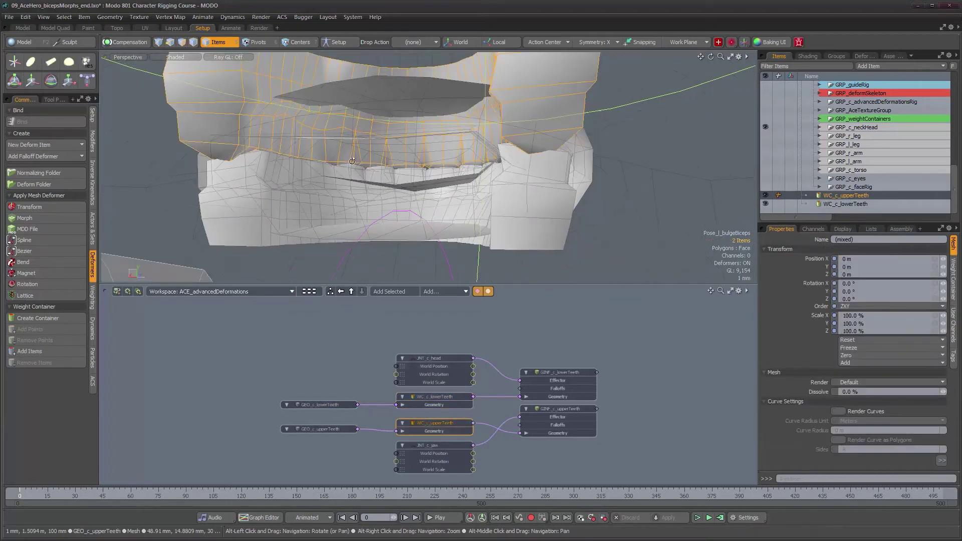
left_click_drag(358, 173, 370, 206, "alt")
middle_click_drag(372, 209, 376, 223, "alt")
key("1")
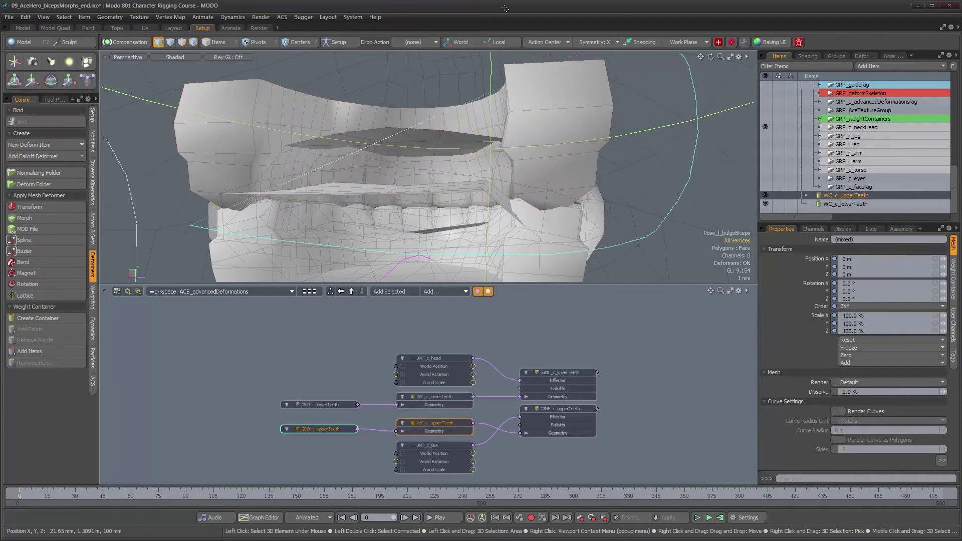
mouse_move(148, 36)
middle_mouse_down()
mouse_move(99, 172)
mouse_move(143, 205)
middle_mouse_up()
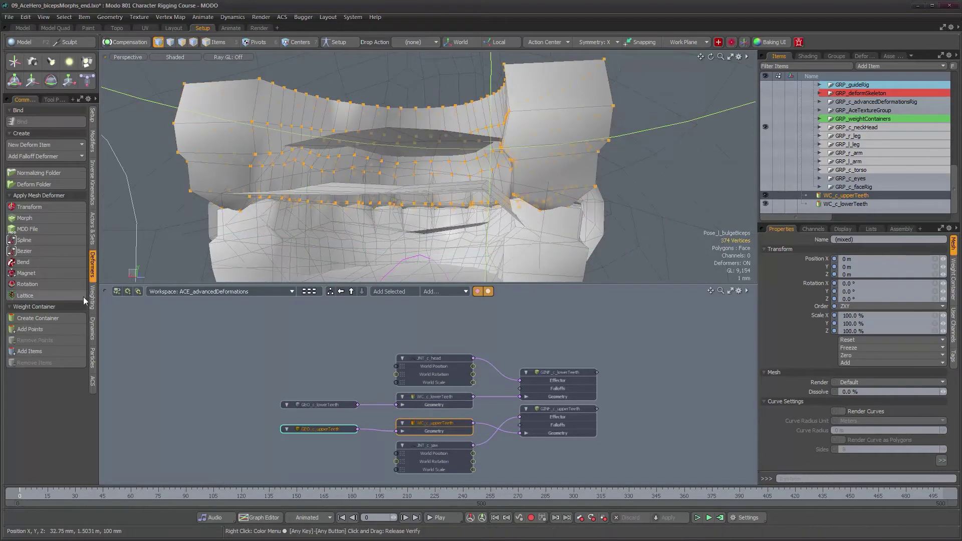
left_click(30, 330)
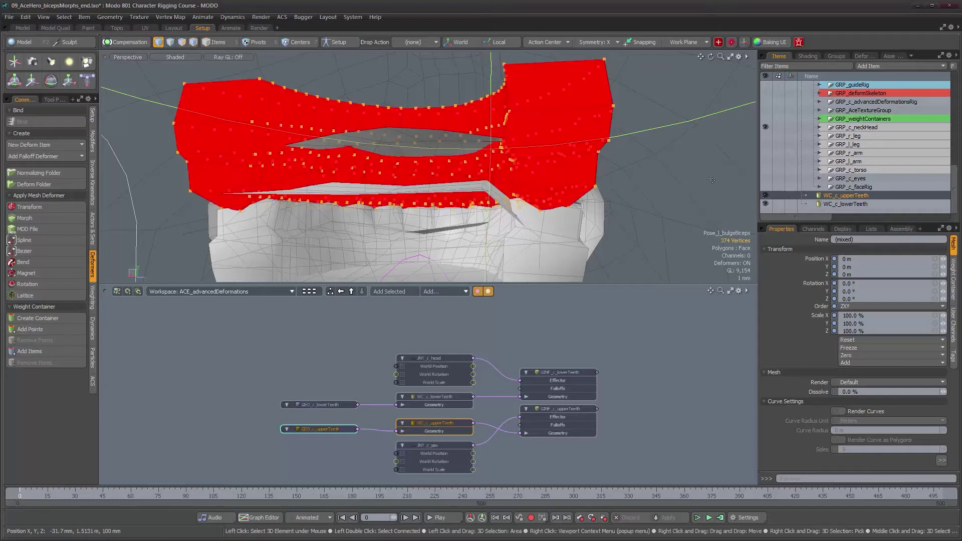
key("5")
Step: Scrub the timeline to frame 176 and examine the teeth relative to the head with JNT_c_jaw selected
left_click_drag(669, 184, 462, 209, "alt")
scroll(476, 211, "down", 3)
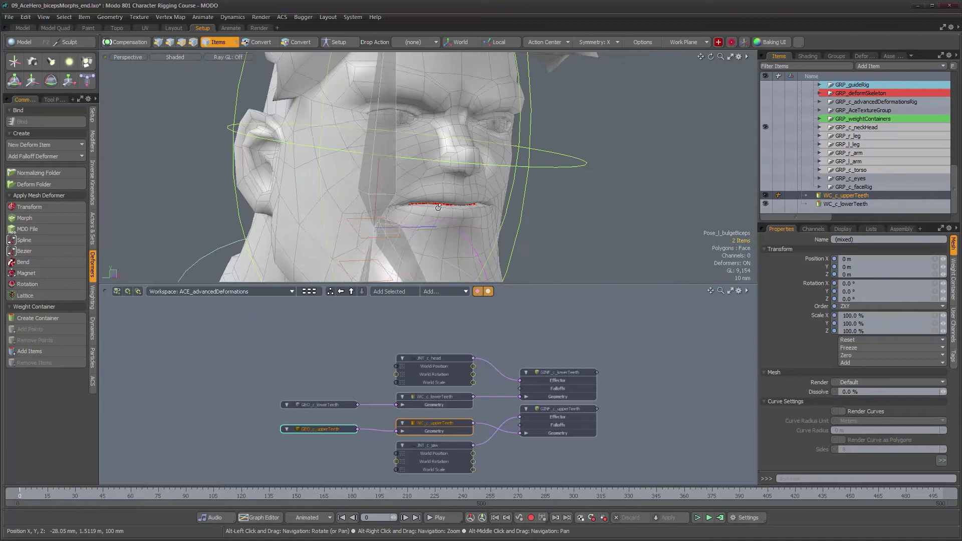
scroll(462, 209, "up", 2)
left_click_drag(36, 494, 345, 494)
right_click_drag(569, 386, 558, 386, "alt")
left_click_drag(558, 387, 447, 347, "alt")
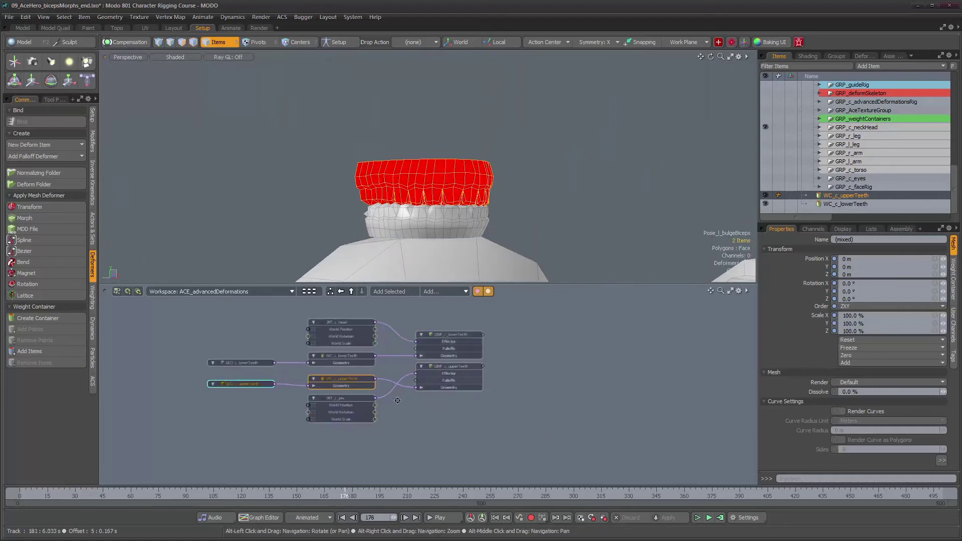
right_click_drag(394, 399, 407, 399, "alt")
left_click(349, 399)
right_click_drag(487, 214, 417, 211, "alt")
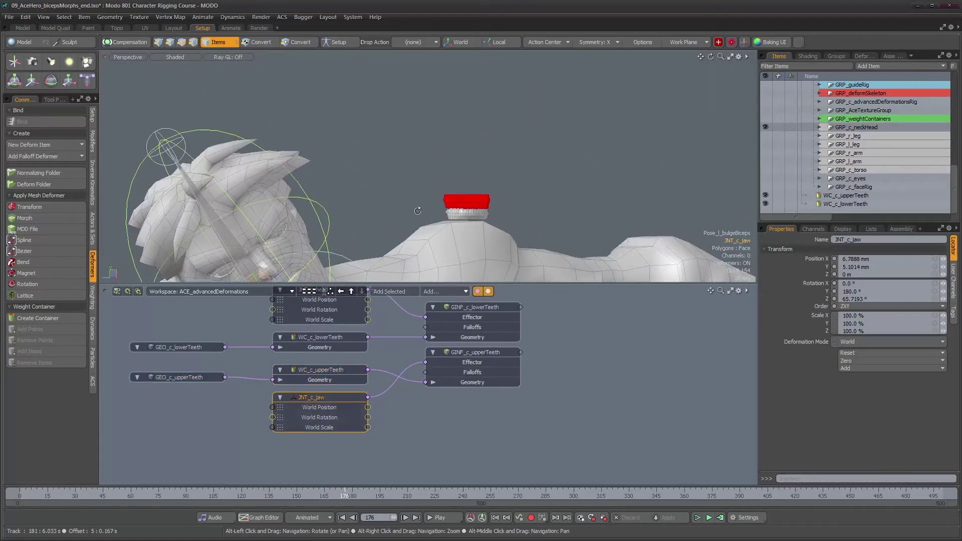
middle_click_drag(397, 226, 462, 135, "alt")
left_click_drag(463, 135, 443, 163, "alt")
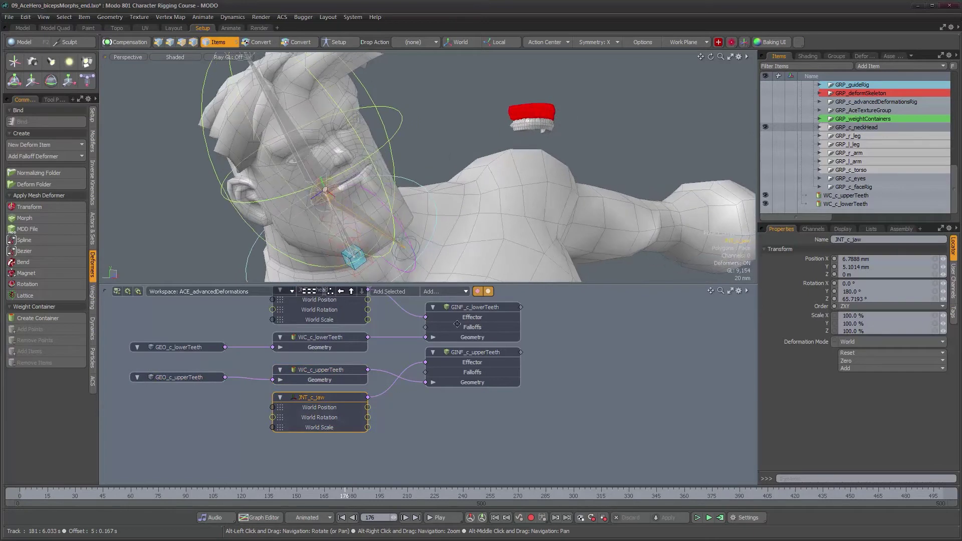
Step: Select GINF_c_upperTeeth, return the timeline to frame 0, and review the influence's Type options without changing them
left_click(477, 354)
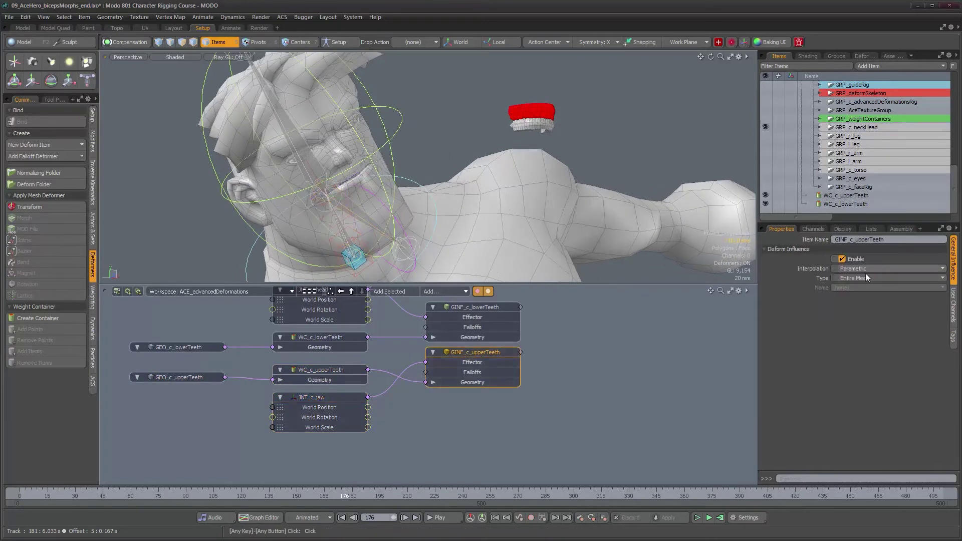
left_click_drag(71, 494, 18, 494)
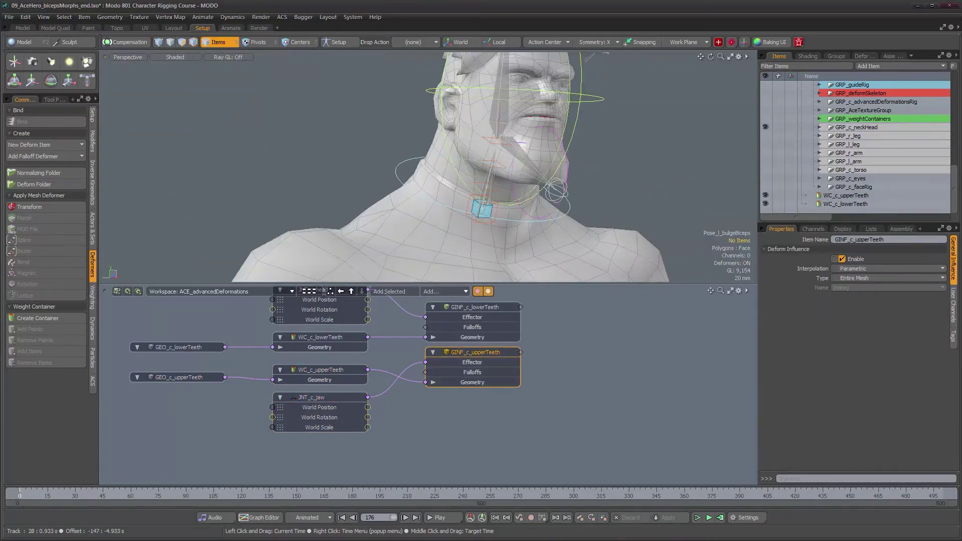
left_click(864, 278)
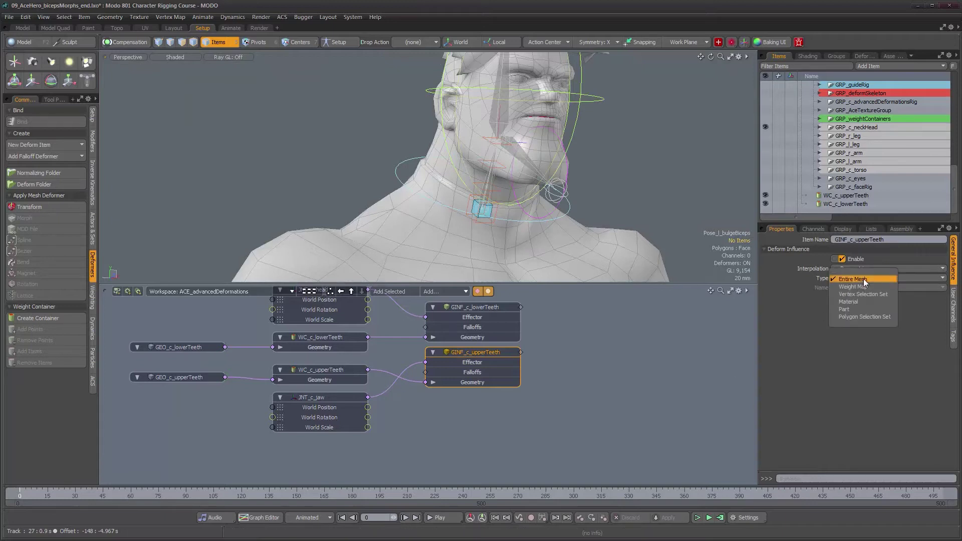
left_click(782, 341)
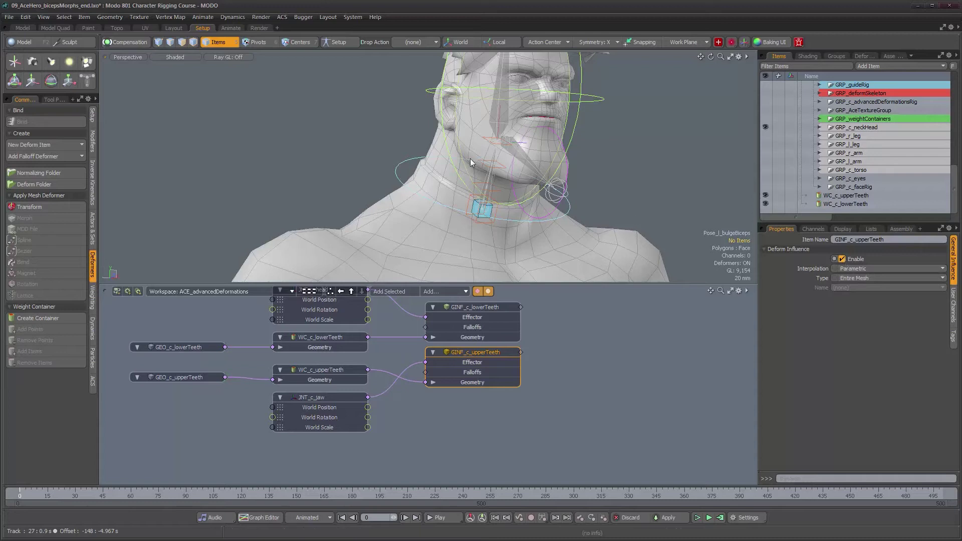
Step: In Setup mode, reconnect JNT_c_jaw to the Effector of GINF_c_upperTeeth and JNT_c_head to the Effector of GINF_c_lowerTeeth
left_click(339, 44)
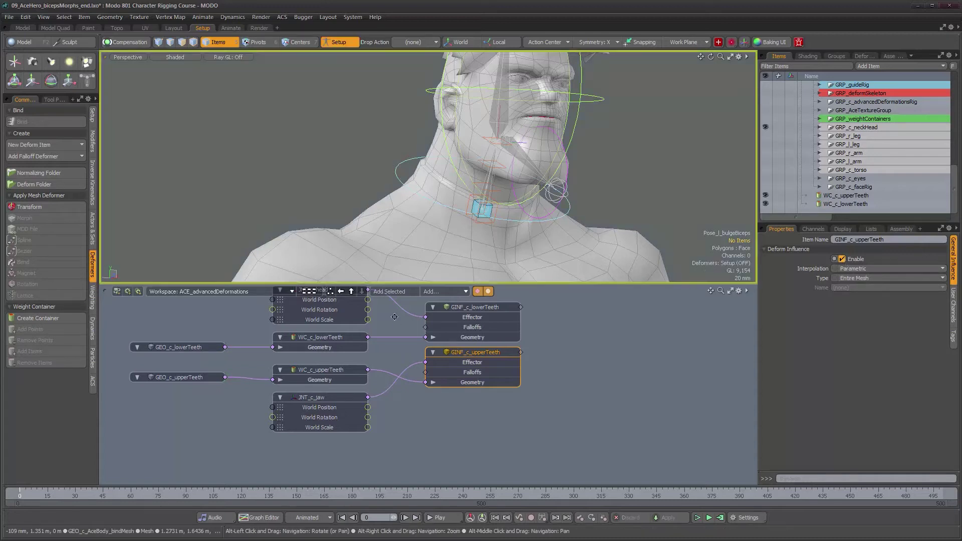
middle_click_drag(404, 311, 420, 348)
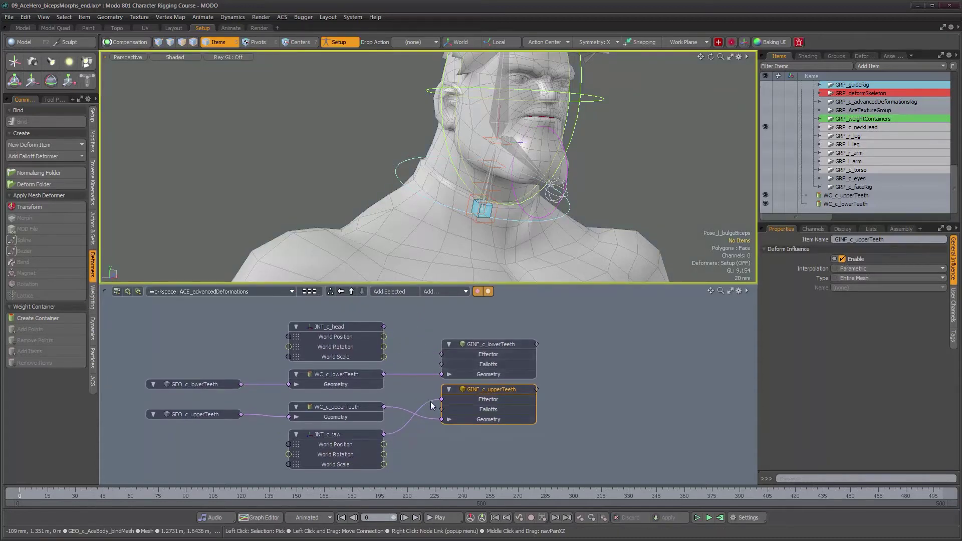
left_click_drag(385, 434, 466, 399)
left_click_drag(384, 327, 386, 331)
left_click_drag(450, 361, 441, 355)
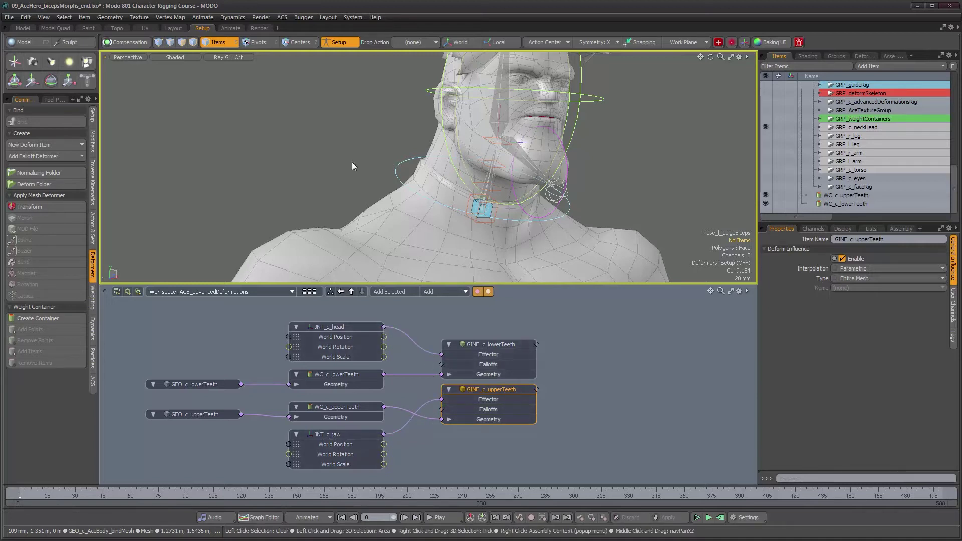
left_click(344, 45)
Step: Scrub the timeline to frame 345 and identify which teeth follow the jaw by selecting the red teeth mesh in the open mouth
left_click_drag(43, 495, 335, 495)
mouse_move(389, 493)
left_mouse_down()
mouse_move(678, 494)
mouse_move(656, 493)
left_mouse_up()
left_click_drag(586, 146, 413, 199, "alt")
scroll(561, 150, "up", 5)
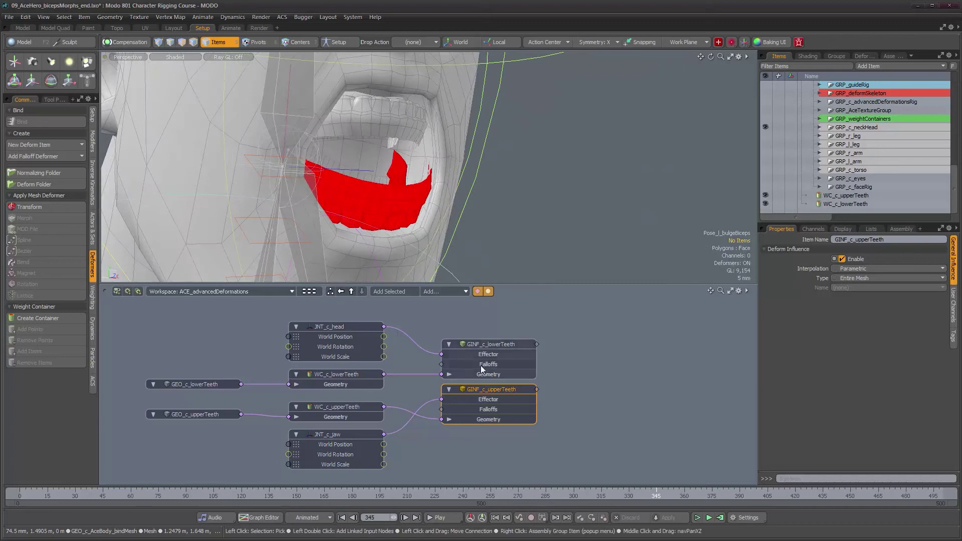
left_click(370, 194)
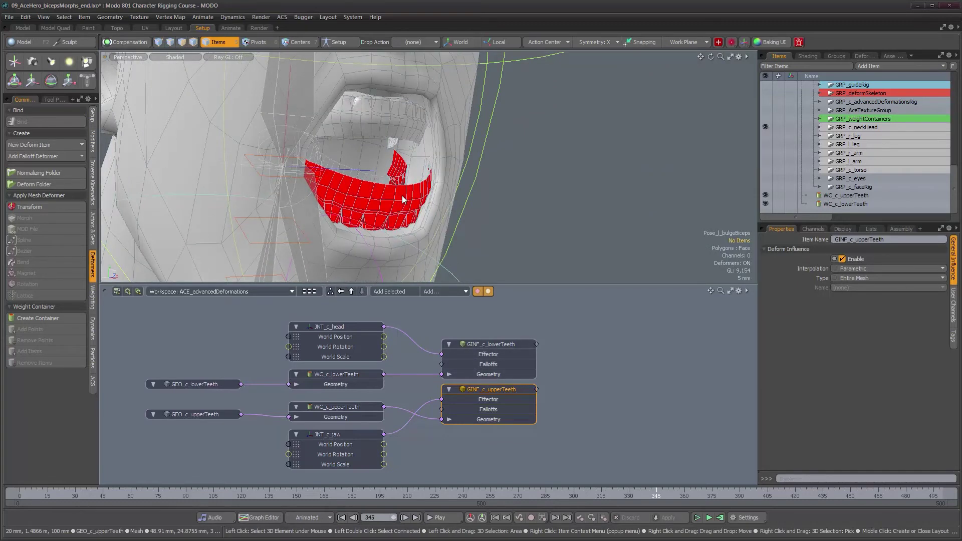
left_click(228, 415)
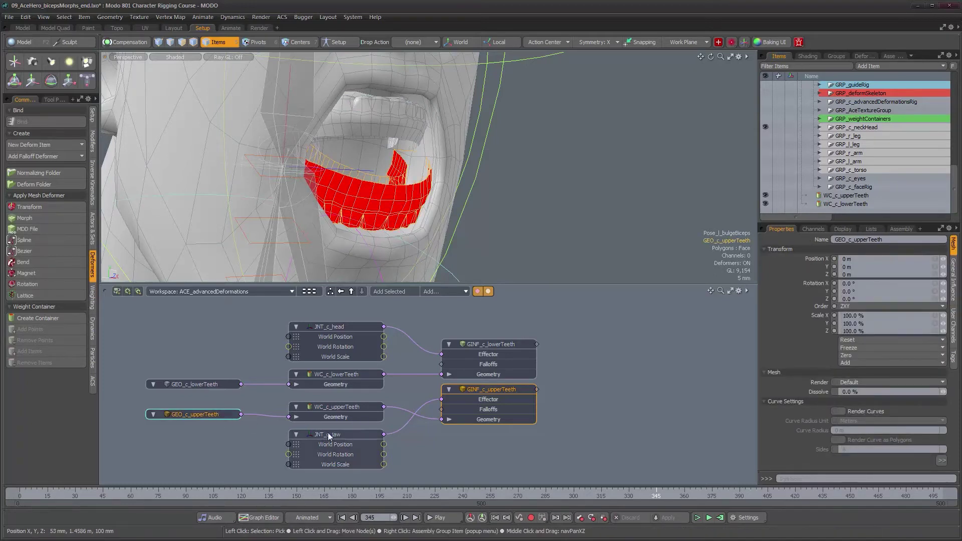
scroll(394, 441, "down", 1)
Step: Return to frame 0 and swap the positions of the JNT_c_jaw and JNT_c_head nodes in the schematic
left_click_drag(654, 495, 20, 495)
scroll(245, 354, "down", 1)
left_click_drag(245, 354, 322, 346, "alt")
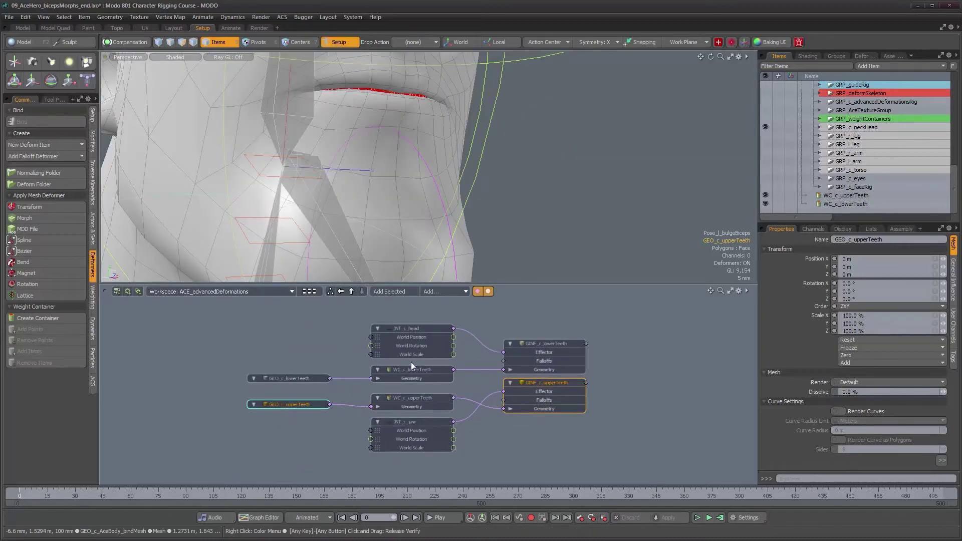
left_click_drag(429, 423, 303, 312)
left_click_drag(437, 344, 431, 429)
left_click_drag(314, 318, 441, 322)
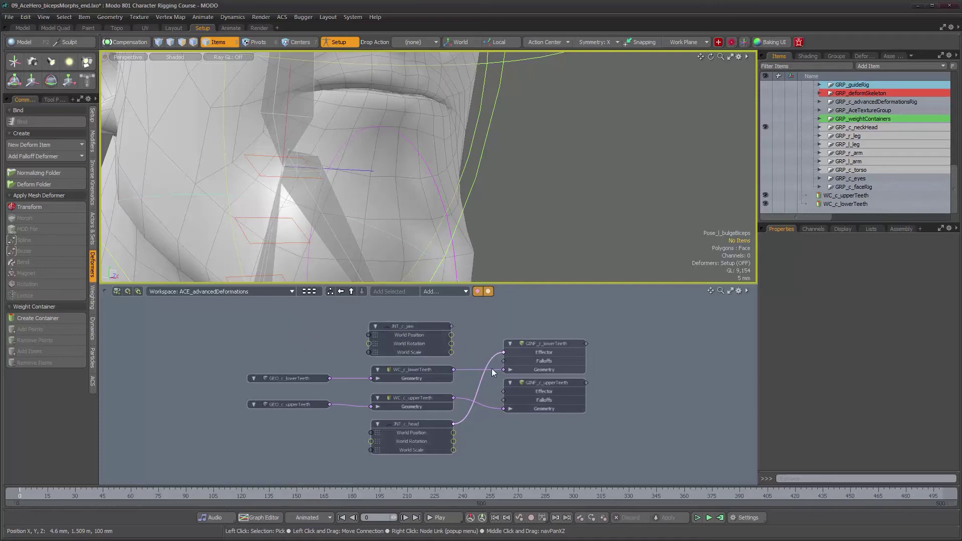
Step: Connect JNT_c_head to the Effector of GINF_c_upperTeeth and JNT_c_jaw to the Effector of GINF_c_lowerTeeth, leaving Setup mode
left_click_drag(498, 410, 504, 391)
left_click_drag(506, 355, 504, 352)
left_click(338, 42)
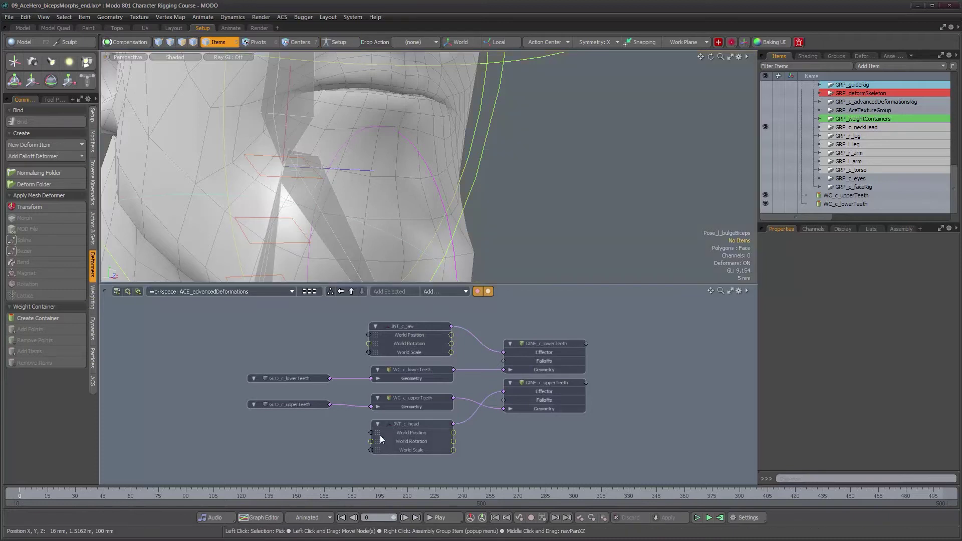
Step: Scrub the timeline through frame 342 and beyond to check how both rows of teeth follow the head and jaw, ending at frame 0
mouse_move(57, 495)
left_mouse_down()
mouse_move(562, 495)
mouse_move(668, 511)
mouse_move(650, 513)
left_mouse_up()
left_click_drag(361, 173, 381, 178, "alt")
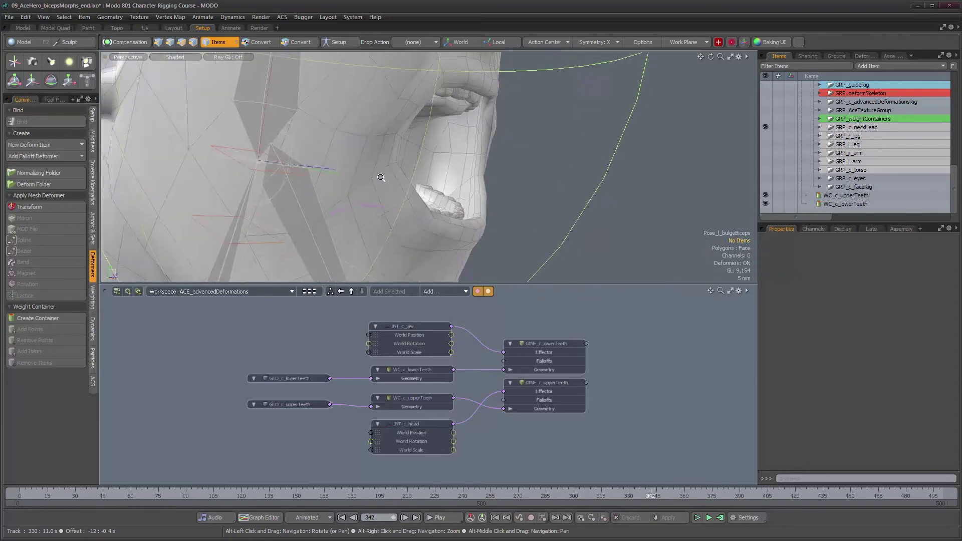
right_click_drag(381, 178, 325, 178, "alt")
left_click_drag(460, 181, 526, 188, "alt")
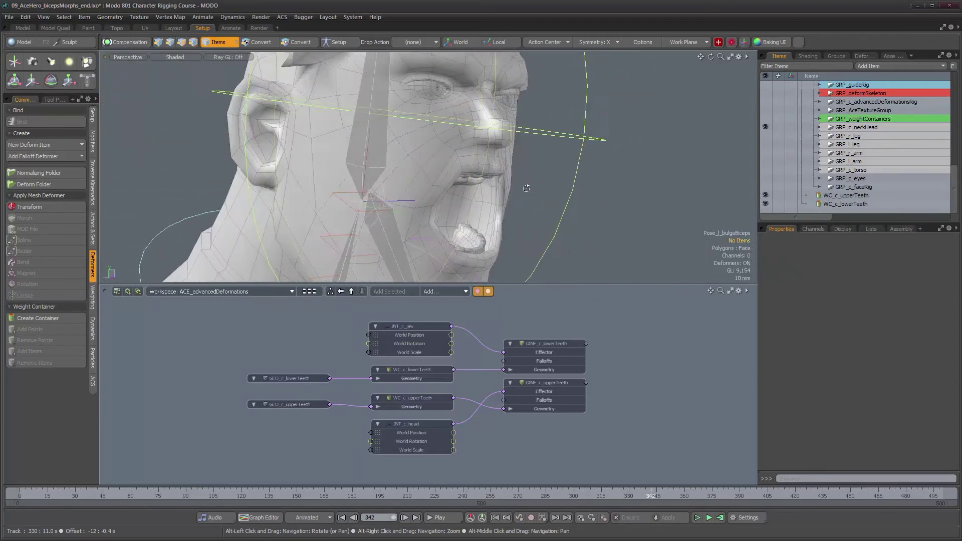
right_click_drag(526, 188, 494, 189, "alt")
mouse_move(493, 190)
left_mouse_down("alt")
mouse_move(420, 200)
mouse_move(492, 205)
left_mouse_up("alt")
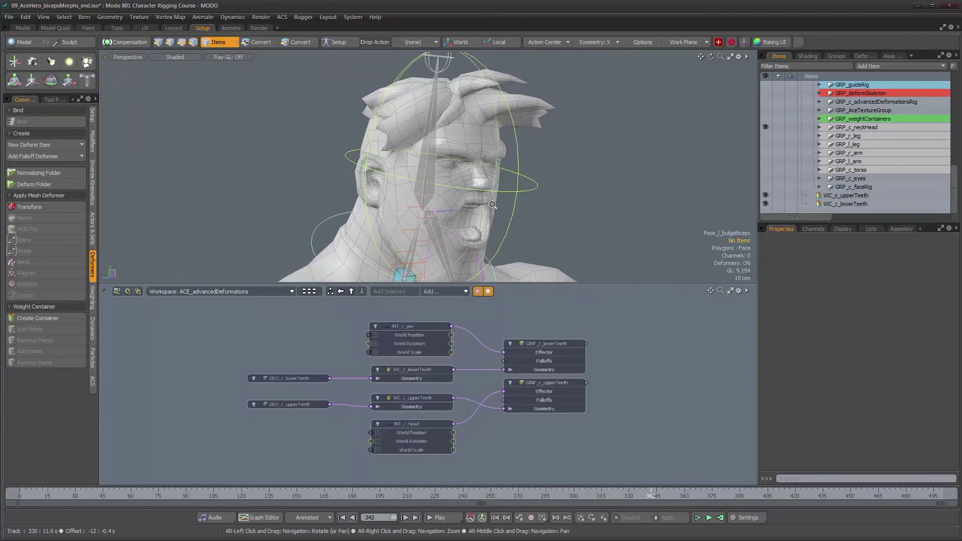
right_click_drag(492, 204, 524, 205, "alt")
middle_click_drag(524, 204, 521, 164, "alt")
left_click_drag(651, 493, 863, 495)
left_click_drag(941, 495, 19, 495)
left_click_drag(533, 178, 568, 187, "alt")
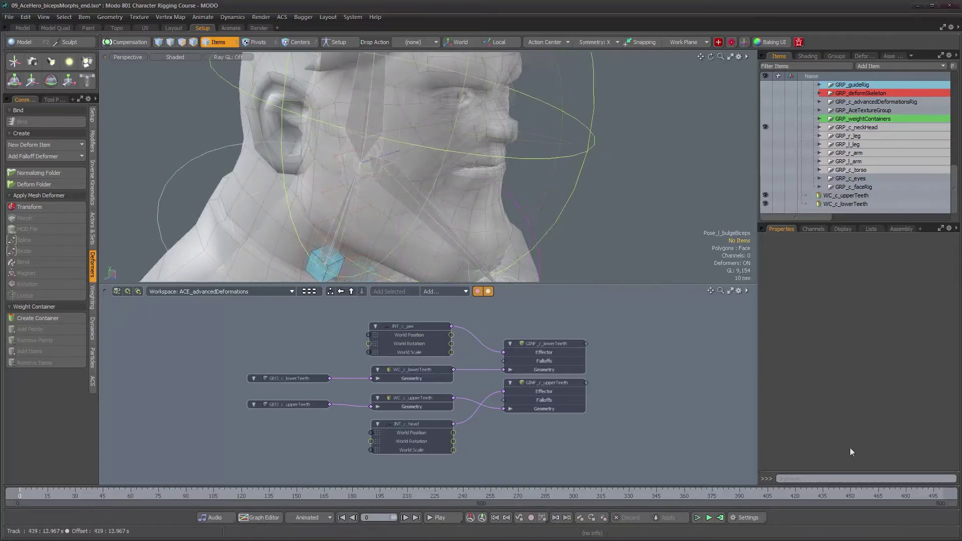
Step: Hide the GEO_c_lowerTeeth, GEO_c_upperTeeth, GEO_c_AceEyes and GEO_c_AceBody_bindMesh meshes so only the tongue geometry is shown
left_click_drag(455, 154, 479, 137, "alt")
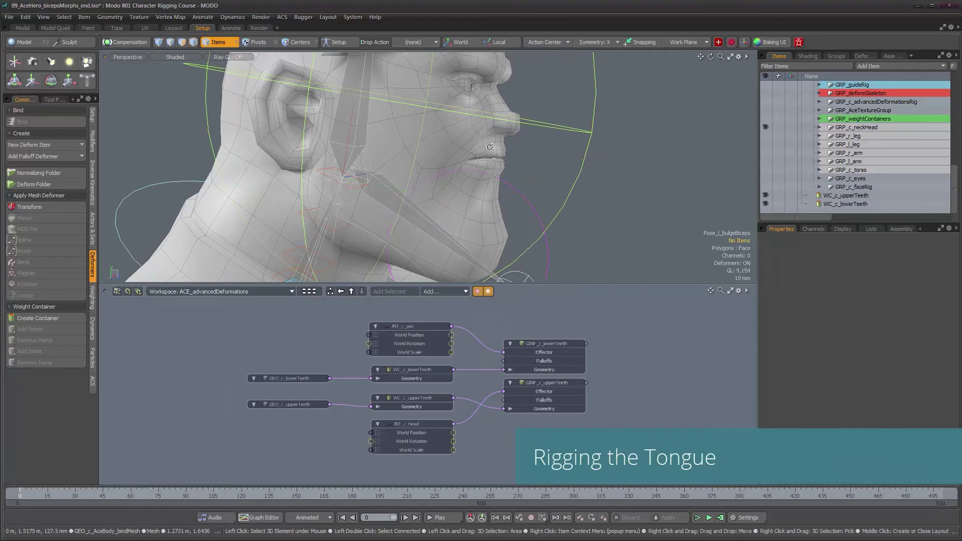
right_click_drag(491, 151, 516, 152, "alt")
left_click_drag(515, 152, 513, 171, "alt")
left_click_drag(514, 172, 492, 191, "alt+shift")
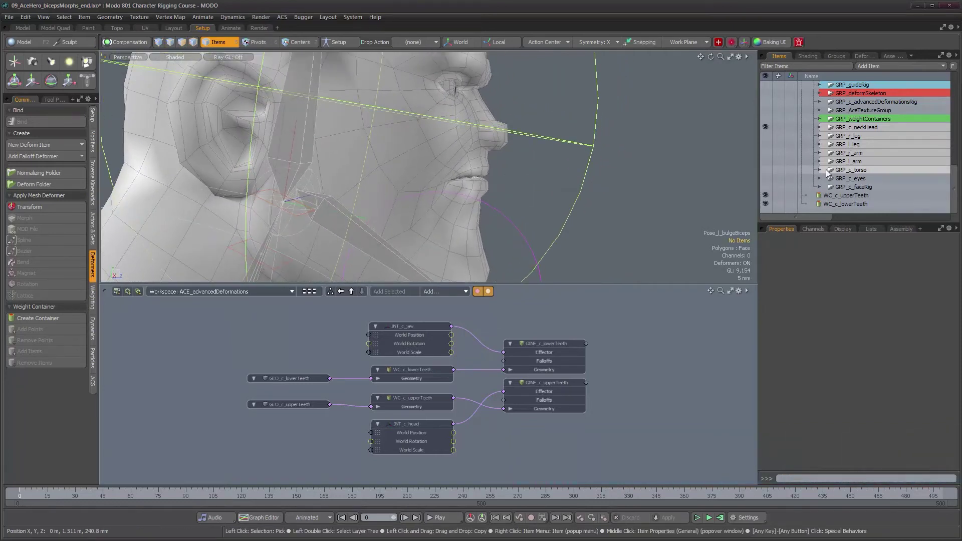
scroll(858, 152, "up", 6)
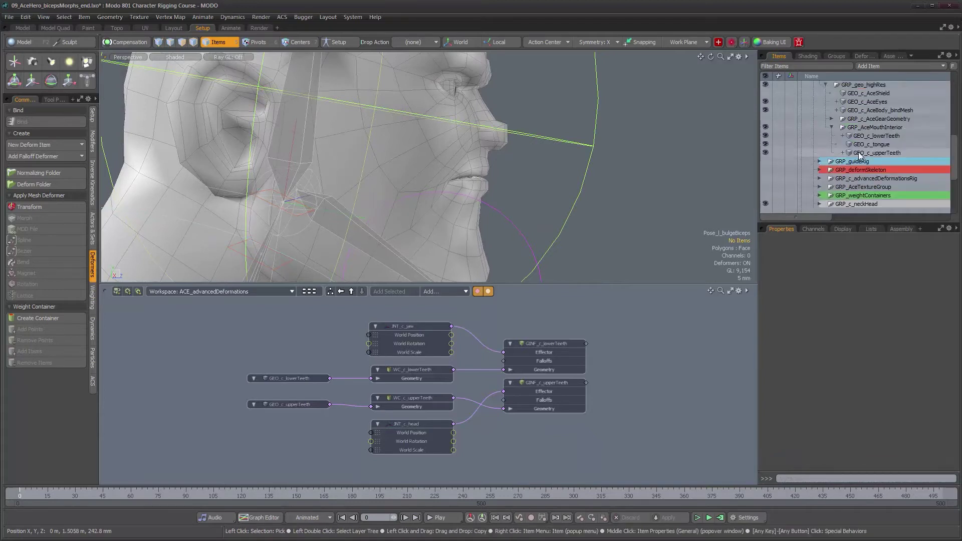
scroll(859, 153, "down", 1)
scroll(859, 157, "down", 1)
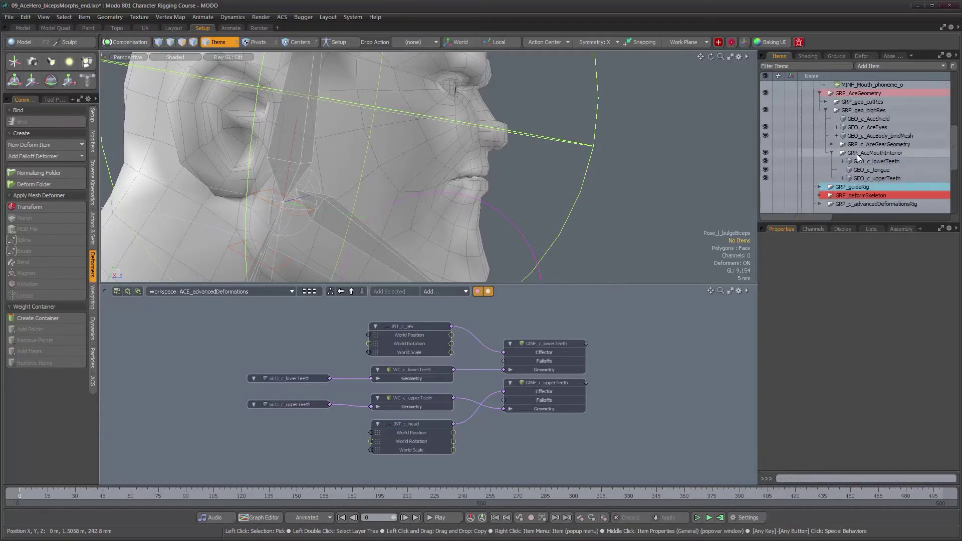
left_click(765, 161)
left_click(765, 178)
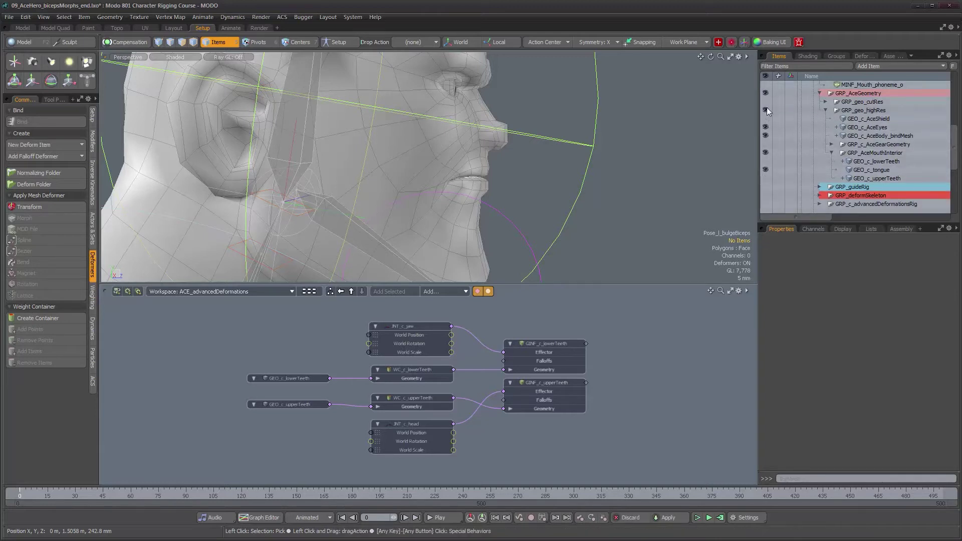
left_click(765, 135)
Step: Select the GEO_c_tongue mesh and set the viewport to the Left view, framing the tongue's side profile
left_click(442, 179)
left_click_drag(500, 234, 374, 158, "alt")
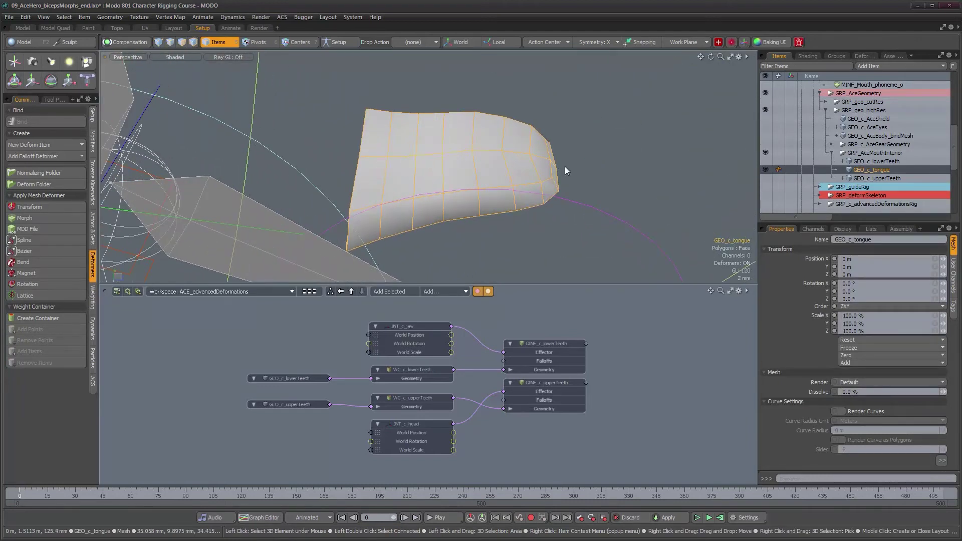
left_click_drag(562, 169, 564, 107, "alt")
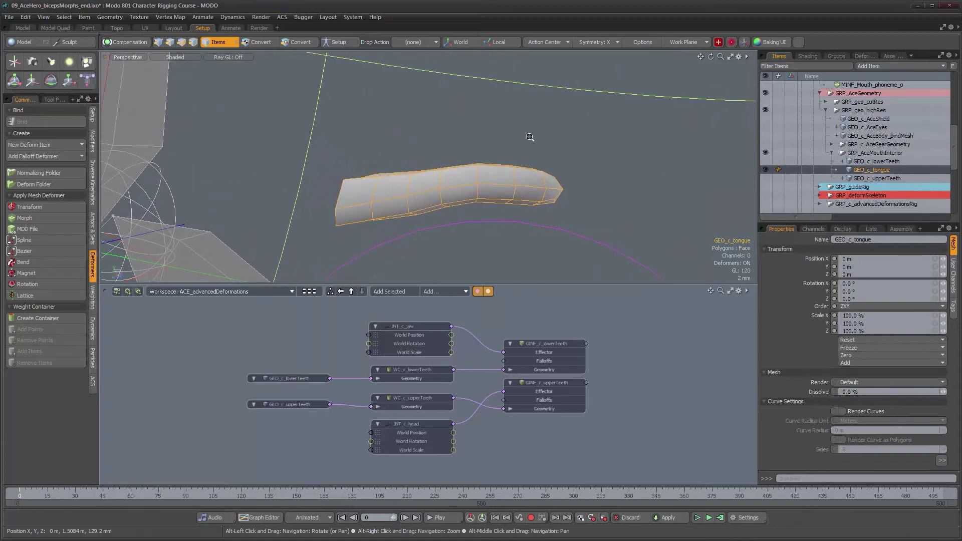
right_click_drag(530, 137, 507, 149, "alt")
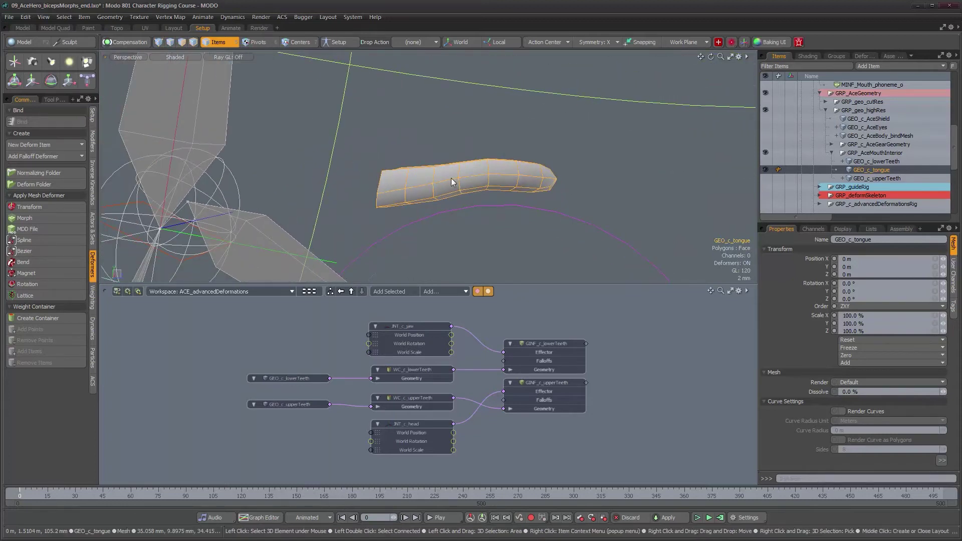
left_click_drag(451, 179, 494, 167, "alt")
key("ctrl+space")
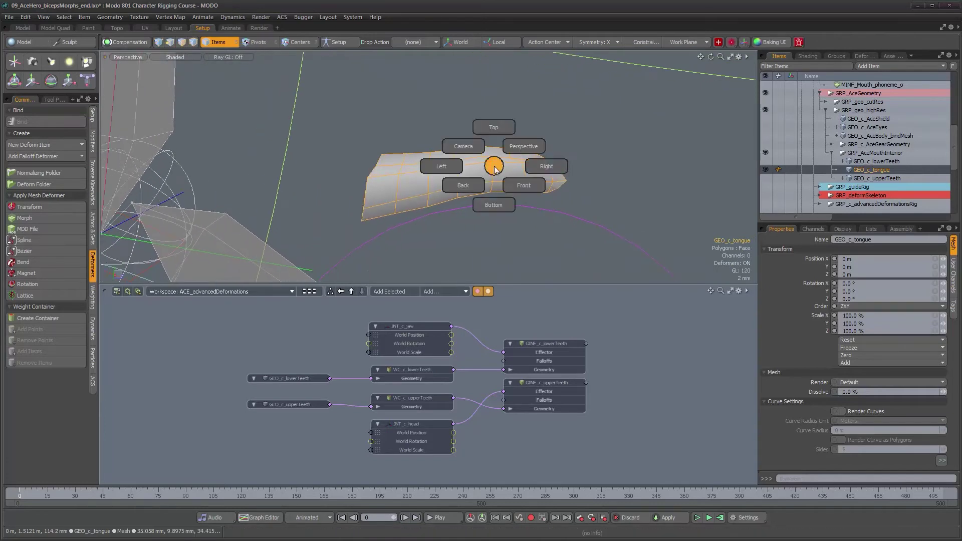
left_click(543, 166)
key("ctrl+space")
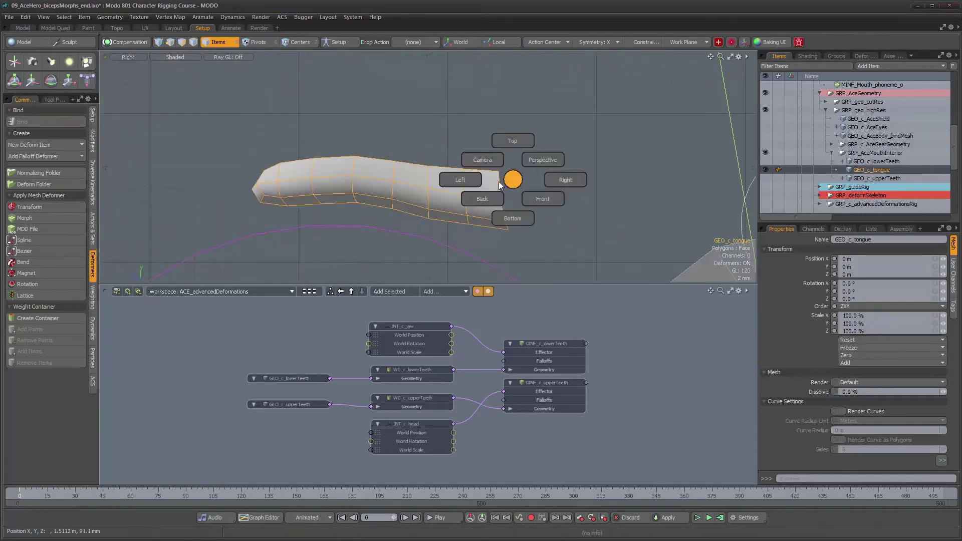
left_click(462, 180)
left_click_drag(480, 180, 453, 174, "alt")
right_click_drag(456, 174, 460, 175, "alt")
Step: Draw a five-joint skeleton chain through the middle of the tongue, from its back end to the tip
left_click_drag(956, 149, 956, 196)
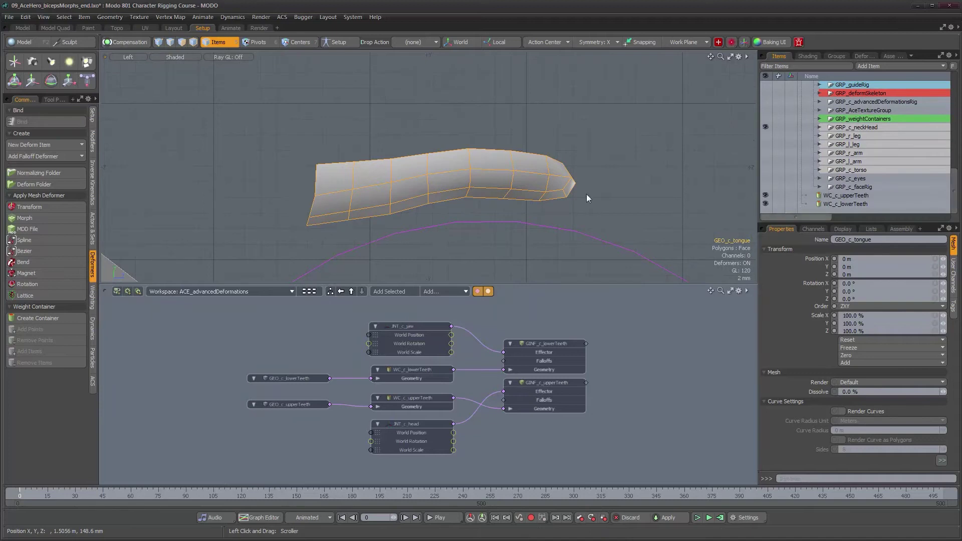
left_click(92, 142)
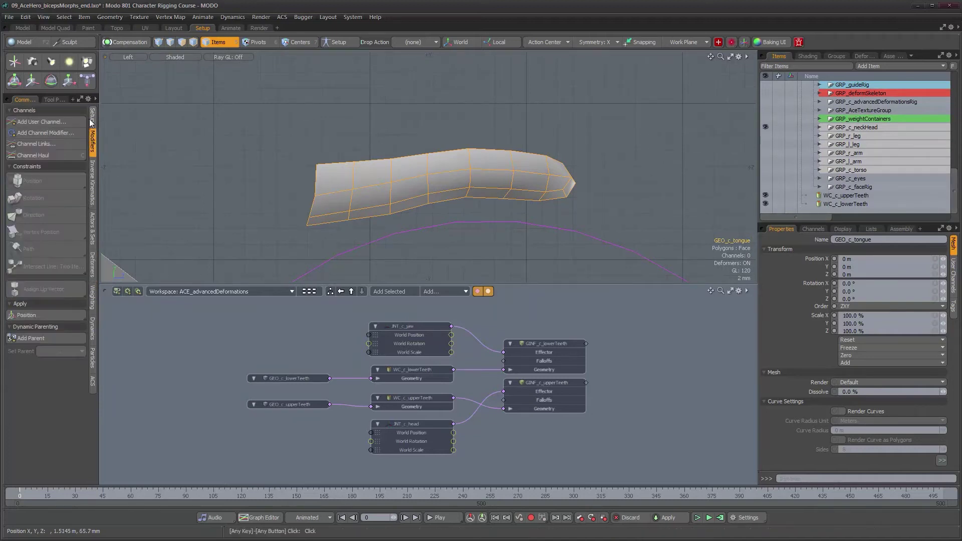
left_click(92, 116)
left_click(28, 135)
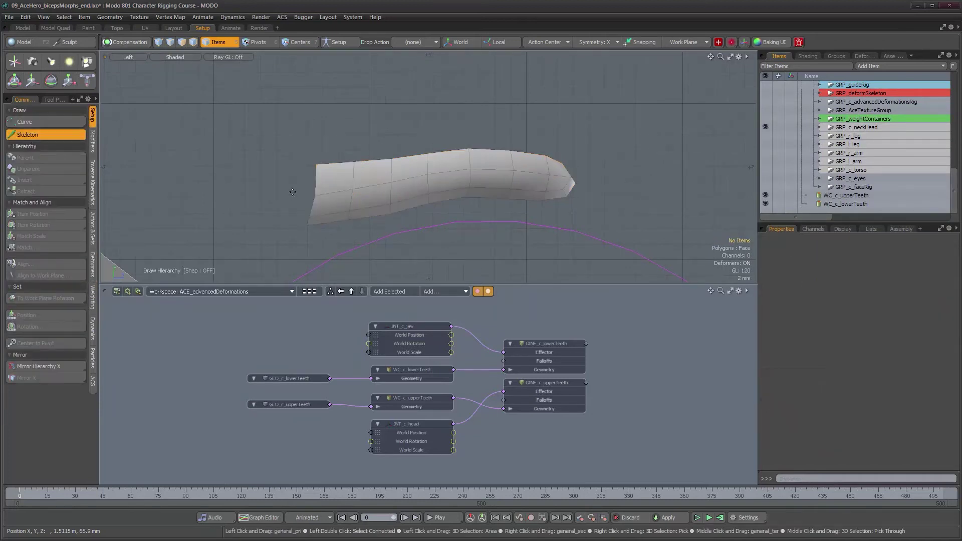
left_click(312, 195)
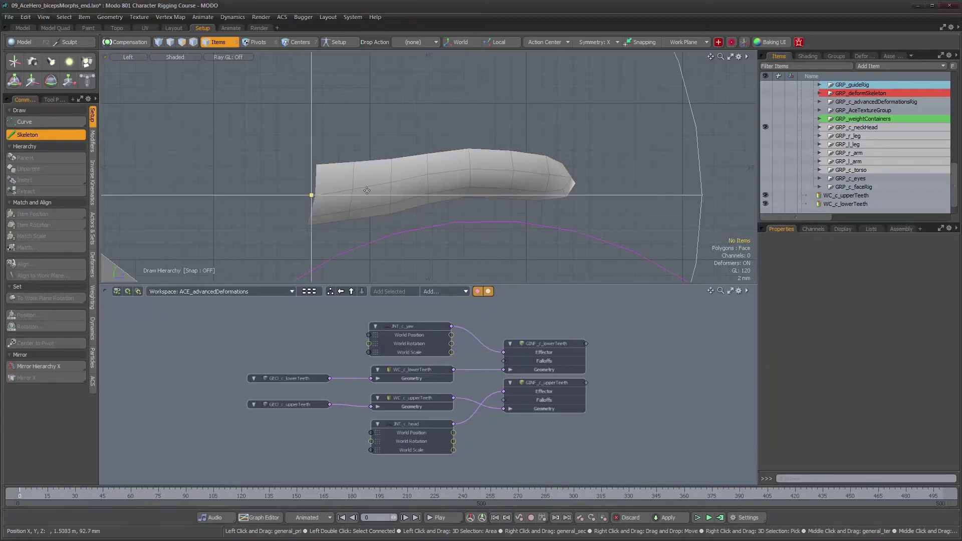
left_click(389, 182)
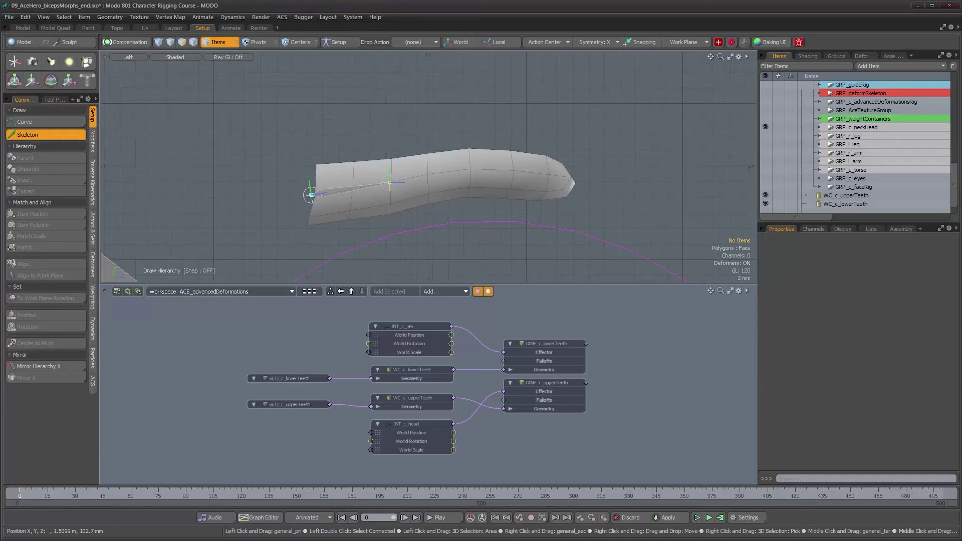
left_click(546, 176)
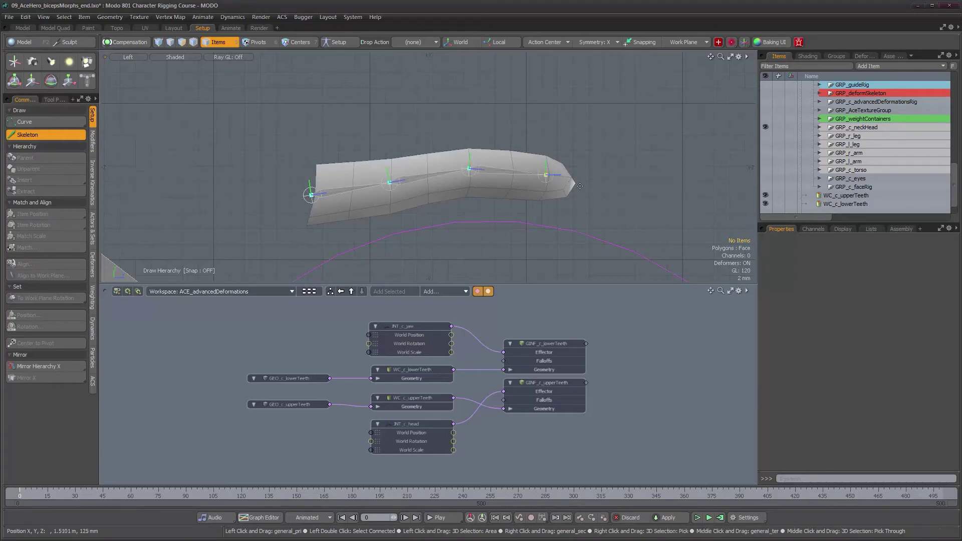
key("space")
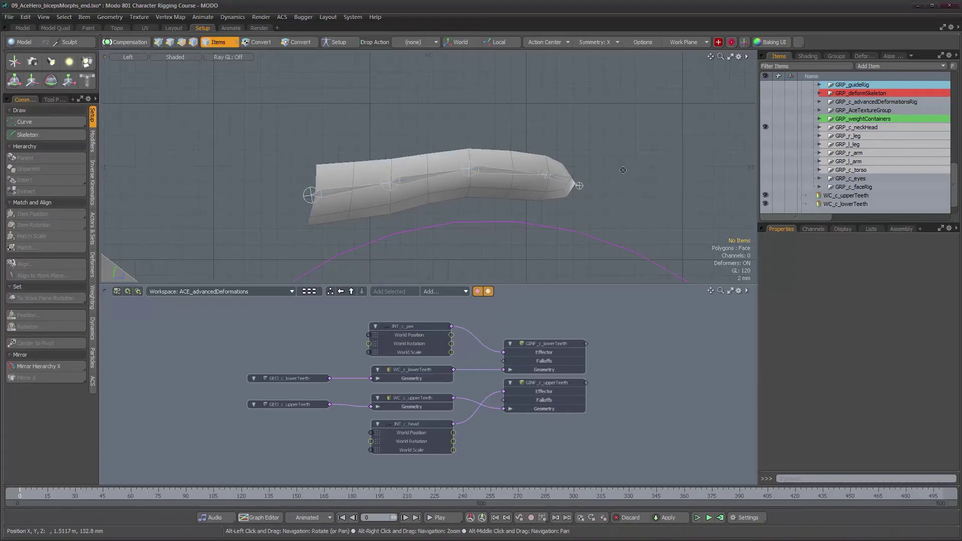
Step: Return to the Perspective view, select the root joint of the new tongue chain and expand its hierarchy
key("ctrl+space")
left_click(657, 158)
left_click_drag(550, 176, 569, 157, "alt")
left_click(329, 191)
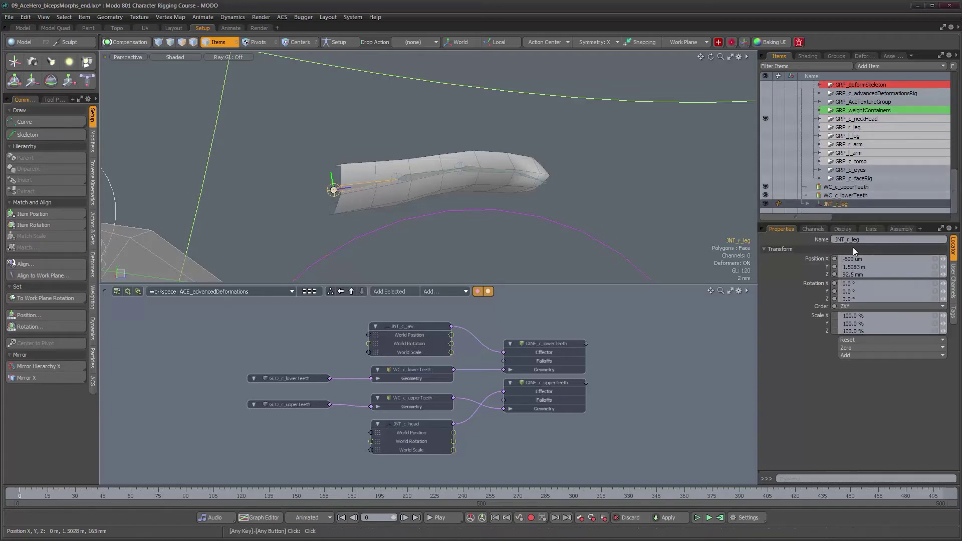
left_click(807, 204)
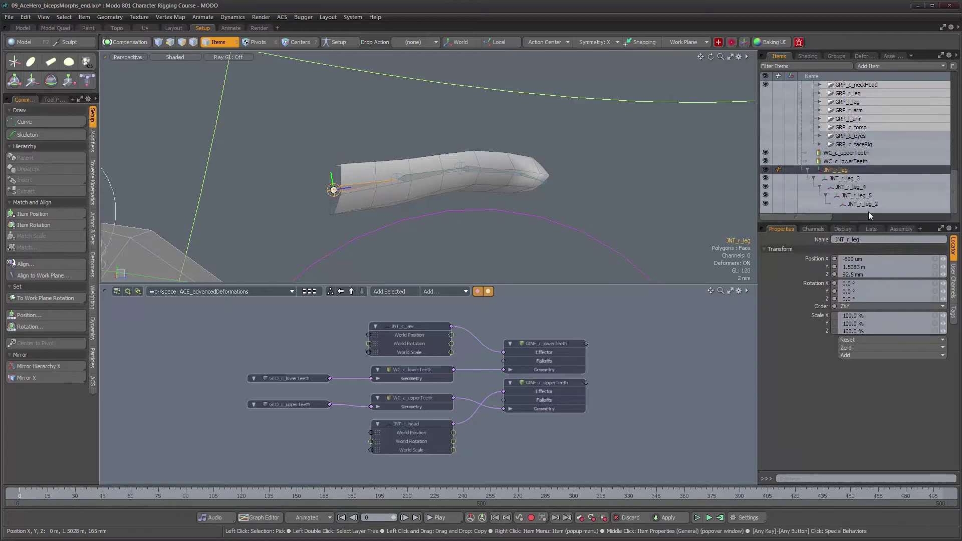
Step: Rename the root joint JNT_c_tongue01 and the second joint JNT_c_tongue02
left_click_drag(432, 186, 576, 241, "alt")
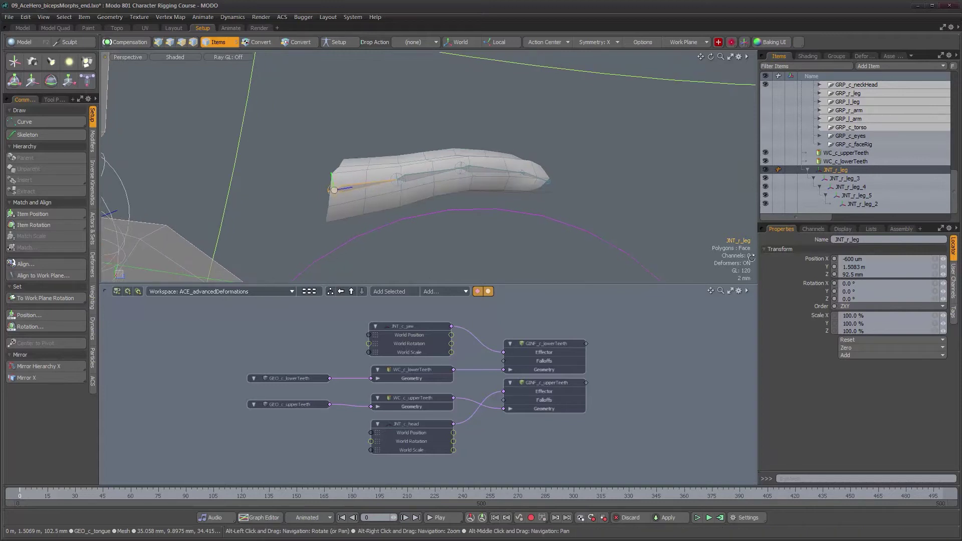
left_click(871, 229)
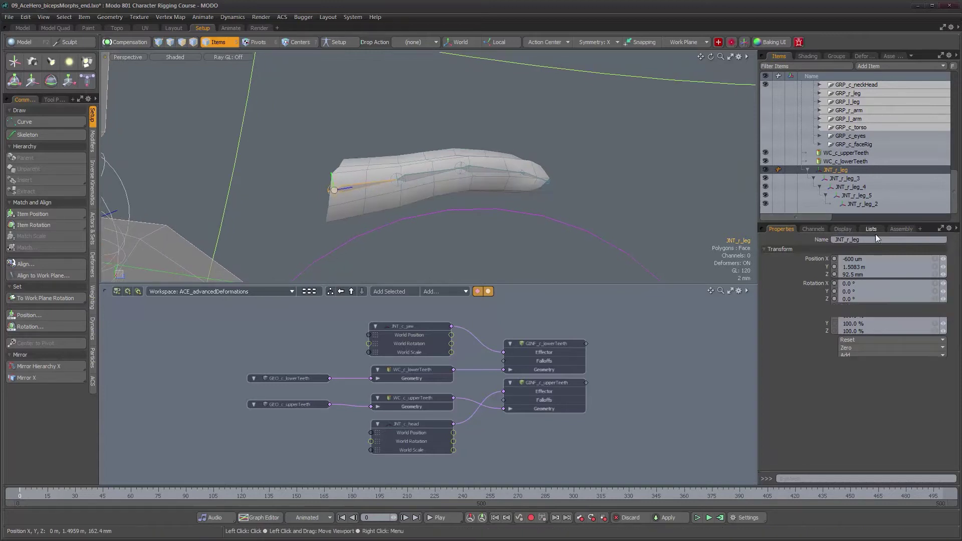
left_click(782, 229)
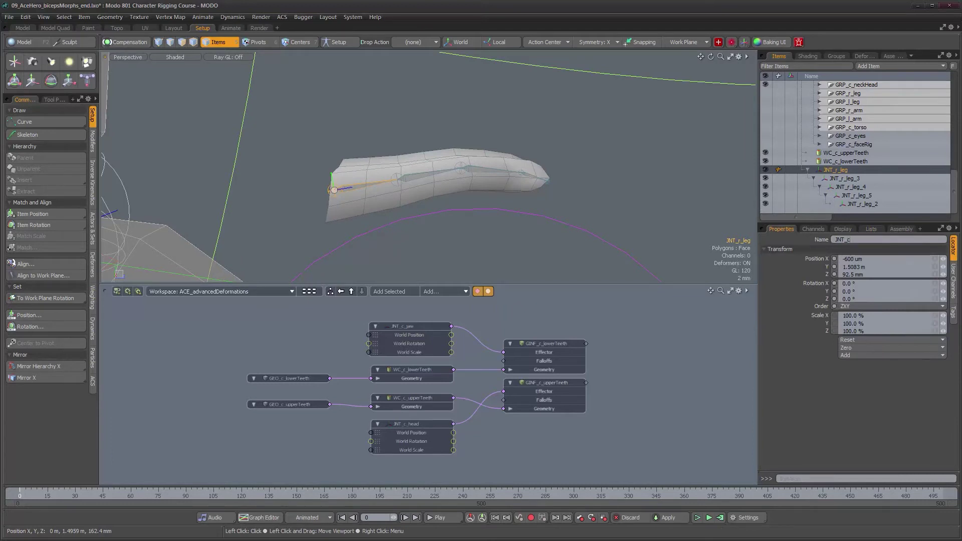
left_click(857, 179)
left_click(896, 240)
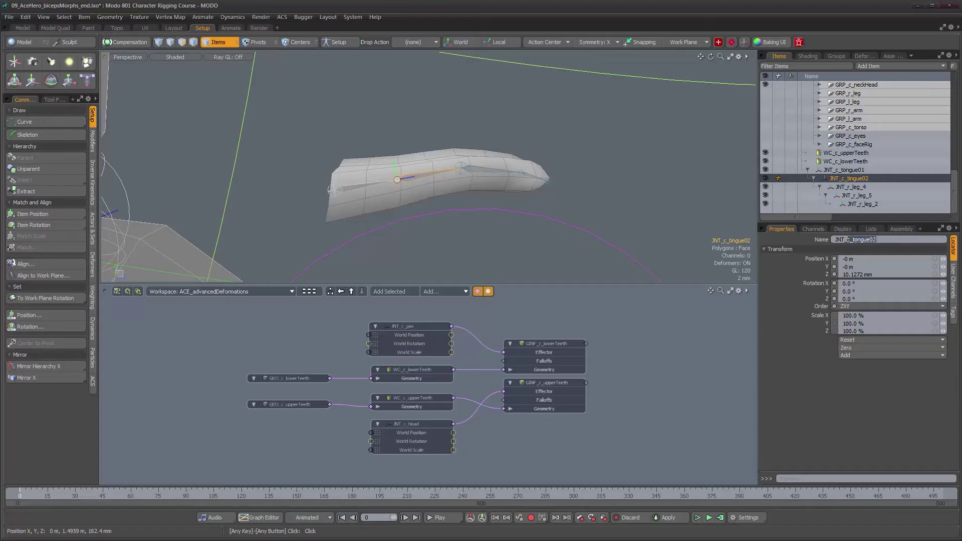
Step: Rename the remaining three joints of the chain JNT_c_tongue03, JNT_c_tongue04 and JNT_c_tongue05
left_click(847, 187)
left_click(858, 187)
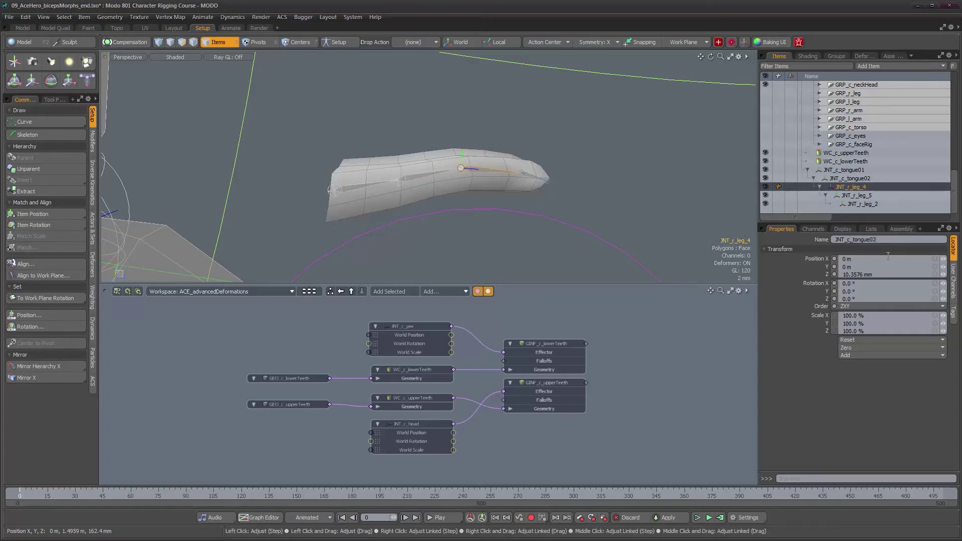
left_click(857, 196)
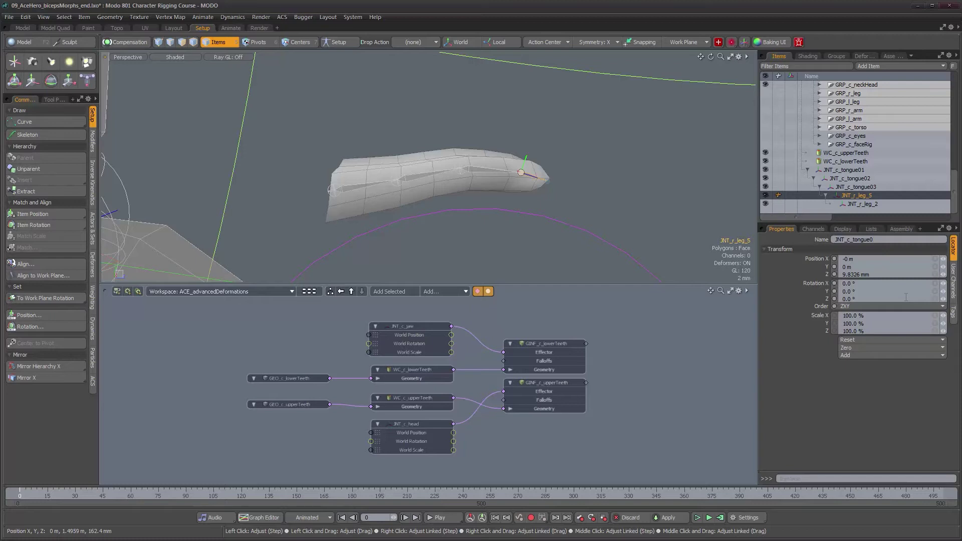
left_click(870, 205)
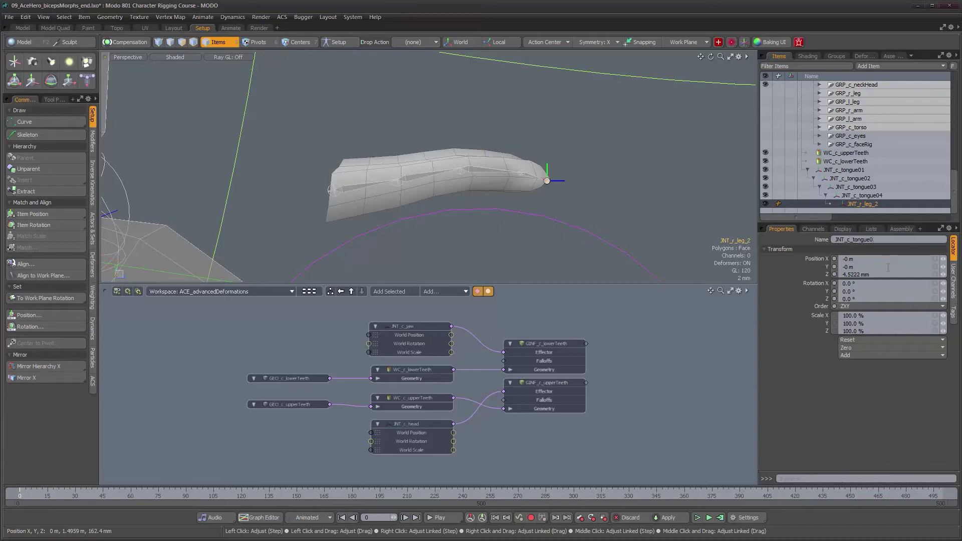
Step: Duplicate the JNT_c_tongue01 joint together with its child joints
left_click_drag(431, 188, 461, 197, "alt")
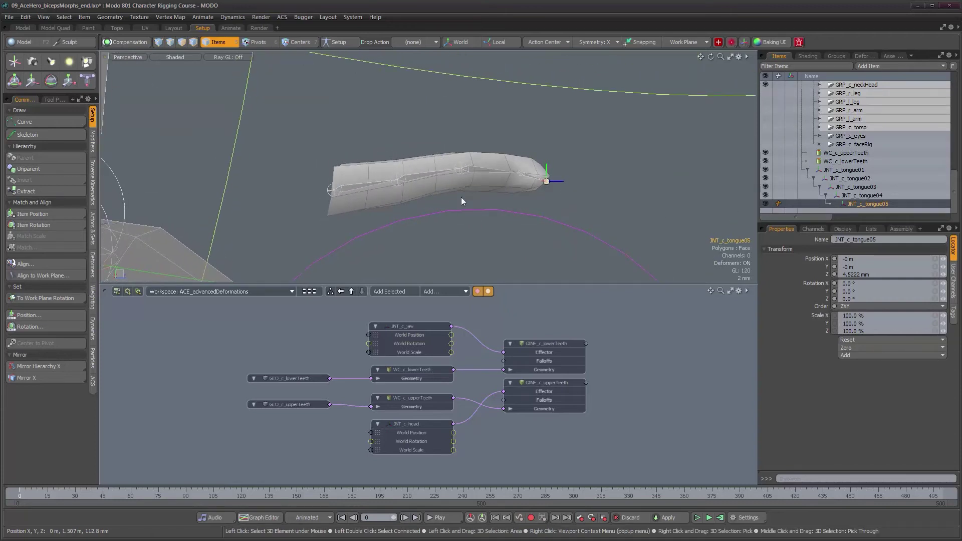
left_click_drag(498, 194, 540, 195, "alt")
left_click_drag(508, 211, 472, 192, "alt")
left_click(842, 171)
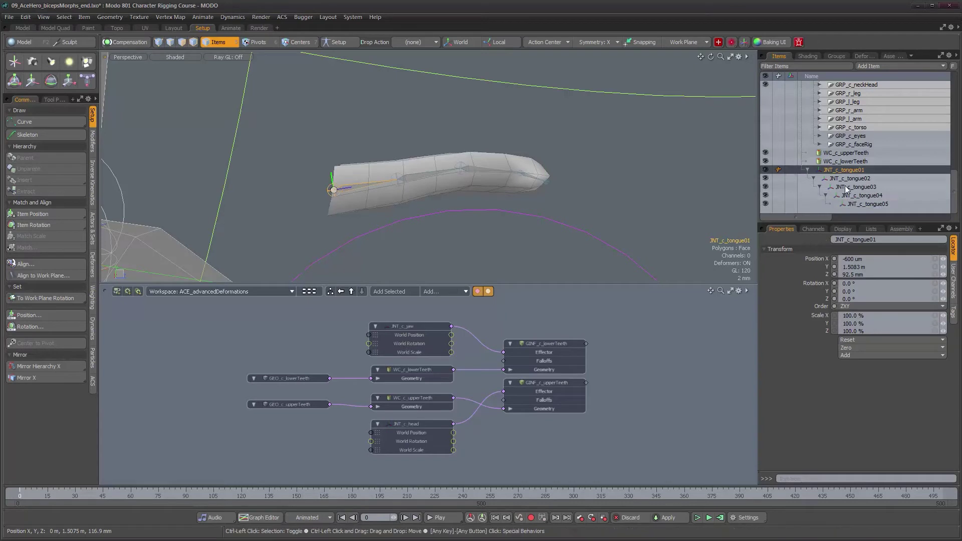
key("ctrl+d")
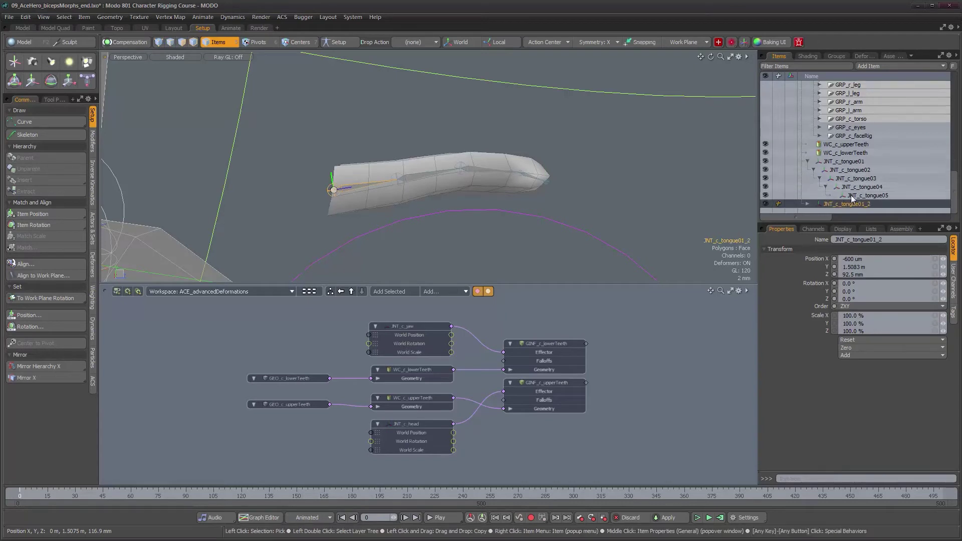
Step: Select all five duplicated tongue joints and set their custom locator shape to Plane
left_click(808, 205, "shift")
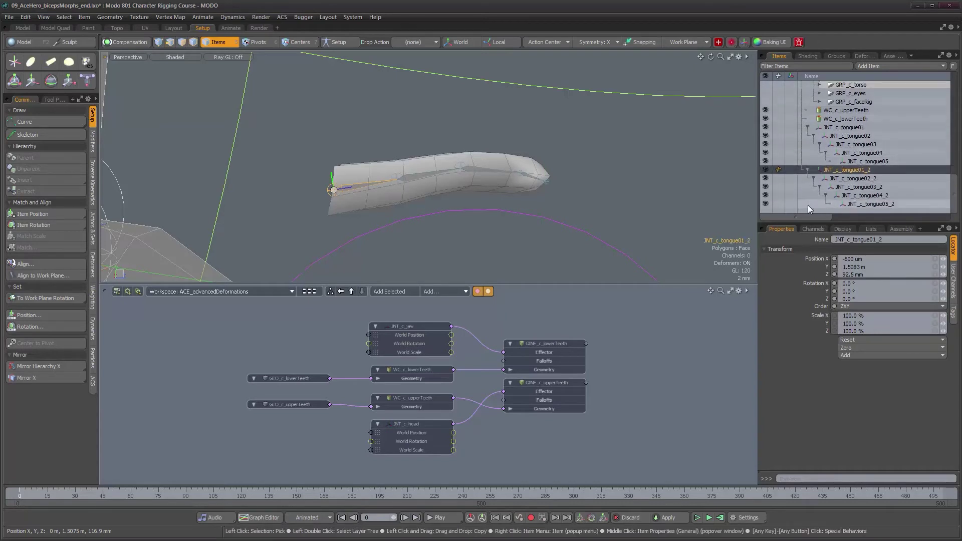
left_click(869, 204, "shift")
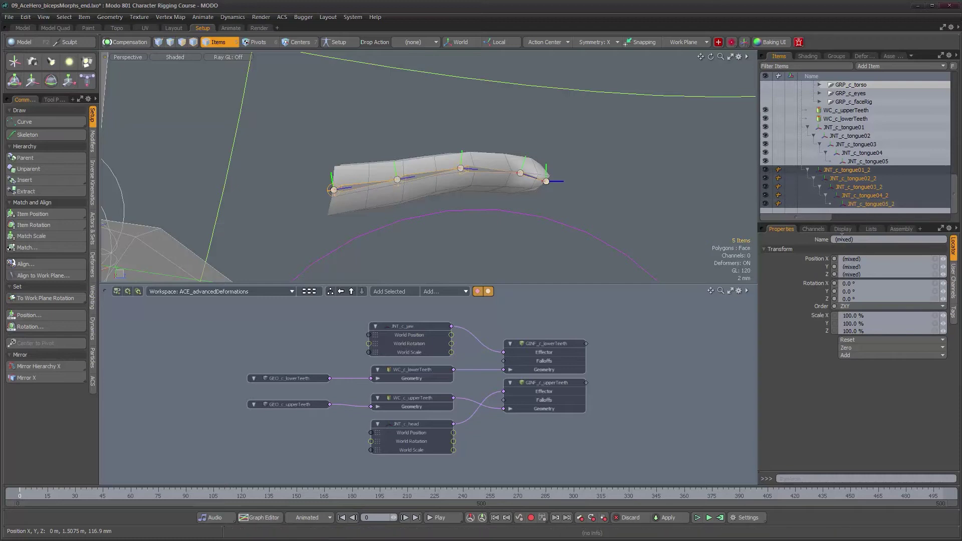
left_click(850, 231)
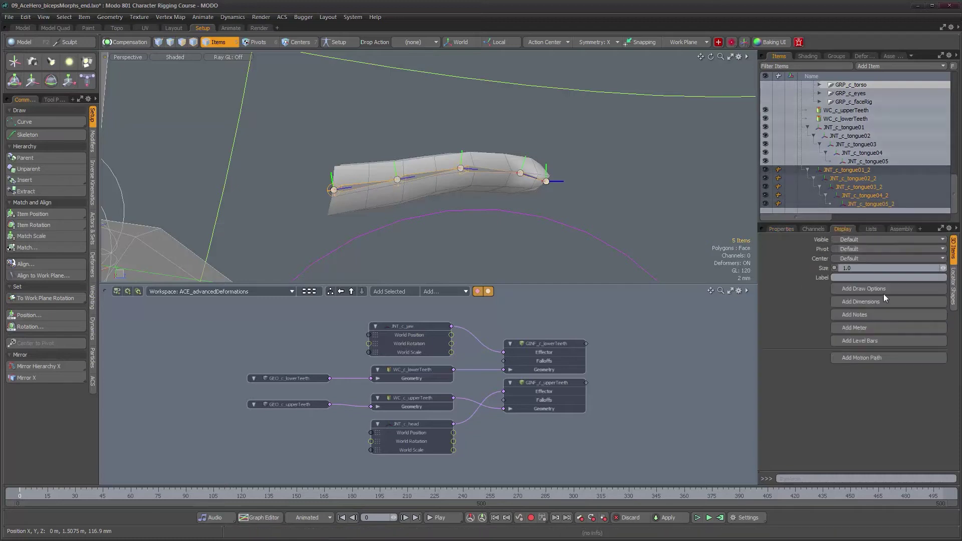
left_click(954, 289)
left_click_drag(559, 180, 470, 207, "alt")
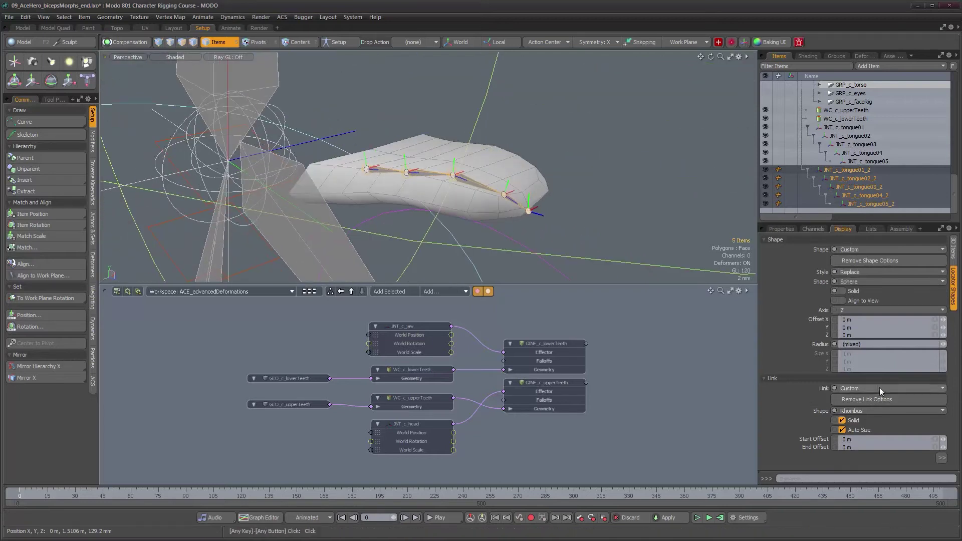
left_click(870, 281)
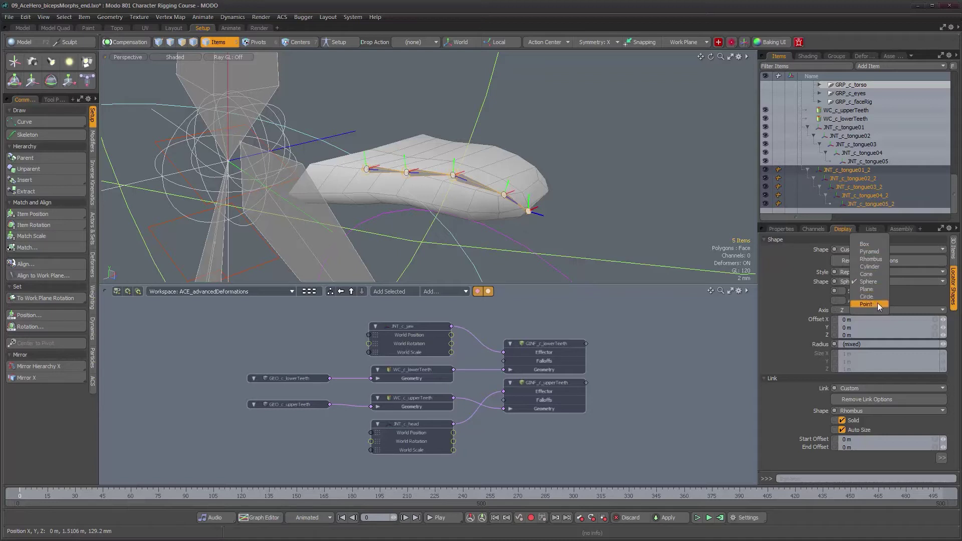
left_click(872, 290)
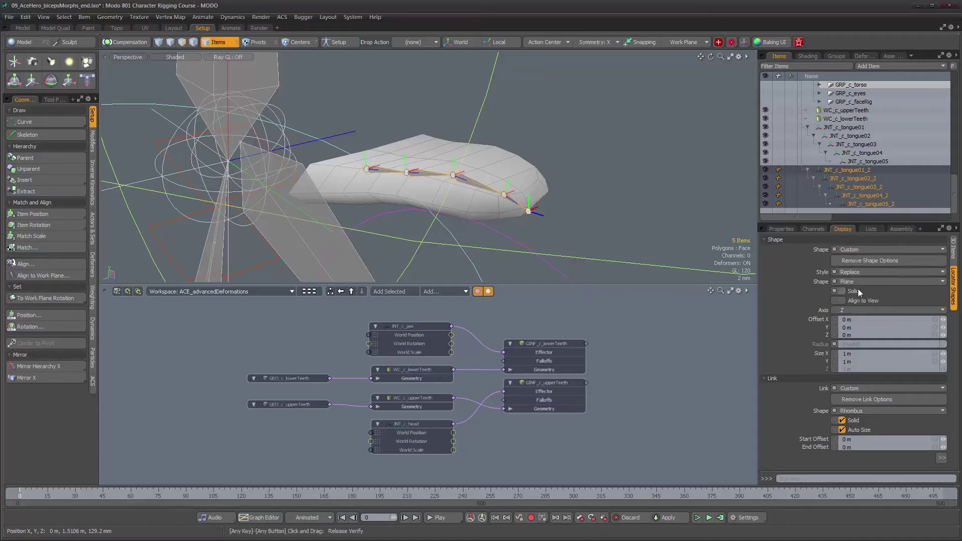
Step: Size the plane shapes of the duplicated joints to 40 mm in X and 10 mm in Y
left_click_drag(521, 188, 518, 160, "alt")
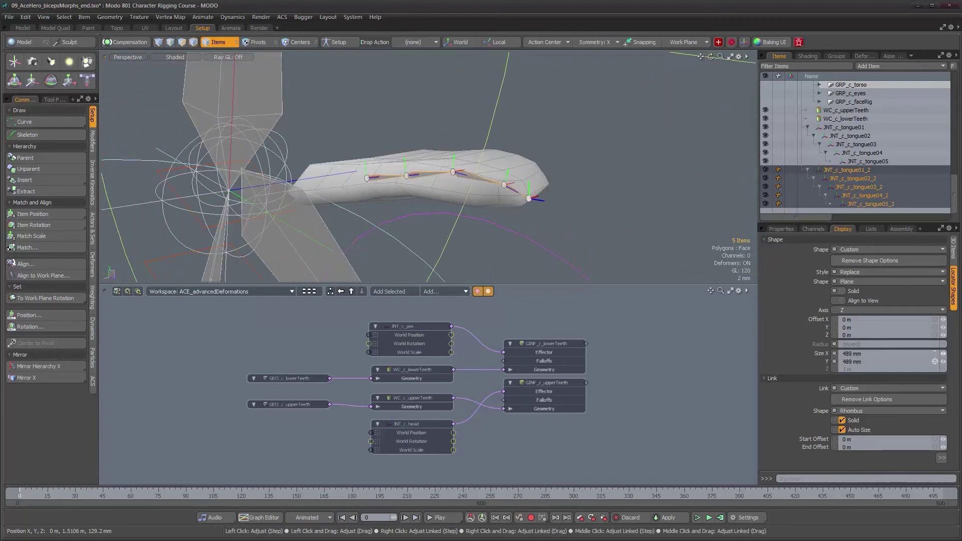
left_click_drag(943, 354, 906, 354)
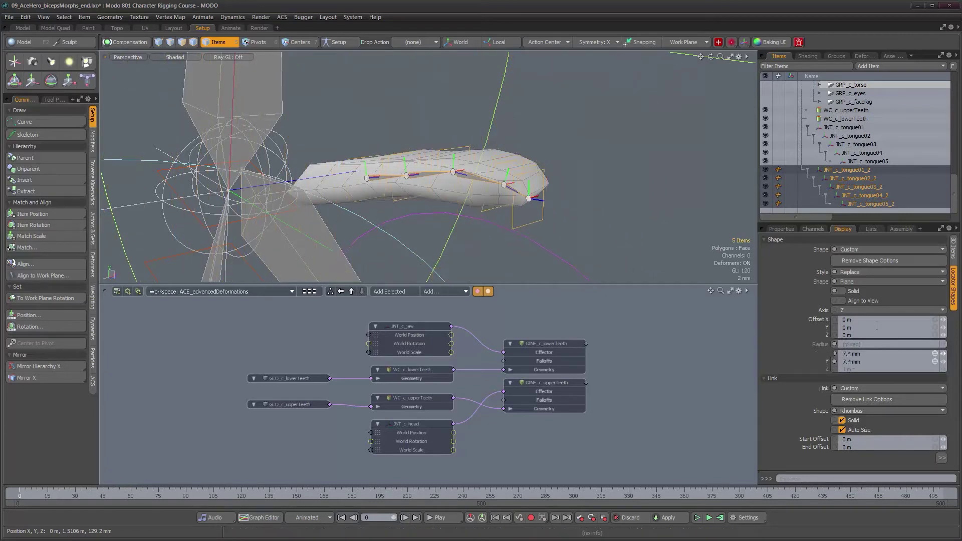
left_click_drag(583, 189, 680, 249, "alt")
left_click_drag(551, 175, 415, 204, "alt")
left_click_drag(646, 229, 677, 231, "alt")
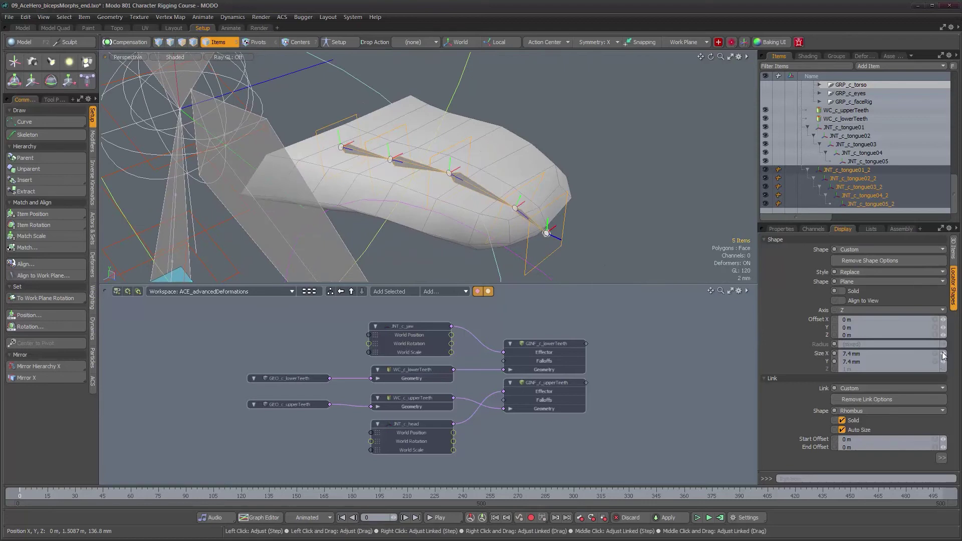
left_click_drag(943, 353, 959, 354)
left_click_drag(481, 230, 556, 196, "alt")
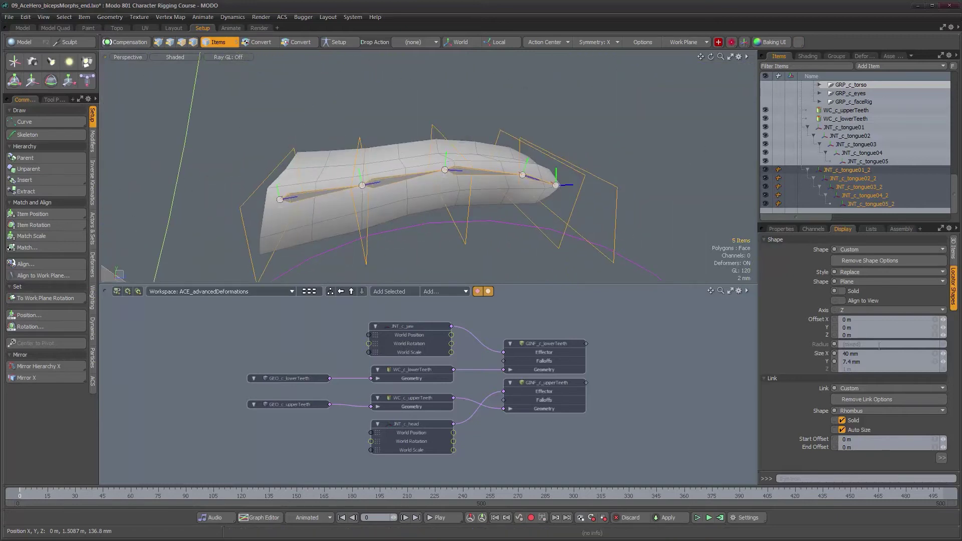
left_click_drag(944, 362, 947, 361)
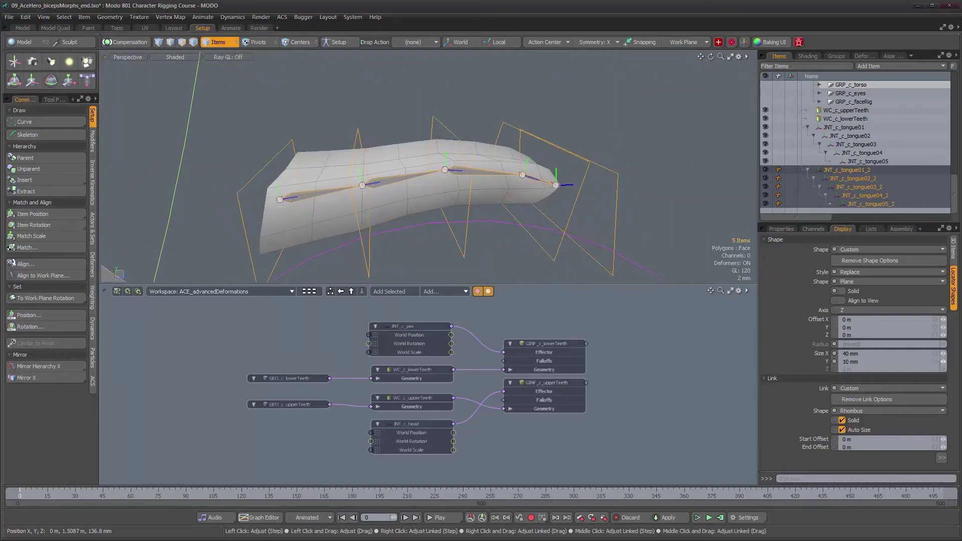
Step: Taper the X size of the duplicated joints' plane shapes progressively along the tongue, down to 17.9 mm at the tip joint
left_click_drag(554, 240, 526, 160, "alt")
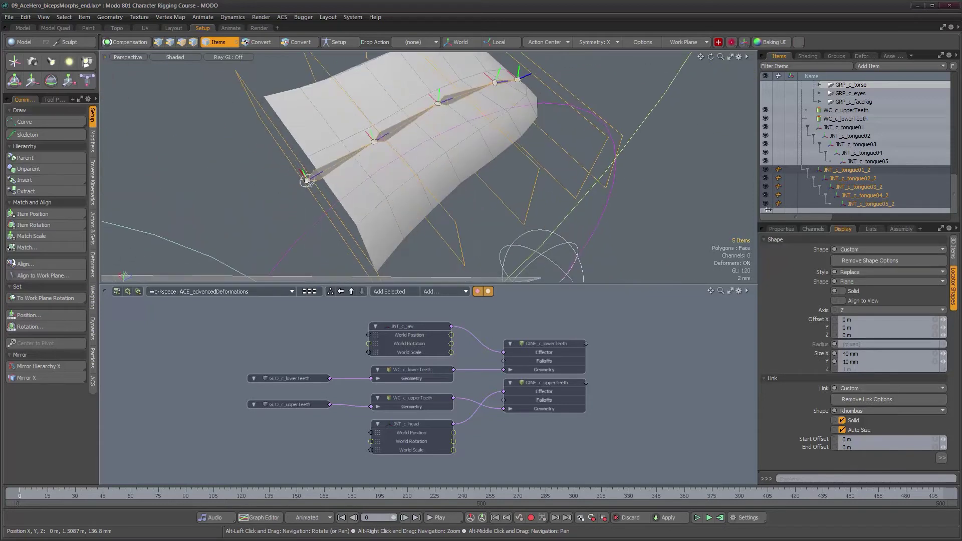
left_click(861, 177)
left_click(875, 206, "shift")
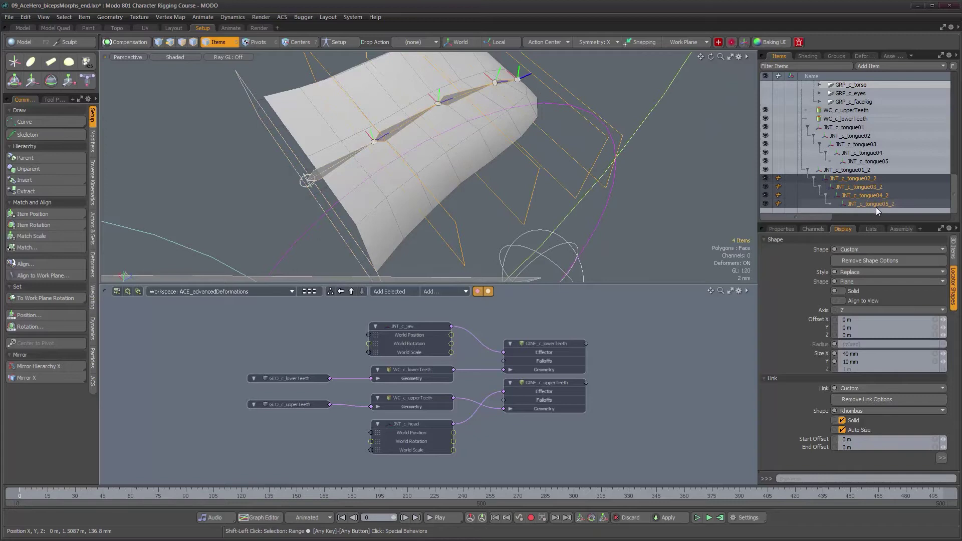
left_click_drag(943, 354, 936, 354)
left_click(855, 179, "ctrl")
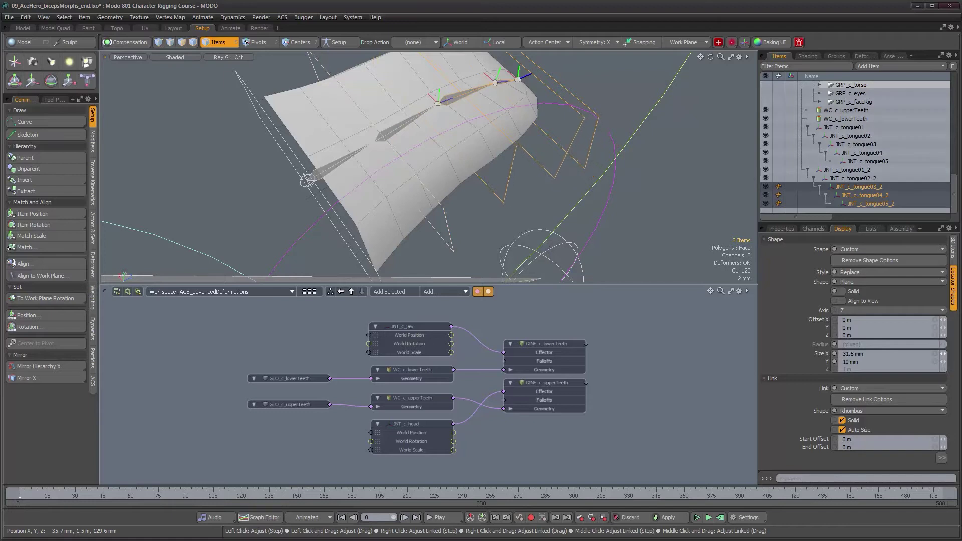
left_click(863, 187, "ctrl")
left_click_drag(943, 354, 941, 354)
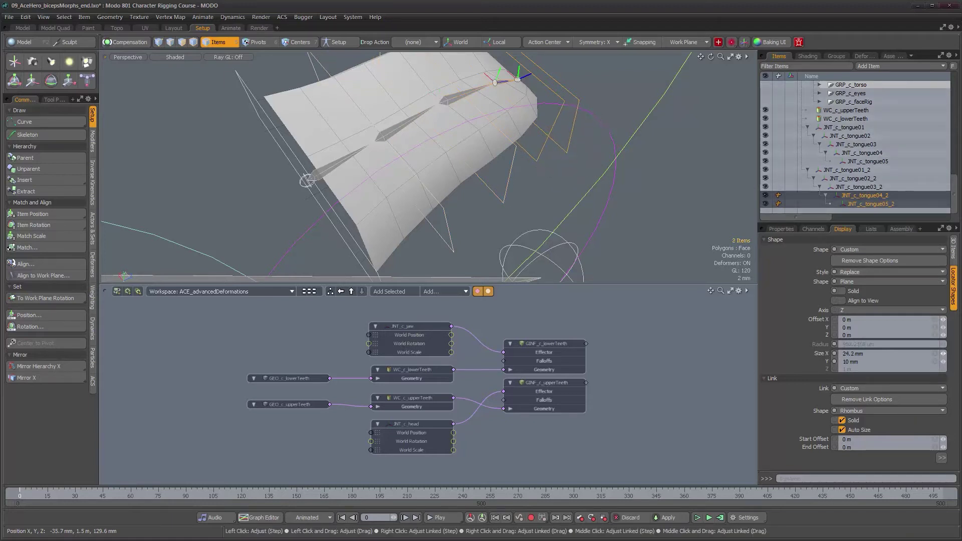
left_click(865, 195, "ctrl")
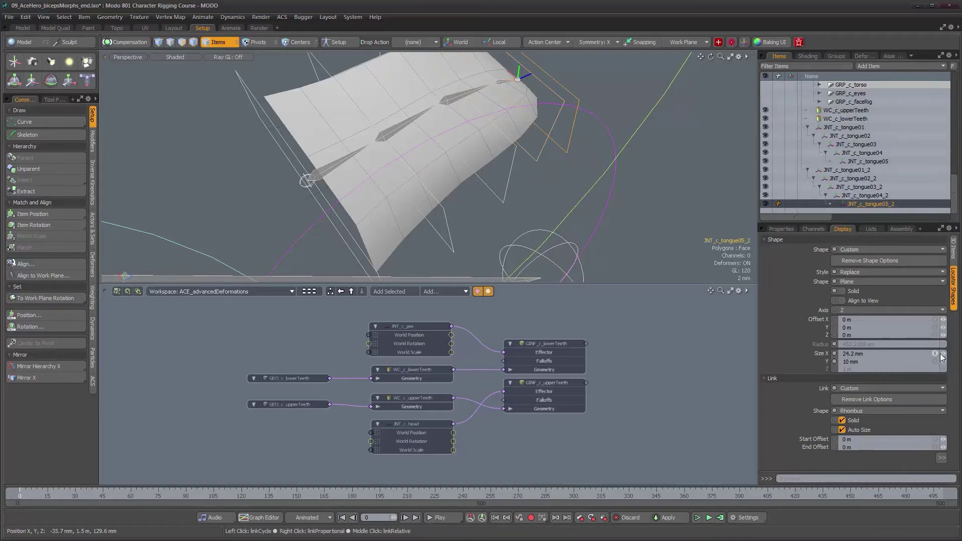
left_click_drag(943, 356, 942, 358)
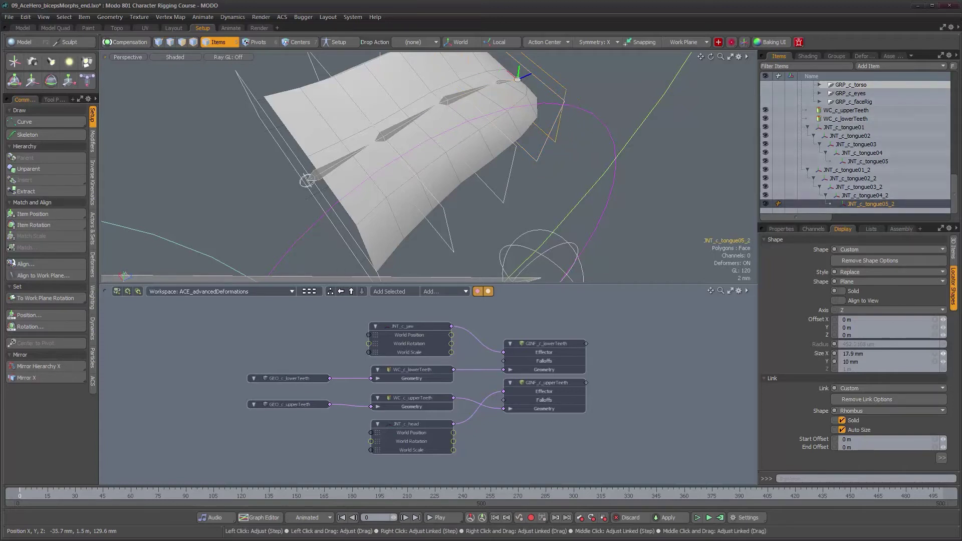
Step: Select all five duplicated tongue joints and set their link display to none
left_click_drag(596, 146, 503, 89, "alt")
left_click(856, 171)
left_click(867, 201, "shift")
left_click_drag(626, 145, 649, 146, "alt")
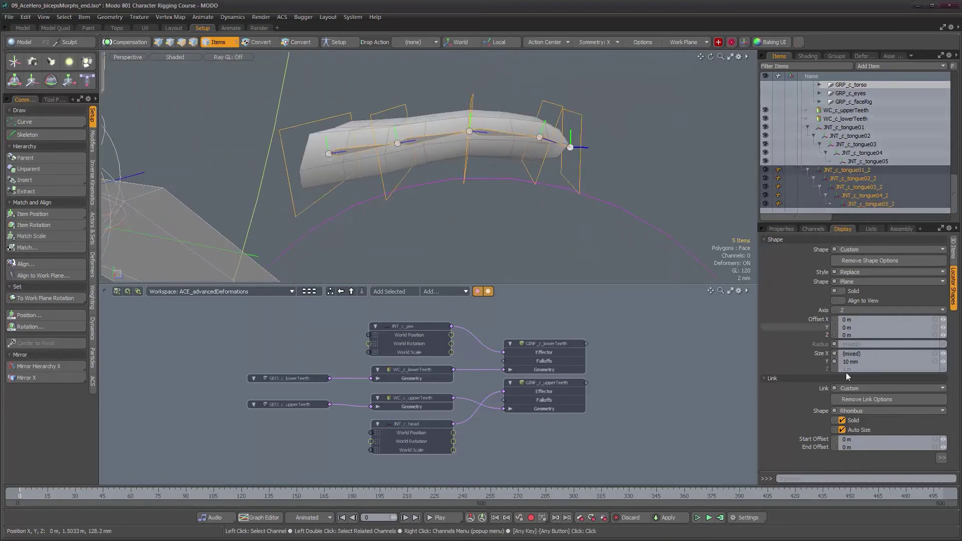
left_click(869, 390)
left_click(870, 376)
left_click_drag(573, 202, 589, 203, "alt")
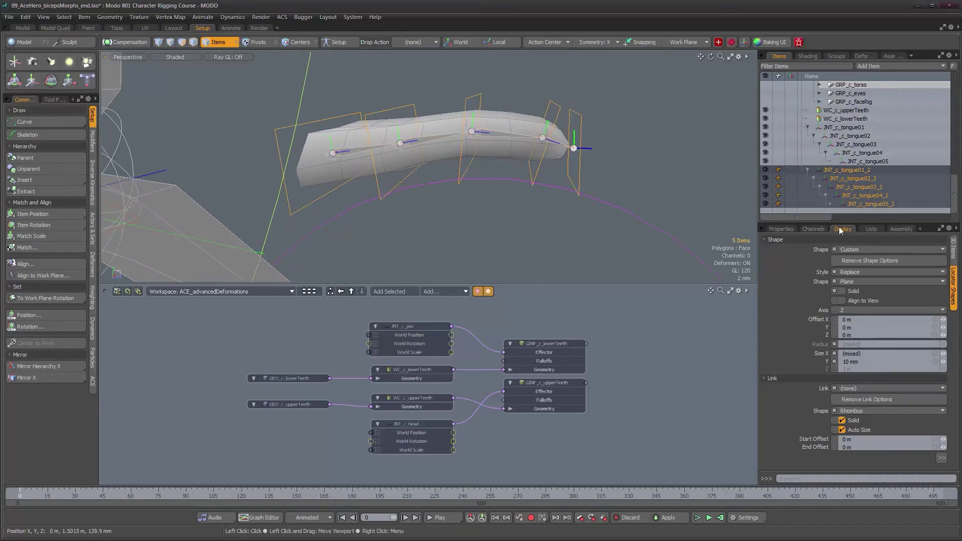
Step: Add draw options to the five duplicated joints and set a User wireframe in light blue (0.31, 0.85, 1.0)
left_click(954, 252)
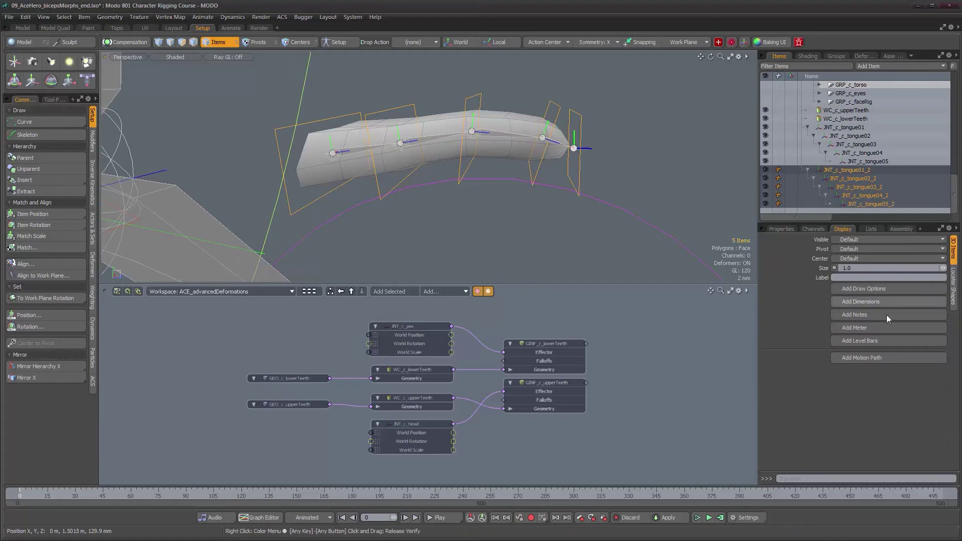
left_click(870, 288)
left_click(867, 367)
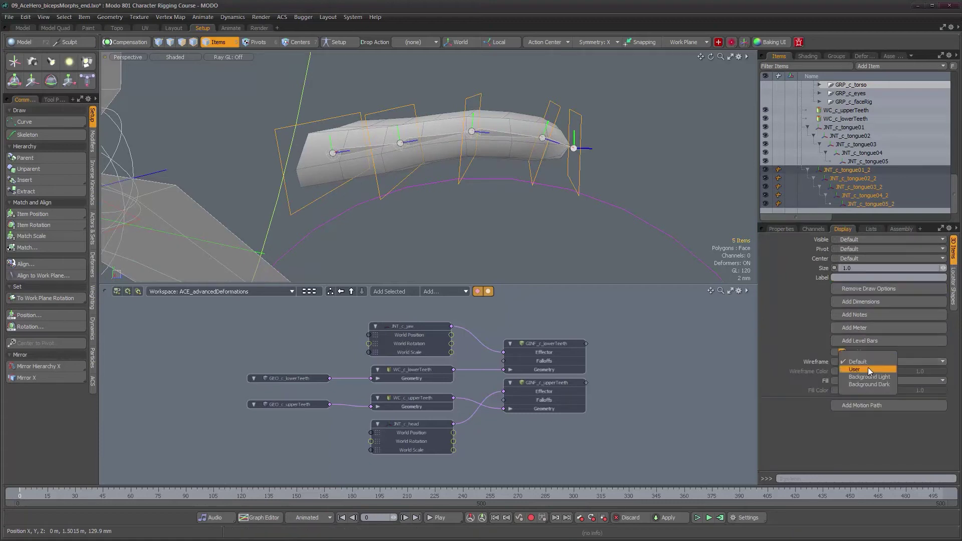
left_click(868, 369)
left_click(868, 371)
left_click_drag(570, 322, 549, 318)
left_click(648, 156)
left_click_drag(647, 158, 631, 177, "alt")
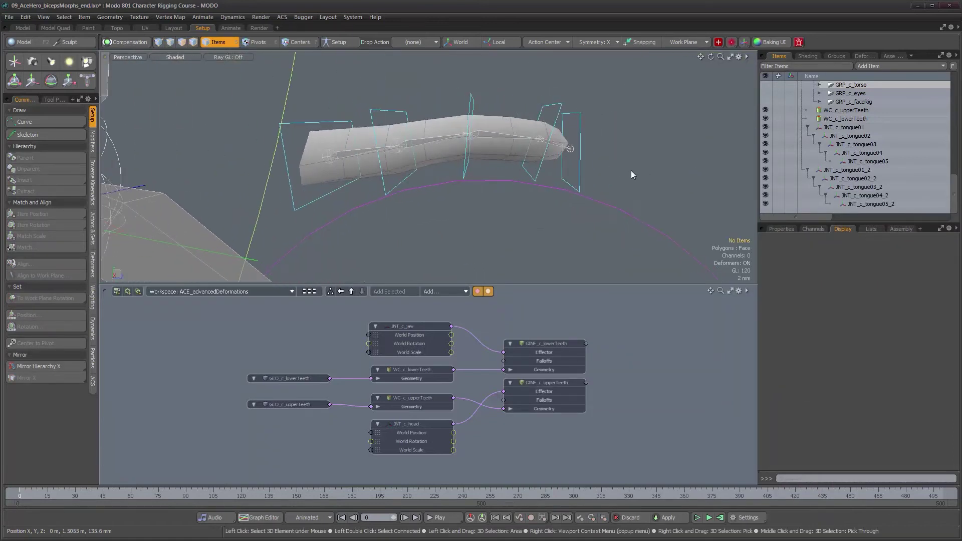
Step: Zero all transforms of the five duplicated tongue joints
left_click(833, 170)
left_click(862, 204, "shift")
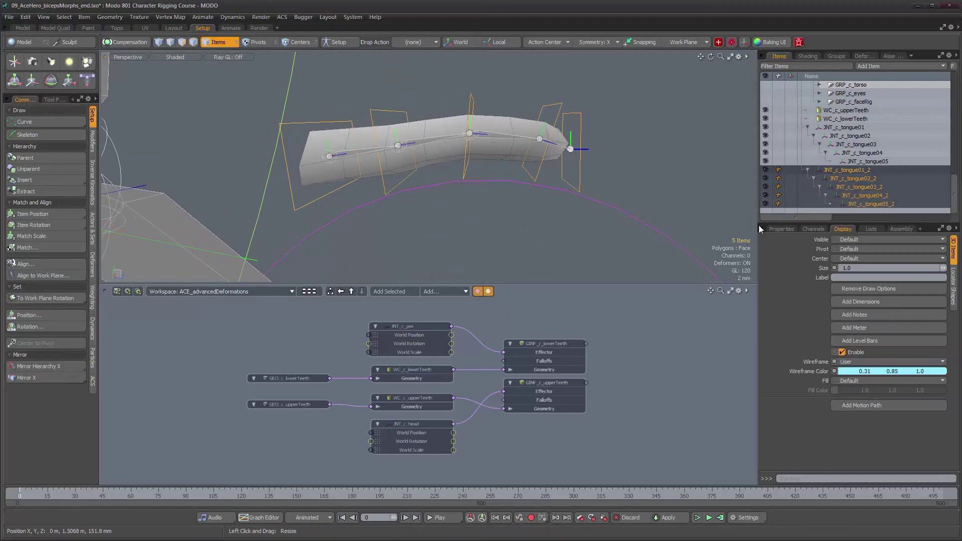
left_click(780, 229)
left_click(863, 347)
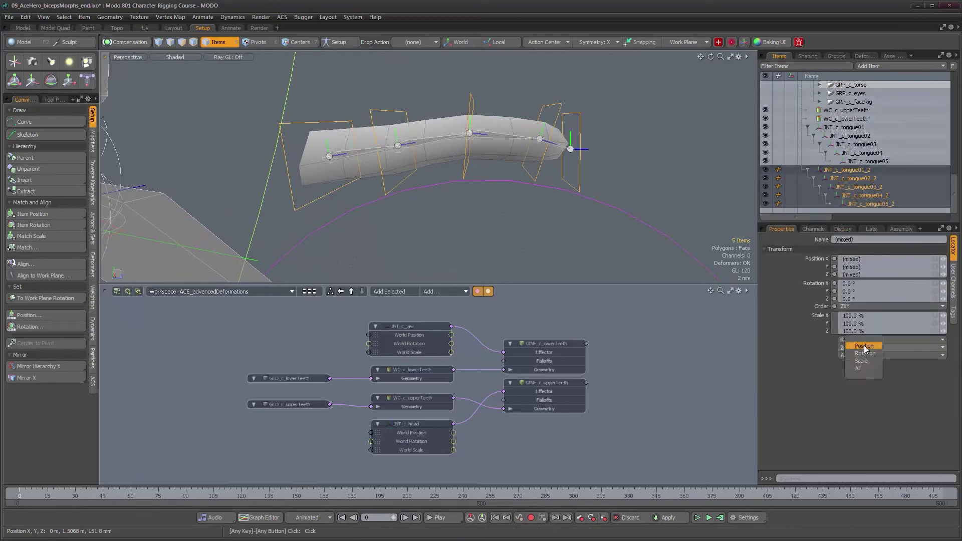
left_click(865, 369)
left_click(645, 184)
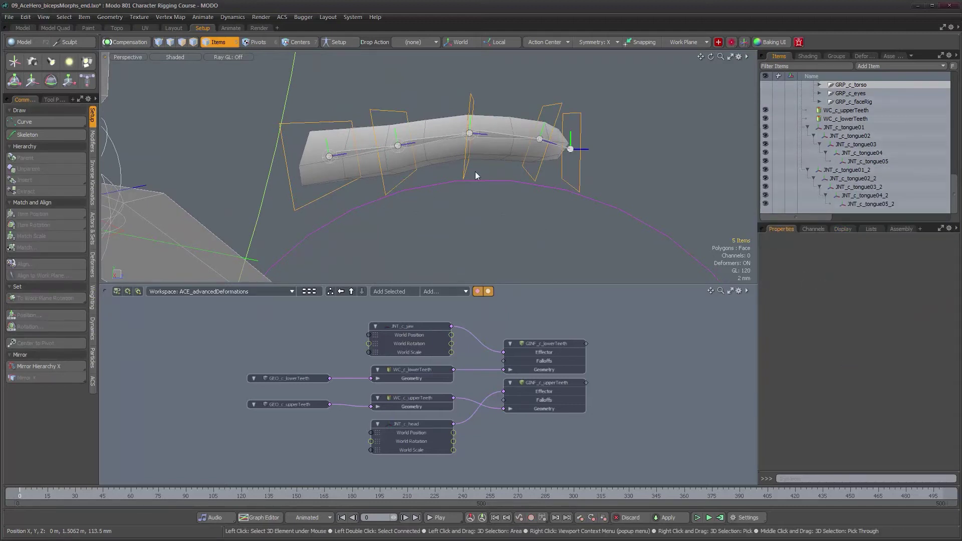
Step: Compare the transform values of the first duplicated tongue joint with those of JNT_c_tongue01
left_click(331, 191)
mouse_move(381, 181)
left_mouse_down("alt")
mouse_move(435, 176)
mouse_move(370, 182)
left_mouse_up("alt")
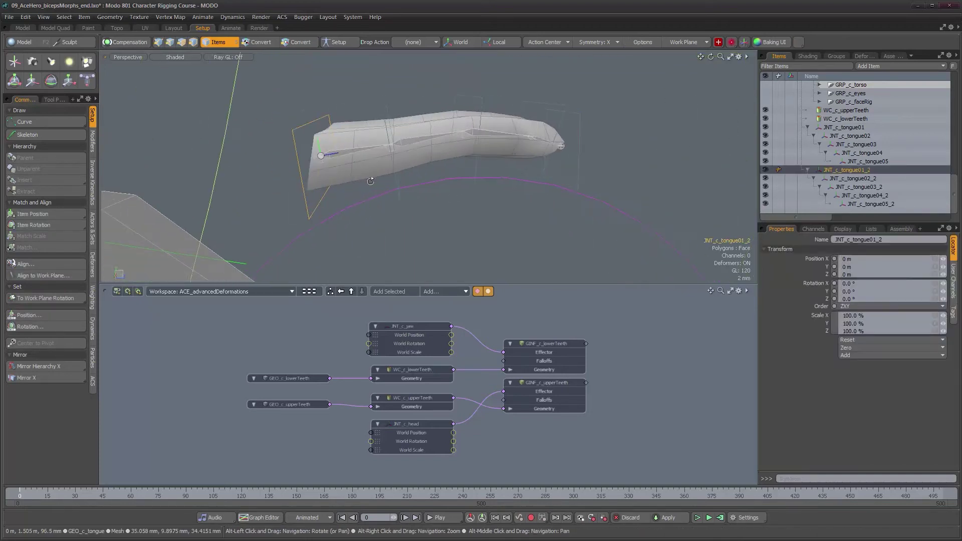
left_click(349, 152)
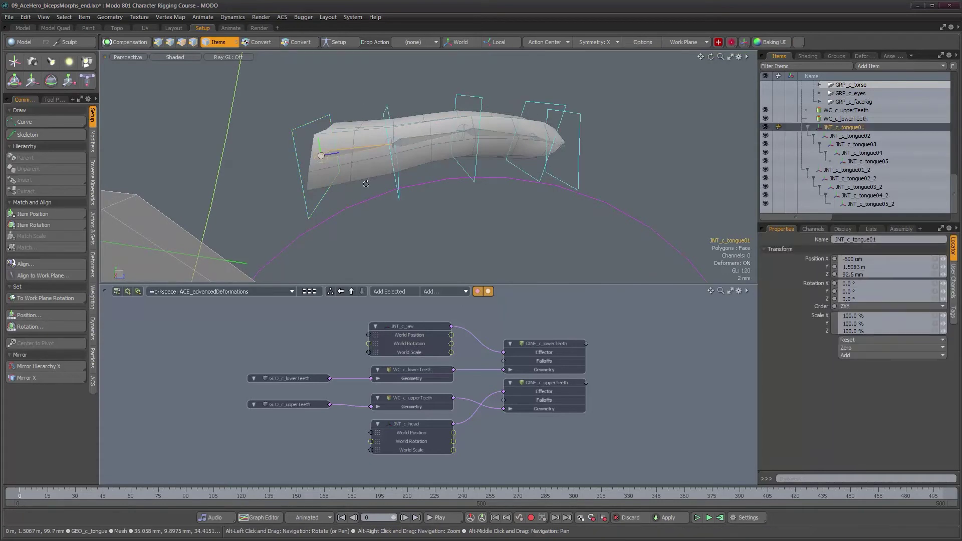
left_click_drag(561, 218, 497, 224, "alt")
scroll(493, 227, "down", 2, "alt")
scroll(493, 220, "down", 2, "alt")
left_click_drag(957, 185, 956, 193)
left_click_drag(536, 179, 514, 171, "alt")
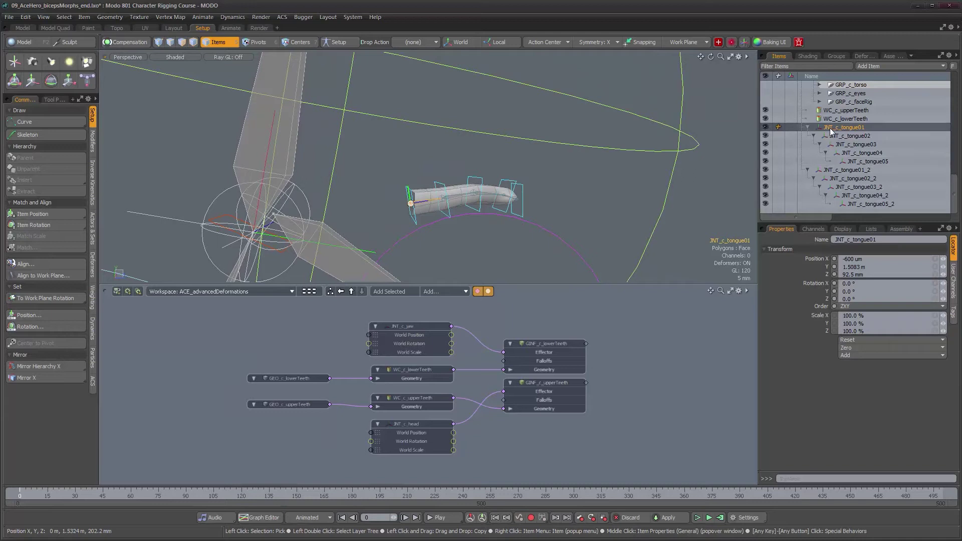
Step: Rename the first duplicated tongue joint CTL_c_tongue01
left_click(843, 171)
double_click(828, 171)
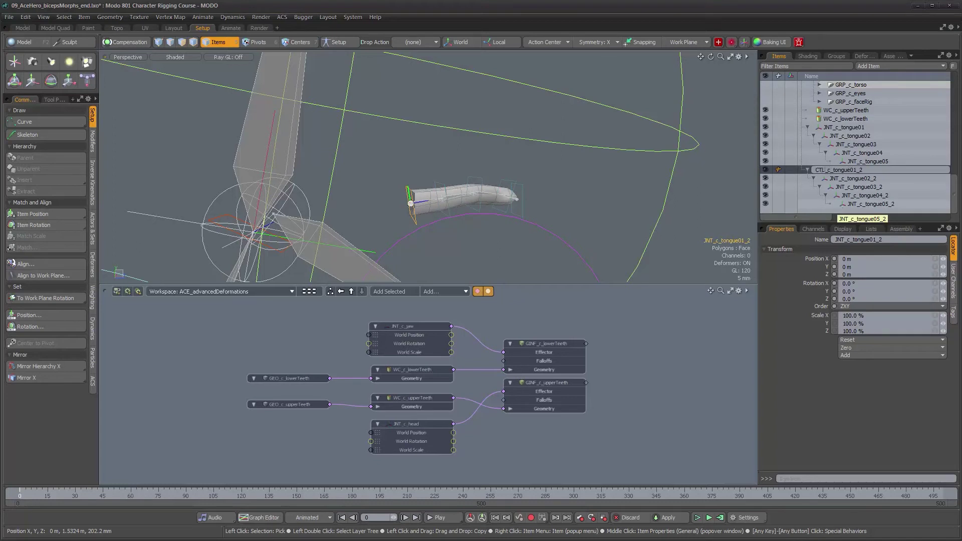
key("BackSpace")
type("\\")
key("Return")
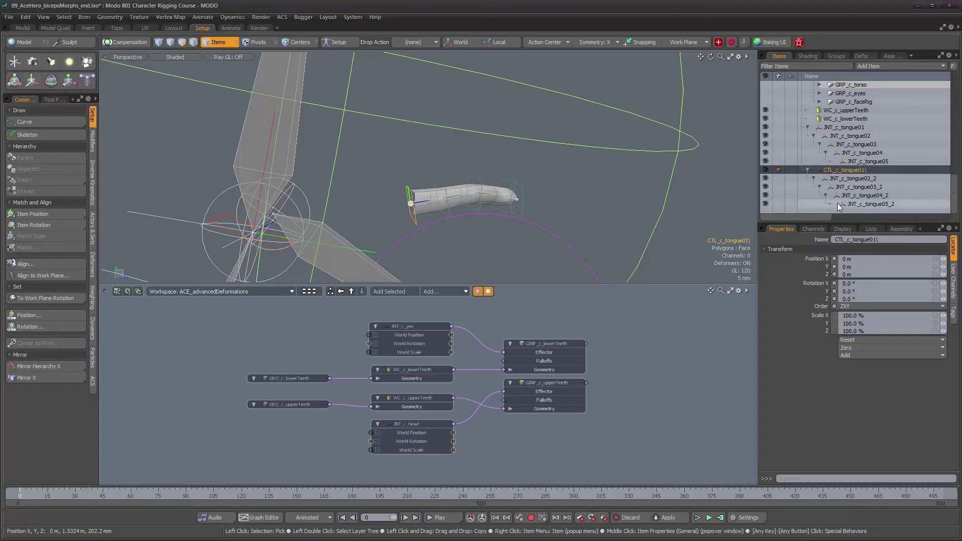
double_click(871, 172)
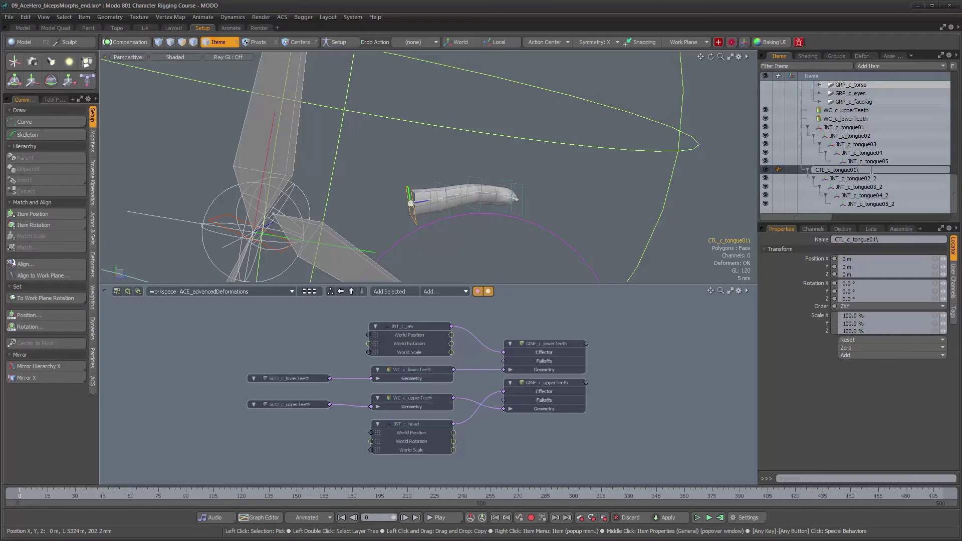
key("BackSpace")
key("Return")
Step: Rename the second duplicated tongue joint CTL_c_tongue02
double_click(833, 180)
left_click(833, 180)
left_click(833, 181)
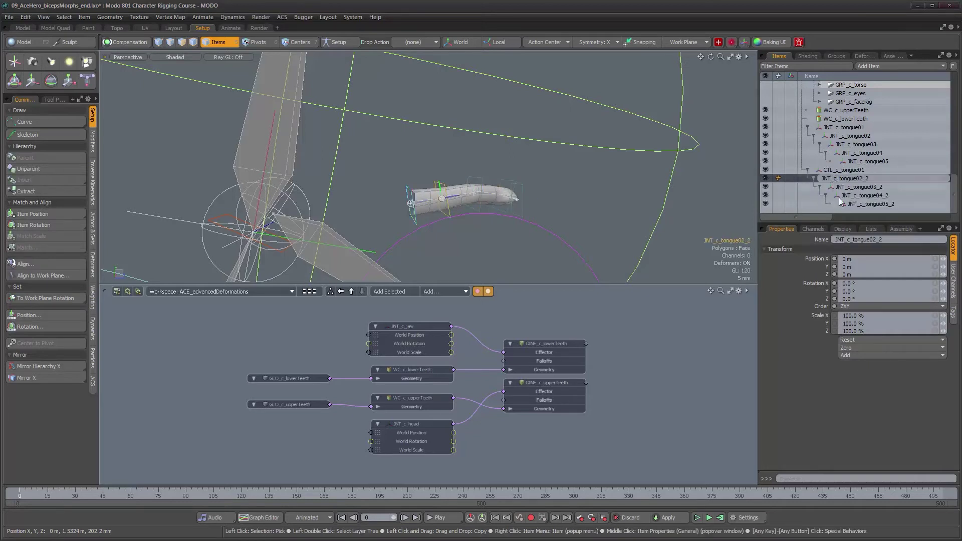
key("Home")
key("Delete")
key("Delete")
key("Delete")
type("CTL")
key("BackSpace")
key("Return")
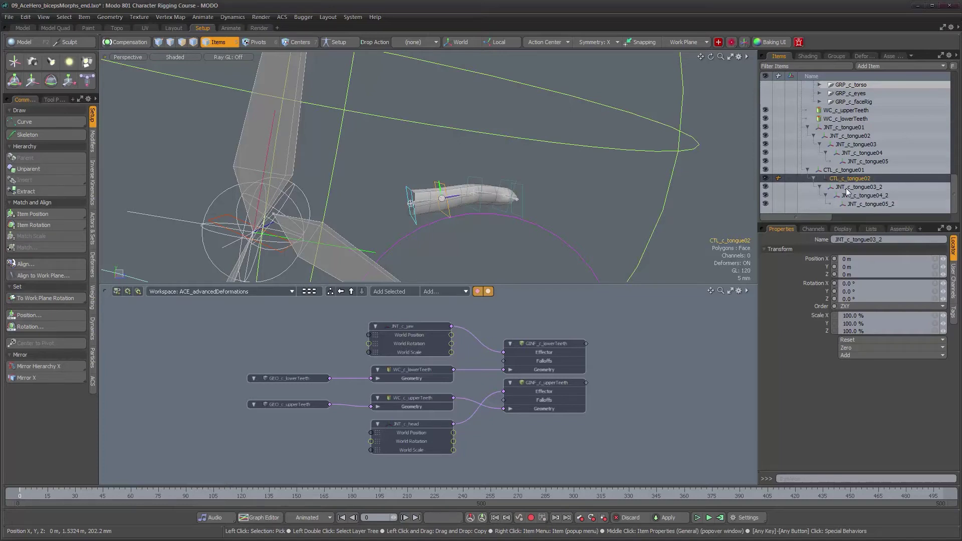
Step: Rename the third duplicated tongue joint CTL_c_tongue03
left_click(846, 190)
left_click(844, 187)
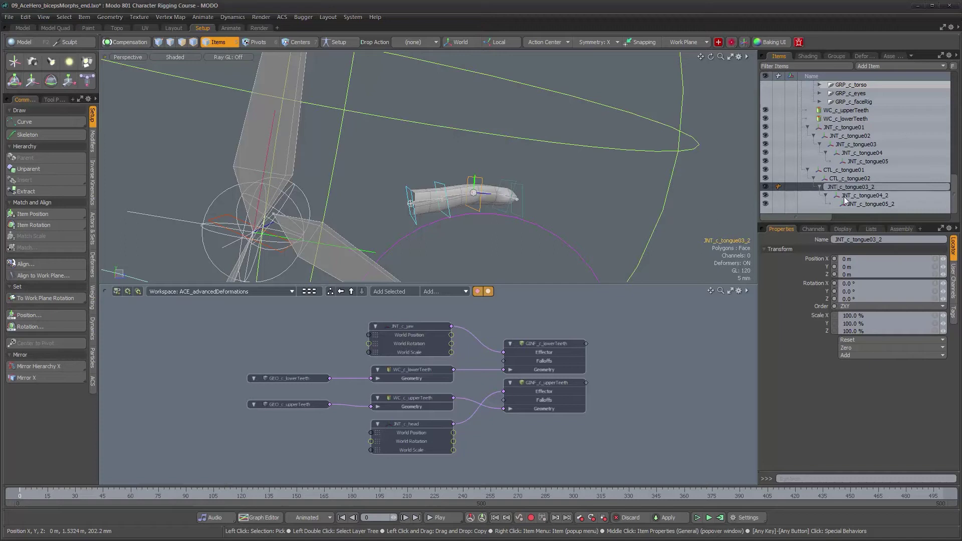
key("BackSpace")
key("BackSpace")
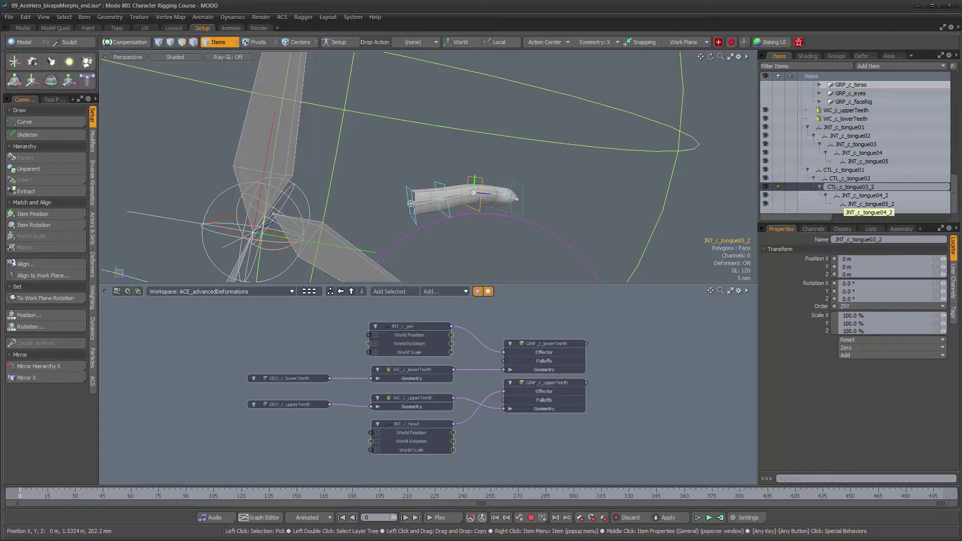
key("Escape")
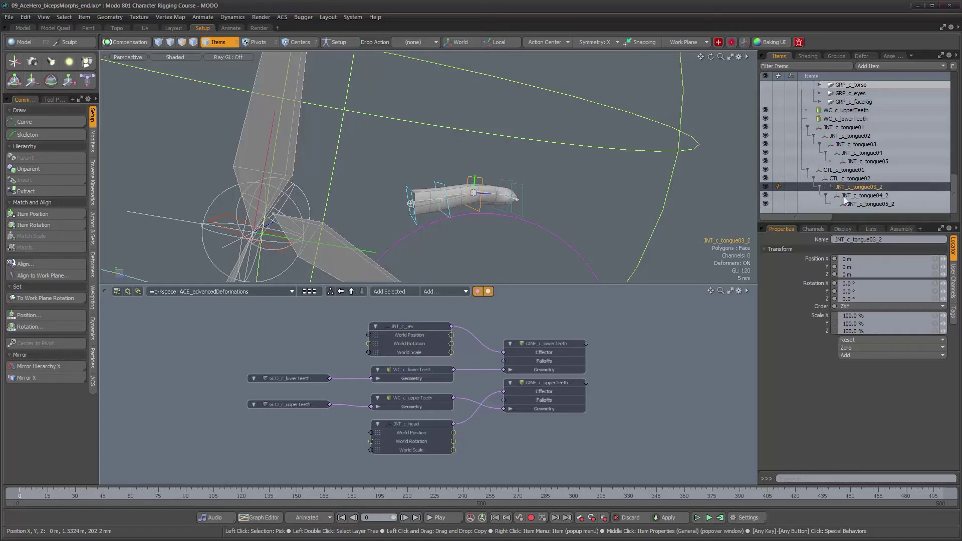
Step: Rename the fourth duplicated tongue joint CTL_c_tongue04
left_click(845, 197)
left_click(846, 197)
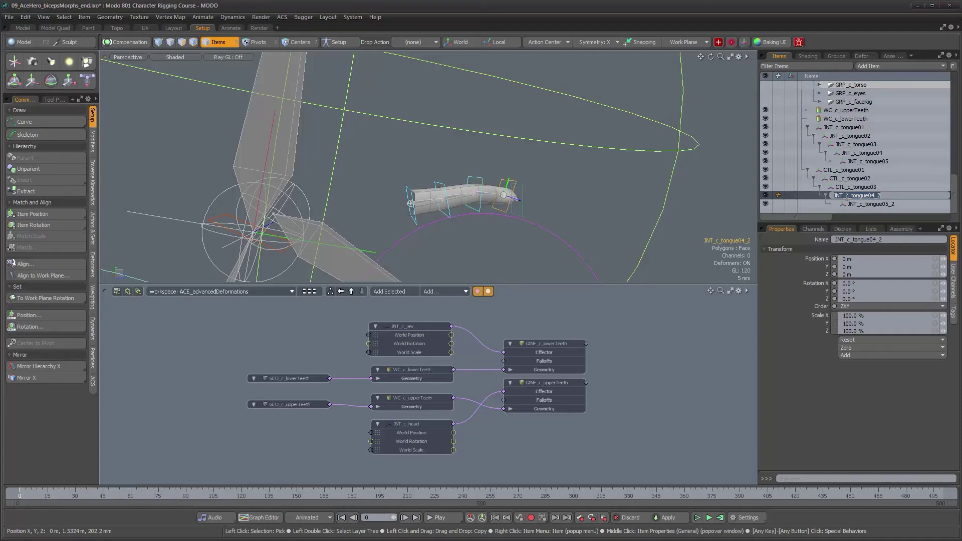
key("BackSpace")
key("BackSpace")
key("BackSpace")
type("CTL")
key("BackSpace")
key("BackSpace")
key("Return")
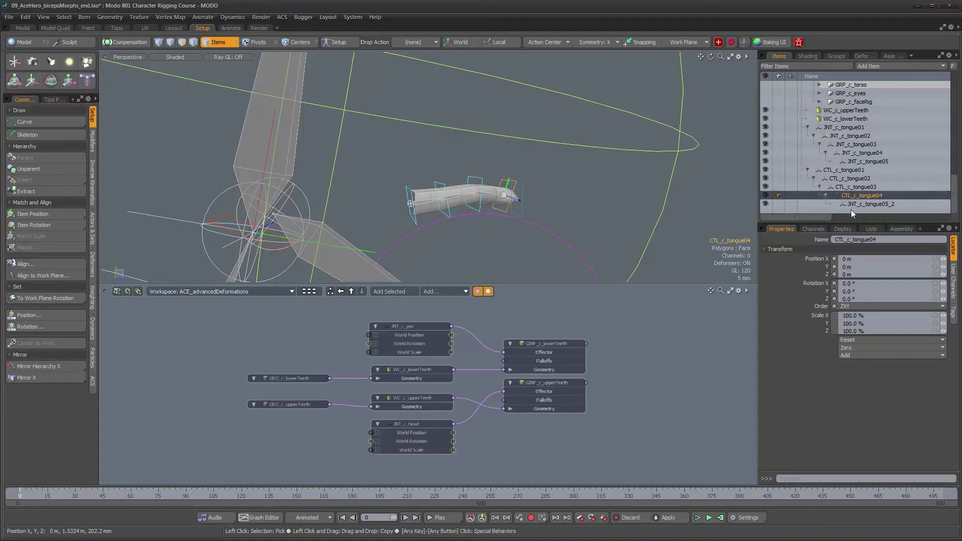
Step: Rename the last duplicated tongue joint CTL_c_tongue05
left_click(853, 205)
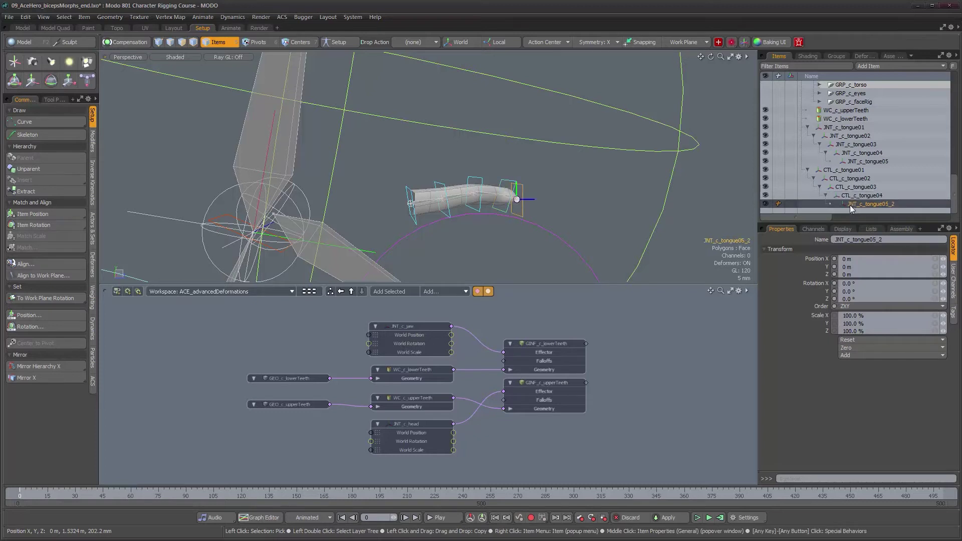
left_click(849, 206)
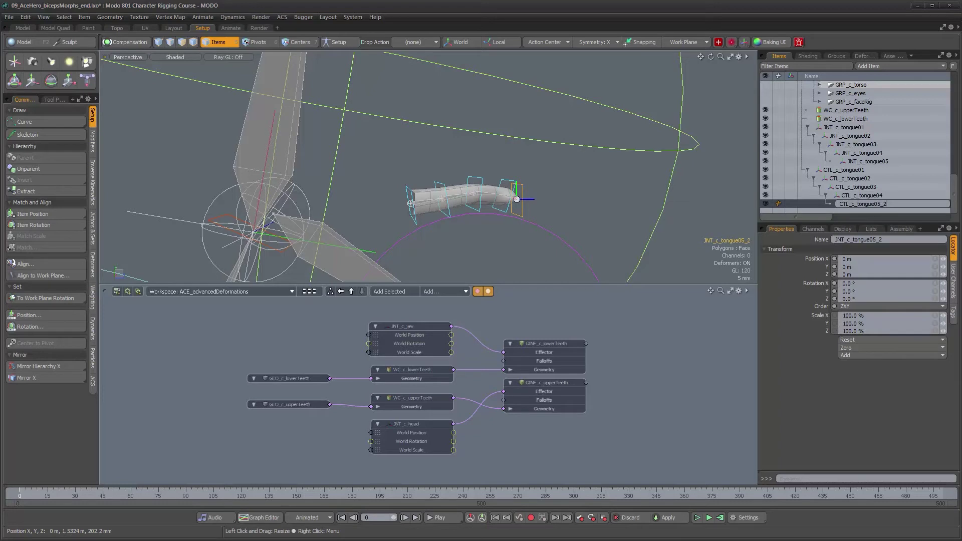
key("BackSpace")
key("Return")
Step: Parent JNT_c_tongue01 in place under the jaw joint JNT_c_jaw, with Compensation enabled
left_click_drag(622, 232, 523, 225, "alt")
scroll(555, 210, "down", 4, "alt")
scroll(481, 193, "up", 4, "alt")
left_click(459, 222)
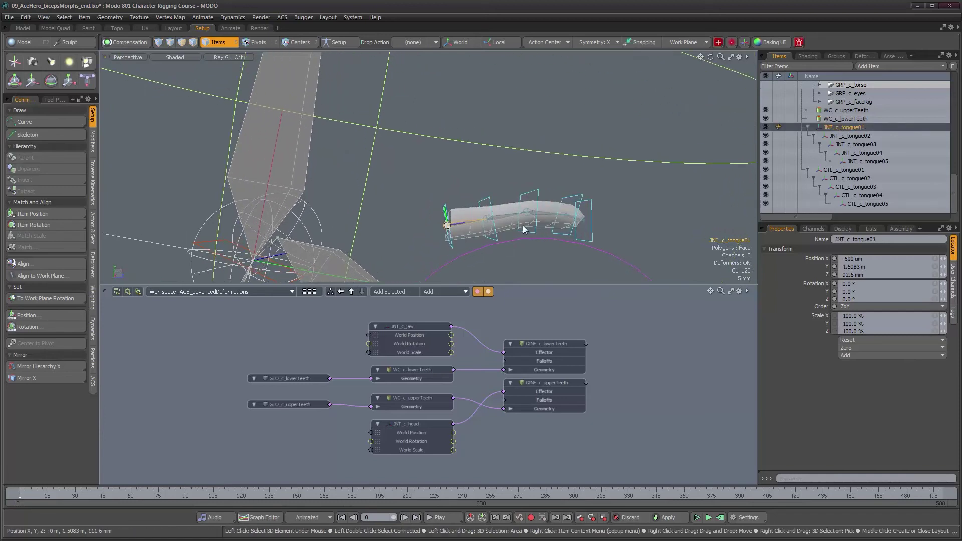
left_click_drag(522, 225, 508, 180, "alt")
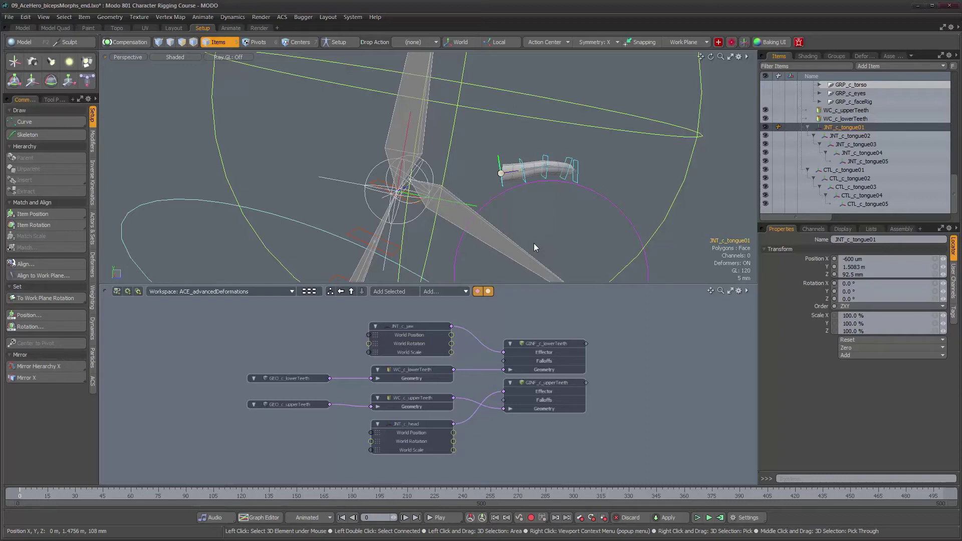
scroll(501, 162, "up", 3, "alt")
left_click_drag(540, 186, 498, 200, "alt")
middle_click_drag(506, 206, 501, 137, "alt")
right_click_drag(539, 144, 581, 150, "alt")
left_click_drag(531, 143, 493, 147, "alt")
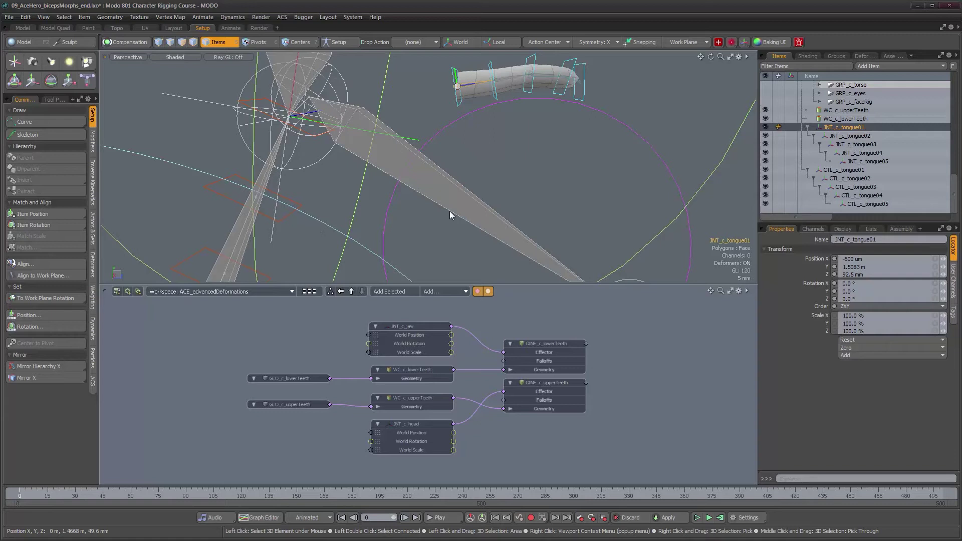
left_click(465, 207, "shift")
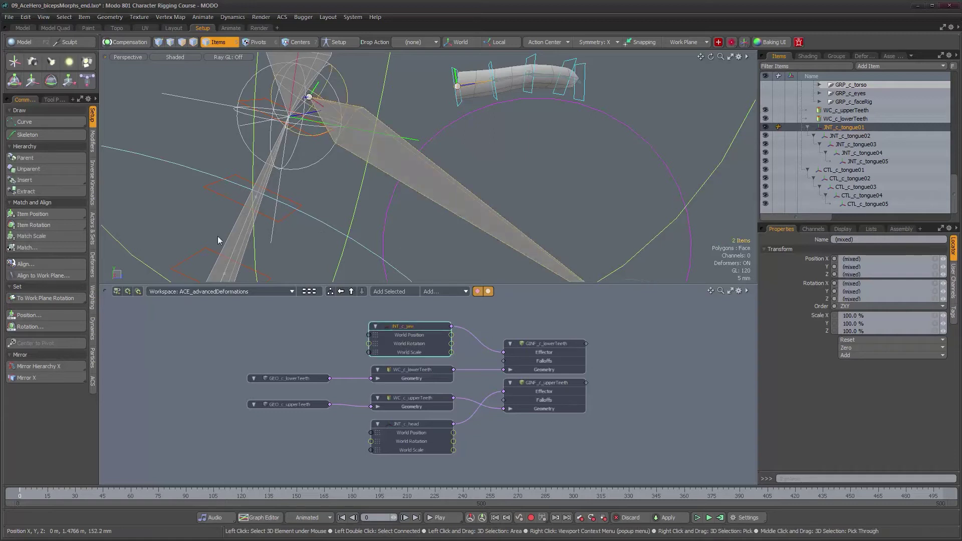
left_click(127, 42)
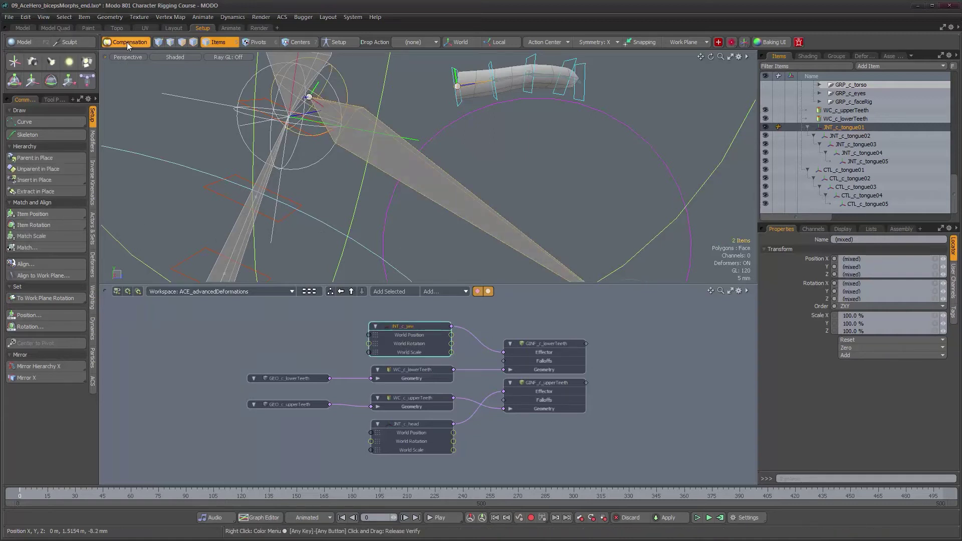
left_click(57, 158)
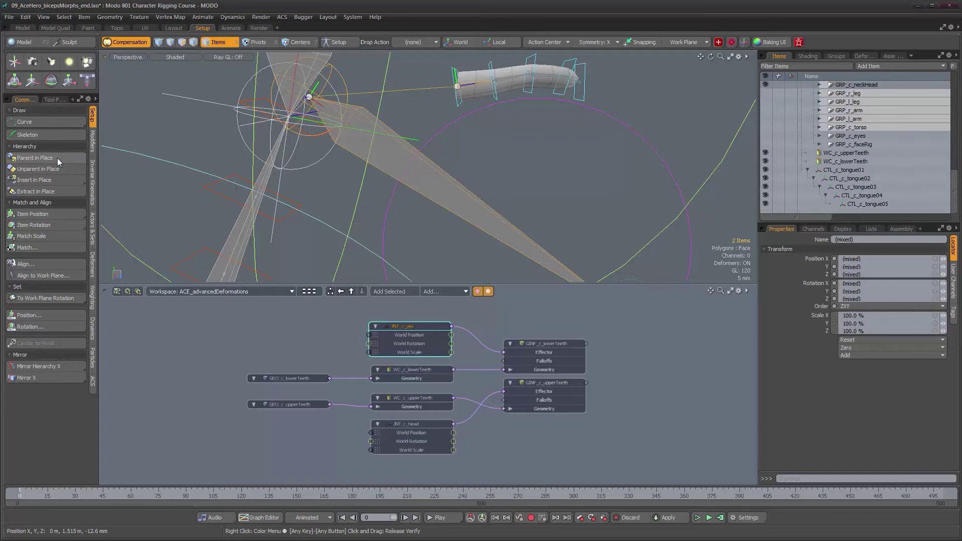
Step: Examine the item hierarchy under JNT_c_head, expanding JNT_c_jaw to check that the tongue joint chain sits beneath it
scroll(832, 153, "up", 3)
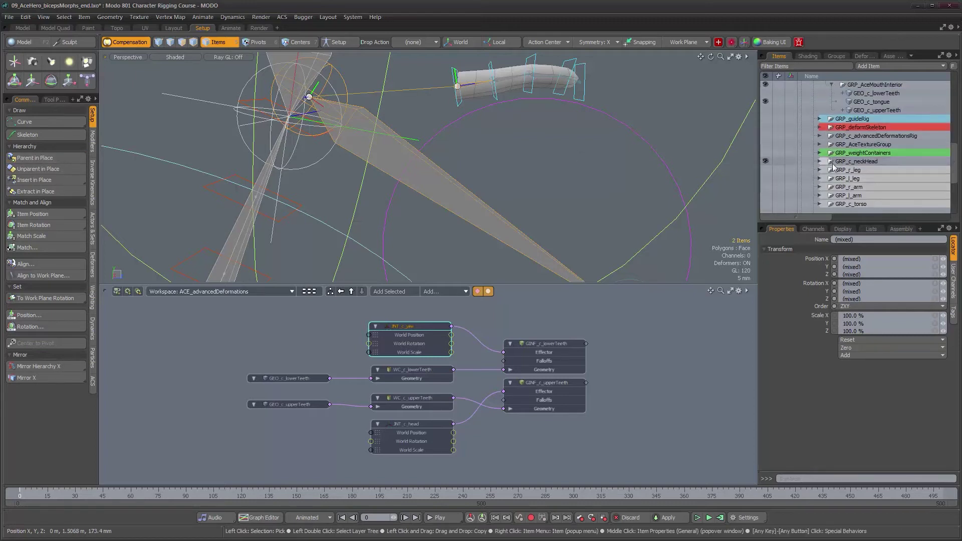
key("f")
scroll(833, 168, "down", 3)
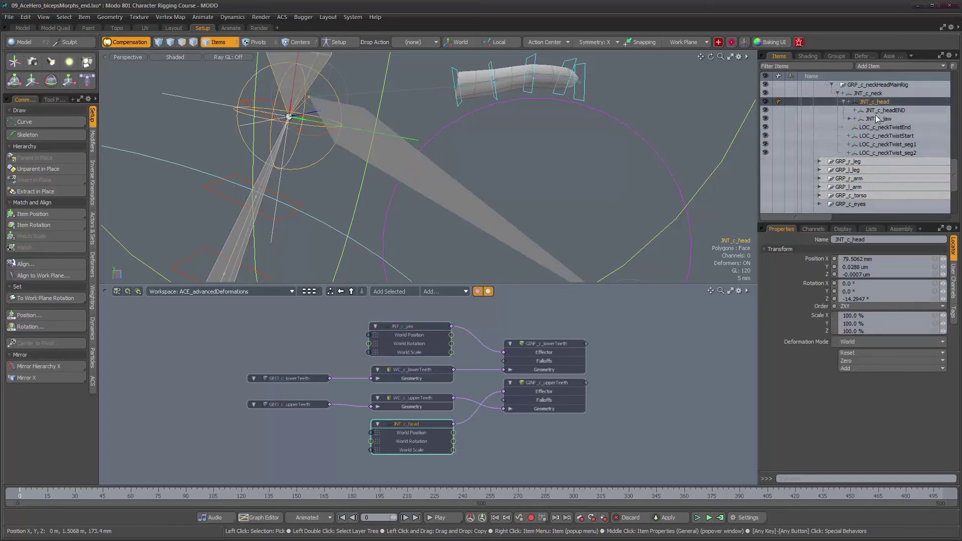
scroll(877, 119, "up", 1)
scroll(623, 142, "down", 3)
middle_click_drag(623, 142, 609, 184, "alt")
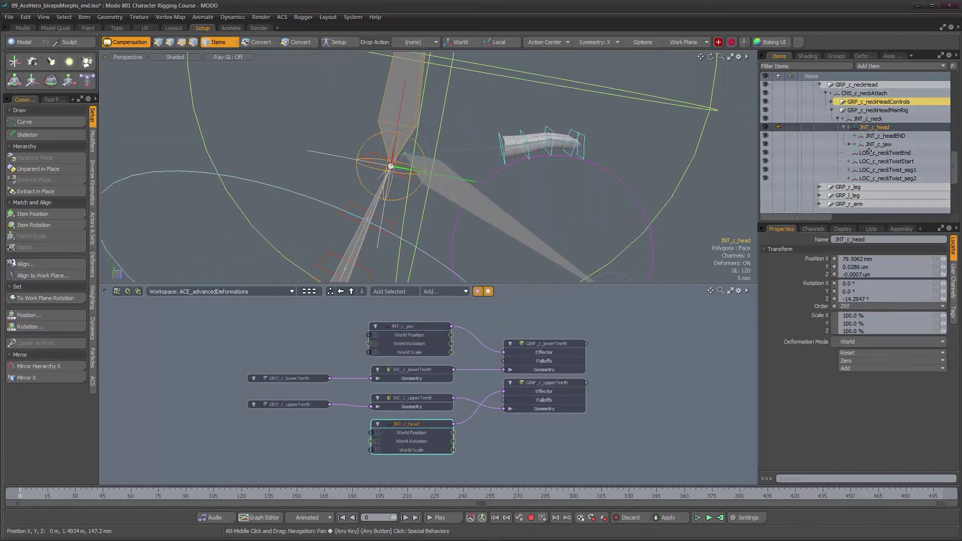
left_click(848, 145)
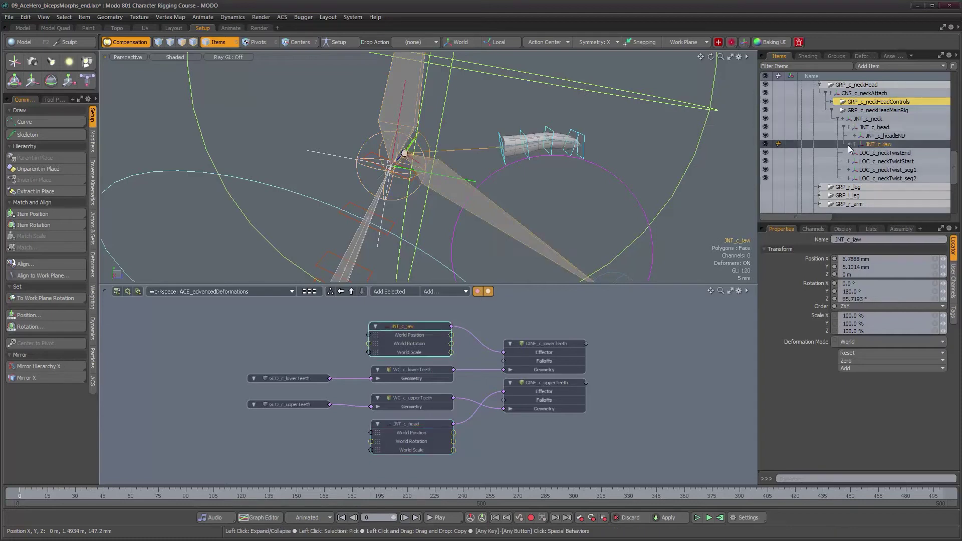
left_click(849, 145)
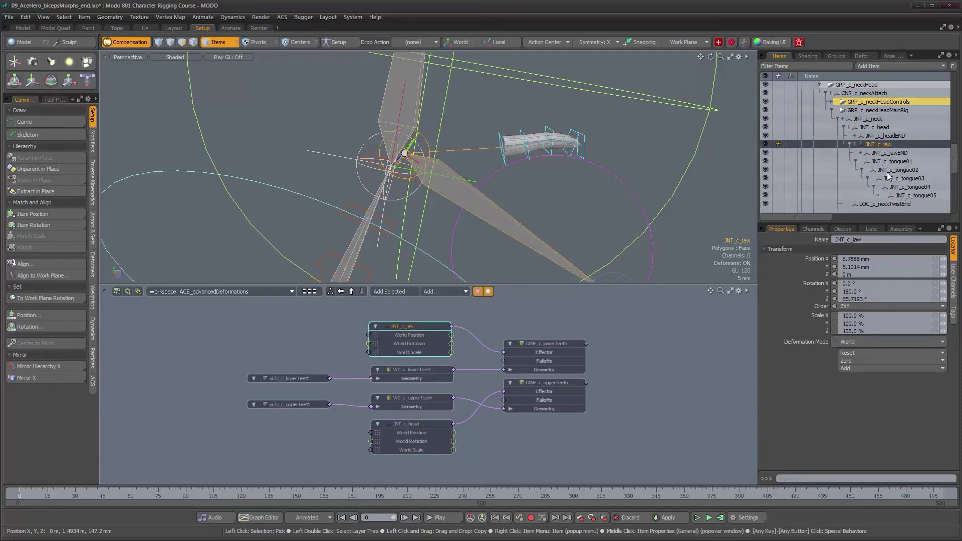
Step: Test-rotate the jaw controller CTL_c_jaw and undo the rotation
mouse_move(591, 168)
left_mouse_down("alt")
mouse_move(576, 173)
mouse_move(586, 178)
left_mouse_up("alt")
scroll(581, 186, "down", 2)
middle_click_drag(581, 186, 556, 165, "alt")
left_click(570, 189)
left_click_drag(556, 164, 552, 164, "alt")
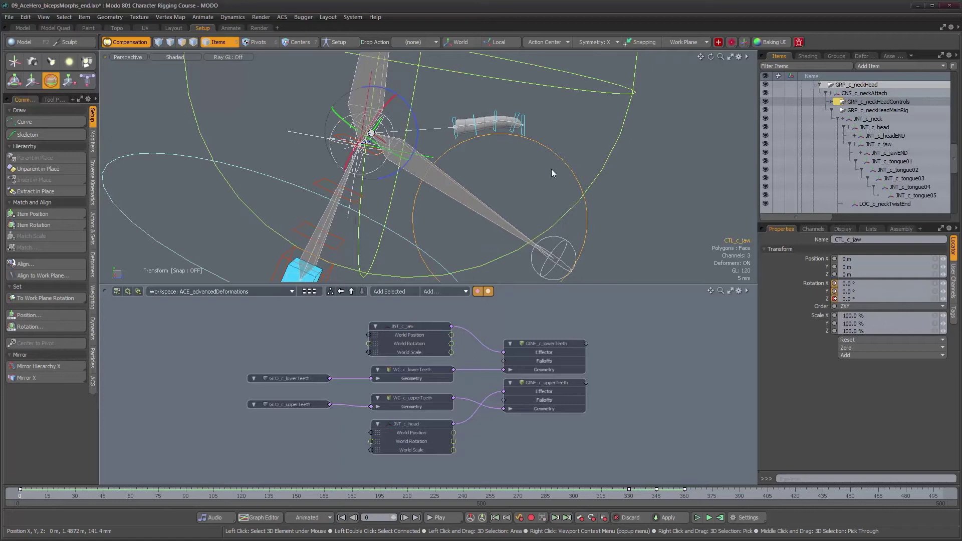
mouse_move(417, 118)
left_mouse_down()
mouse_move(433, 130)
mouse_move(424, 107)
mouse_move(435, 136)
mouse_move(432, 117)
left_mouse_up()
key("ctrl+z")
scroll(499, 132, "up", 4)
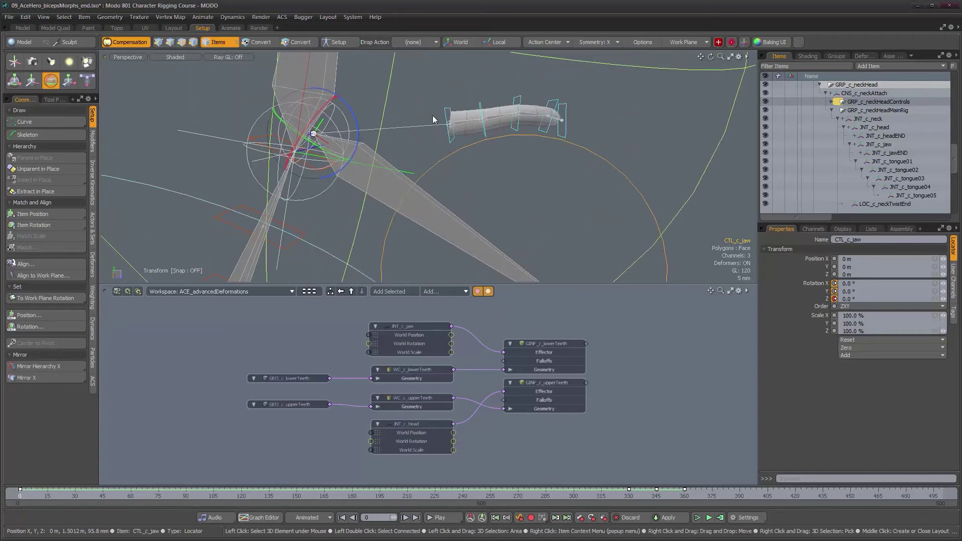
key("space")
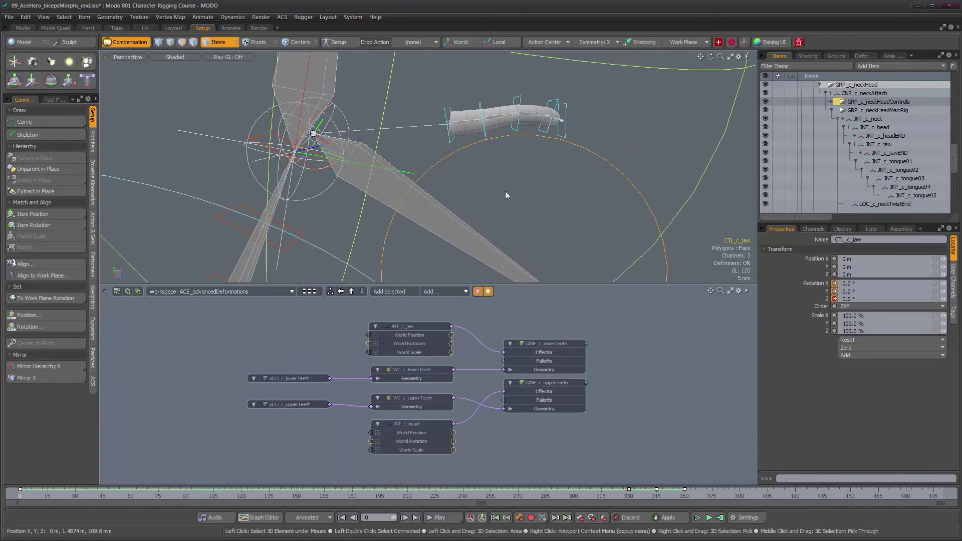
Step: Select the tongue mesh GEO_c_tongue together with the root joint JNT_c_tongue01 and enable Setup mode
left_click_drag(557, 268, 479, 157, "alt")
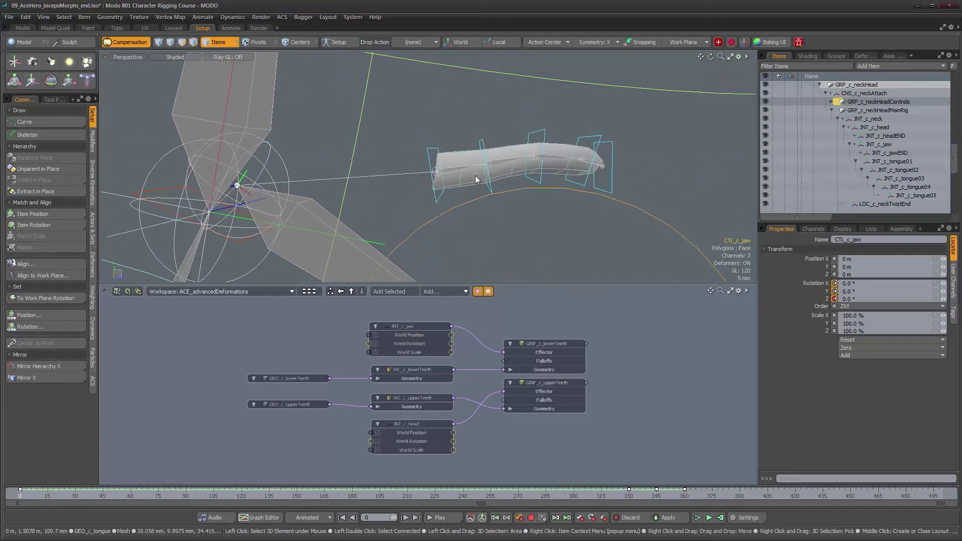
left_click(475, 177)
left_click_drag(426, 186, 469, 176, "alt")
right_click_drag(446, 175, 482, 172, "alt")
left_click(444, 182, "shift")
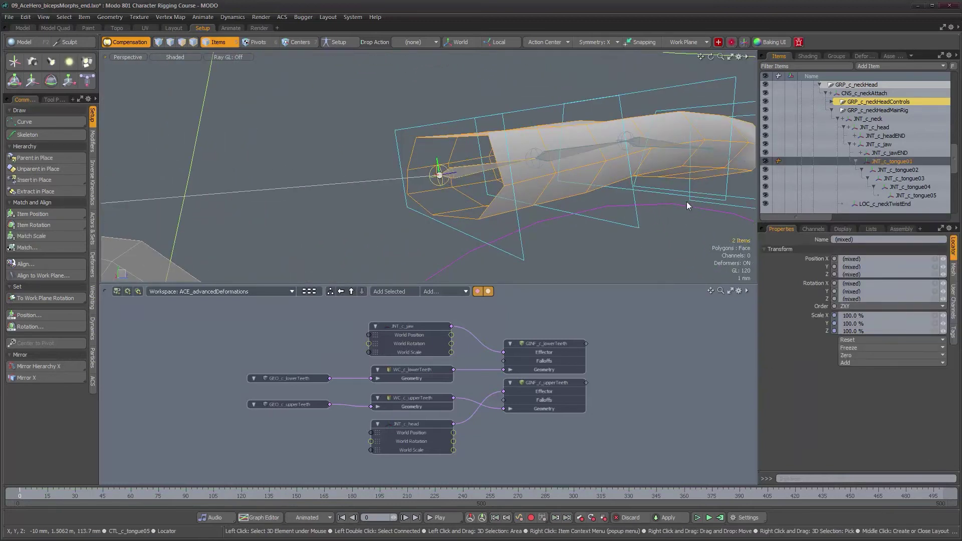
left_click(339, 43)
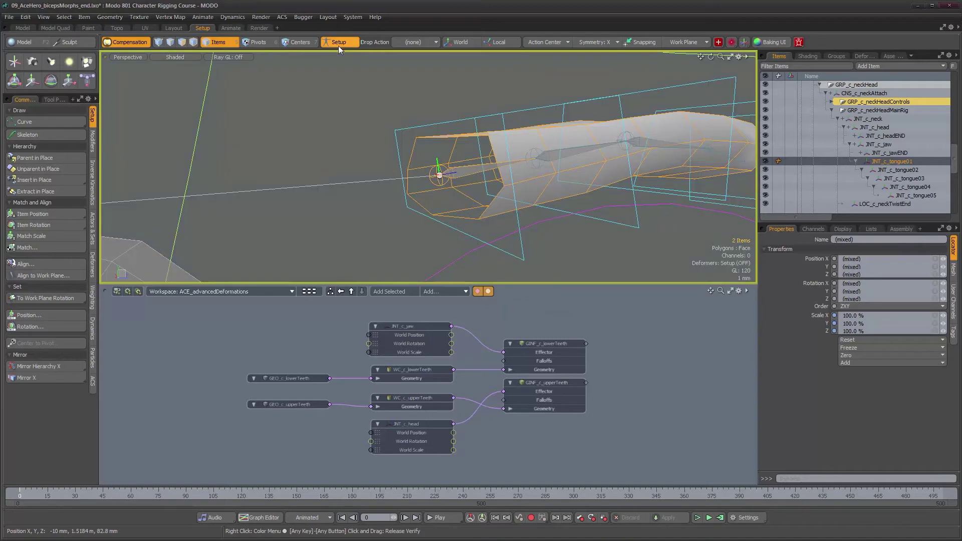
Step: Try to bind the tongue mesh to its joint chain with Smooth (Distance), High falloff and Bind as Segments
left_click(93, 260)
left_click(28, 122)
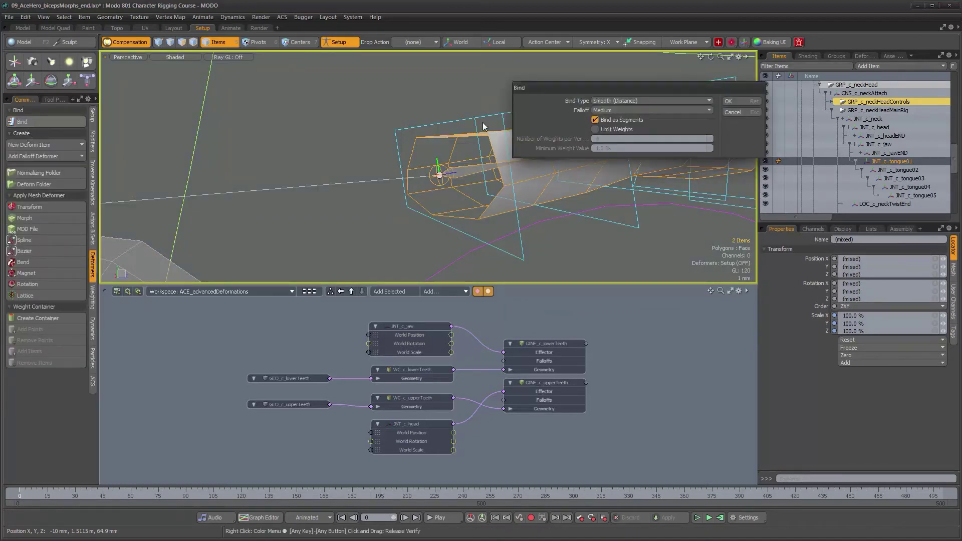
left_click_drag(624, 85, 583, 279)
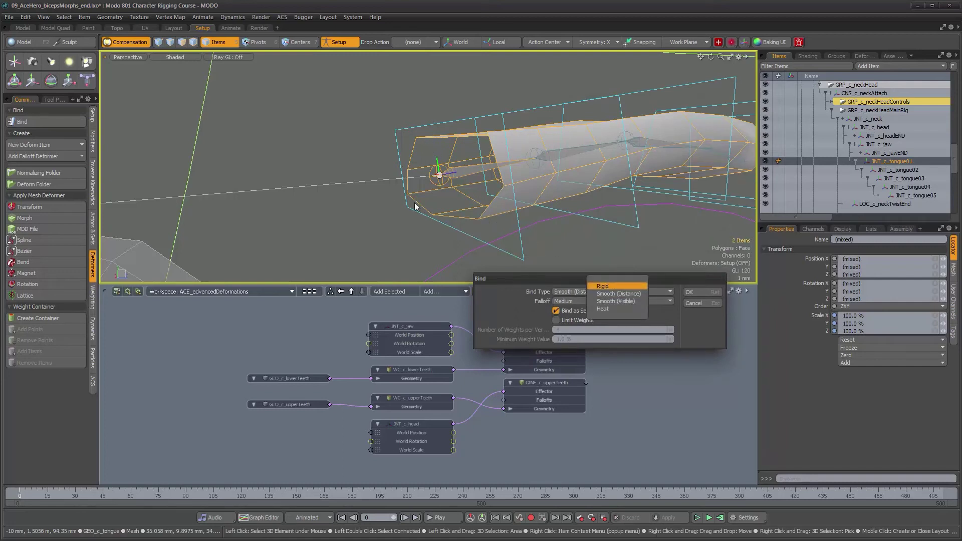
left_click(620, 293)
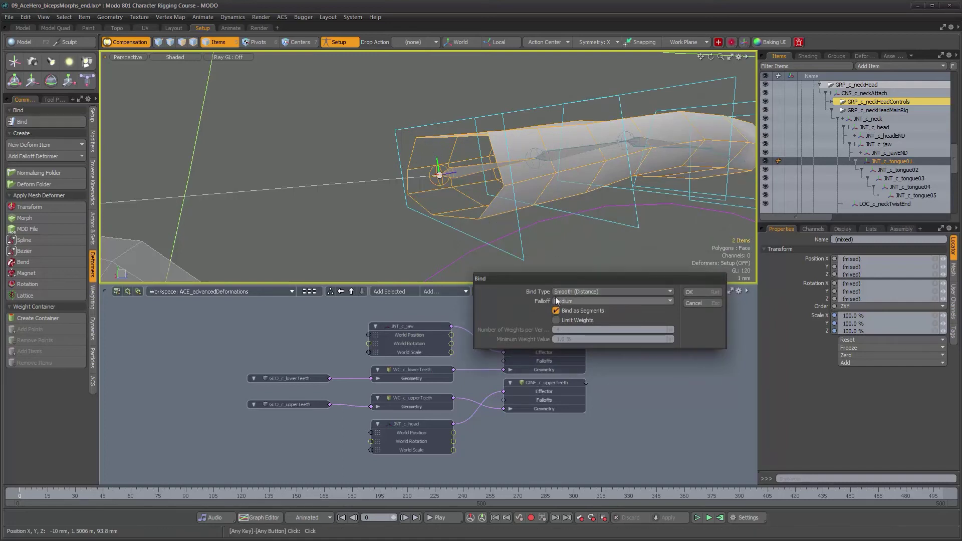
left_click(626, 302)
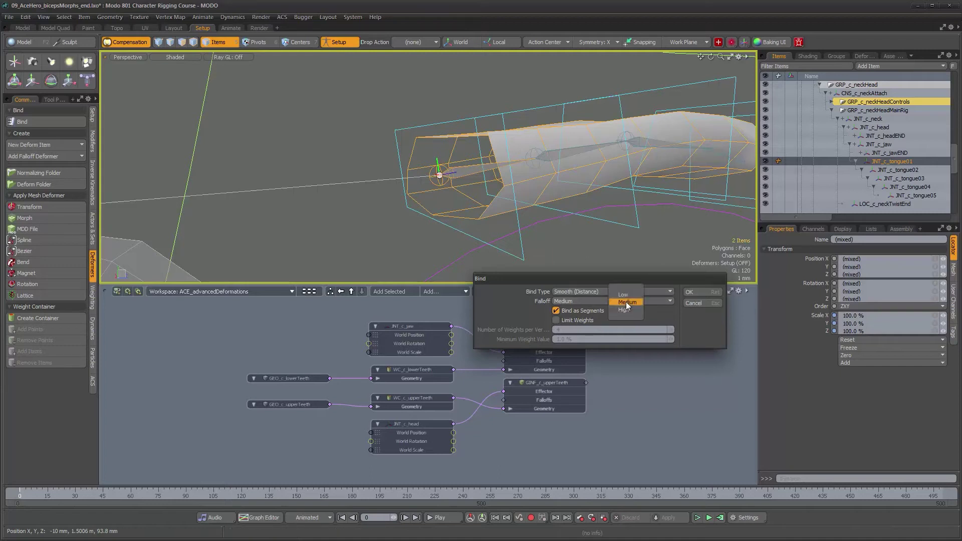
left_click(538, 281)
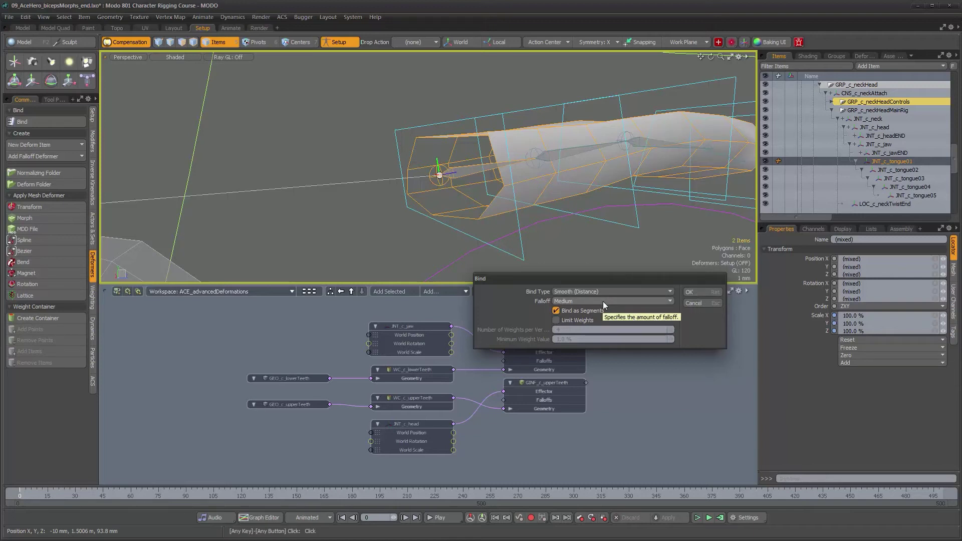
left_click(603, 301)
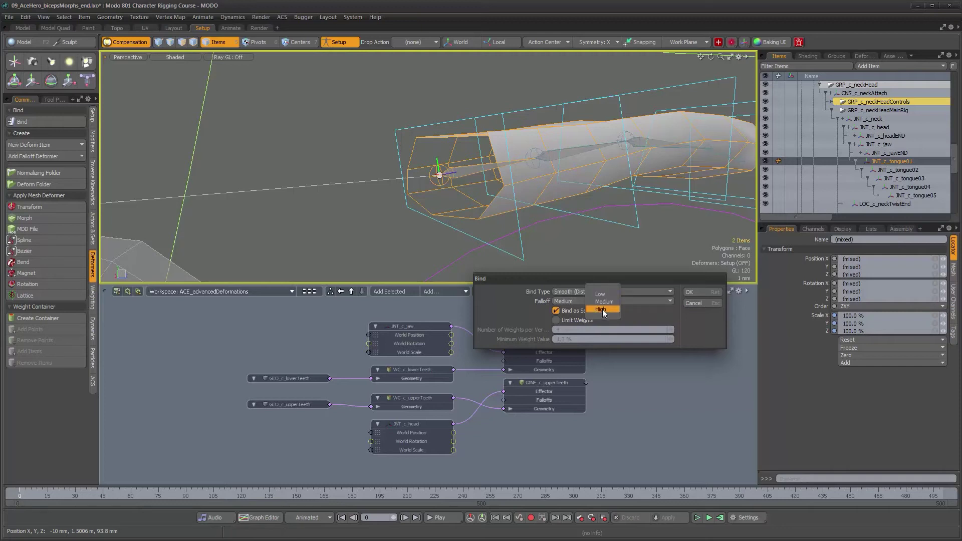
left_click(602, 308)
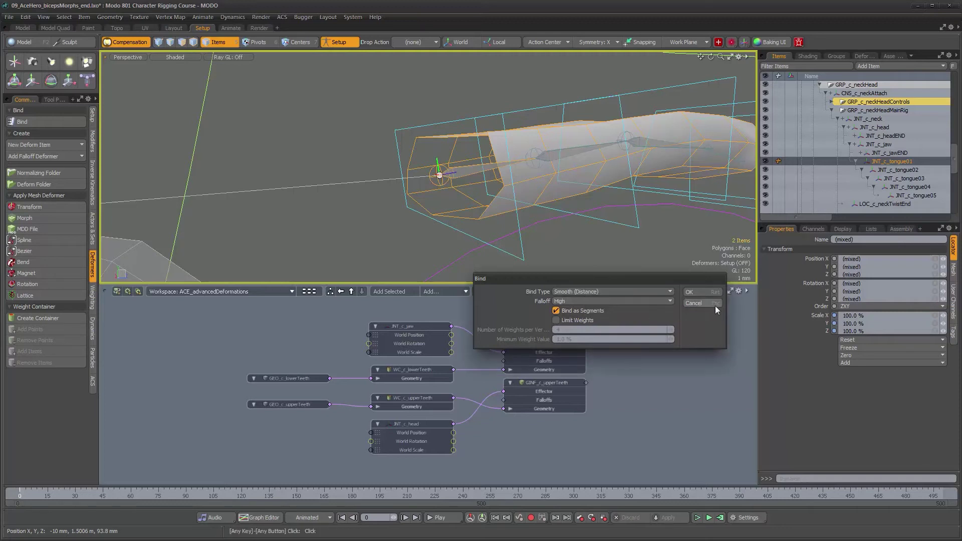
left_click(710, 294)
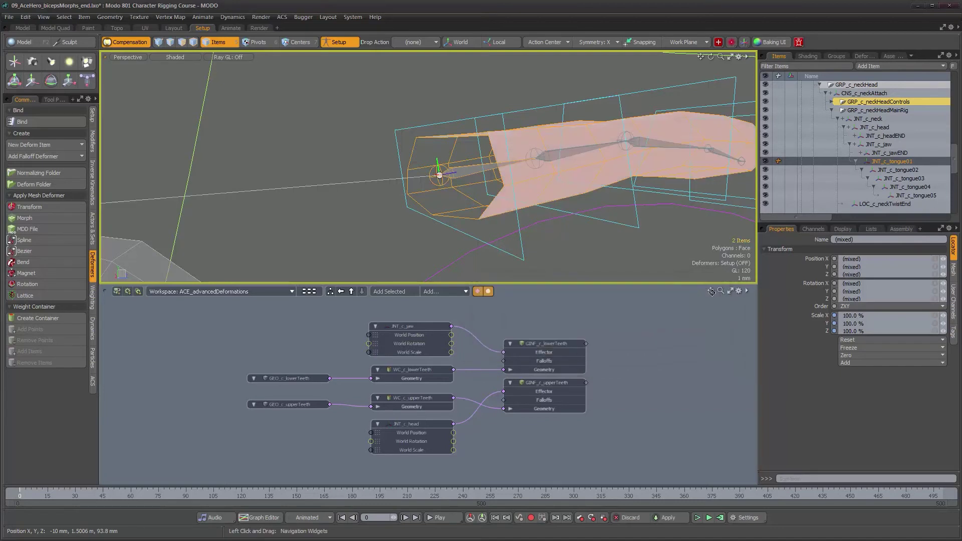
Step: Undo the tongue bind made with High falloff, keeping the mesh and root joint selected
left_click_drag(623, 193, 521, 153, "alt")
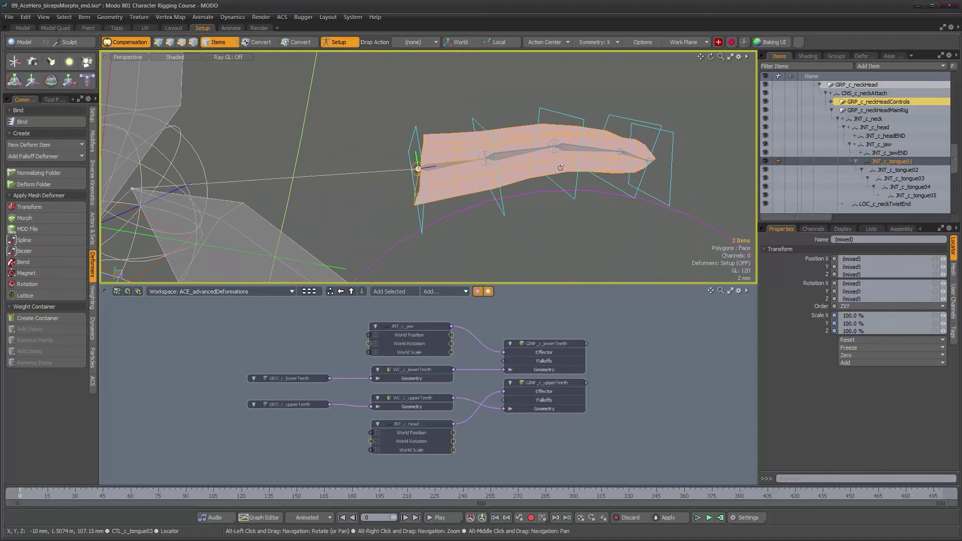
left_click(518, 152)
key("ctrl+z")
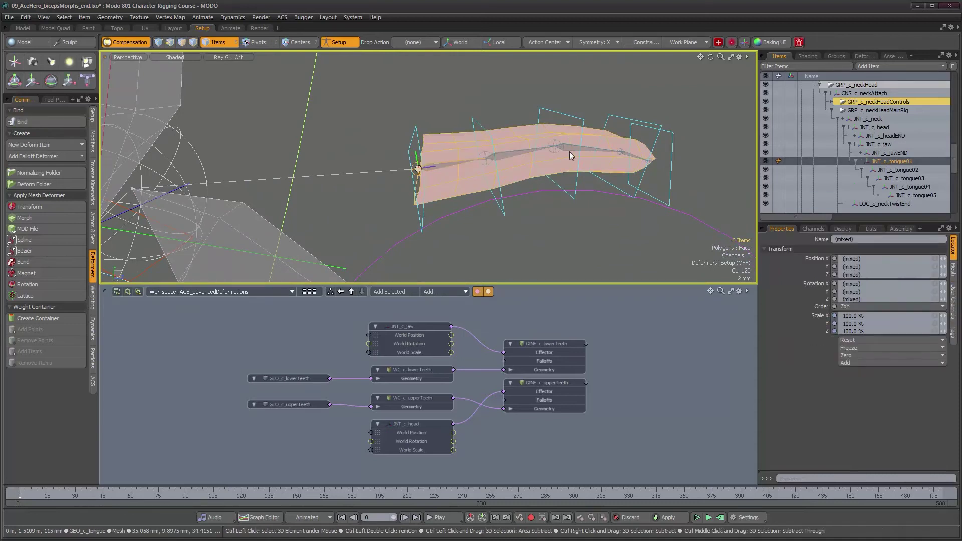
key("ctrl+z")
Step: Bind the tongue mesh to the joint chain with Smooth (Distance), Low falloff and Bind as Segments
left_click_drag(208, 131, 260, 130, "alt")
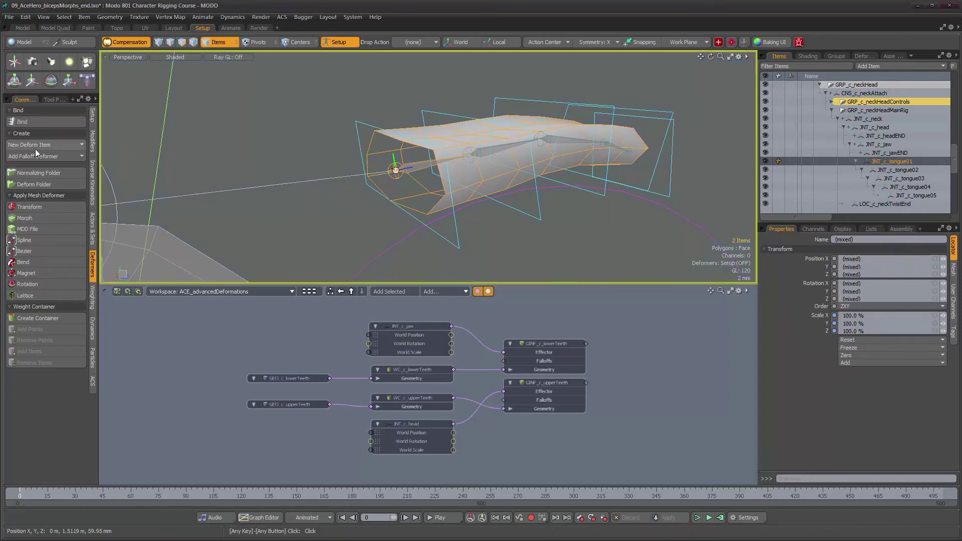
left_click(56, 124)
left_click(597, 302)
left_click(599, 291)
left_click(689, 291)
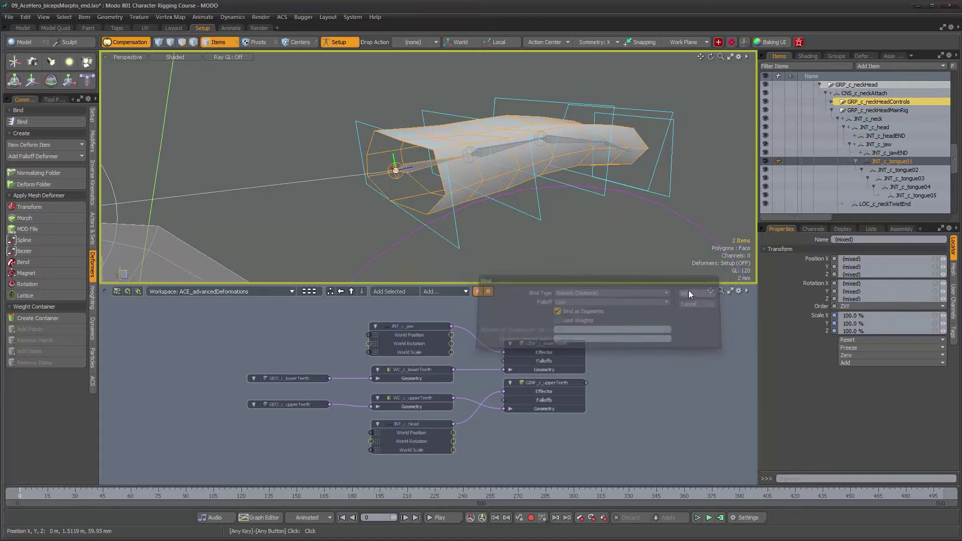
Step: Examine the weight shading on the tongue mesh for each joint from JNT_c_tongue01 to JNT_c_tongue04
mouse_move(535, 195)
left_mouse_down("alt")
mouse_move(467, 218)
mouse_move(410, 192)
left_mouse_up("alt")
left_click_drag(588, 182, 451, 192, "alt+shift")
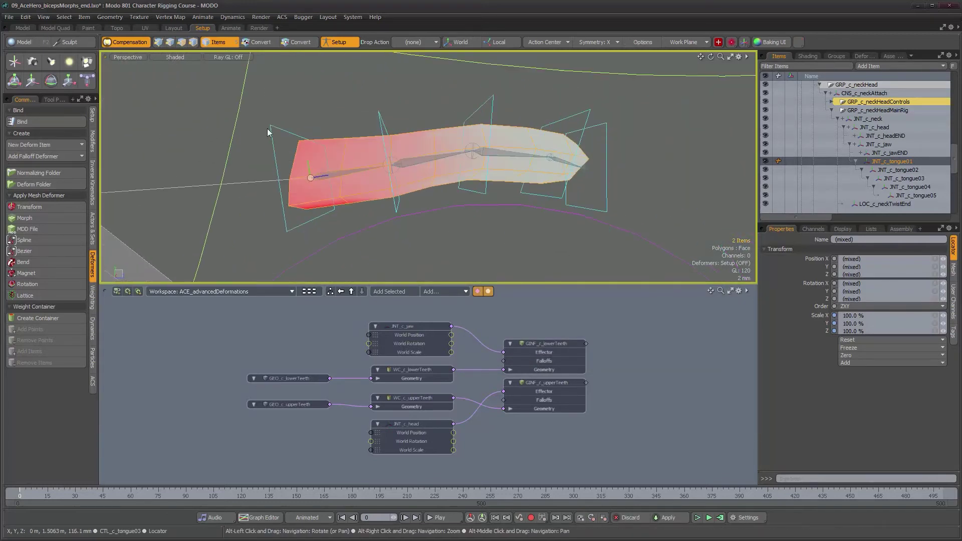
left_click_drag(320, 192, 366, 188, "alt")
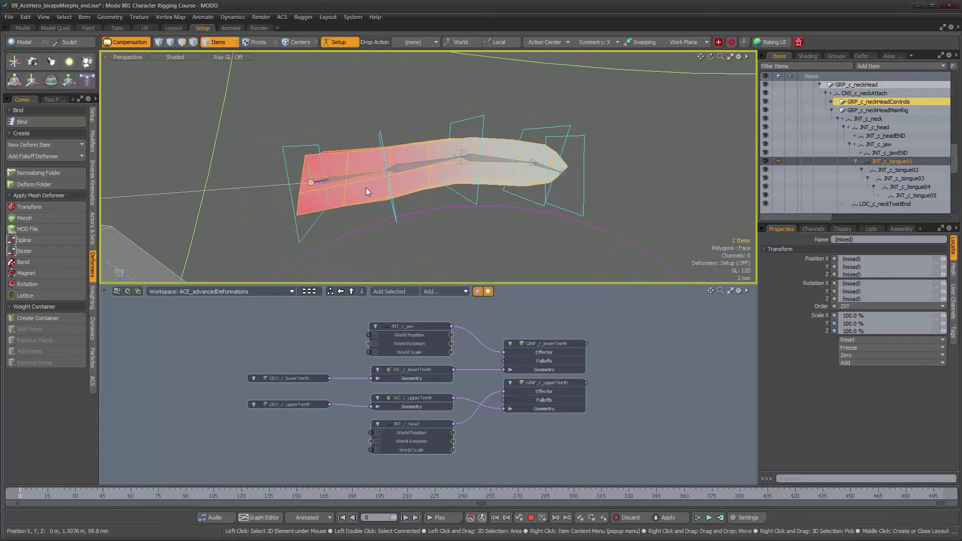
left_click_drag(418, 165, 386, 156, "alt")
scroll(385, 154, "up", 1)
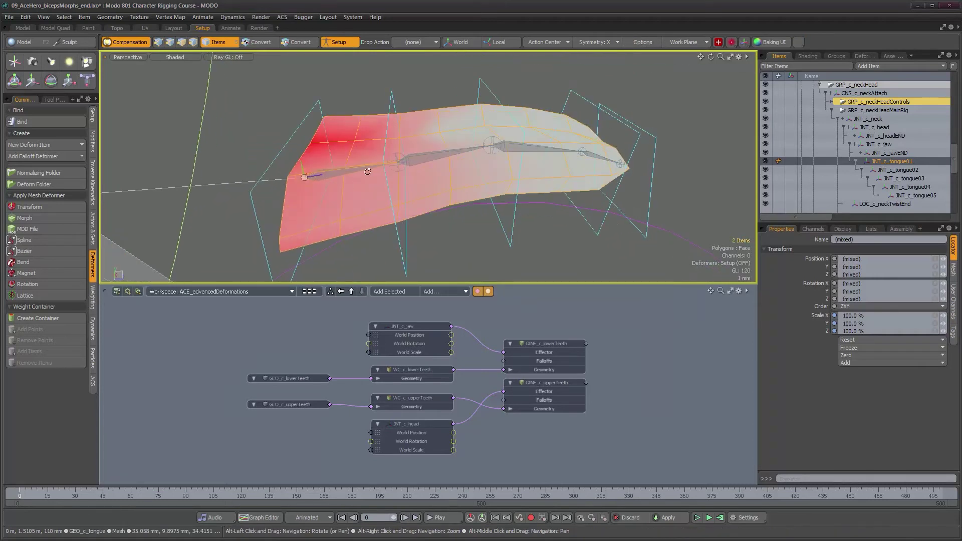
left_click(427, 162)
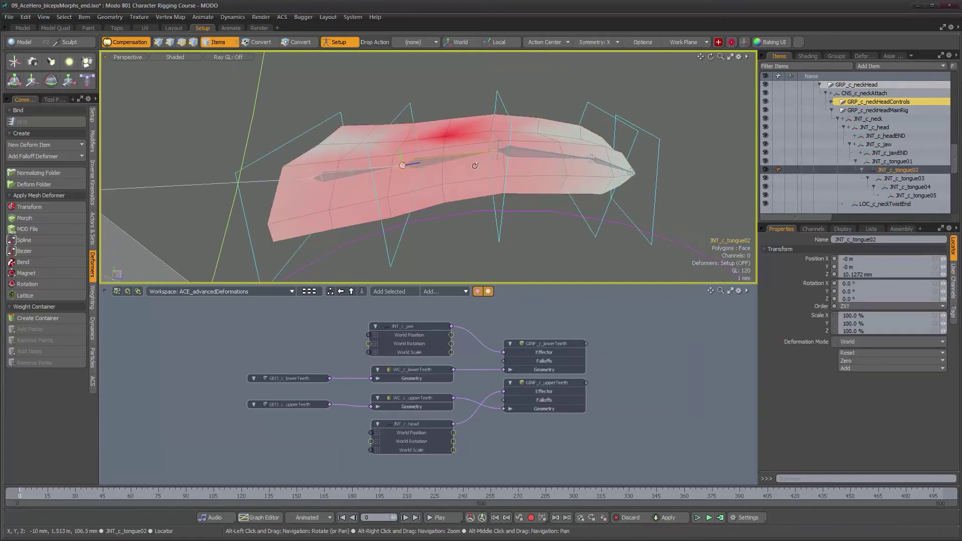
left_click(528, 155)
mouse_move(528, 154)
left_mouse_down("alt")
mouse_move(491, 159)
mouse_move(531, 179)
mouse_move(540, 167)
mouse_move(521, 166)
left_mouse_up("alt")
left_click(541, 163)
scroll(530, 177, "down", 2)
mouse_move(345, 165)
left_mouse_down("alt")
mouse_move(354, 150)
mouse_move(341, 149)
left_mouse_up("alt")
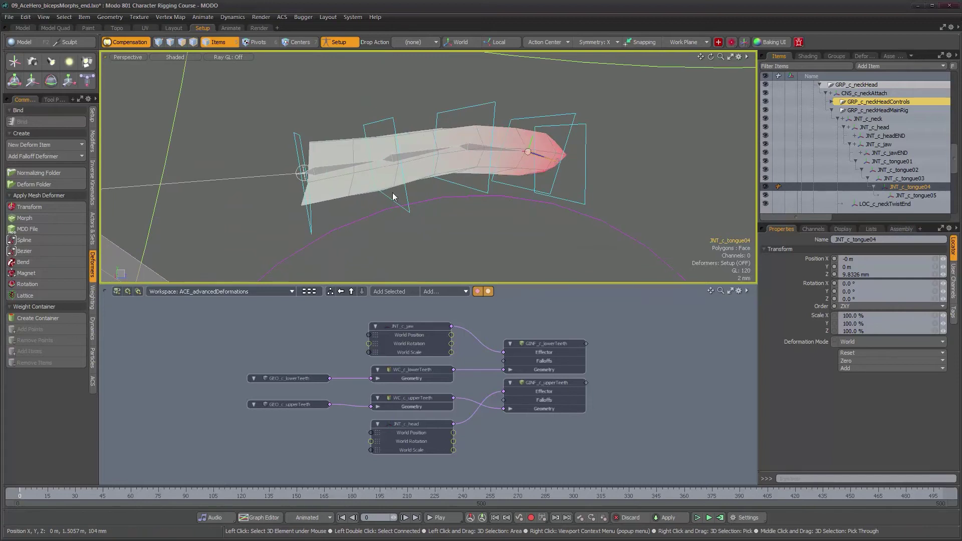
left_click_drag(292, 167, 313, 167, "alt")
right_click_drag(312, 167, 346, 162, "alt")
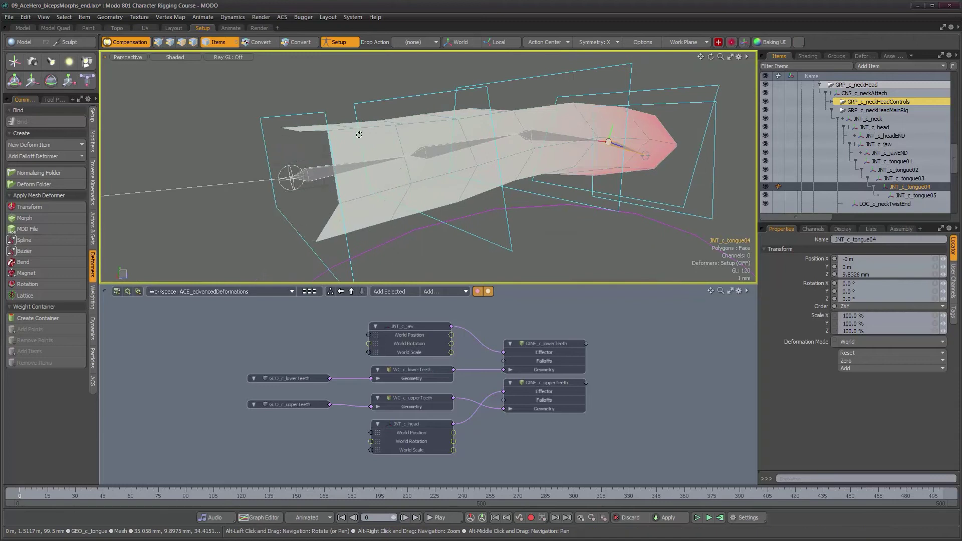
left_click_drag(374, 138, 339, 136, "alt")
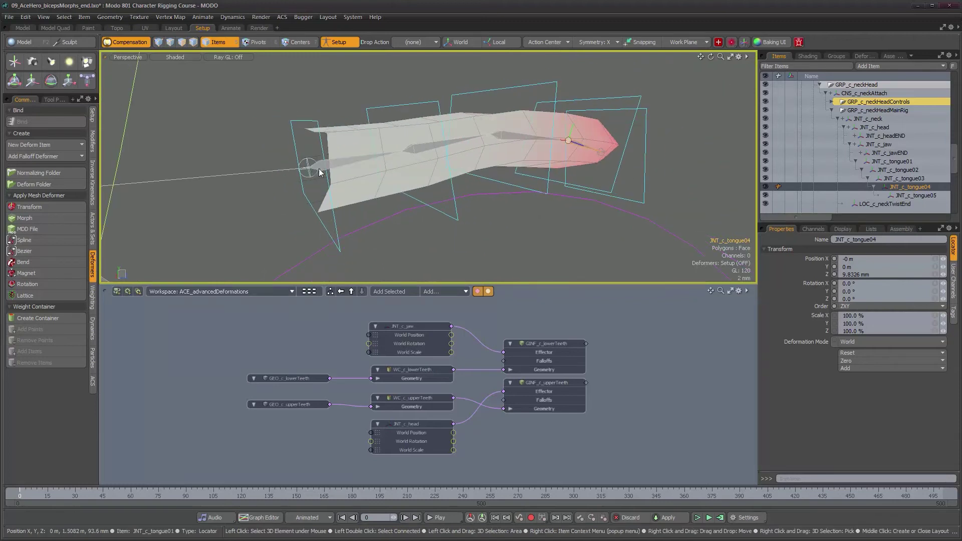
Step: Parent CTL_c_tongue01 in place under the jaw controller CTL_c_jaw and expand the controller hierarchy to check the tongue chain
left_click(304, 122)
left_click_drag(306, 132, 345, 145, "alt")
right_click_drag(493, 193, 447, 193, "alt")
middle_click_drag(447, 193, 385, 158, "alt")
left_click_drag(384, 158, 381, 156, "alt")
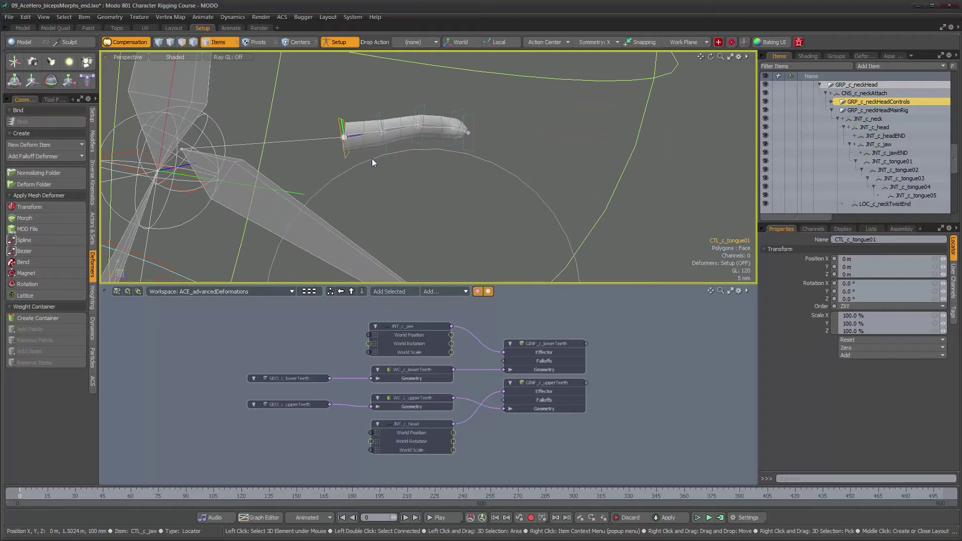
left_click(506, 173, "shift")
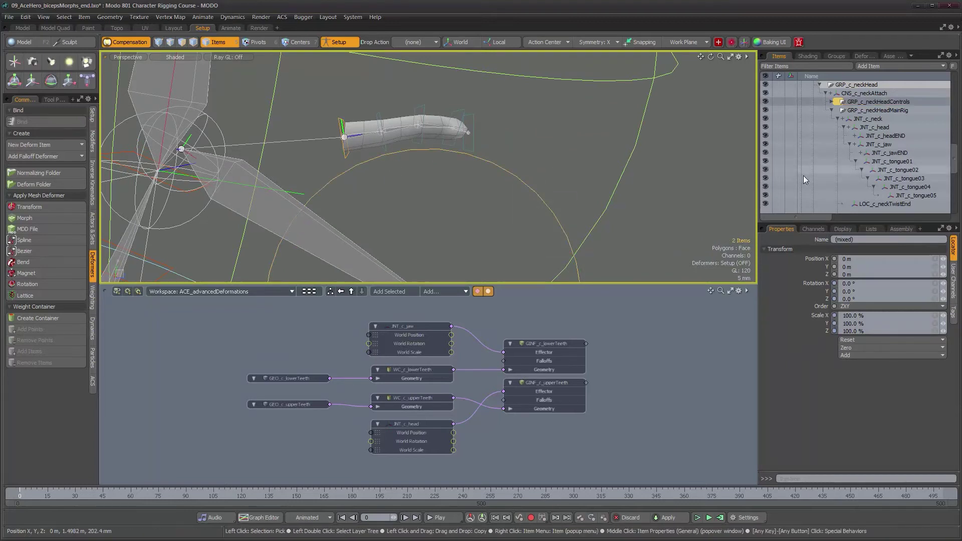
left_click(95, 118)
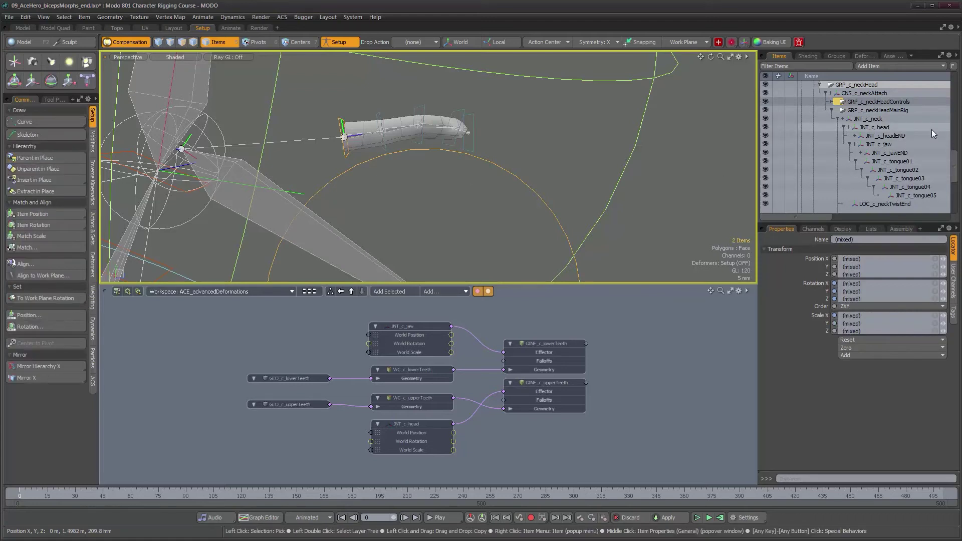
scroll(884, 134, "down", 4)
scroll(877, 149, "up", 1)
key("f")
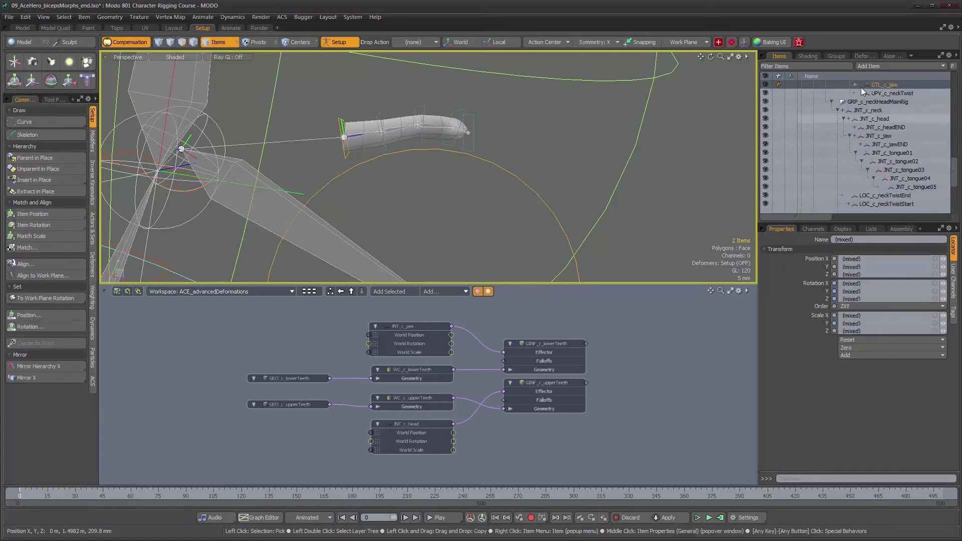
scroll(862, 91, "up", 3)
left_click(855, 161)
scroll(902, 180, "down", 1)
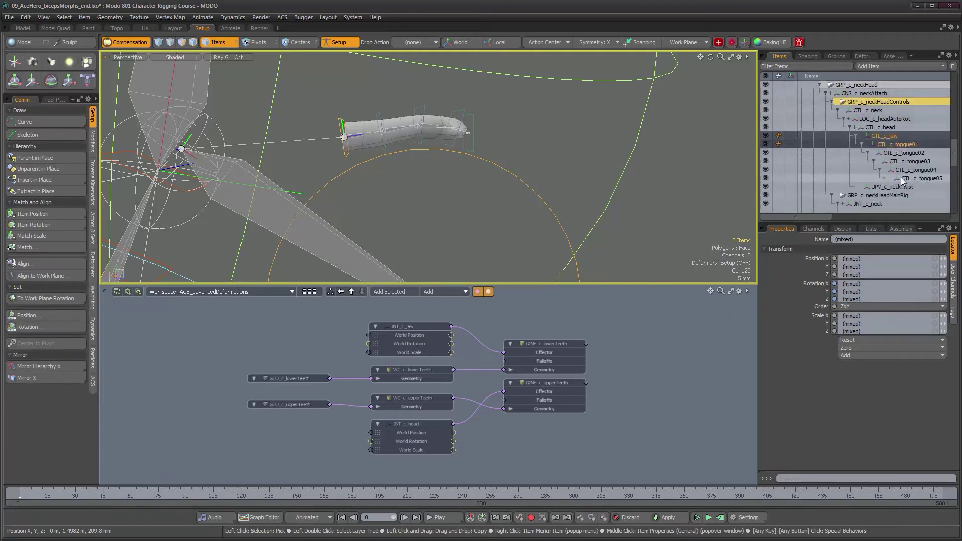
Step: Turn Setup mode off, test-rotate the jaw controller CTL_c_jaw, undo the rotation and return to Setup mode
scroll(903, 181, "down", 2)
left_click_drag(548, 192, 416, 211, "ctrl+alt")
left_click(342, 43)
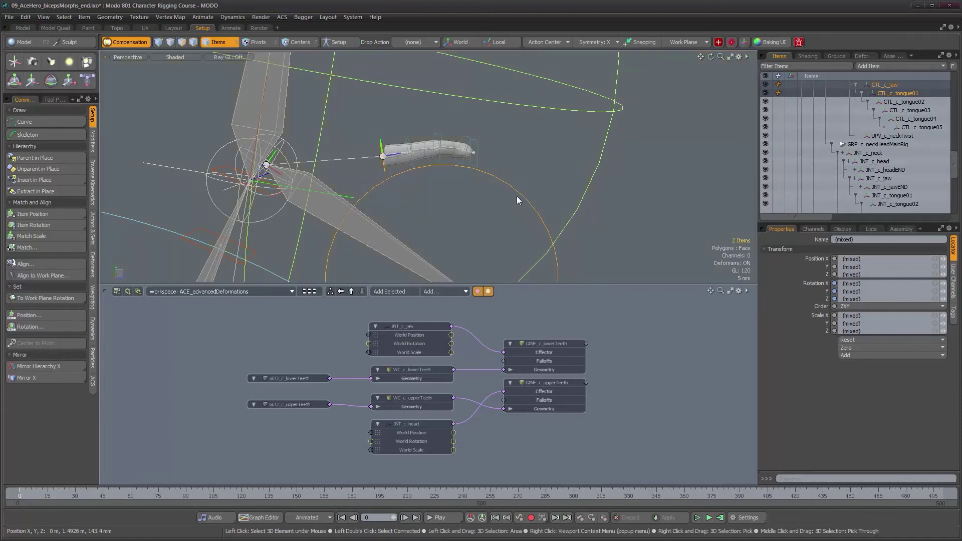
left_click(520, 195)
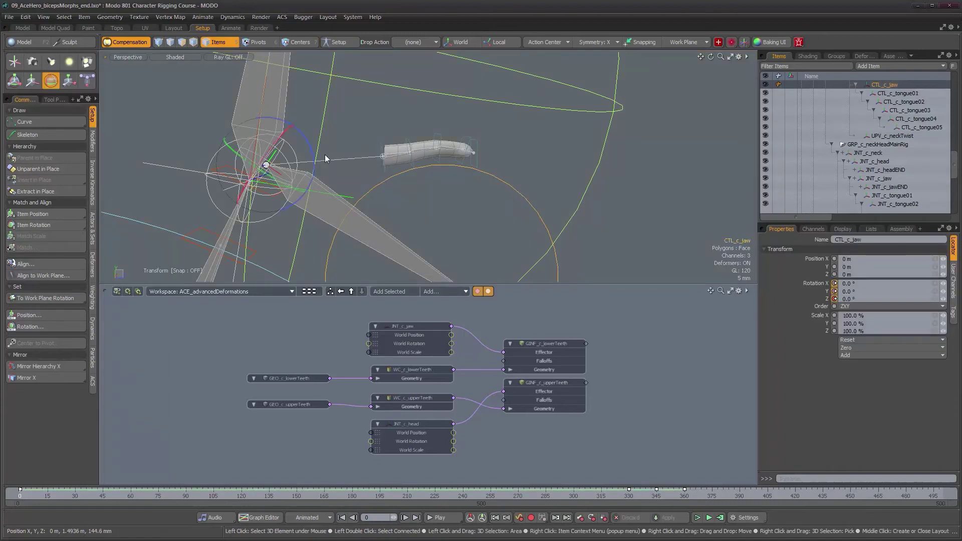
left_click_drag(312, 148, 350, 164)
key("ctrl+z")
left_click_drag(414, 167, 391, 155, "alt")
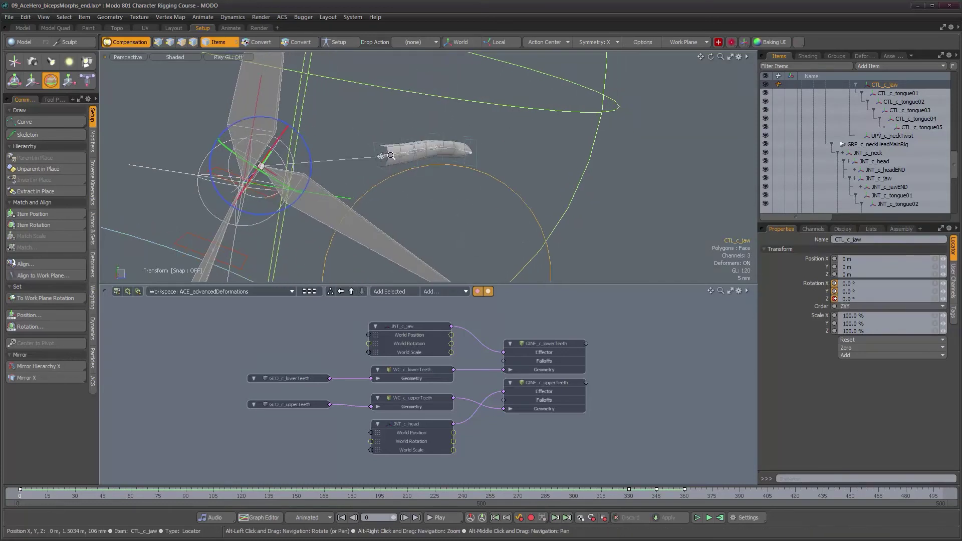
right_click_drag(391, 156, 413, 158, "alt")
left_click_drag(400, 173, 414, 153, "alt")
right_click_drag(414, 153, 431, 154, "alt")
left_click(339, 42)
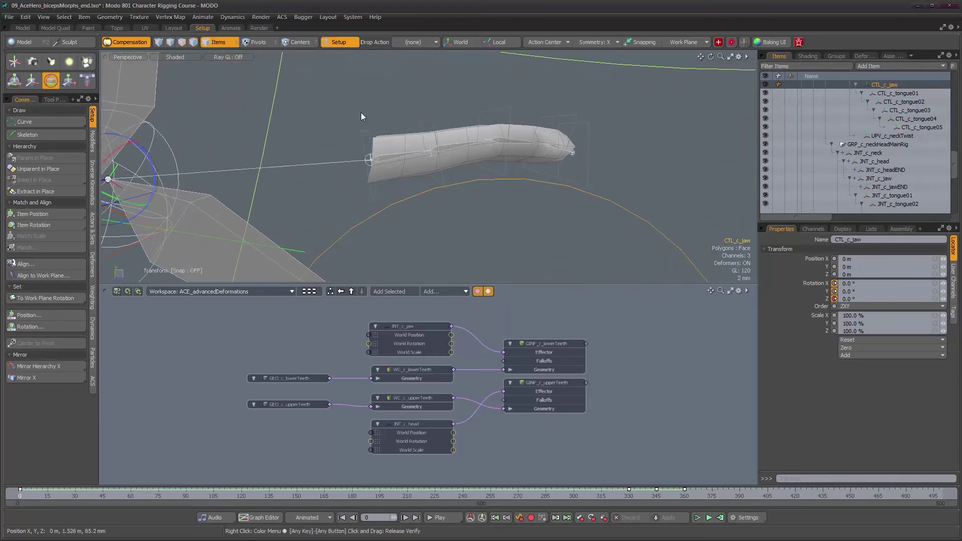
Step: Dynamically parent the tongue's root joint JNT_c_tongue01 to its controller CTL_c_tongue01
mouse_move(377, 153)
left_mouse_down("ctrl+alt")
mouse_move(395, 154)
mouse_move(370, 158)
left_mouse_up("ctrl+alt")
key("q")
left_click(359, 157)
left_click(346, 124, "shift")
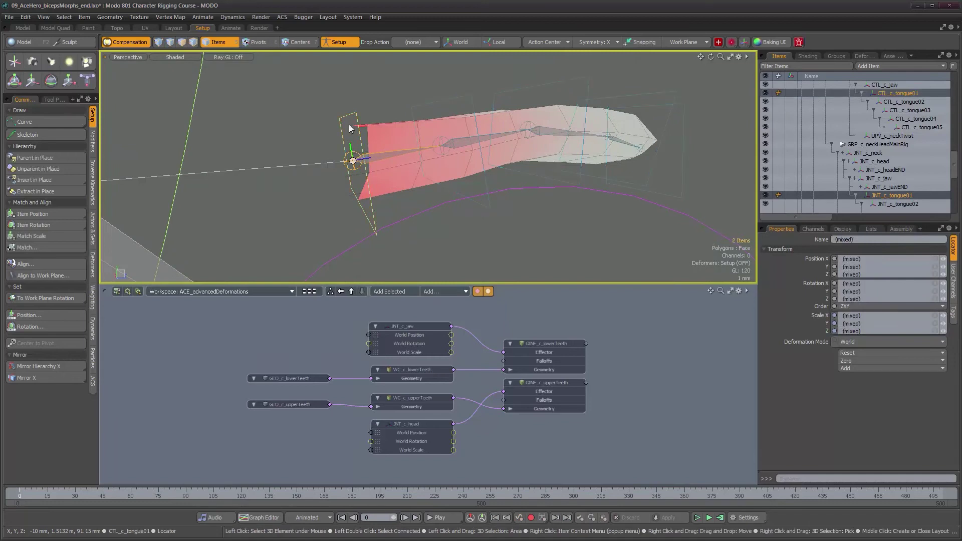
left_click(92, 145)
left_click(53, 339)
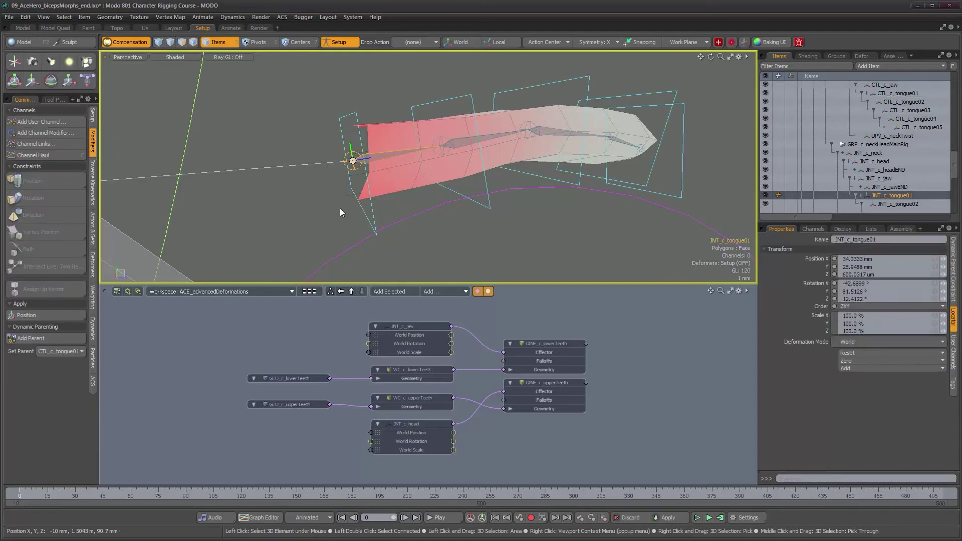
Step: Dynamically parent JNT_c_tongue02 to CTL_c_tongue02 and JNT_c_tongue03 to CTL_c_tongue03
left_click(464, 141)
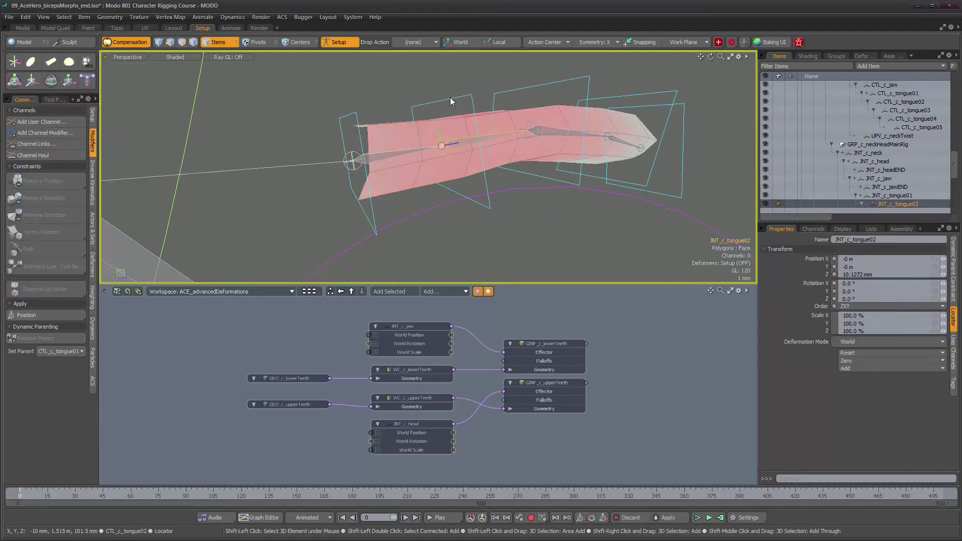
left_click(452, 101, "shift")
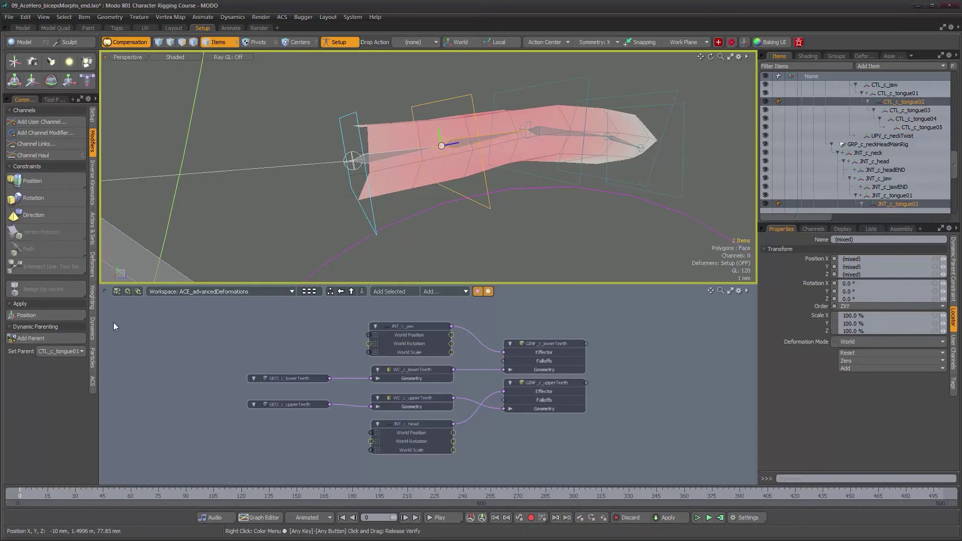
left_click(53, 339)
left_click_drag(541, 153, 574, 151, "alt")
left_click(588, 134)
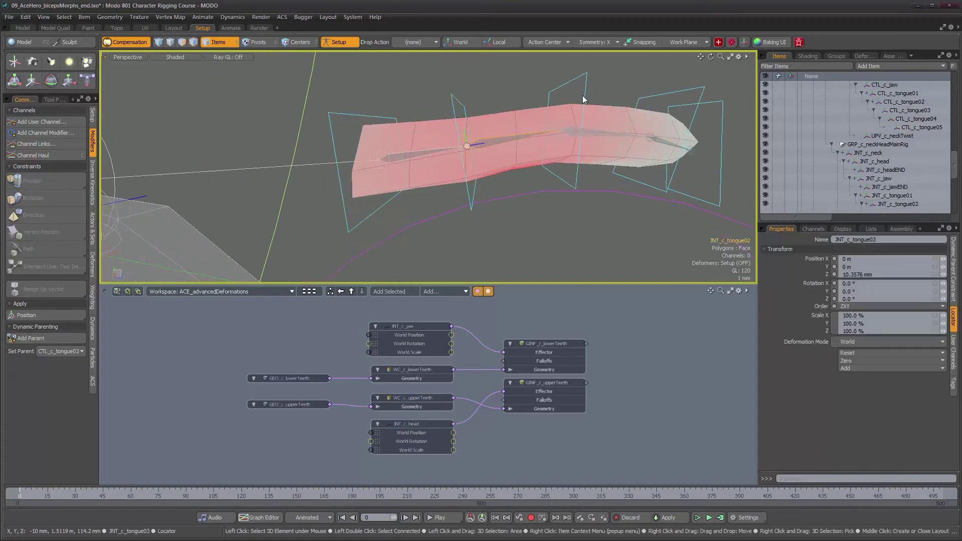
left_click(578, 83, "shift")
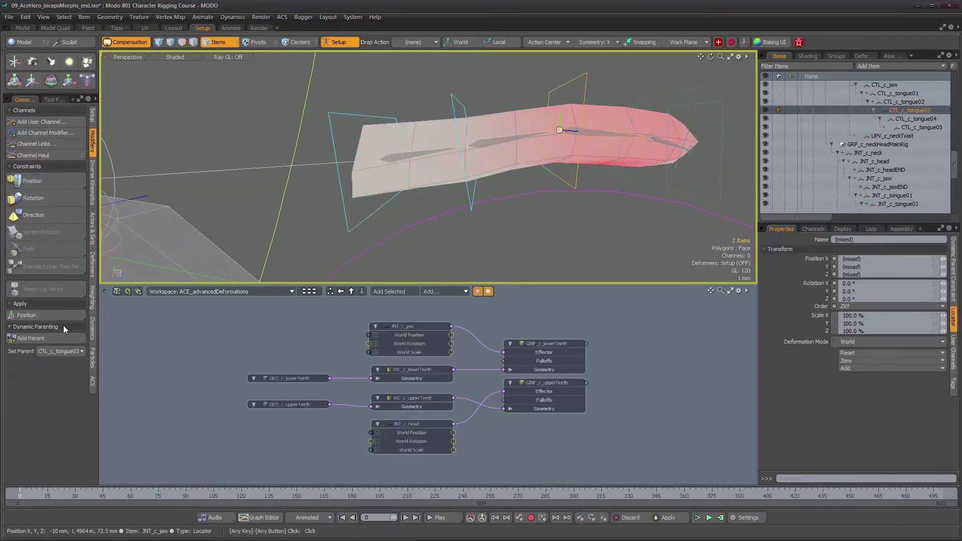
left_click(55, 339)
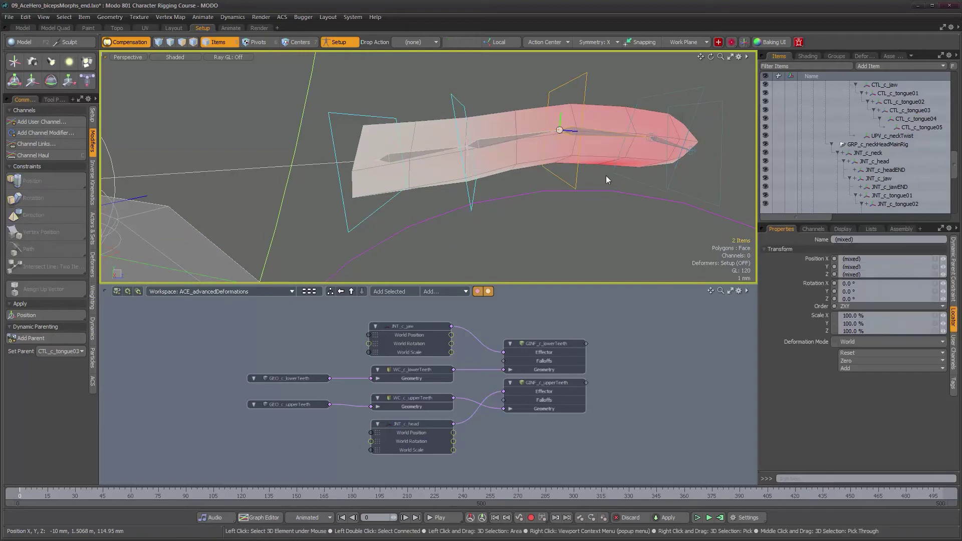
Step: Dynamically parent JNT_c_tongue04 to its controller CTL_c_tongue04
left_click(655, 138)
left_click(680, 100, "shift")
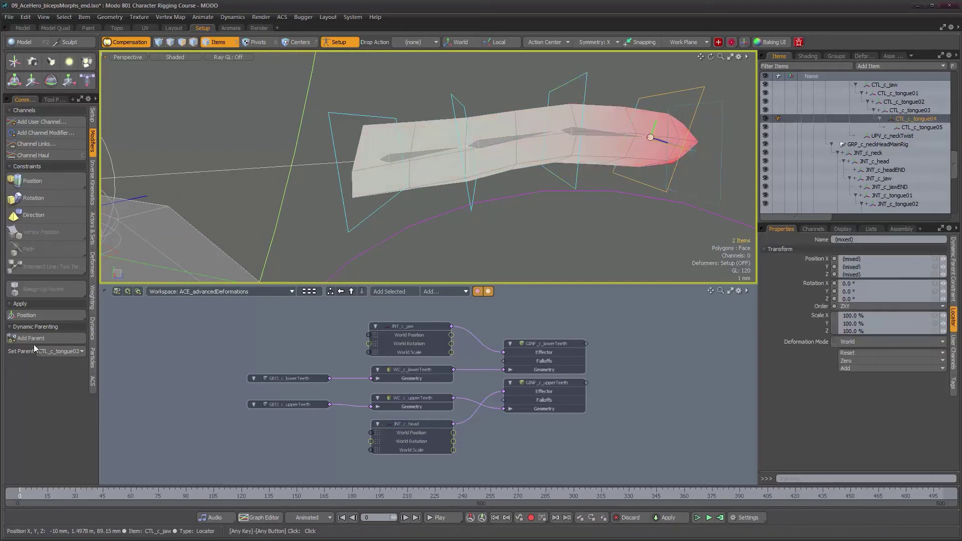
left_click(651, 137)
Step: Delete the surplus controller CTL_c_tongue05 at the tongue tip and turn Setup mode off
left_click_drag(653, 139, 554, 179, "alt")
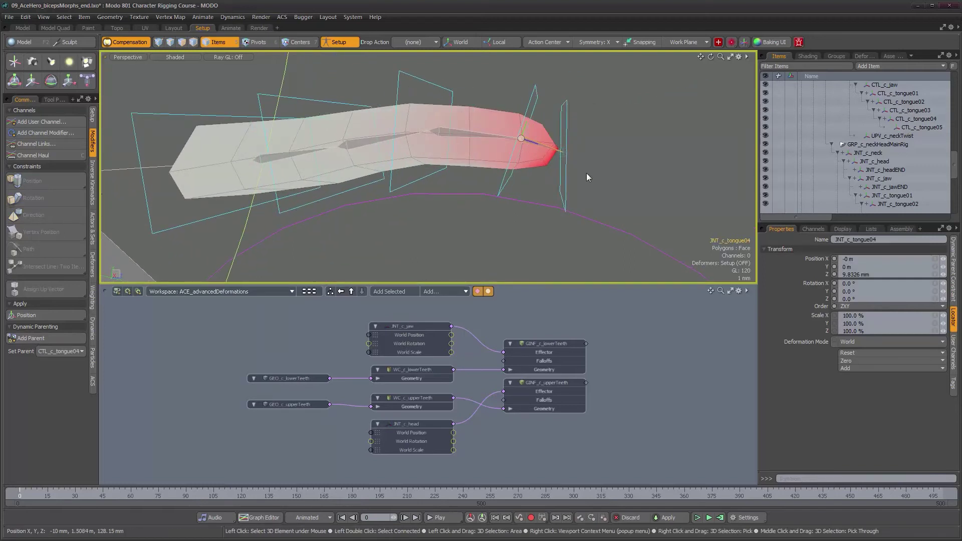
left_click(564, 170)
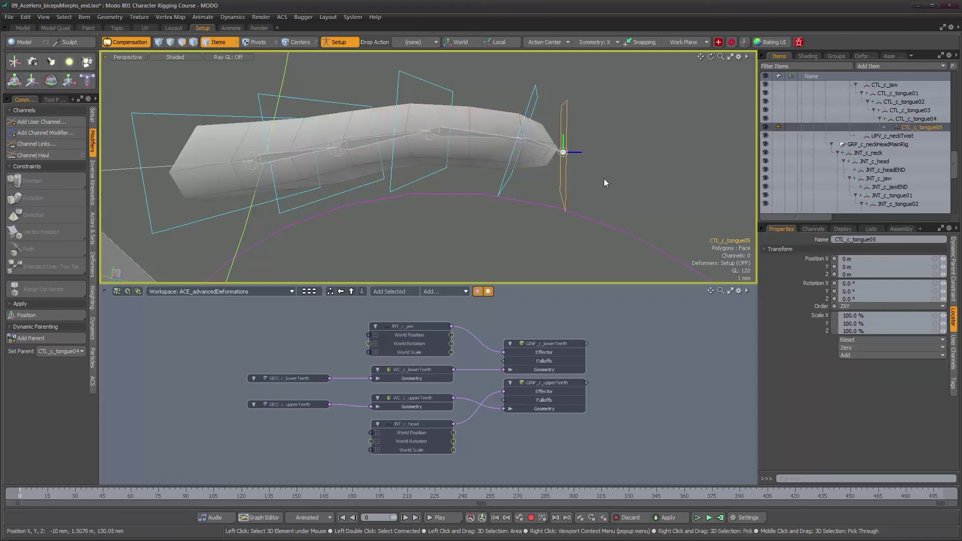
key("Delete")
left_click(343, 42)
Step: Test the tongue deformation by rotating CTL_c_tongue03 about 27.5° in X, and undo the rotation
left_click_drag(350, 125, 490, 116, "alt")
left_click(450, 181)
key("e")
left_click_drag(512, 55, 535, 199)
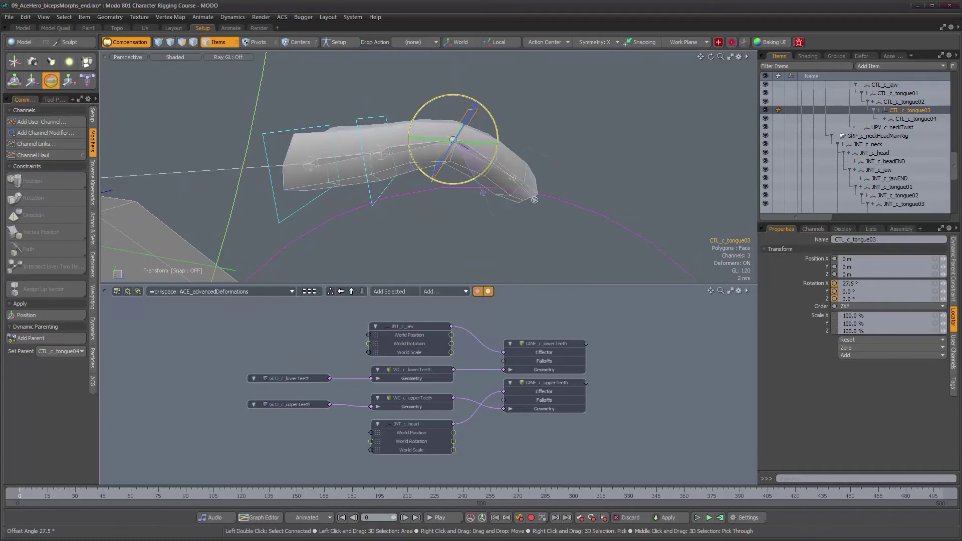
key("ctrl+z")
Step: Select the tongue mesh GEO_c_tongue and display its JNT_c_tongue01 weight map
left_click_drag(418, 191, 443, 187, "alt")
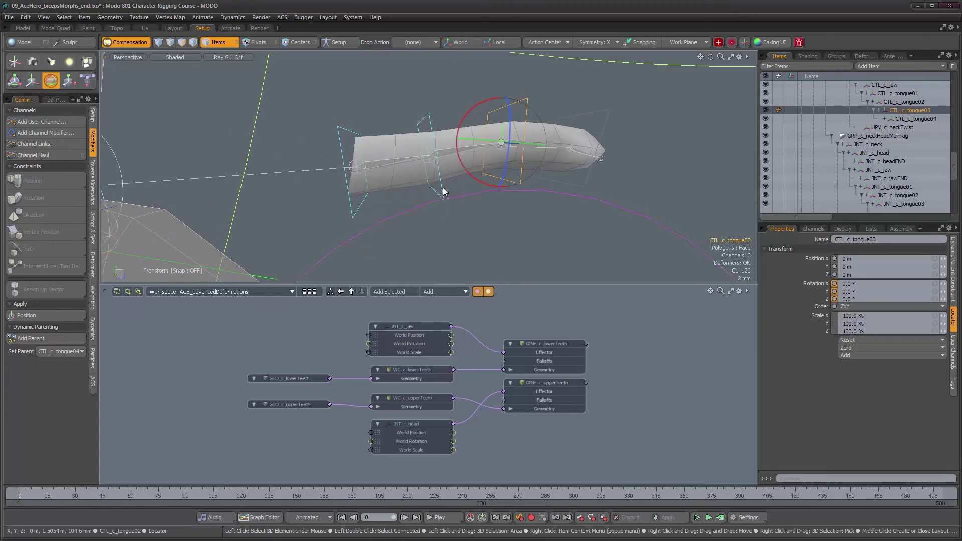
left_click(407, 179)
left_click_drag(466, 219, 405, 206, "alt")
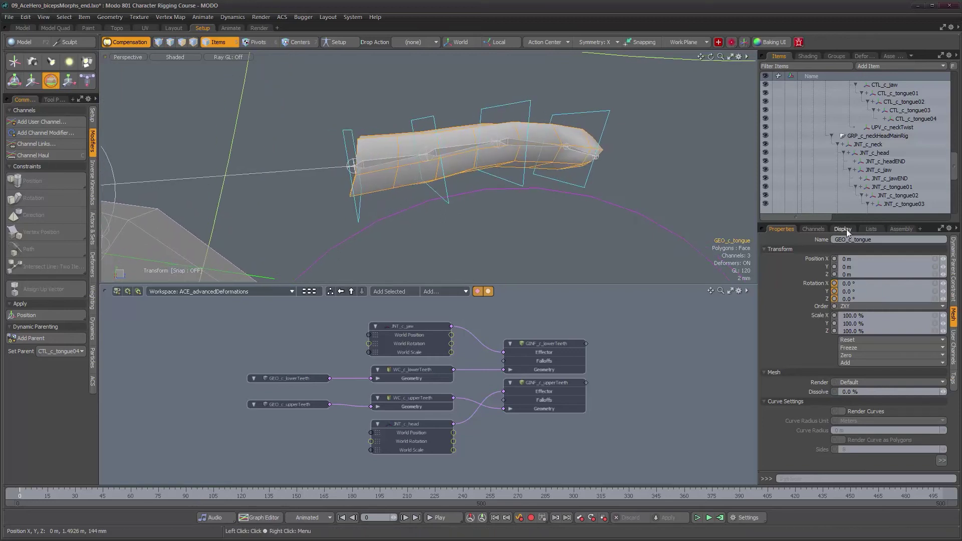
left_click(871, 229)
left_click(778, 266)
left_click(766, 250)
left_click(813, 259)
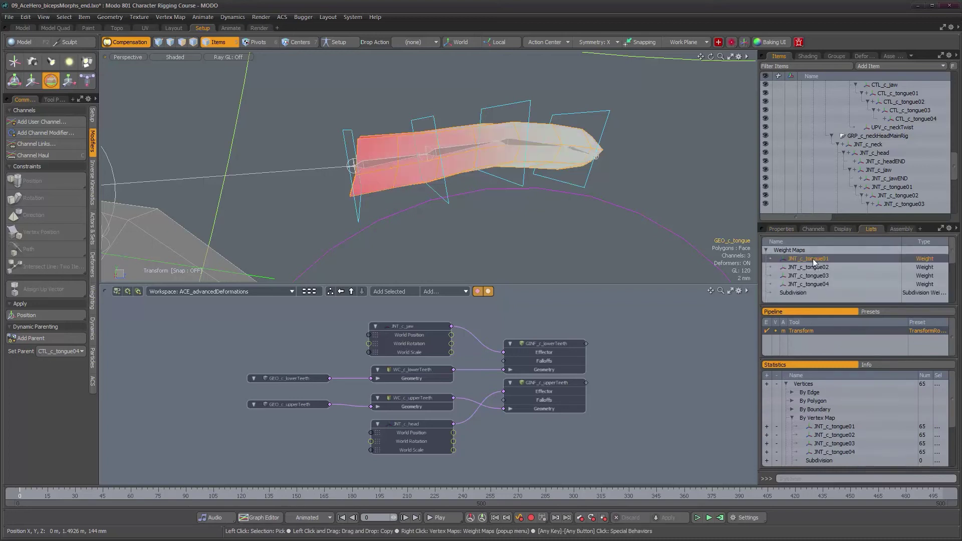
left_click_drag(434, 165, 369, 157, "alt")
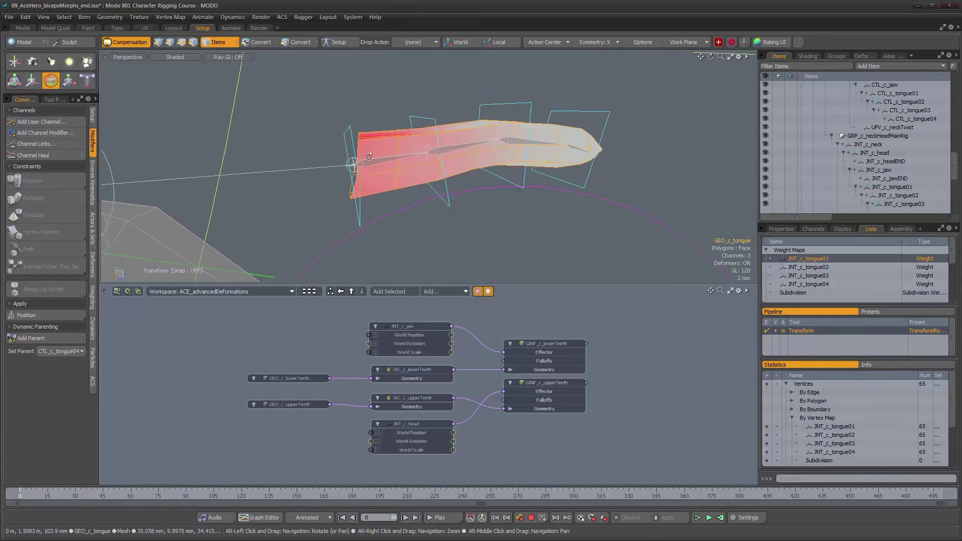
Step: Select the vertex loop at the tongue's root and raise its JNT_c_tongue01 weight to full with Adjust Weights
left_click(94, 299)
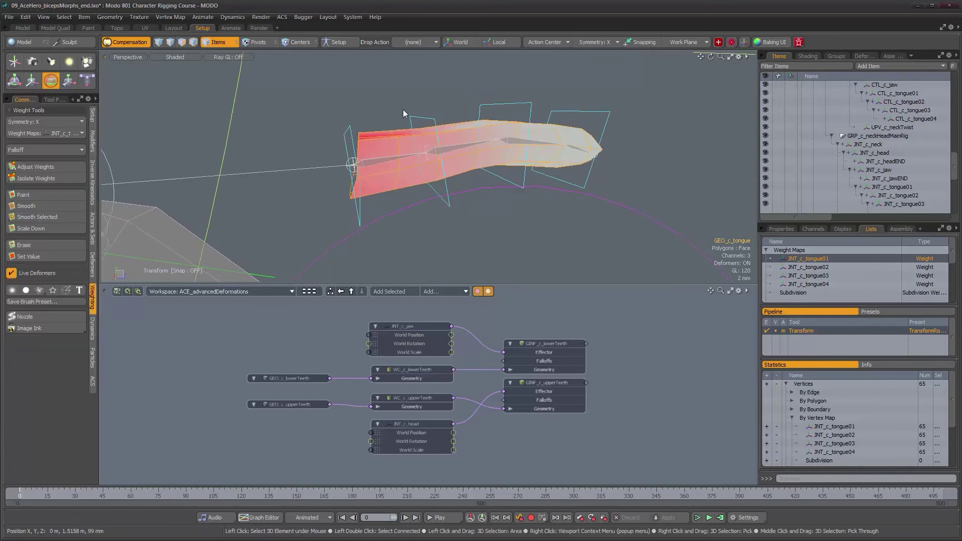
key("1")
left_click_drag(350, 149, 317, 183, "alt")
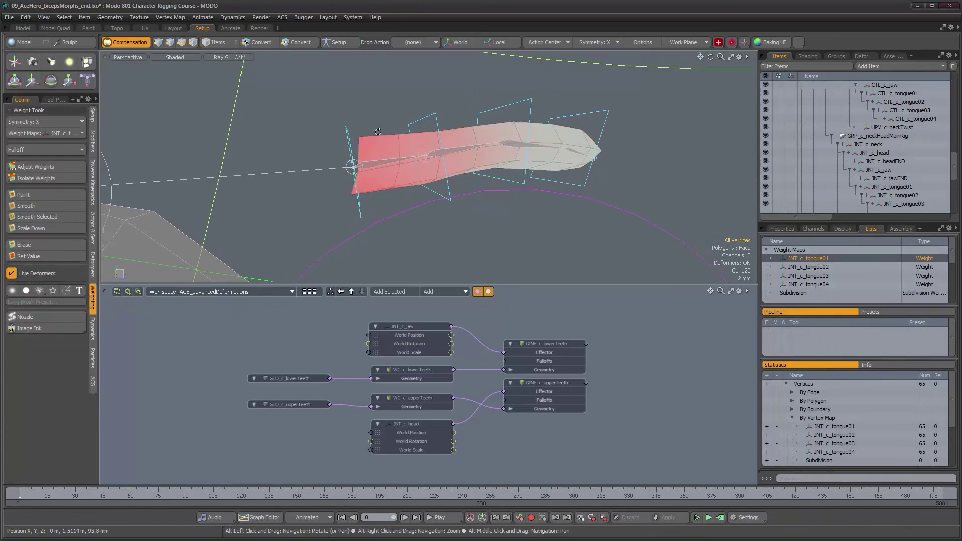
middle_click_drag(374, 176, 378, 178)
left_click_drag(378, 178, 370, 193, "alt")
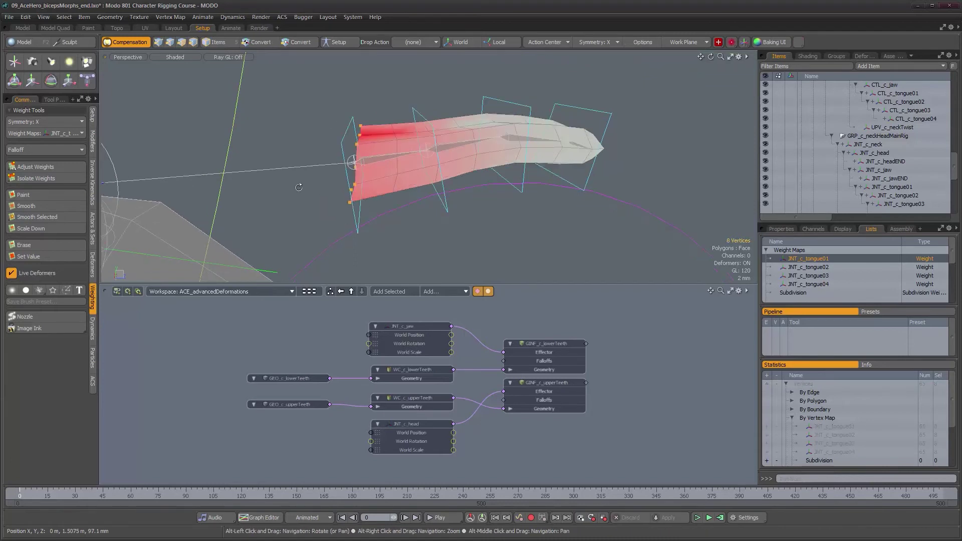
left_click(53, 168)
left_click_drag(310, 195, 396, 203)
left_click_drag(312, 221, 325, 224, "alt")
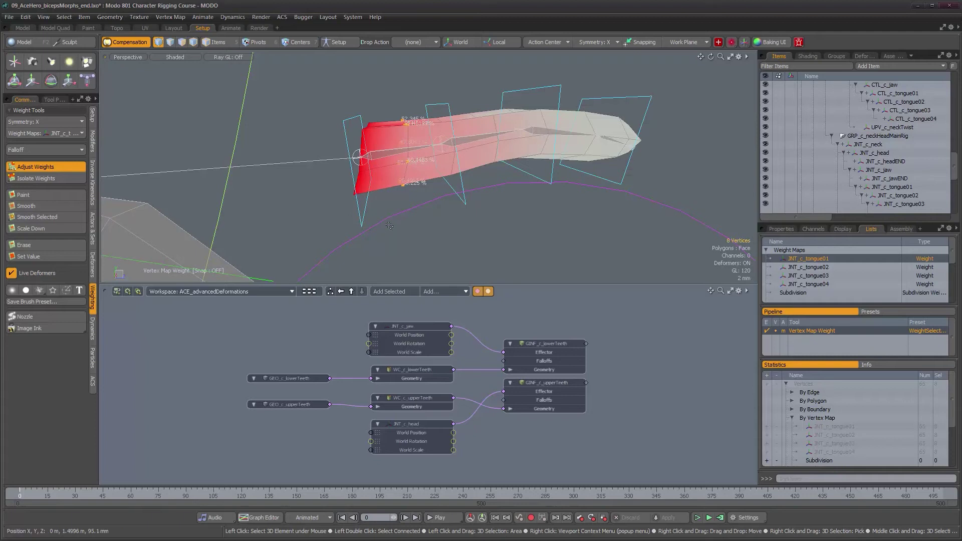
Step: Reduce the JNT_c_tongue01 weight to 0% on all vertices from the second tongue joint to the tip
left_click_drag(503, 190, 483, 187, "alt")
middle_click_drag(442, 134, 441, 225)
left_click_drag(441, 225, 361, 225)
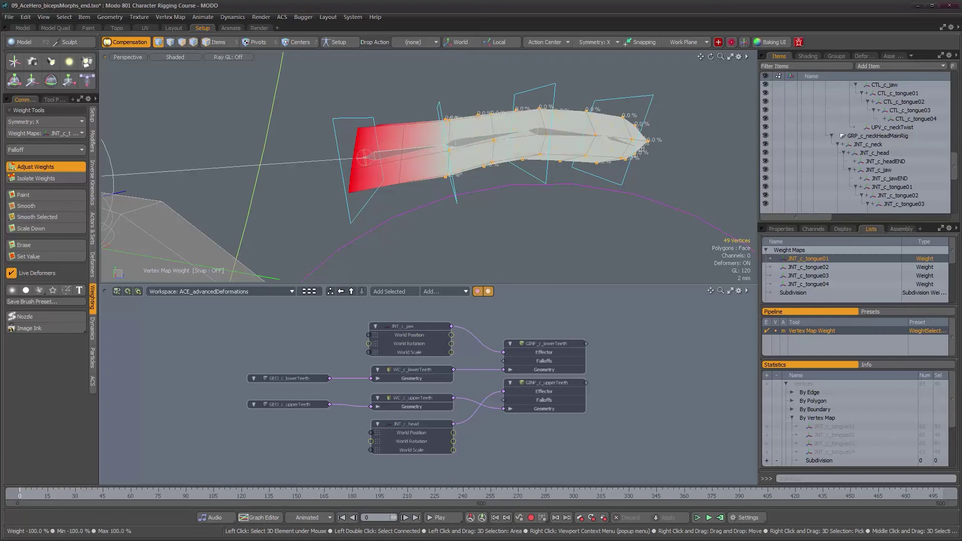
Step: In the JNT_c_tongue02 weight map, reduce the root loop and all vertices from the third joint to the tip to 0%
left_click(804, 267)
left_click_drag(472, 201, 379, 207, "alt")
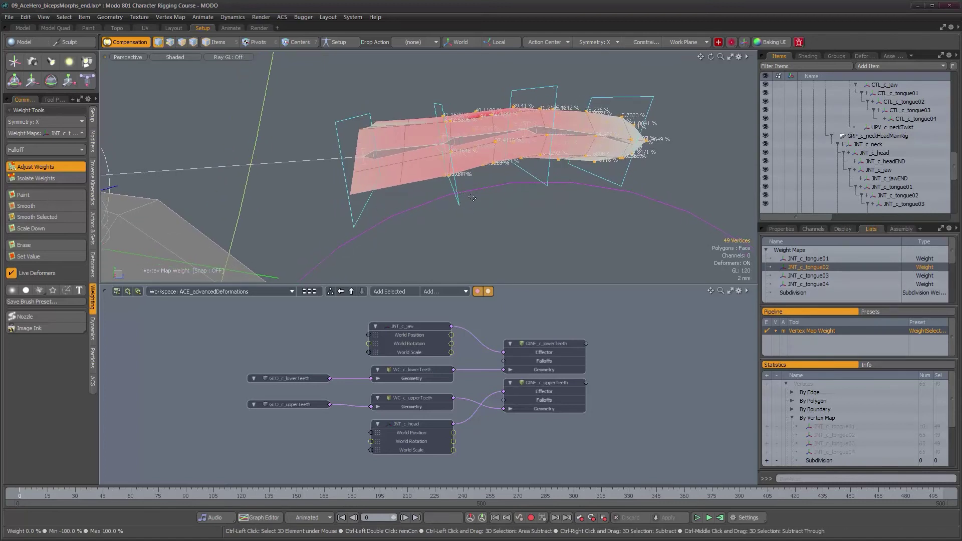
middle_click_drag(430, 212, 427, 210, "ctrl")
left_click_drag(464, 197, 489, 195, "alt")
middle_click_drag(476, 101, 479, 170, "ctrl")
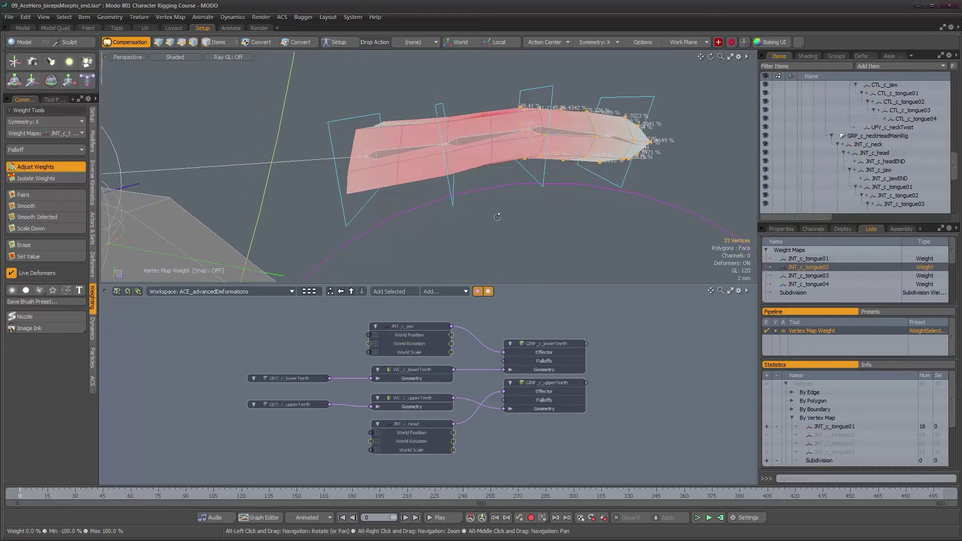
left_click_drag(498, 213, 458, 214, "alt")
mouse_move(371, 220)
middle_mouse_down("shift")
mouse_move(376, 154)
mouse_move(341, 223)
middle_mouse_up("shift")
left_click_drag(391, 207, 394, 223, "alt")
left_click(395, 222)
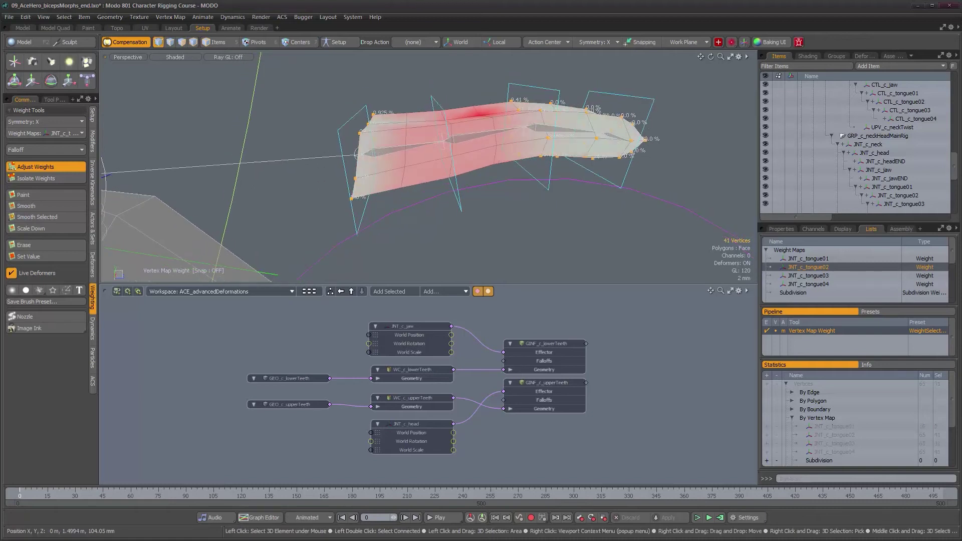
left_click_drag(638, 231, 620, 224, "alt")
left_click_drag(469, 186, 465, 200, "alt")
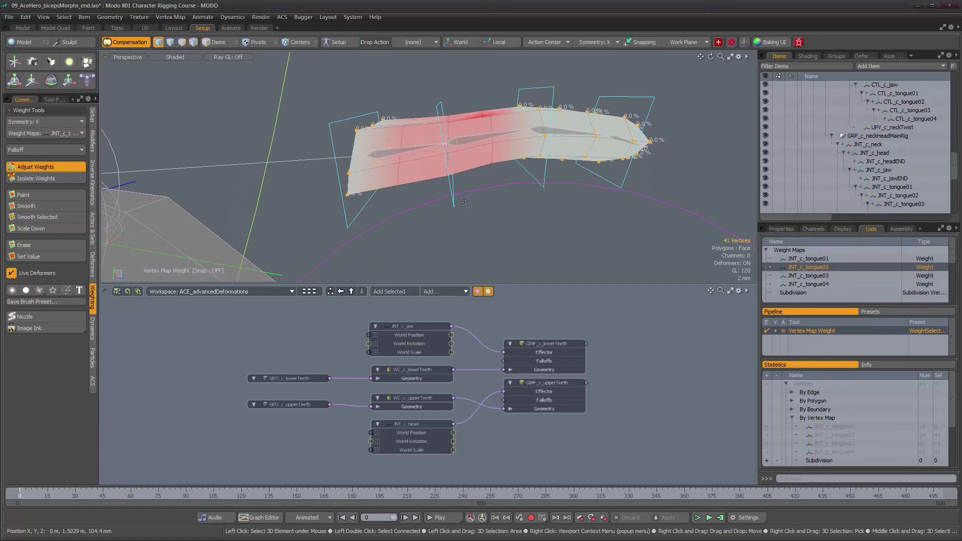
Step: Set the JNT_c_tongue02 weight of the vertex loop at the second tongue joint to 100%
left_click_drag(463, 204, 483, 184, "alt")
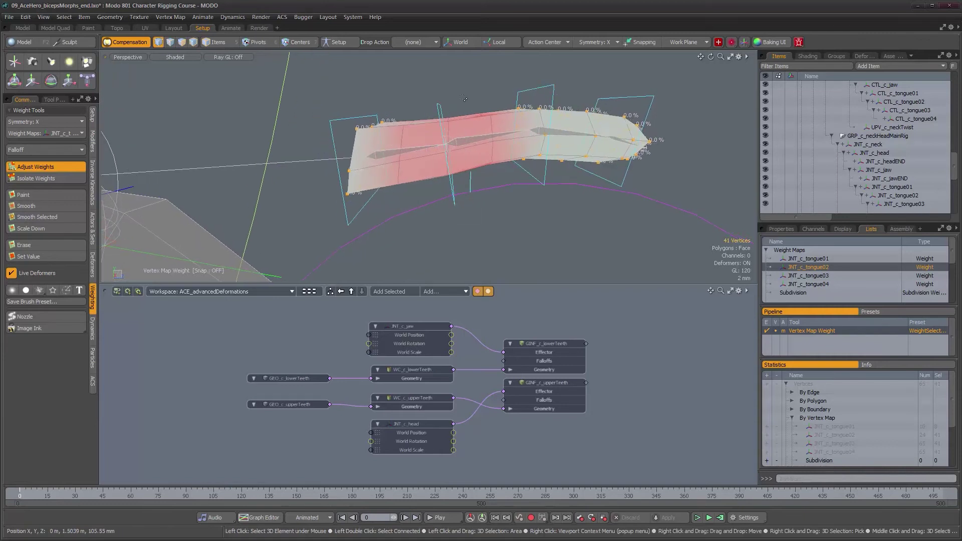
middle_click_drag(436, 221, 437, 223)
left_click_drag(437, 222, 476, 222)
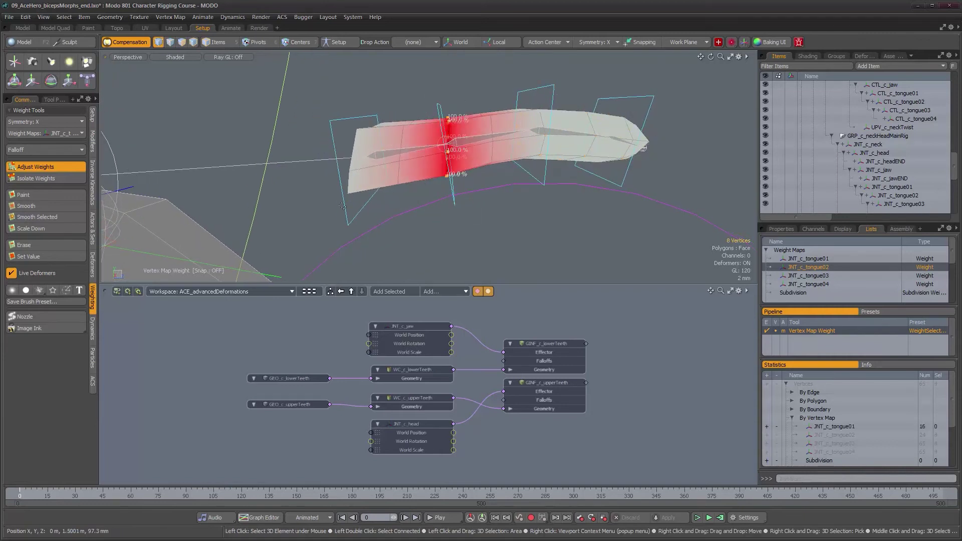
Step: Adjust the JNT_c_tongue02 weights of the vertex loops on either side of the second tongue joint
middle_click_drag(389, 207, 409, 225)
mouse_move(479, 221)
left_mouse_down("alt")
mouse_move(525, 207)
mouse_move(516, 196)
left_mouse_up("alt")
middle_click_drag(475, 92, 486, 206, "shift")
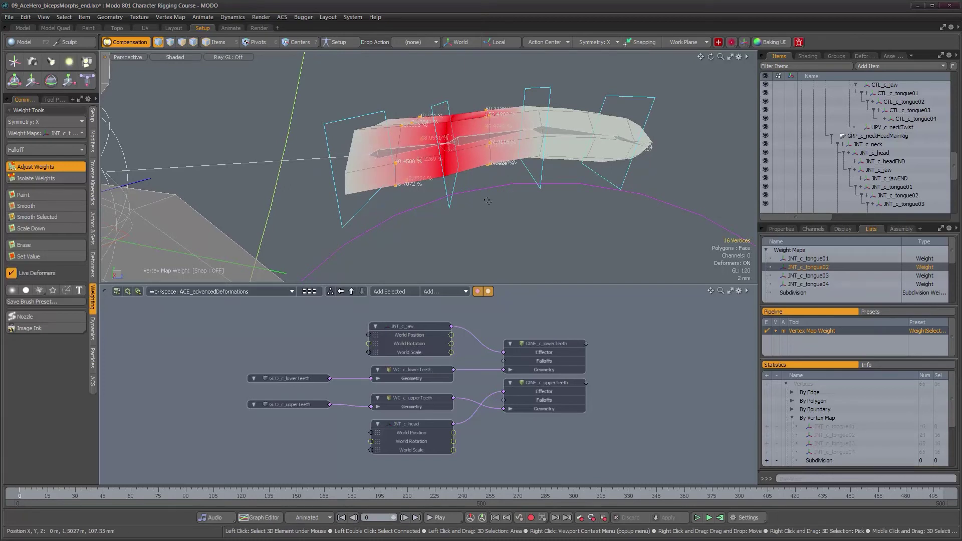
mouse_move(516, 197)
left_mouse_down("alt")
mouse_move(485, 178)
mouse_move(495, 185)
left_mouse_up("alt")
Step: In the JNT_c_tongue03 weight map, reduce the vertices from the root to the second joint and from the fourth joint to the tip to 0%
left_click(813, 277)
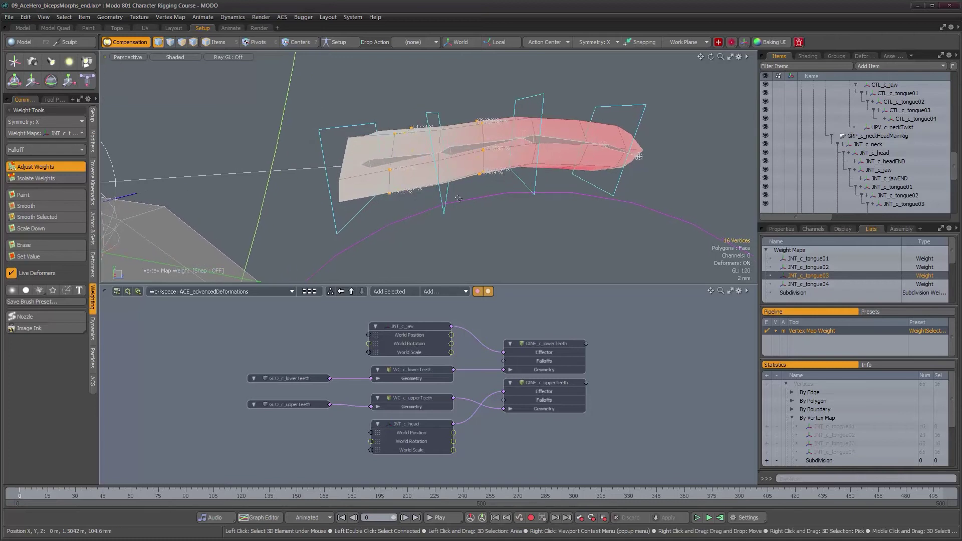
mouse_move(305, 162)
middle_mouse_down()
mouse_move(443, 222)
mouse_move(460, 206)
middle_mouse_up()
left_click_drag(504, 211, 636, 229, "alt")
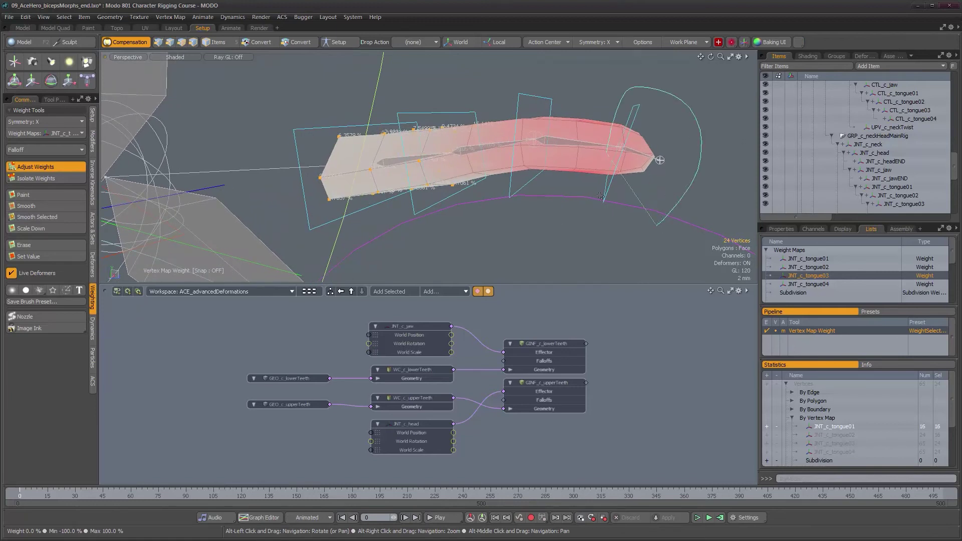
middle_click_drag(600, 196, 614, 229, "shift")
mouse_move(707, 215)
left_mouse_down()
mouse_move(671, 215)
mouse_move(701, 215)
left_mouse_up()
left_click_drag(613, 205, 621, 206, "alt")
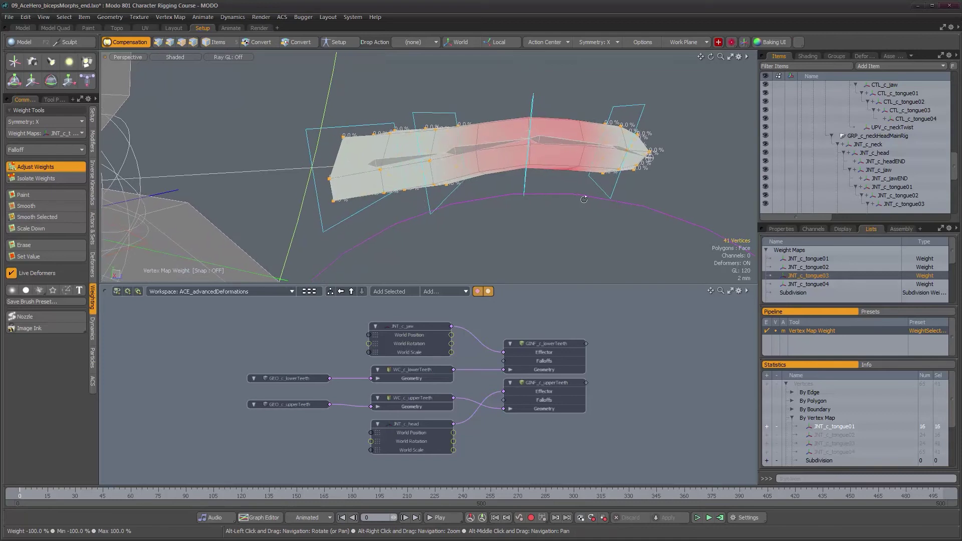
Step: Set the JNT_c_tongue03 weight of the vertex loop at the third tongue joint to 100%
middle_click_drag(502, 202, 519, 213)
left_click_drag(519, 213, 569, 214)
left_click_drag(346, 208, 365, 208, "alt")
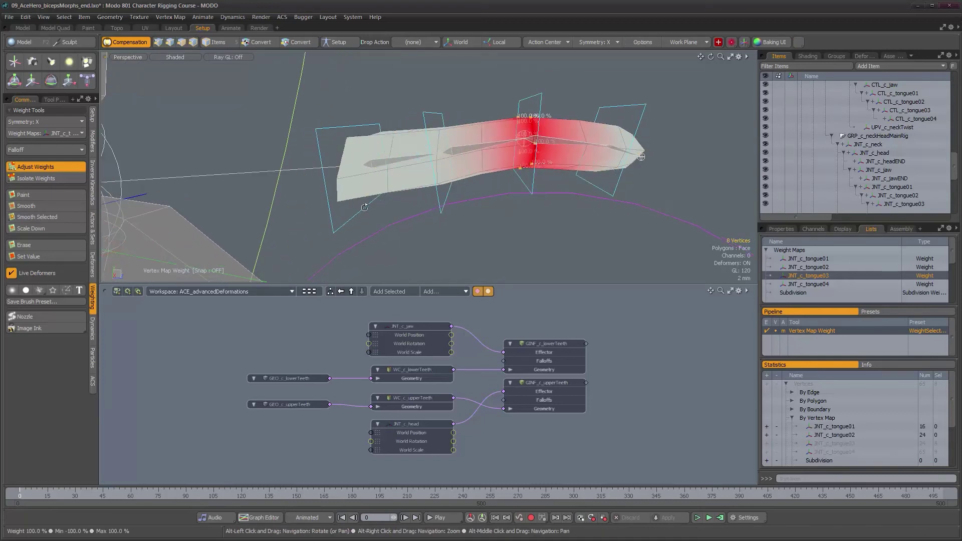
Step: Adjust the JNT_c_tongue03 weights of the vertex loops on either side of the third tongue joint
middle_click_drag(457, 156, 502, 202)
left_click_drag(505, 203, 546, 205, "alt")
middle_click_drag(592, 197, 596, 166, "shift")
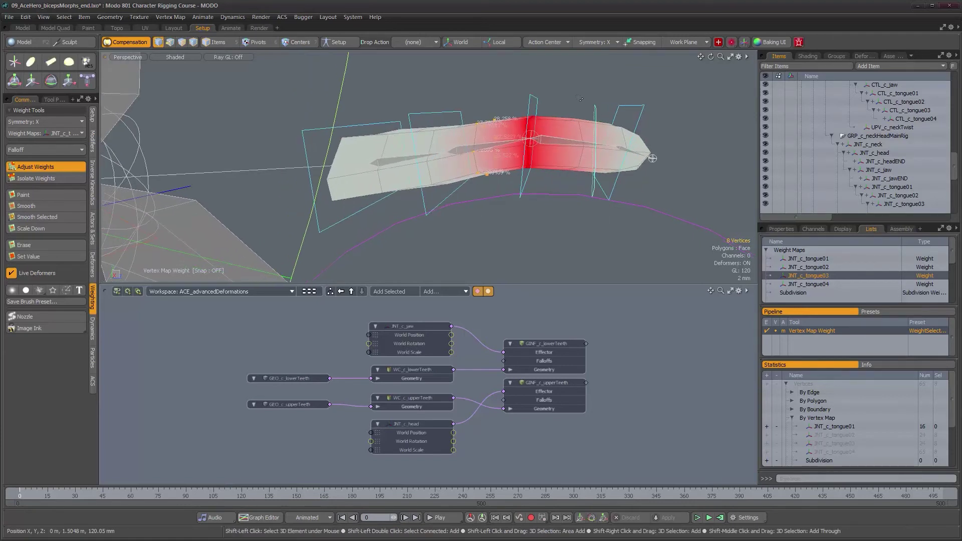
middle_click_drag(557, 207, 558, 208, "shift")
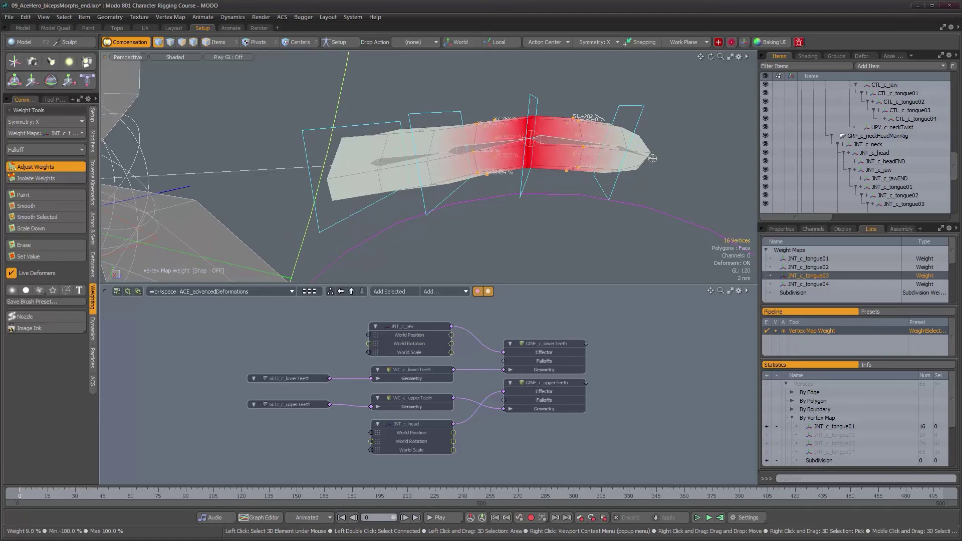
Step: In the JNT_c_tongue04 weight map, adjust the loop between the third and fourth joints and reduce the vertices from root to third joint to 0%
left_click(808, 284)
left_click_drag(688, 238, 641, 228, "alt")
middle_click_drag(495, 77, 541, 225, "ctrl")
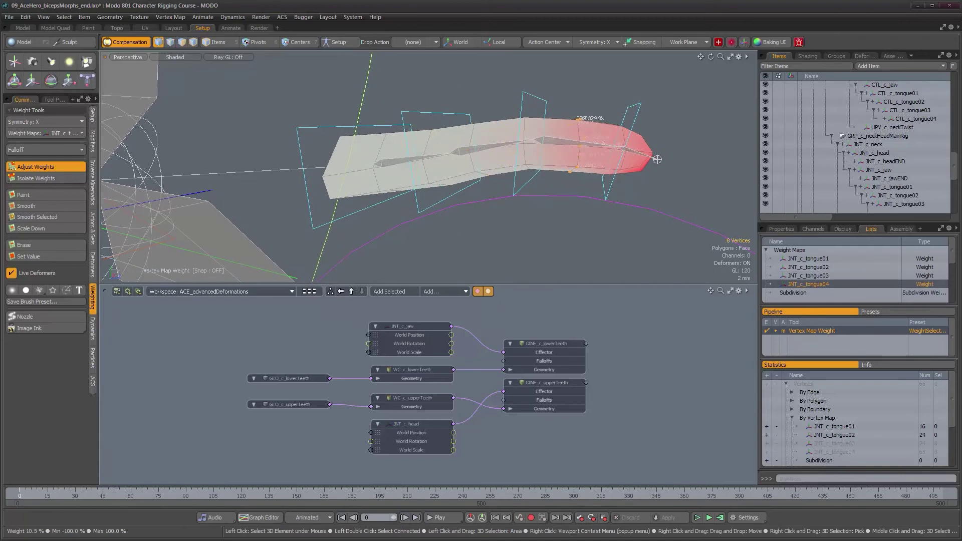
left_click_drag(524, 101, 550, 103, "alt")
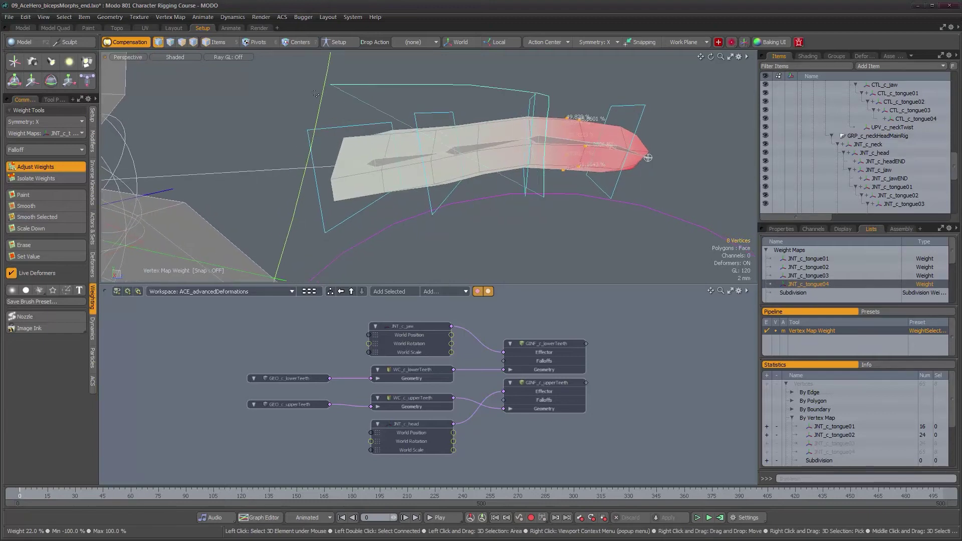
middle_click_drag(290, 230, 518, 239)
left_click_drag(761, 229, 684, 212, "alt")
left_click(908, 221)
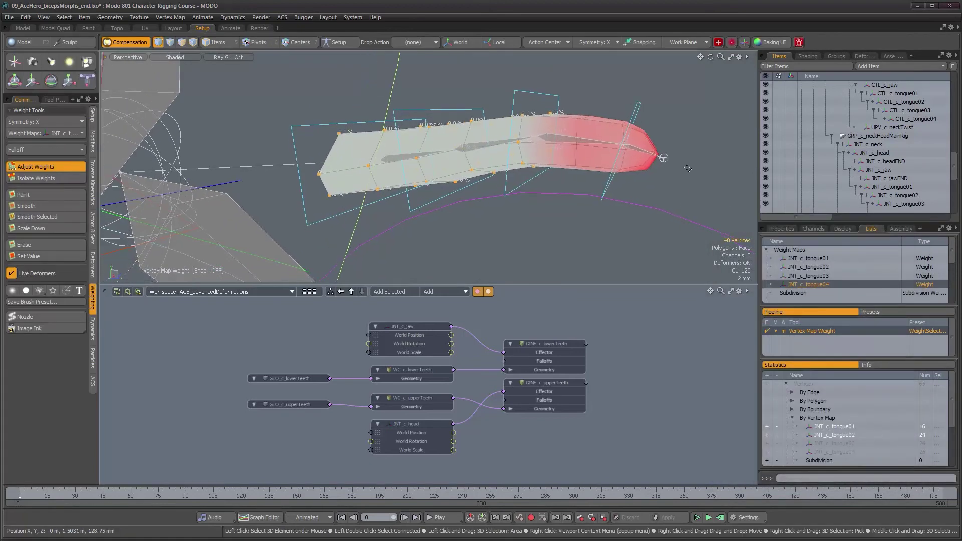
Step: Set the JNT_c_tongue04 weight of the vertices from the fourth tongue joint to the tip to 100%
middle_click_drag(608, 204, 607, 204)
left_click_drag(463, 236, 502, 236)
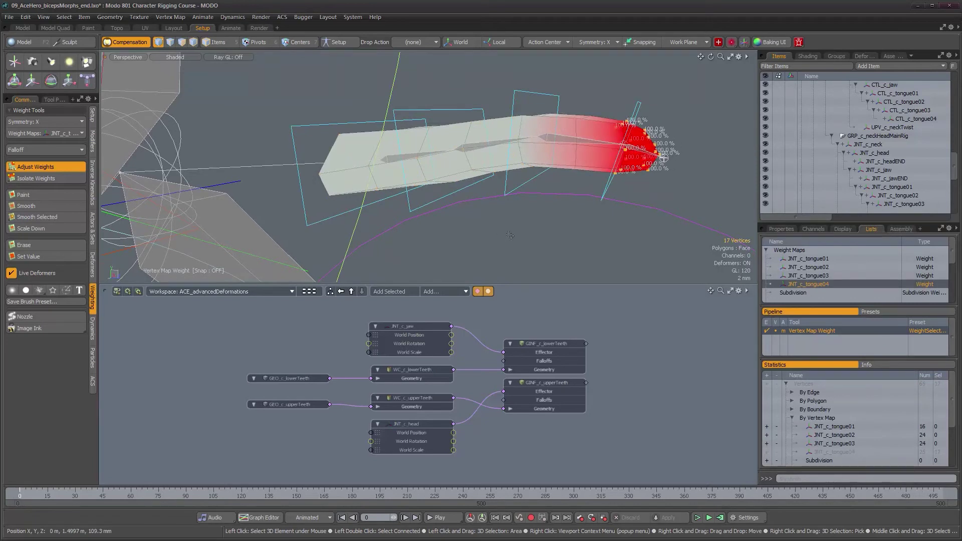
key("space")
Step: Test the tongue's deformation by rotating the CTL_c_tongue03 controller without the weight map shown, and undo the rotation
left_click_drag(548, 237, 596, 211, "alt")
key("5")
left_click(542, 97)
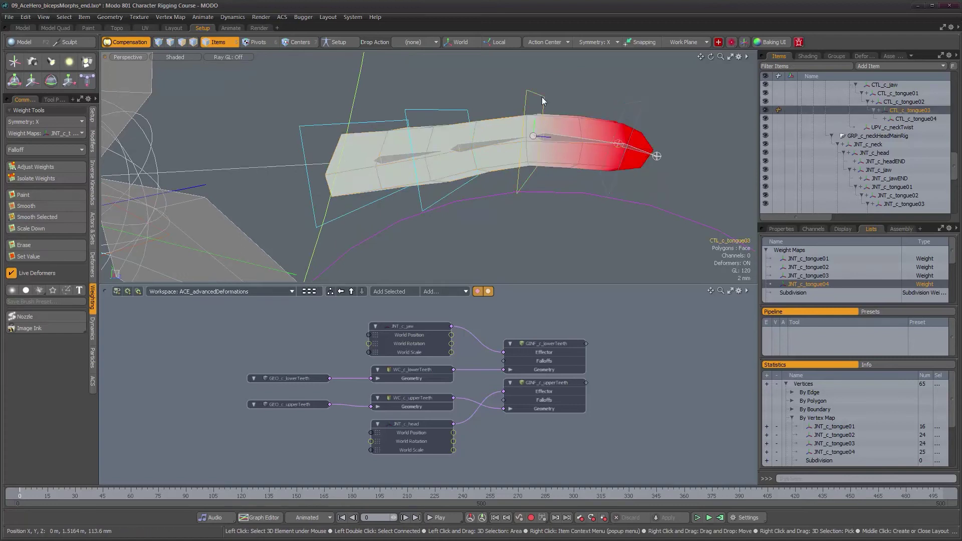
left_click(805, 298)
left_click_drag(552, 237, 555, 240, "alt")
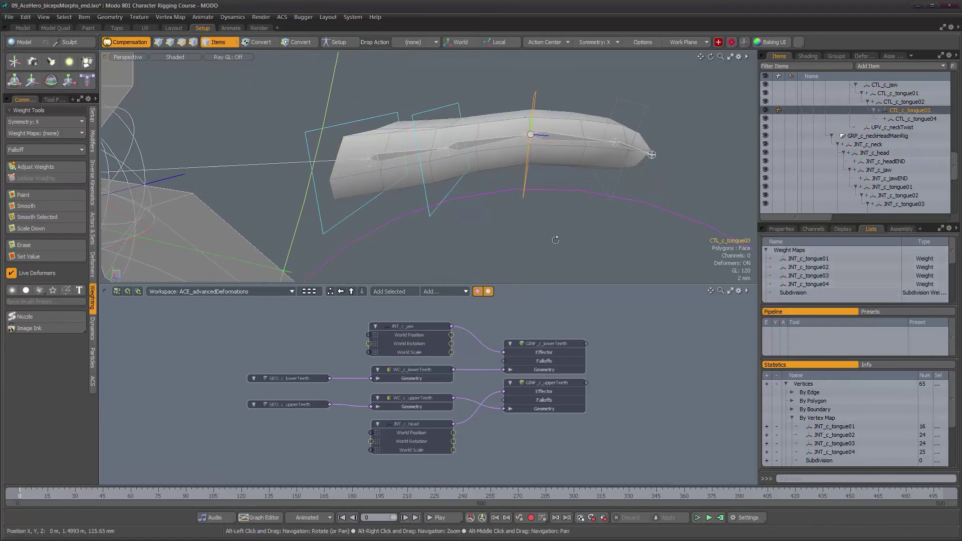
key("e")
left_click_drag(570, 105, 596, 136)
left_click_drag(451, 146, 504, 152, "alt")
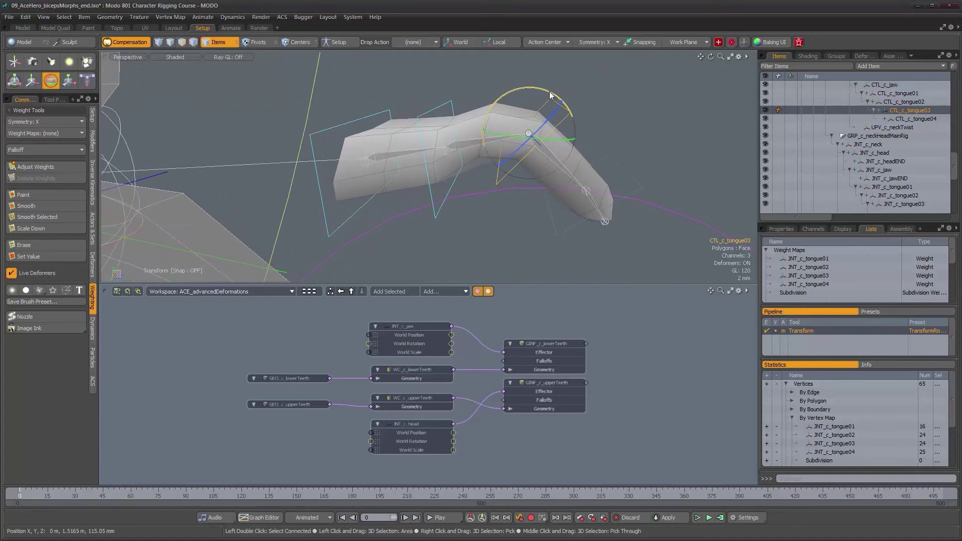
key("ctrl+z")
left_click_drag(557, 138, 565, 140, "alt")
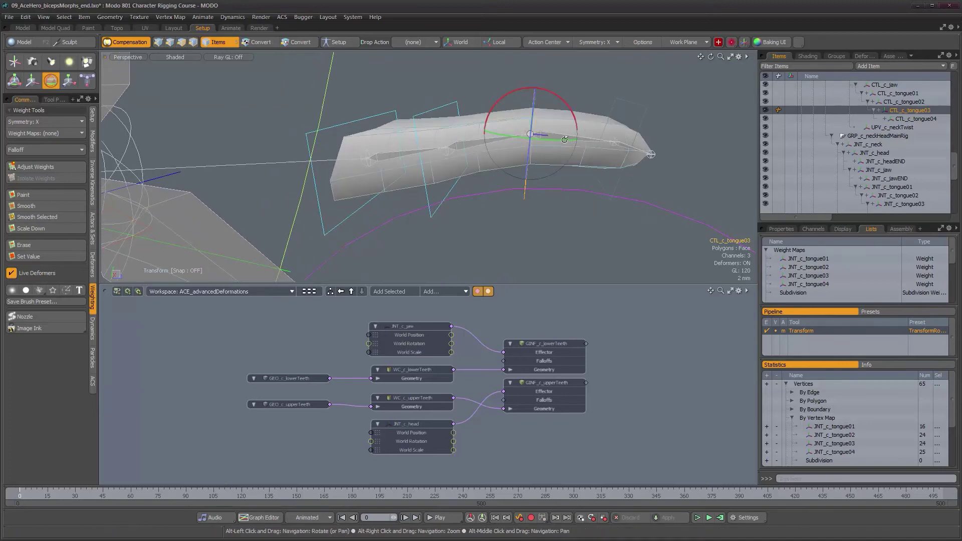
Step: Smooth each of the four tongue weight maps, JNT_c_tongue01 to JNT_c_tongue04, once
left_click(822, 264)
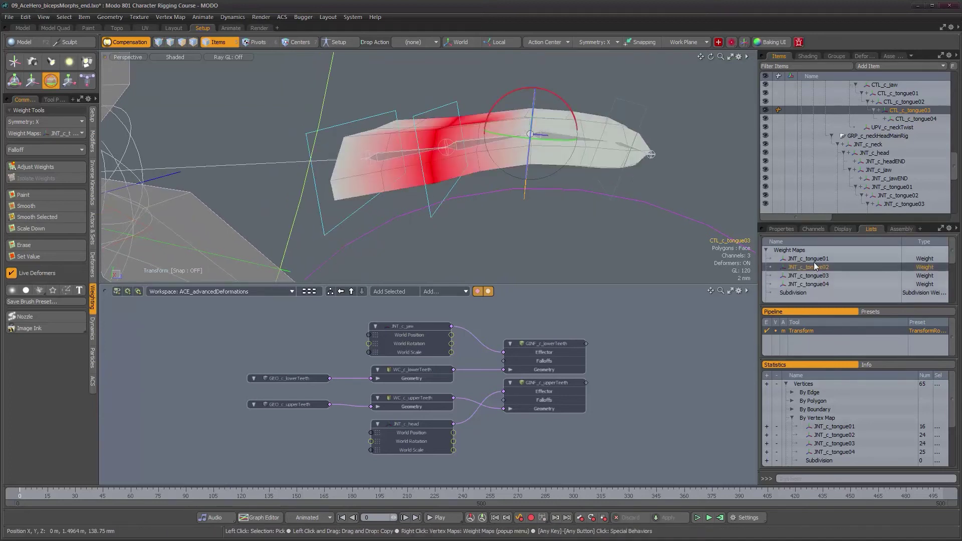
left_click(814, 258)
left_click_drag(322, 219, 312, 215, "alt")
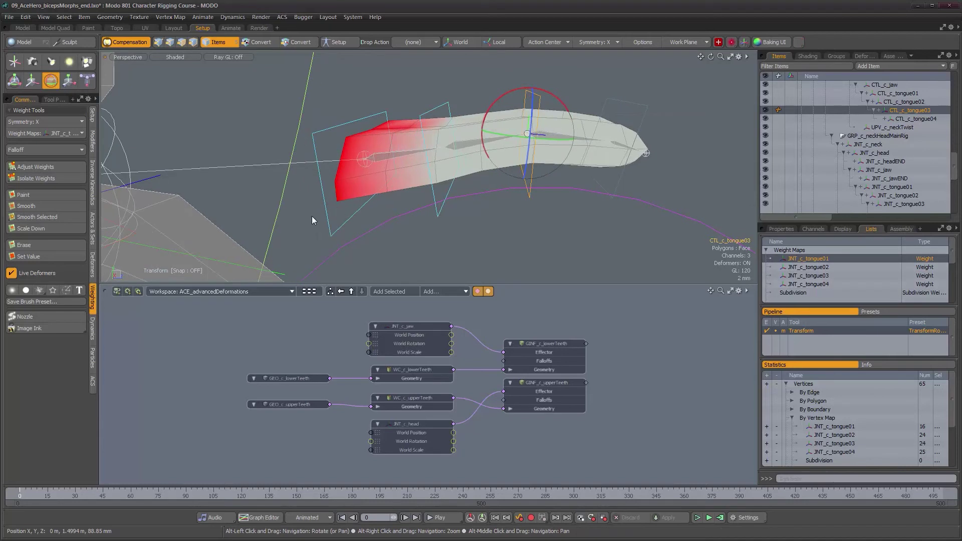
left_click(70, 217)
left_click(834, 267)
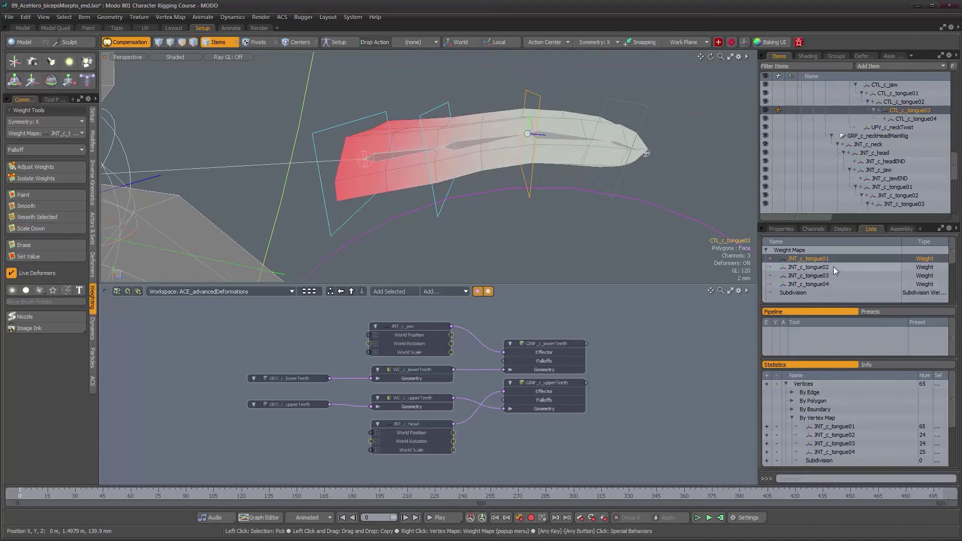
left_click(65, 215)
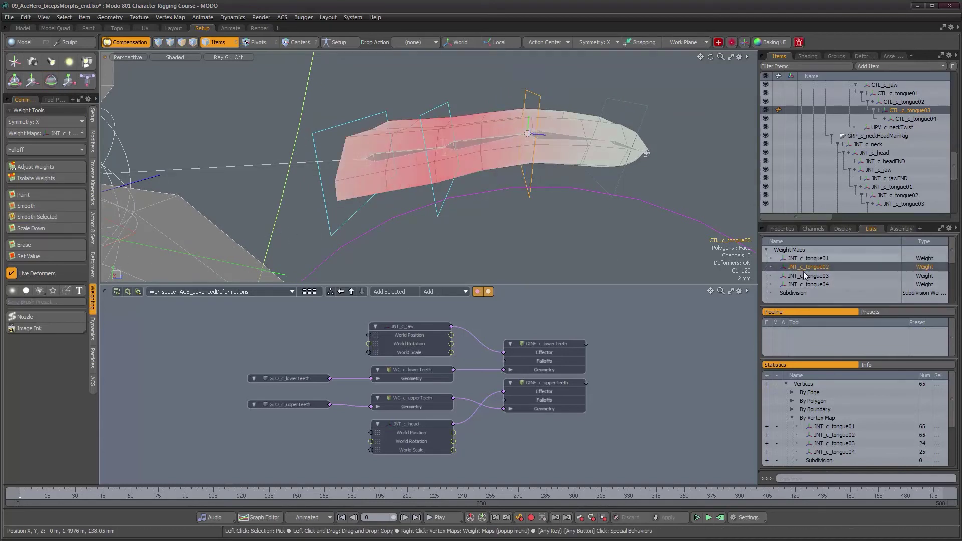
left_click(824, 276)
left_click(44, 218)
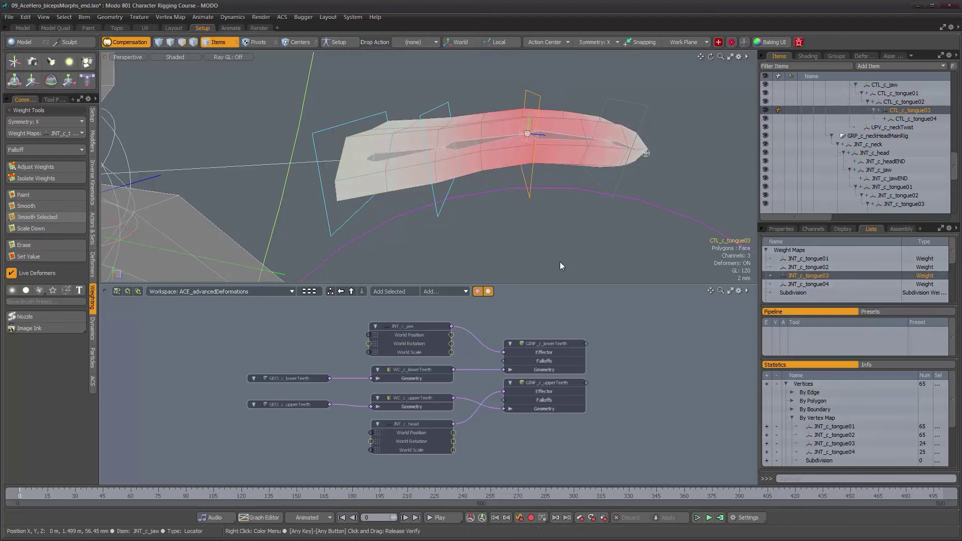
left_click(775, 284)
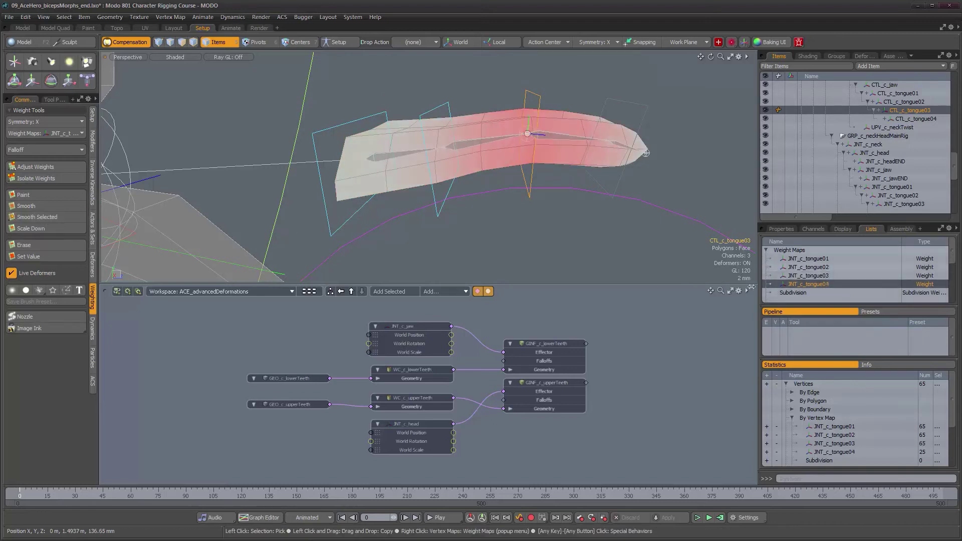
left_click(62, 217)
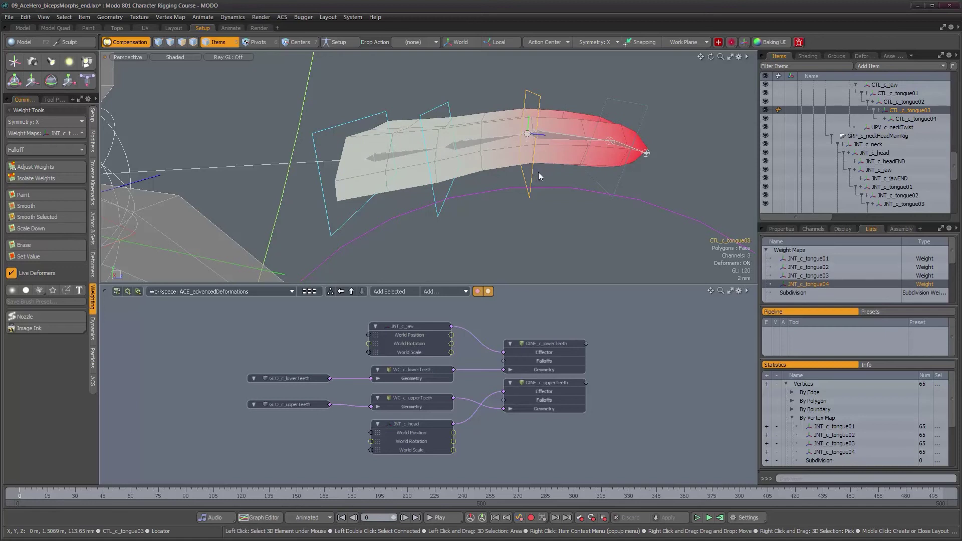
Step: Rotate CTL_c_tongue03 to check the deformation with the smoothed weights, and undo the rotation
left_click(576, 92)
left_click(540, 99)
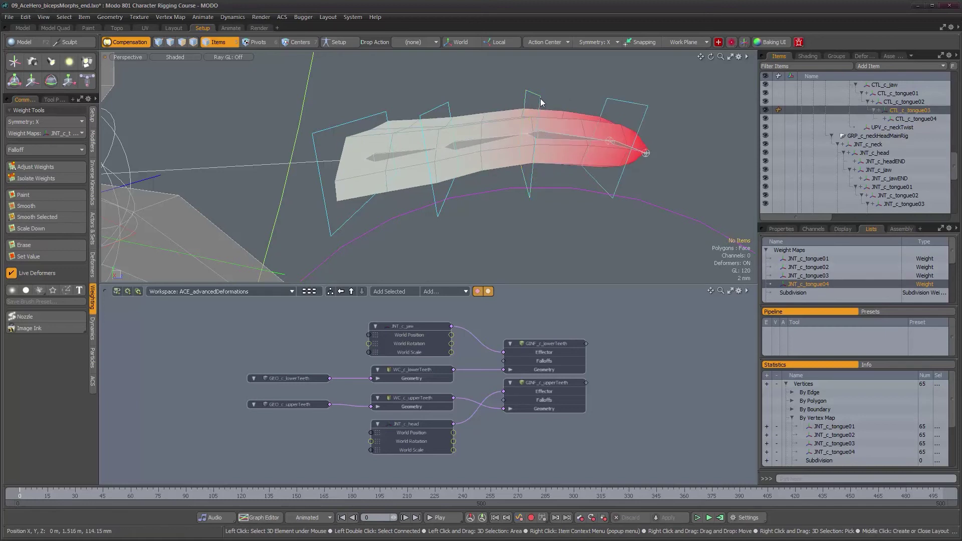
key("e")
left_click_drag(547, 95, 568, 77)
key("ctrl+z")
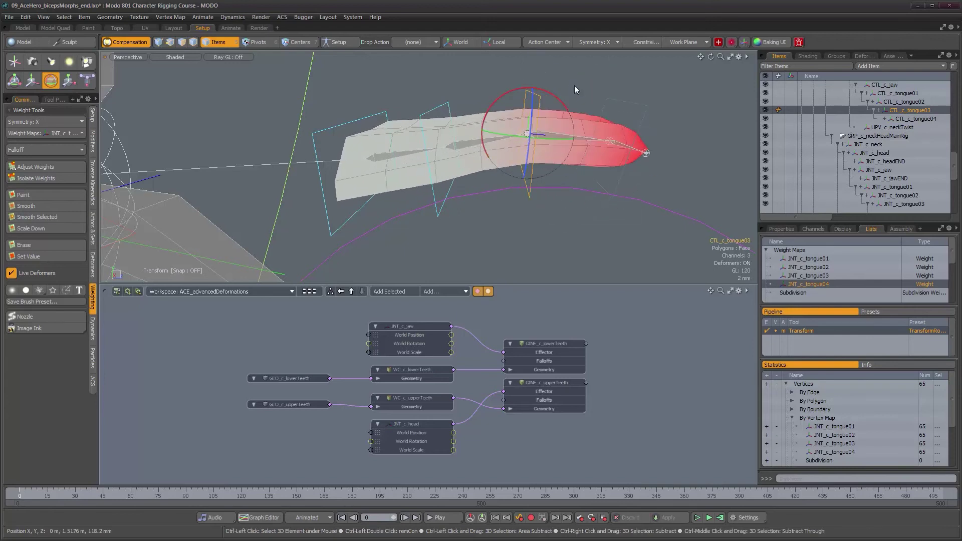
Step: Undo the smoothing of all four tongue weight maps
key("ctrl+z")
key("ctrl+z")
key("ctrl+z")
key("ctrl+z")
key("ctrl+z")
key("ctrl+z")
key("ctrl+z")
key("ctrl+z")
key("ctrl+z")
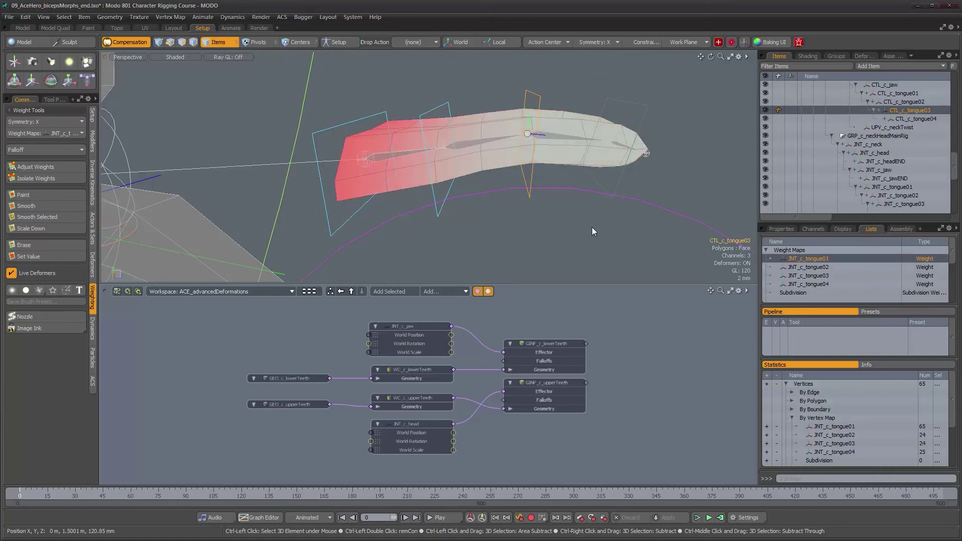
key("ctrl+z")
key("ctrl+z")
Step: Inspect the JNT_c_tongue01 weights around the tongue, test-rotate CTL_c_tongue03 and undo the rotation
left_click_drag(521, 237, 487, 202, "alt")
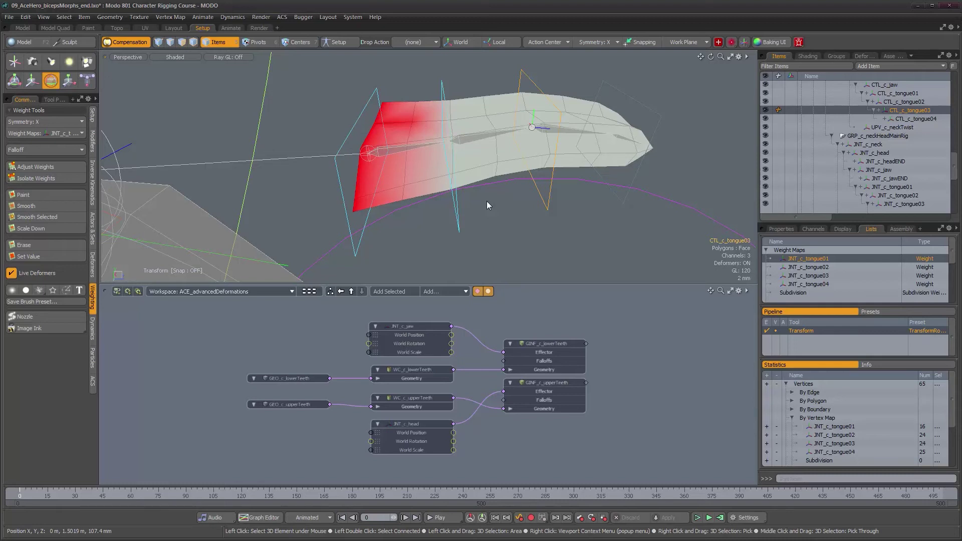
left_click_drag(486, 200, 546, 239, "alt")
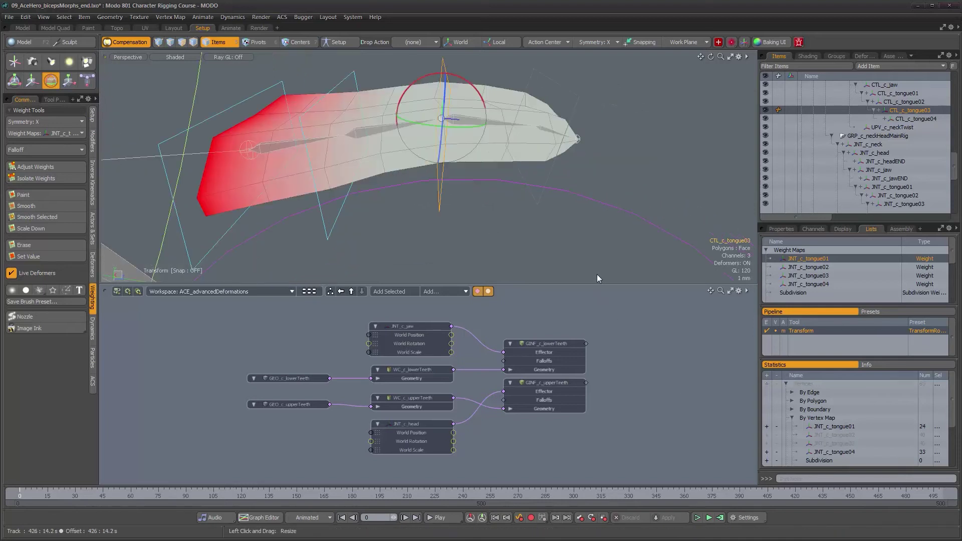
left_click_drag(478, 182, 489, 147, "alt")
mouse_move(493, 92)
left_mouse_down()
mouse_move(470, 75)
mouse_move(494, 111)
left_mouse_up()
key("ctrl+z")
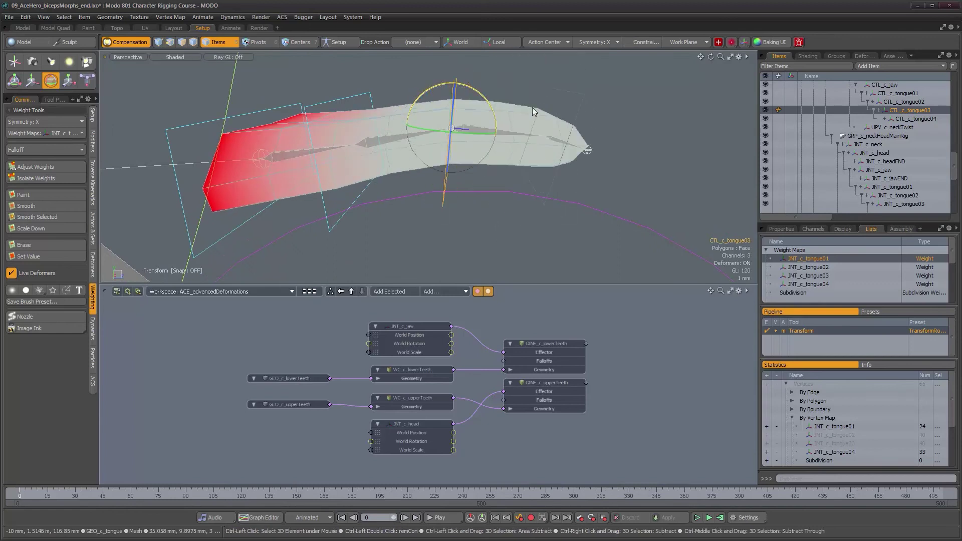
Step: Test the tongue tip by rotating CTL_c_tongue04 by -4° and moving it, and undo the move
left_click(581, 102)
mouse_move(534, 93)
left_mouse_down()
mouse_move(510, 104)
mouse_move(542, 93)
left_mouse_up()
left_click_drag(582, 159, 588, 146)
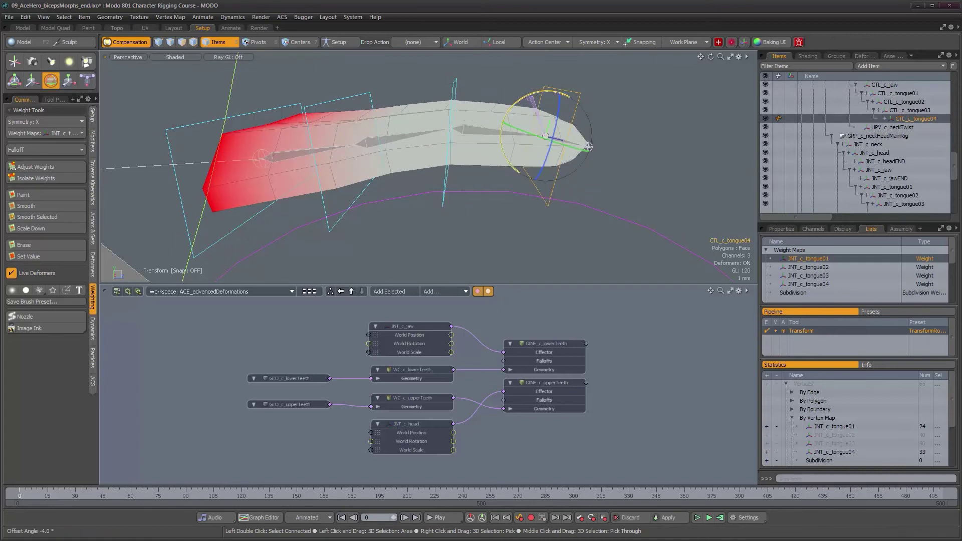
key("w")
left_click_drag(566, 114, 704, 111, "alt")
key("ctrl+z")
left_click_drag(568, 128, 591, 164, "alt")
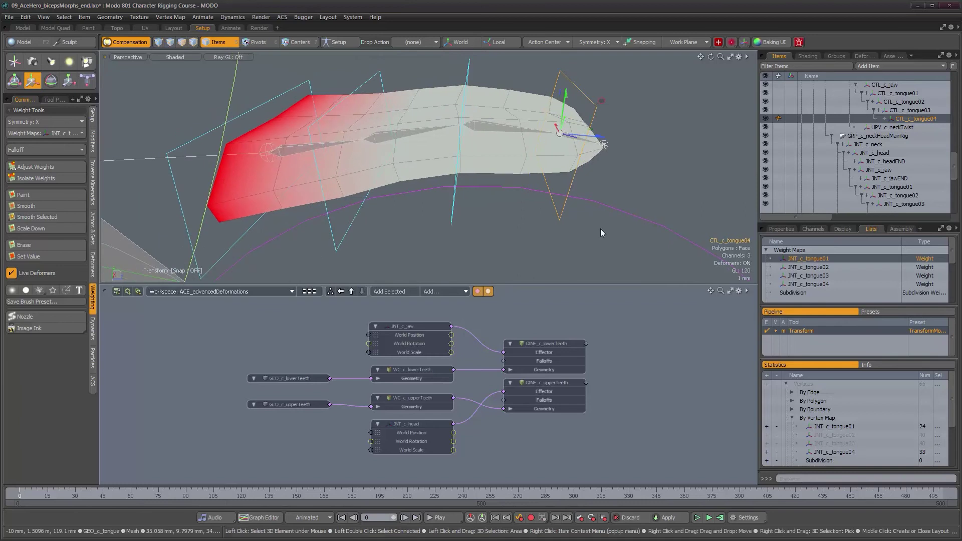
Step: Examine the JNT_c_tongue02 and JNT_c_tongue03 weight maps on the tongue from several angles
left_click(813, 268)
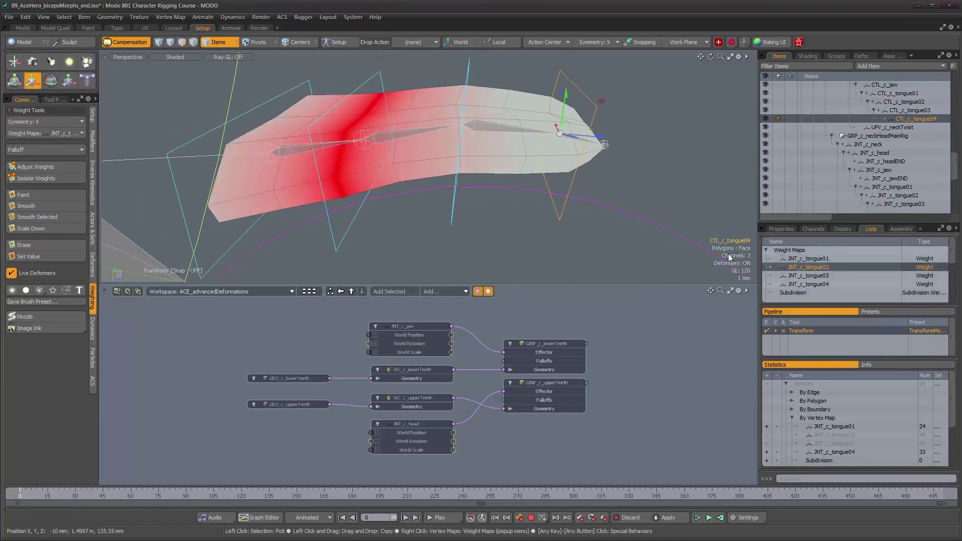
left_click(820, 277)
left_click_drag(460, 165, 369, 193, "alt")
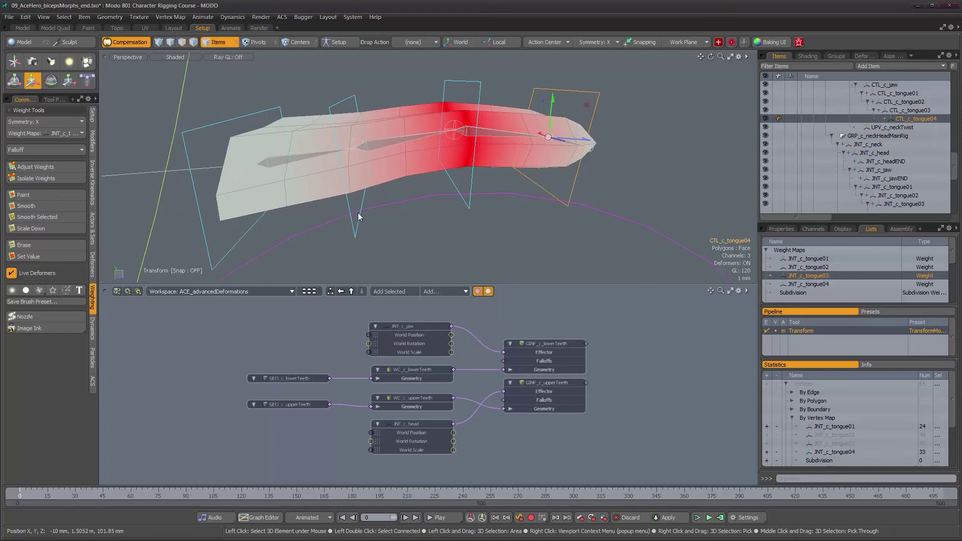
left_click_drag(455, 164, 518, 165, "alt")
left_click_drag(575, 199, 533, 207, "alt")
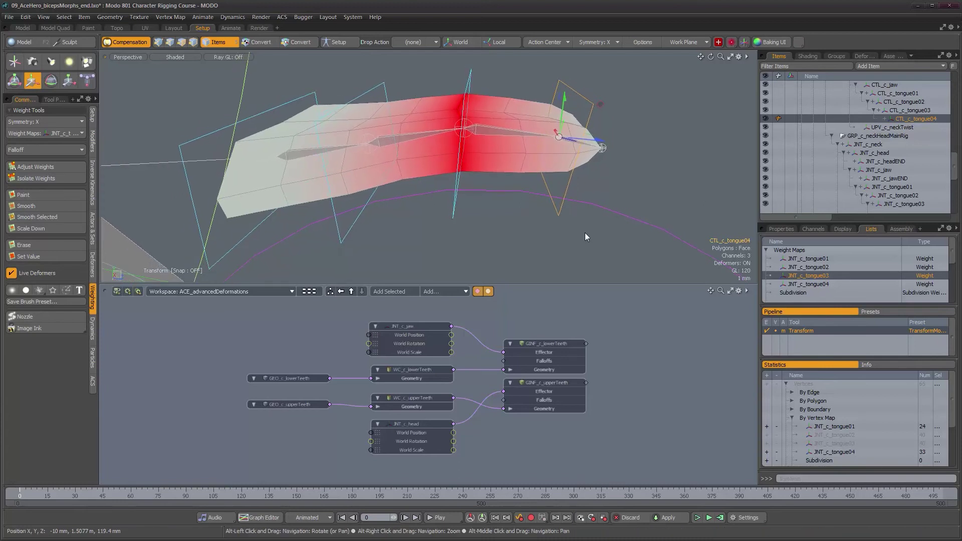
Step: Set CTL_c_tongue04's X rotation to 0° and zero all transforms of CTL_c_tongue01
left_click(780, 229)
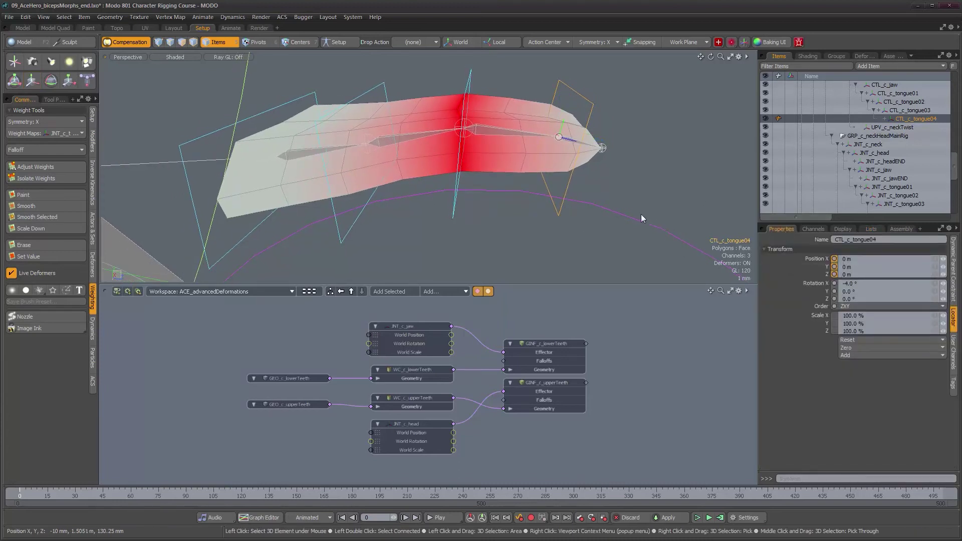
key("Return")
left_click(455, 200)
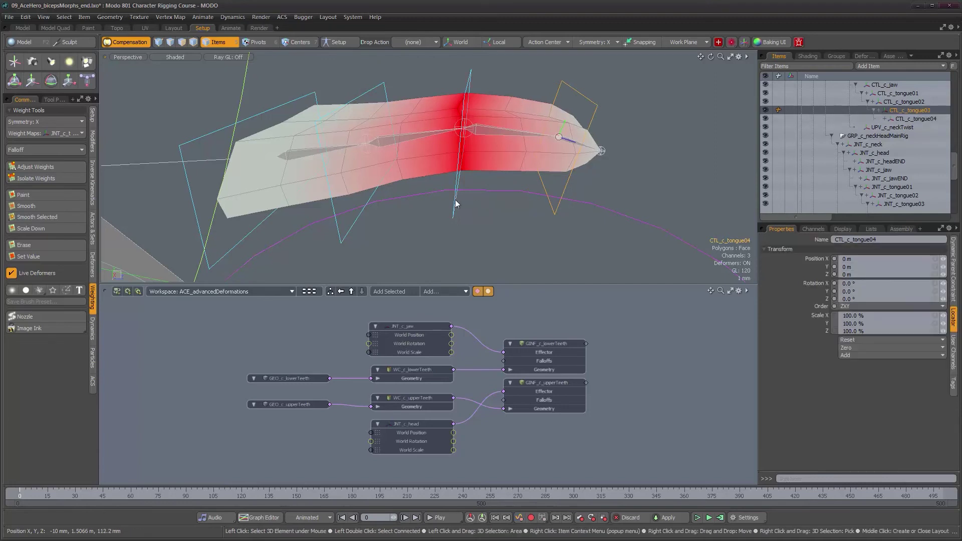
left_click_drag(401, 203, 344, 227, "alt")
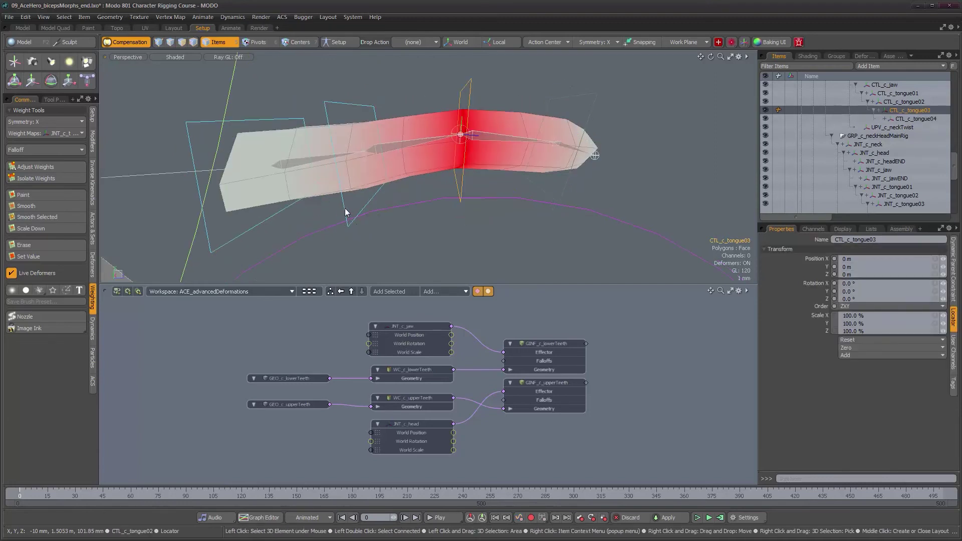
left_click(269, 218)
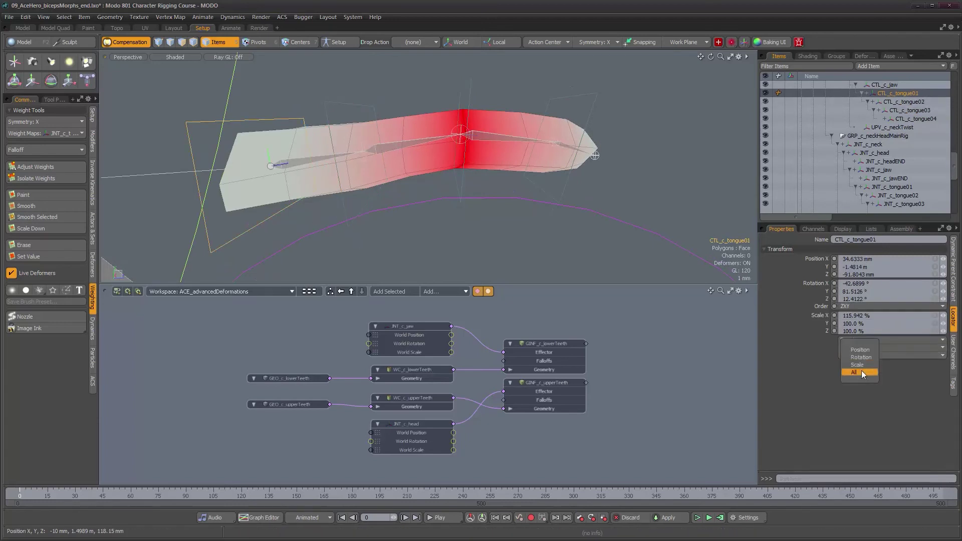
Step: Select the jaw controller CTL_c_jaw and deselect the active weight map so the tongue displays without weight colours
scroll(494, 200, "down", 4)
mouse_move(494, 201)
left_mouse_down("alt")
mouse_move(464, 205)
mouse_move(492, 205)
left_mouse_up("alt")
scroll(465, 206, "down", 4)
left_click_drag(634, 193, 620, 195, "alt")
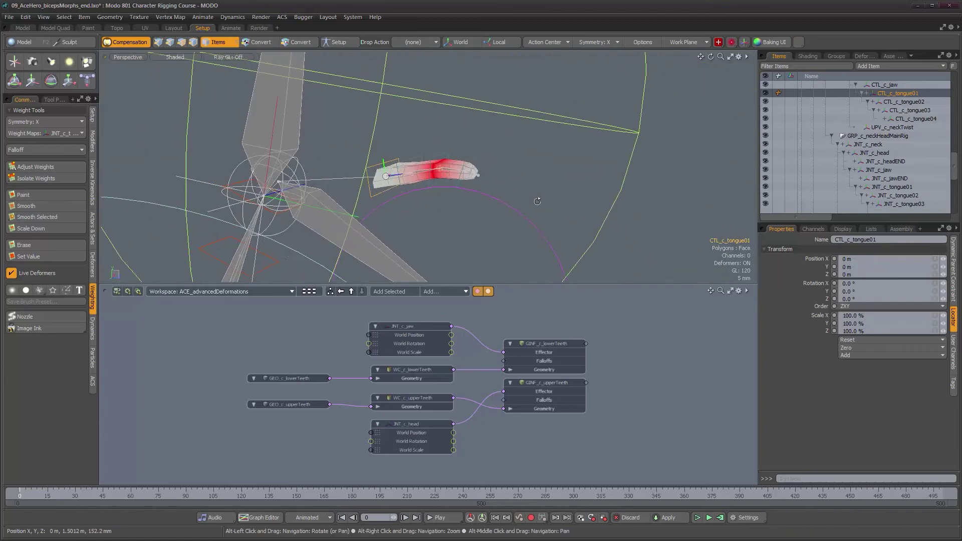
left_click(525, 218)
left_click_drag(525, 217, 537, 204, "alt")
left_click(863, 230)
left_click(777, 275)
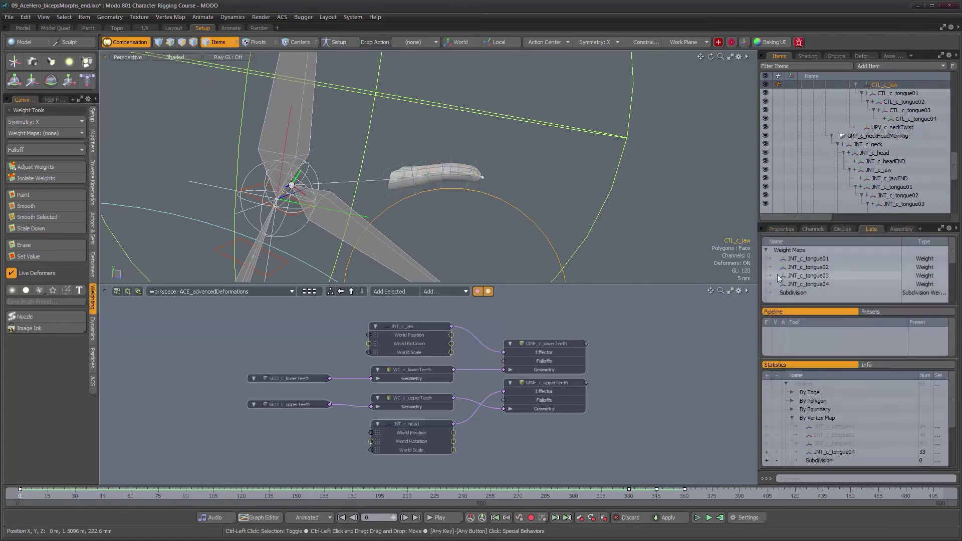
Step: Go to frame 330 and make the lower teeth, tongue, upper teeth and GEO_c_AceBody_bindMesh visible
left_click(629, 495)
scroll(822, 162, "up", 5)
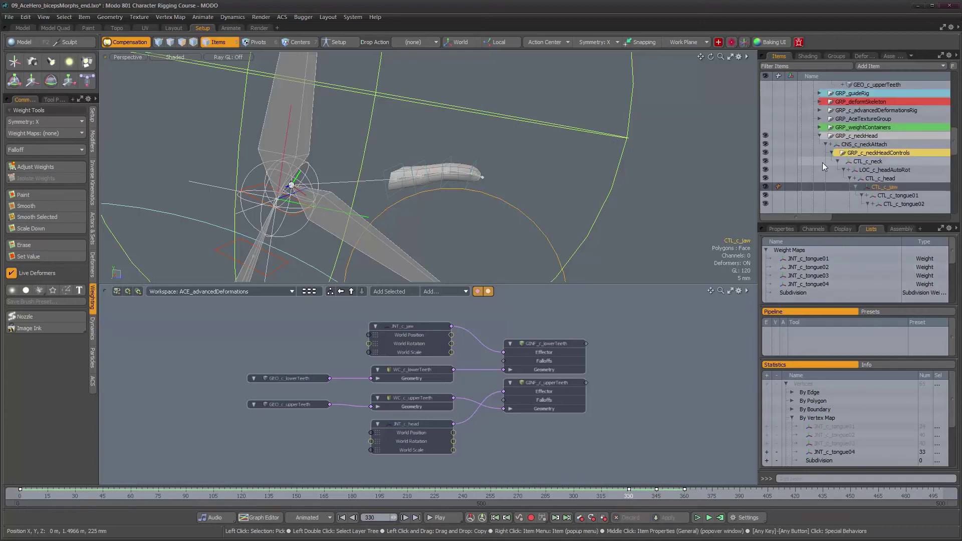
scroll(822, 163, "up", 3)
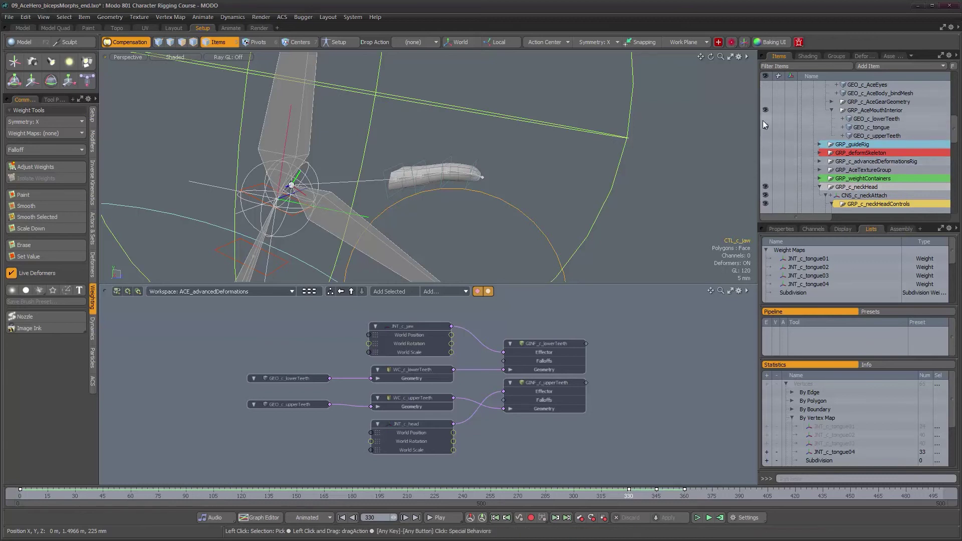
left_click_drag(763, 121, 765, 133)
left_click(765, 136)
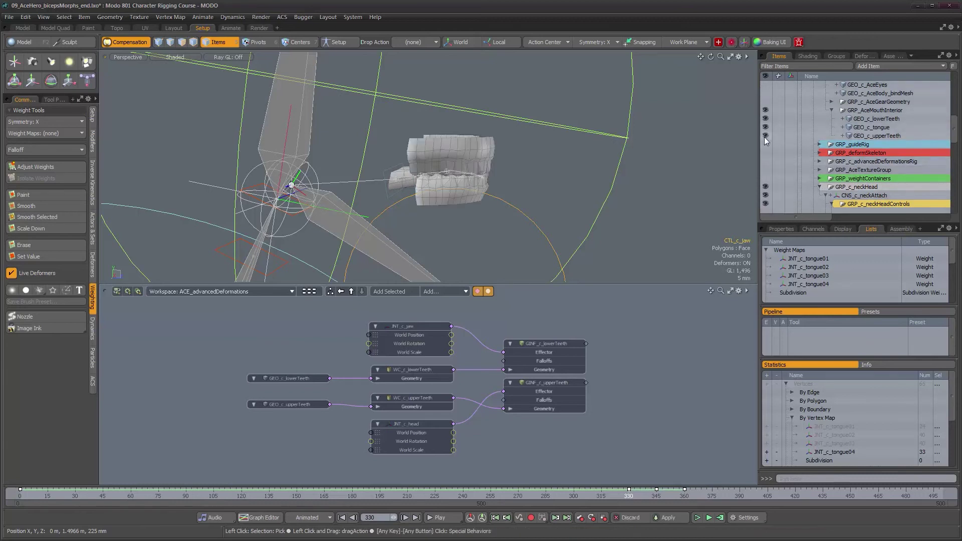
left_click(768, 94)
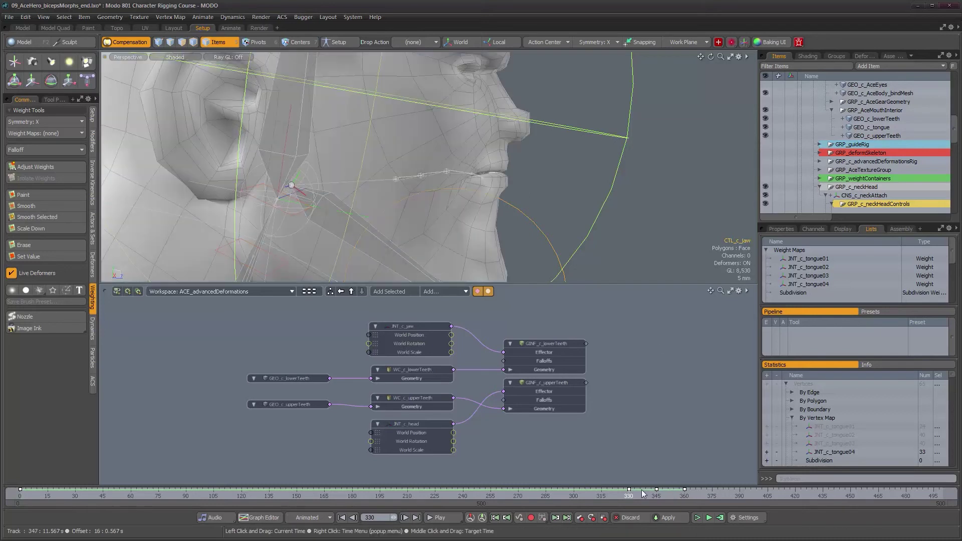
Step: Scrub the jaw animation to frame 344 and examine the teeth and tongue inside the open mouth
left_click_drag(512, 230, 484, 239, "alt")
left_click_drag(632, 497, 654, 496)
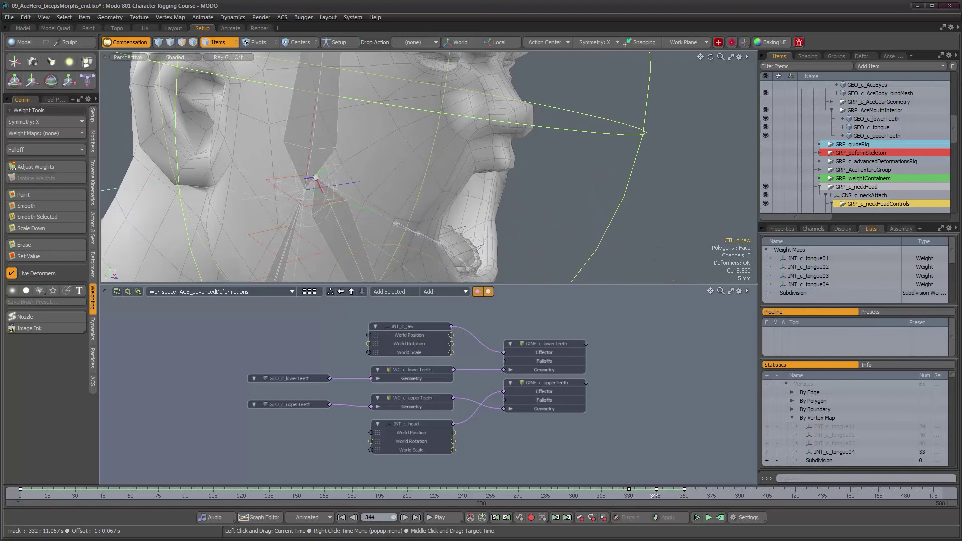
left_click_drag(460, 214, 449, 150, "alt")
Step: Check the tongue tip controller CTL_c_tongue04 with the rotate and move tools while the jaw is open
left_click(422, 145)
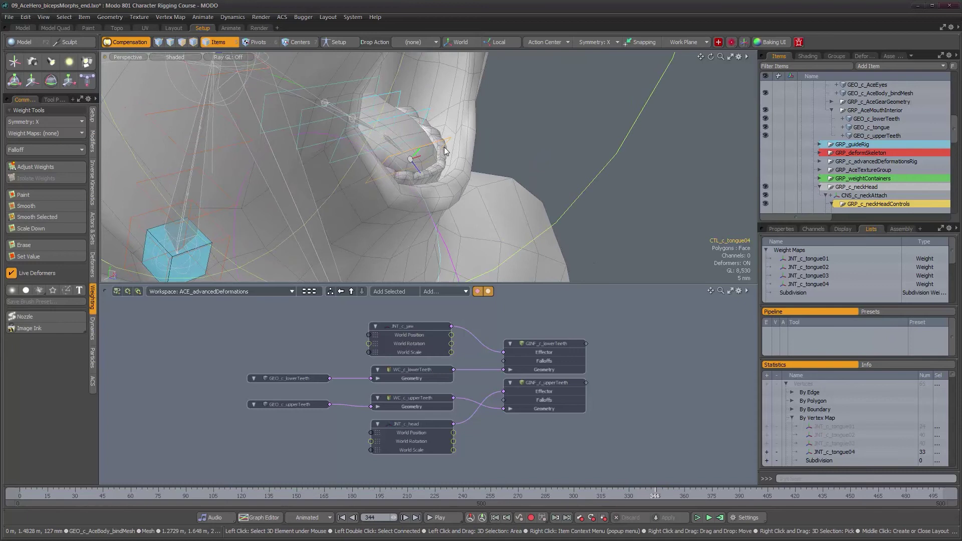
key("e")
key("w")
left_click_drag(429, 124, 514, 187)
key("e")
key("w")
key("q")
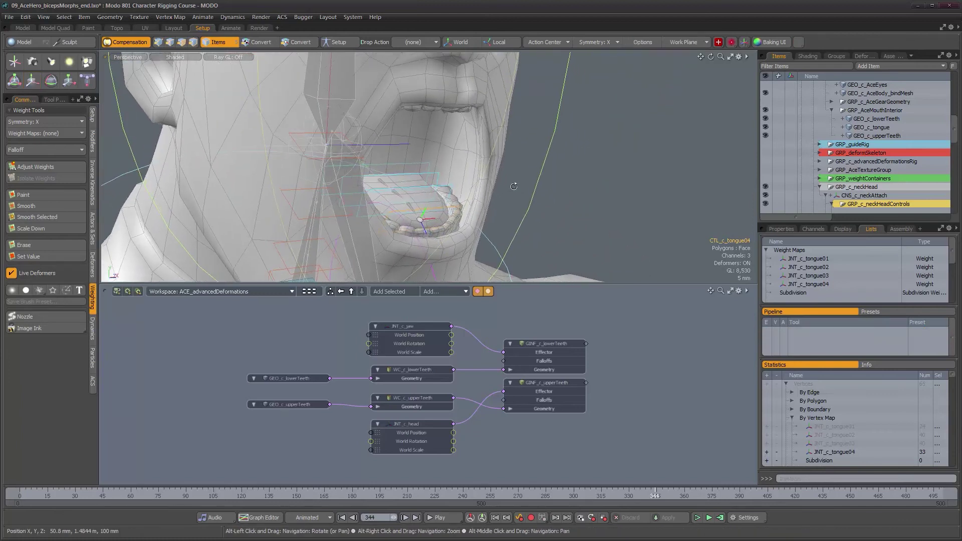
right_click_drag(514, 186, 450, 179, "alt")
middle_click_drag(450, 179, 428, 198, "alt")
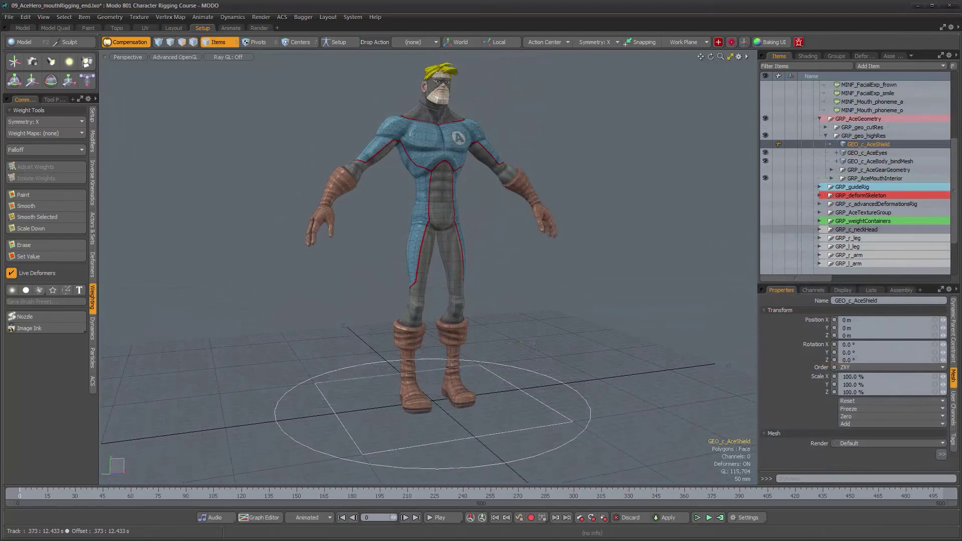
Step: Make GEO_c_AceShield visible and view the shield mesh at the character's feet from the side
left_click_drag(492, 248, 493, 251, "alt")
middle_click_drag(491, 240, 487, 251, "alt")
mouse_move(487, 251)
right_mouse_down("alt")
mouse_move(486, 226)
mouse_move(494, 236)
right_mouse_up("alt")
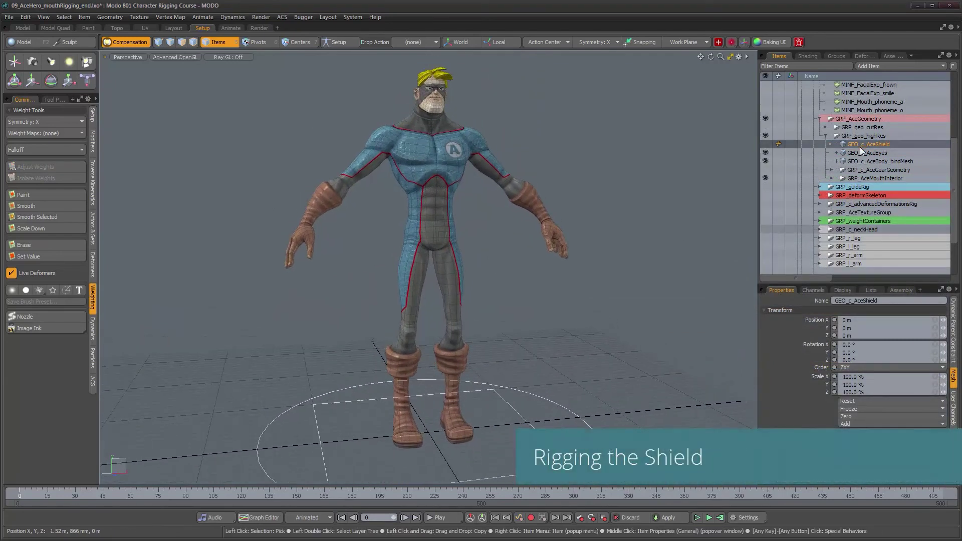
left_click(765, 144)
left_click_drag(547, 250, 782, 222, "alt")
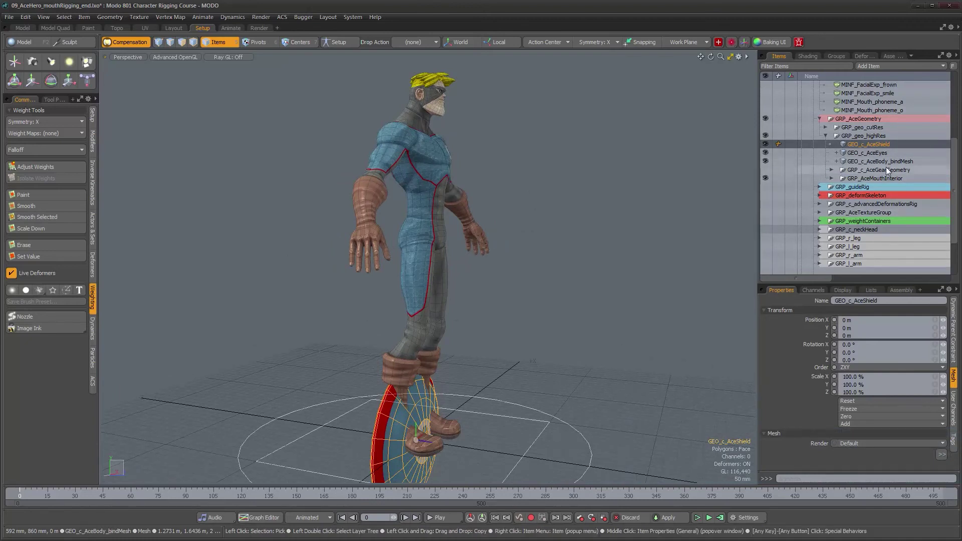
Step: Temporarily show GRP_c_AceGearGeometry to view the character's gear, and hide the group again
left_click(765, 170)
left_click_drag(448, 251, 408, 251, "alt")
middle_click_drag(436, 213, 421, 260, "alt")
right_click_drag(421, 260, 457, 260, "alt")
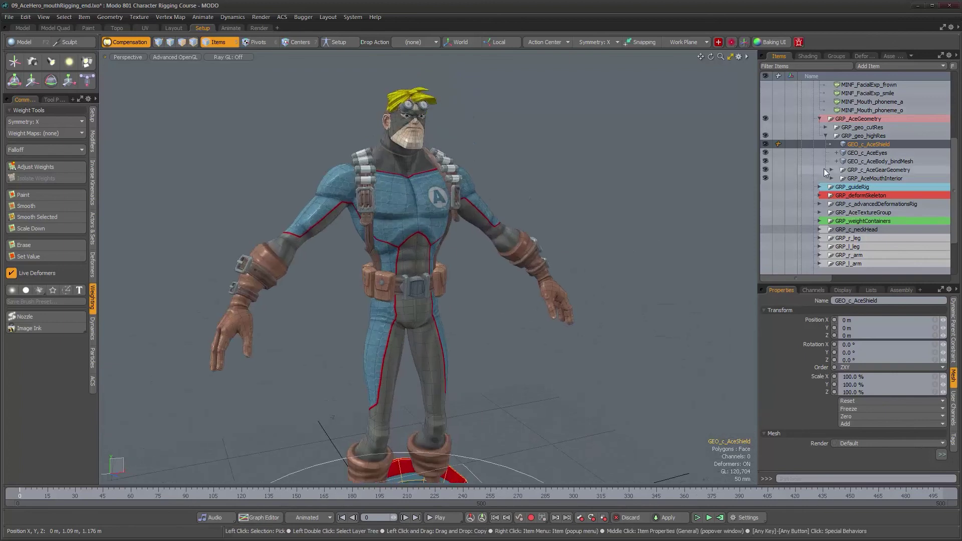
left_click(765, 170)
Step: Create a locator at the shield's centre and name it CTL_c_shield
middle_click_drag(507, 335, 502, 166, "alt")
left_click_drag(466, 306, 446, 303, "alt")
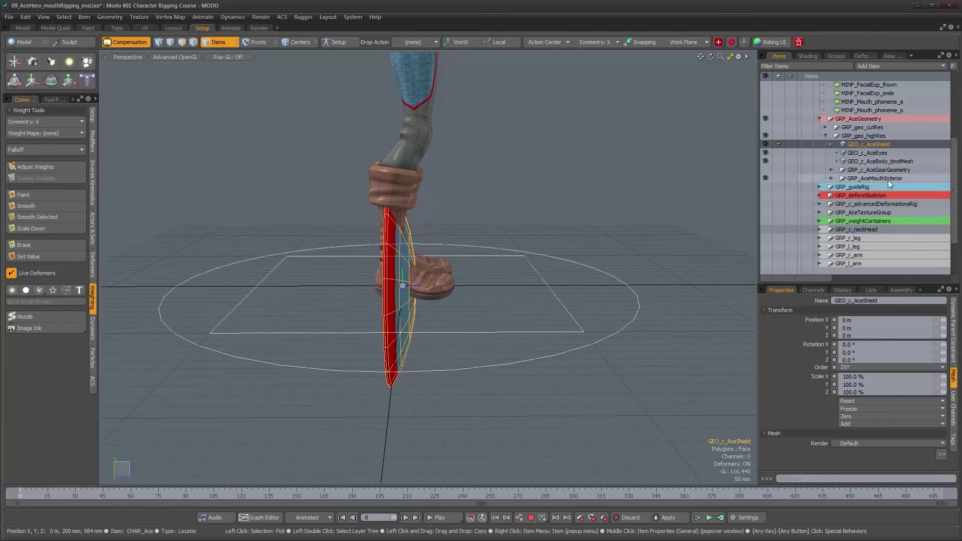
left_click_drag(350, 277, 598, 297, "alt")
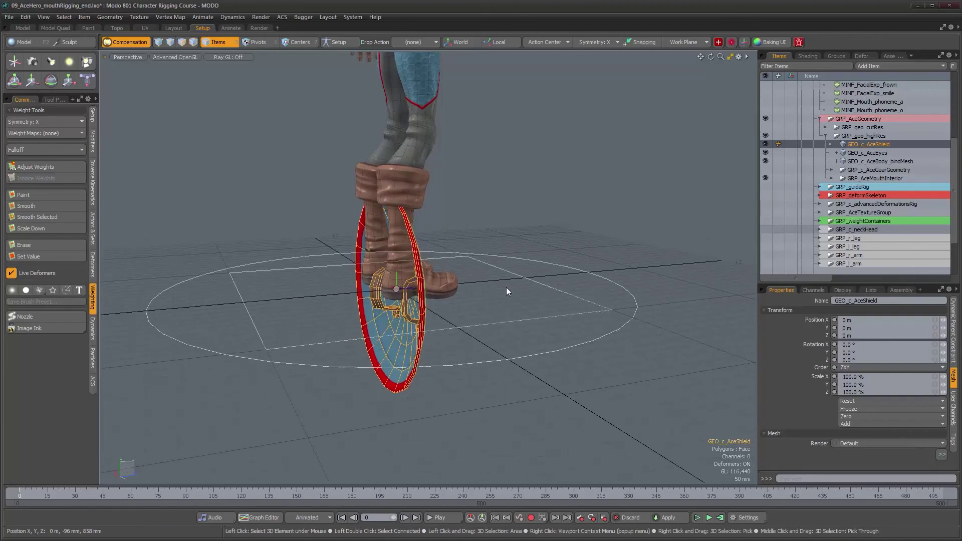
key("ctrl+l")
left_click_drag(489, 298, 475, 300, "alt")
left_click_drag(585, 294, 446, 296, "alt")
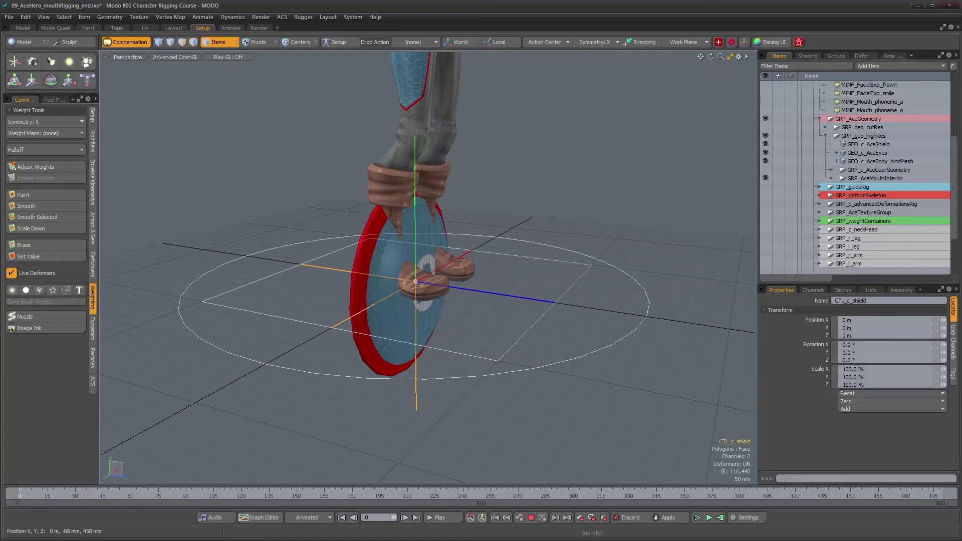
Step: Give CTL_c_shield a custom circle shape on the Z axis that replaces the default display, with Solid disabled
left_click(849, 291)
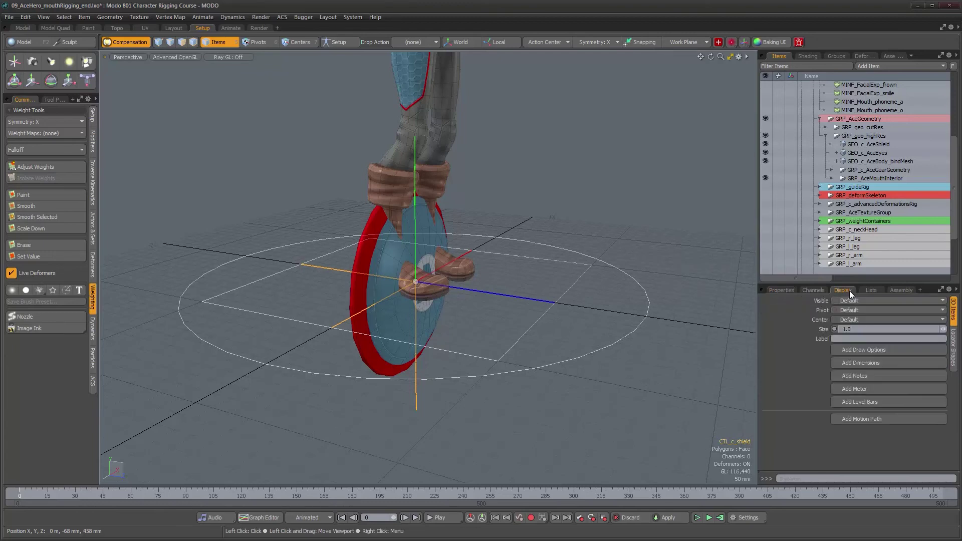
left_click(954, 349)
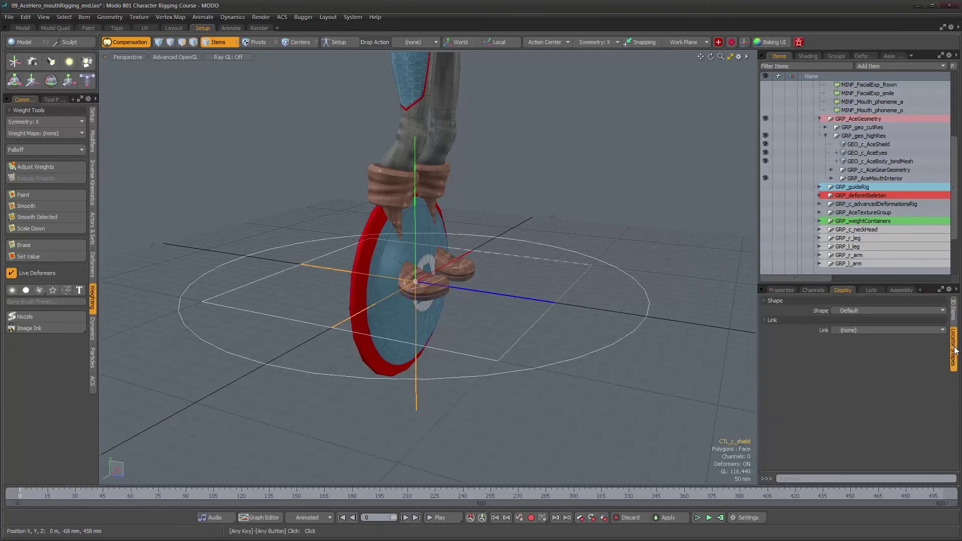
left_click(873, 316)
left_click(873, 333)
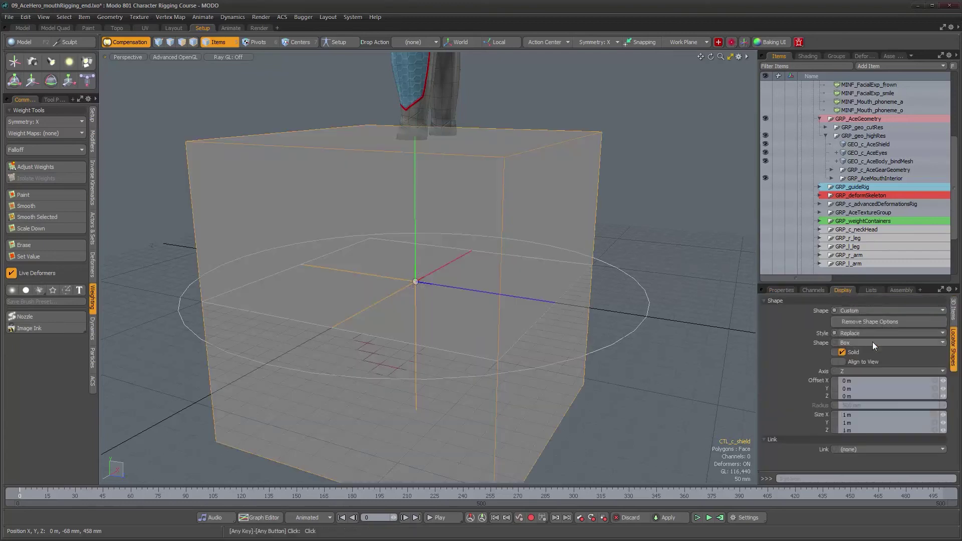
left_click(873, 342)
left_click(878, 394)
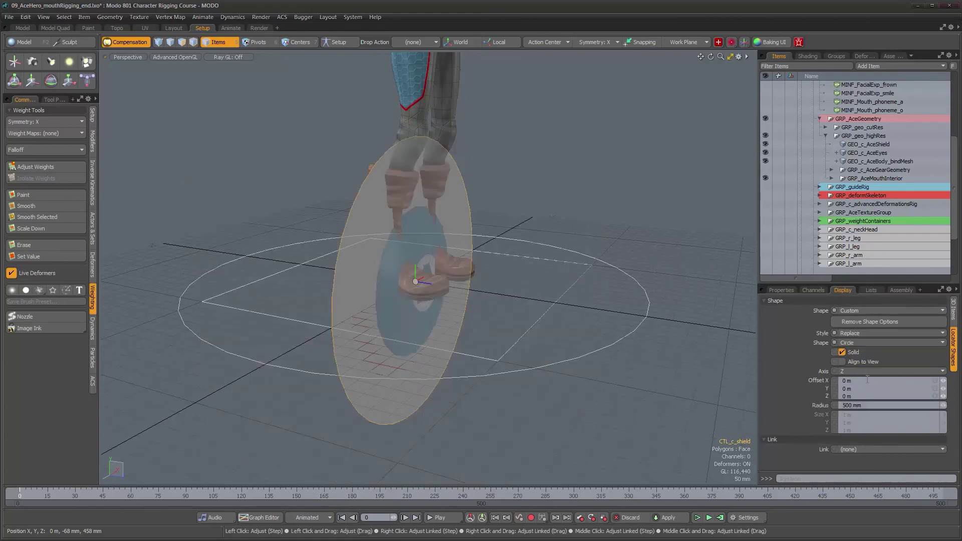
left_click(844, 354)
Step: Set the radius of CTL_c_shield's circle to 396 mm so it surrounds the shield
left_click_drag(498, 342, 451, 338, "alt")
left_click_drag(614, 362, 502, 334, "alt")
left_click_drag(944, 405, 919, 406)
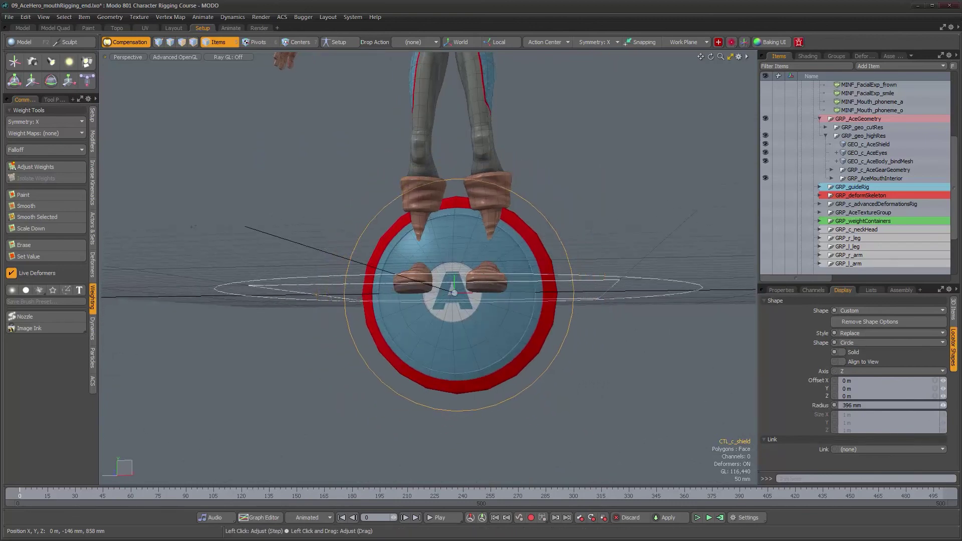
left_click_drag(436, 285, 489, 294, "alt")
left_click_drag(401, 305, 512, 302, "alt")
Step: Create another locator at the shield's centre and name it DEF_c_shield
key("ctrl+g")
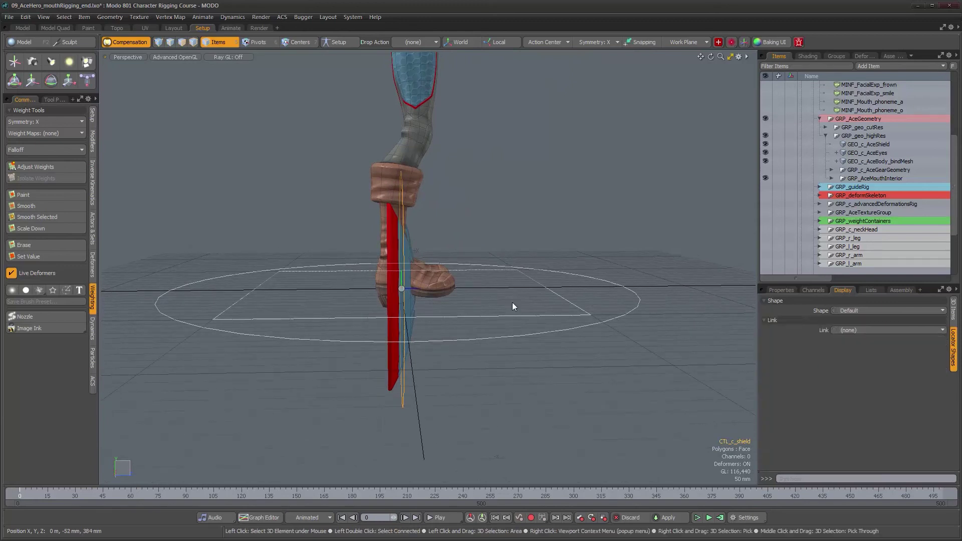
left_click(781, 291)
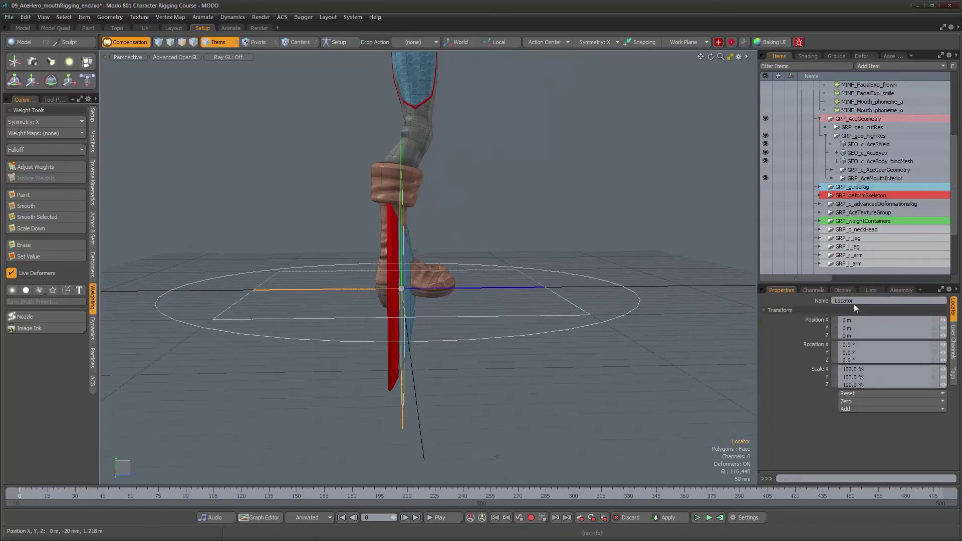
type("DEF_c_shield")
Step: Bring back the schematic view and create a new active schematic workspace named ACE_props
key("KP_0")
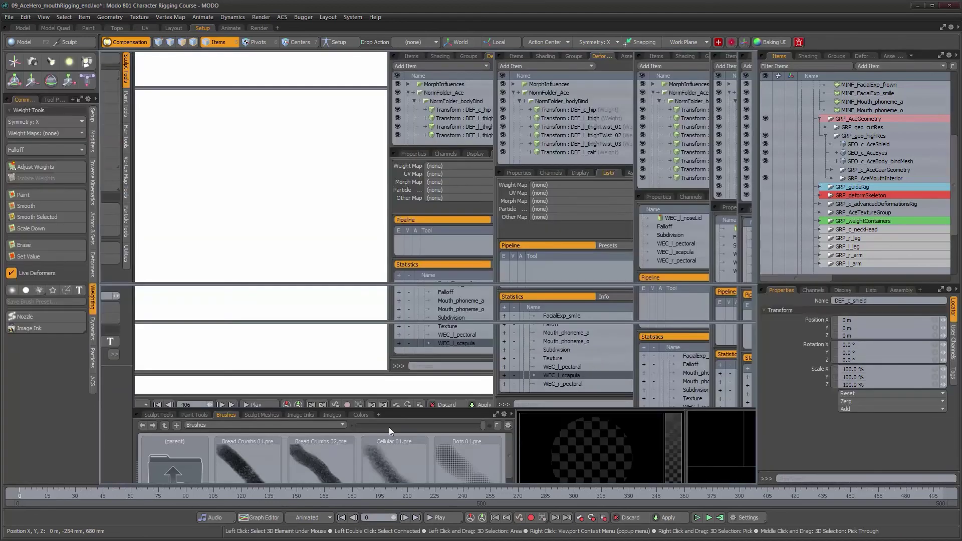
left_click(117, 292)
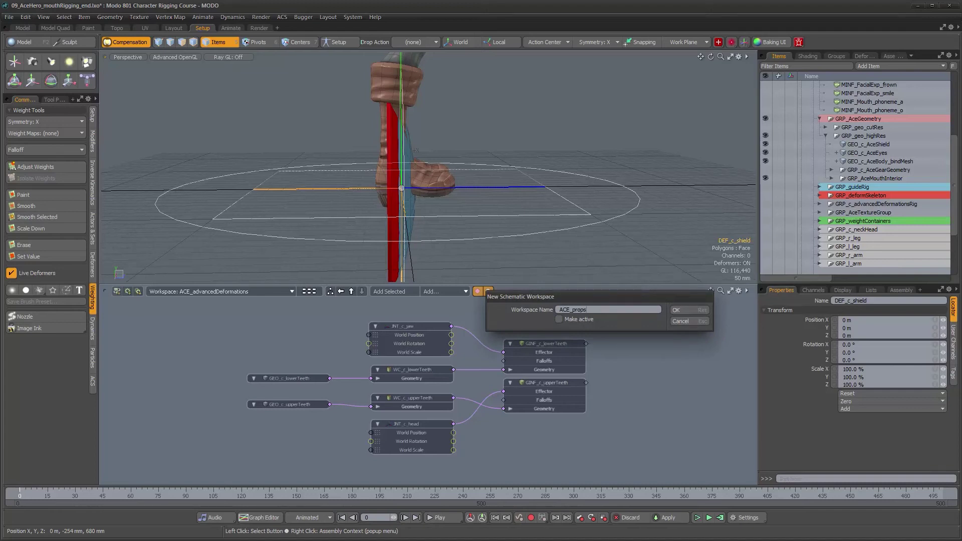
left_click(677, 311)
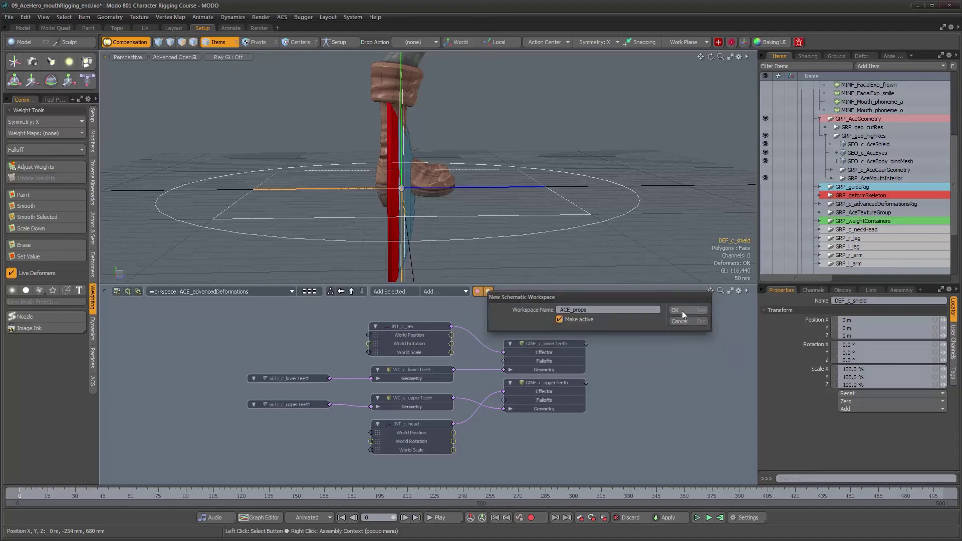
Step: Add DEF_c_shield and GEO_c_AceShield to the ACE_props schematic, placing the mesh node below the locator node
left_click(386, 291)
left_click_drag(442, 379, 335, 382)
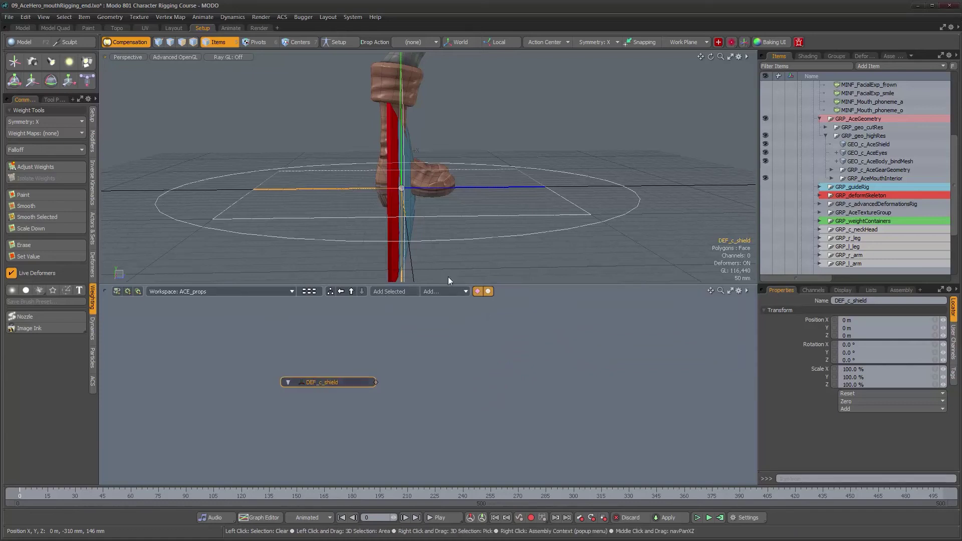
left_click_drag(437, 243, 399, 250, "alt")
left_click(390, 178)
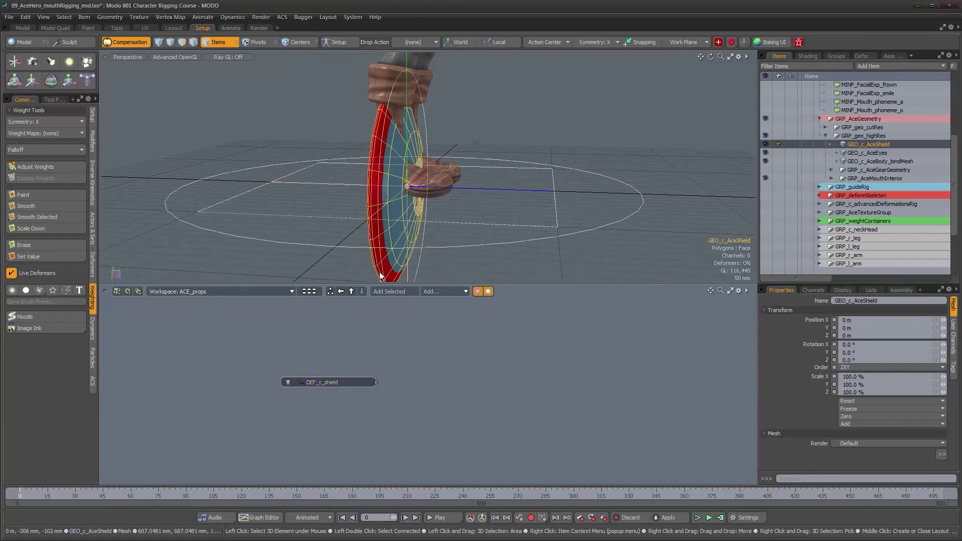
left_click(381, 292)
left_click_drag(451, 390, 318, 423)
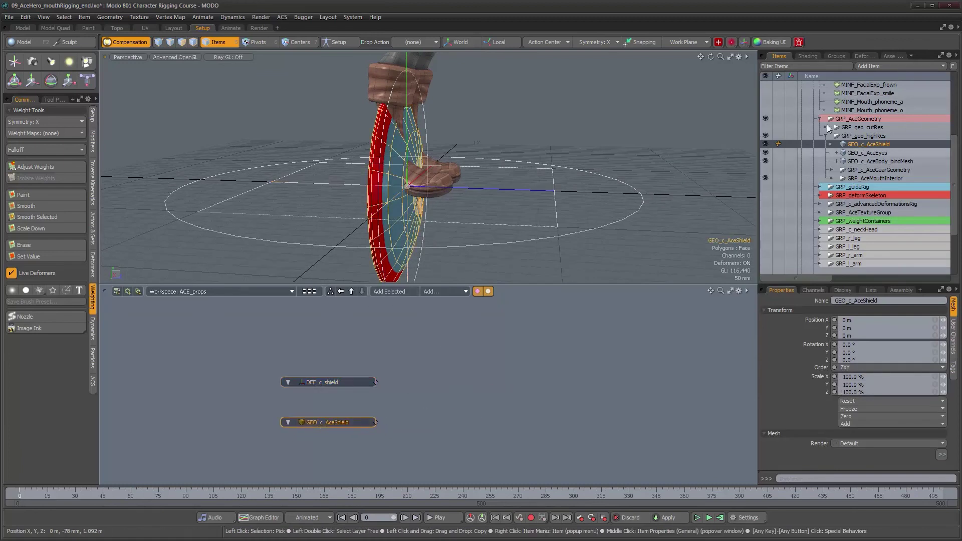
Step: Add a Weight Container item to the scene for the shield
left_click(869, 67)
mouse_move(871, 66)
left_click(927, 67)
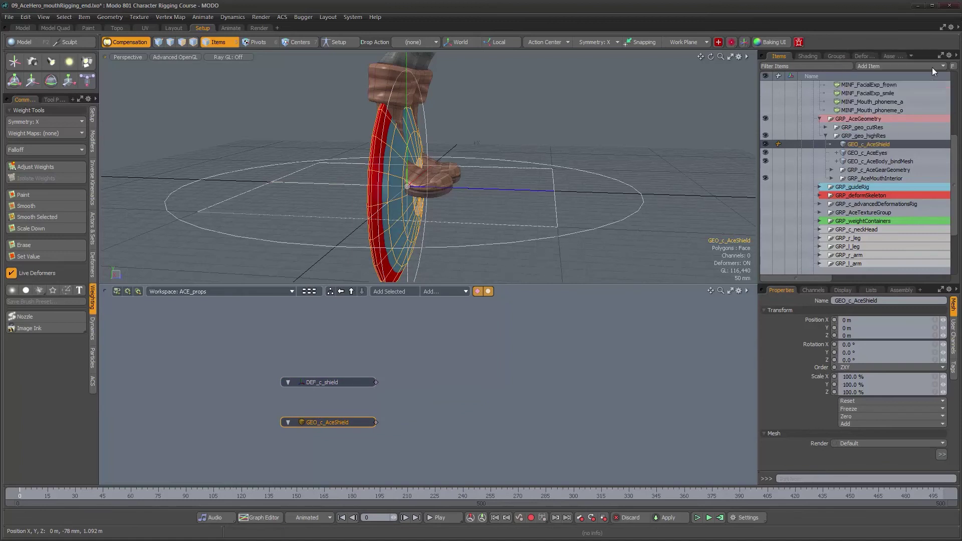
Step: Move the new Weight Container out of the high-res geometry group to just above CTL_c_shield and rename it WC_c_shield
left_click_drag(956, 229, 955, 273)
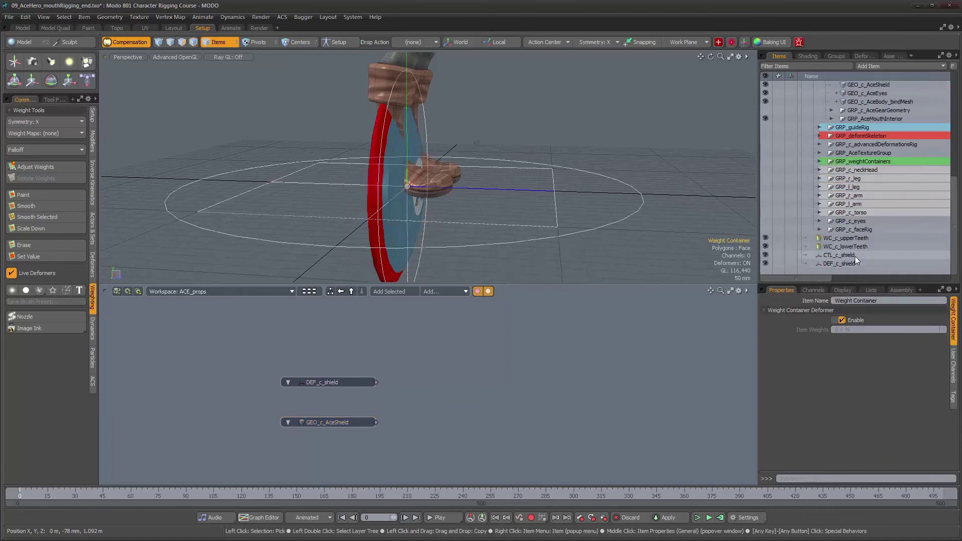
scroll(855, 257, "up", 7)
scroll(854, 257, "down", 3)
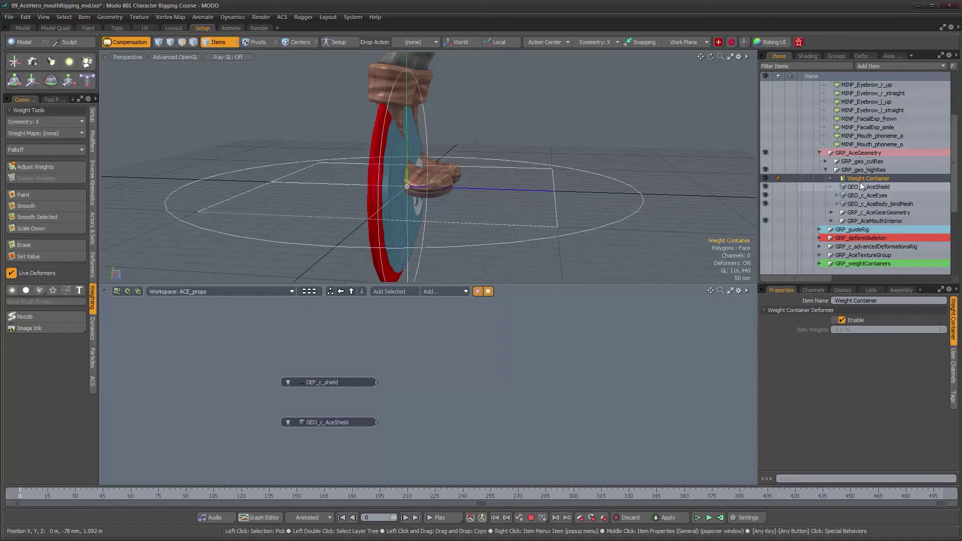
scroll(853, 180, "up", 2)
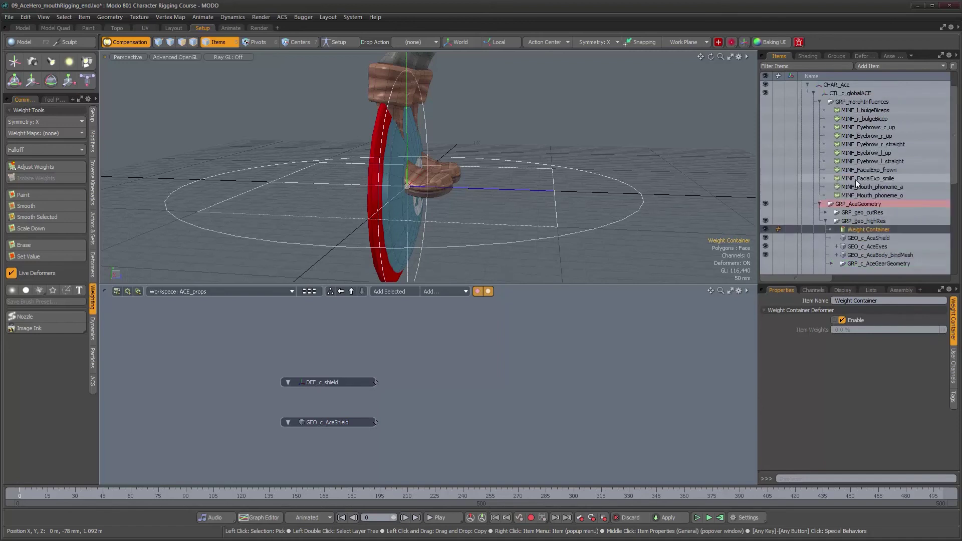
left_click_drag(854, 229, 839, 250)
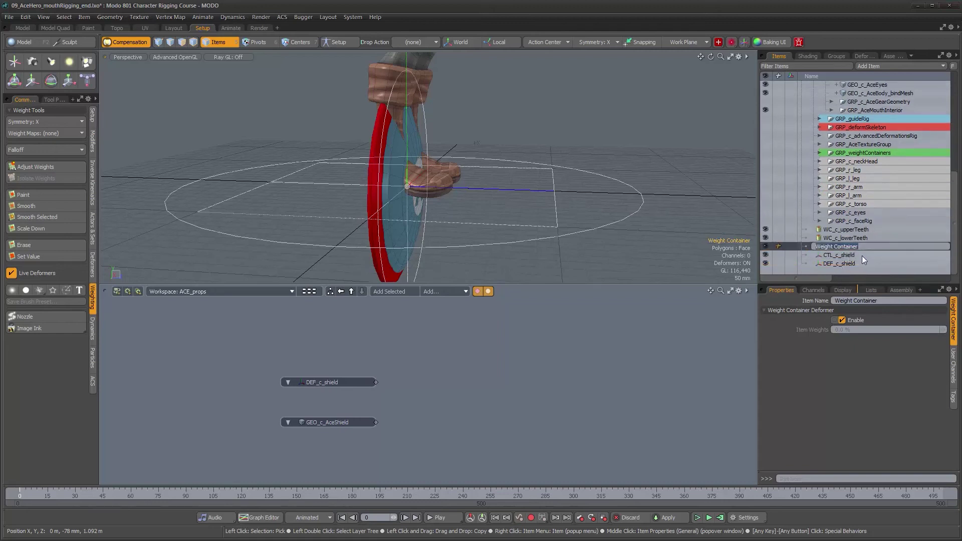
type("WC_c_s")
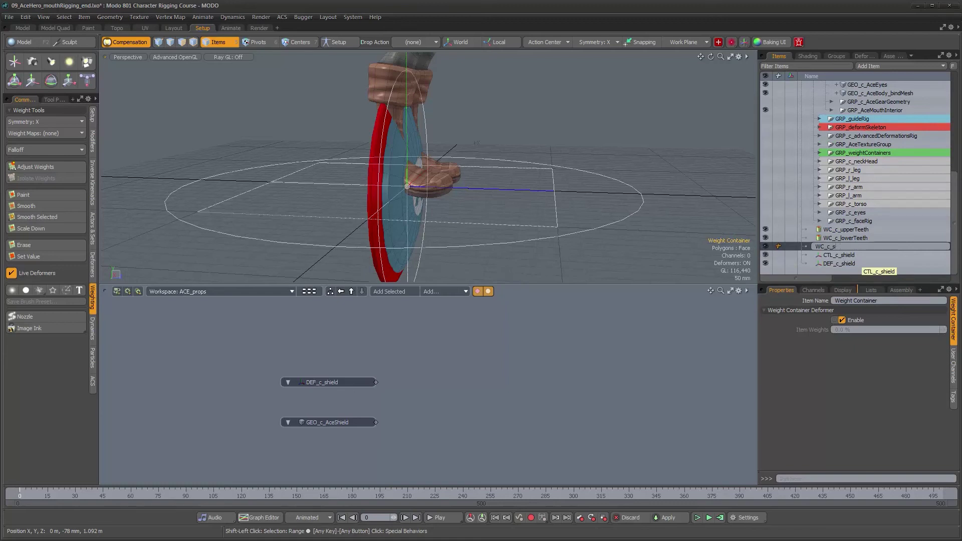
type("hield")
key("Return")
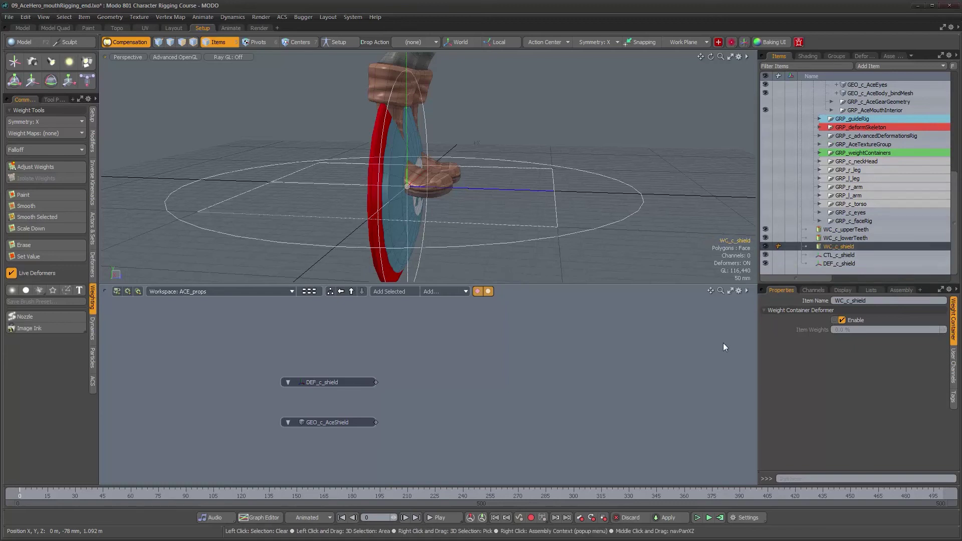
Step: Add WC_c_shield to the ACE_props schematic and connect GEO_c_AceShield to its Geometry input
left_click(392, 292)
left_click_drag(499, 426, 458, 413)
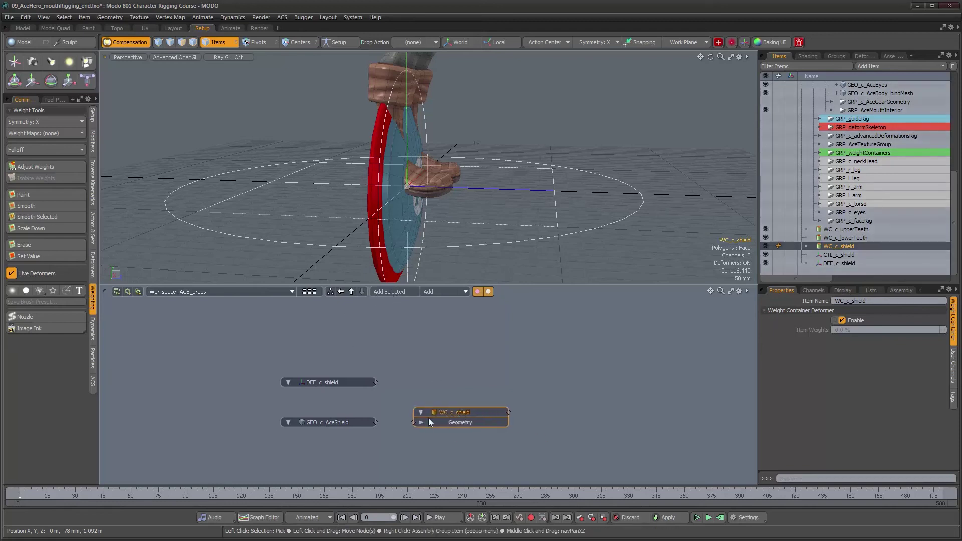
left_click_drag(376, 422, 467, 413)
right_click(468, 412)
left_click(441, 353)
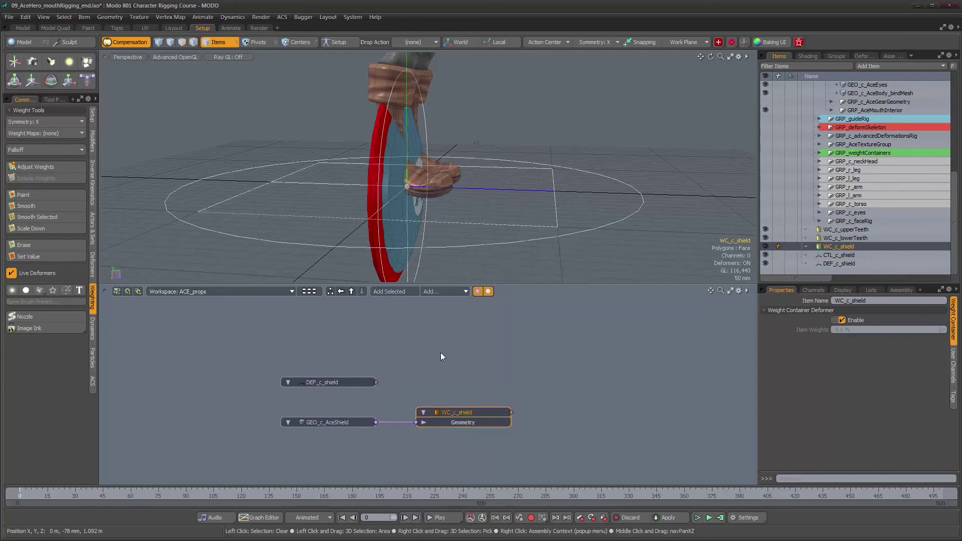
Step: Add a General Influence driven by WC_c_shield, place its node beyond the container, and name it GINF_c_shield
left_click(438, 296)
left_click(452, 416)
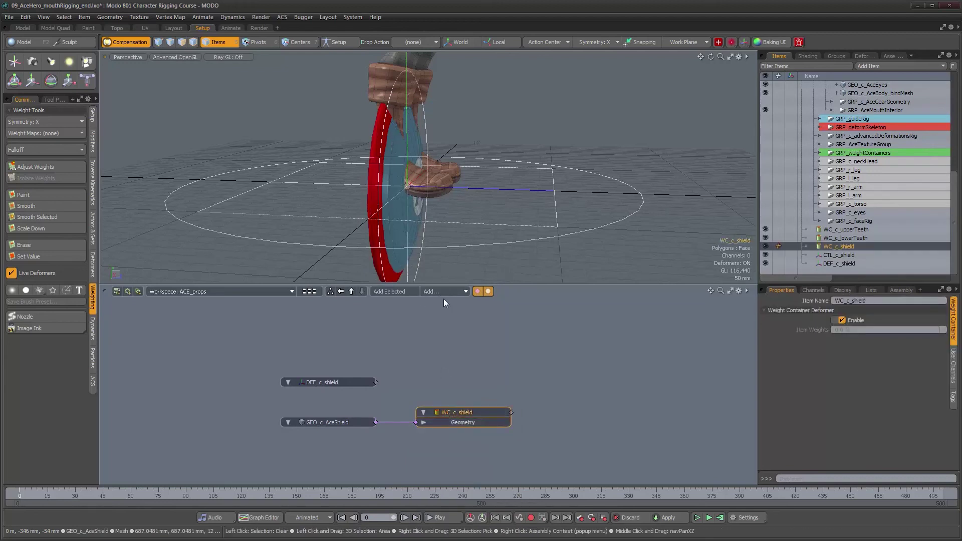
left_click(444, 292)
mouse_move(443, 322)
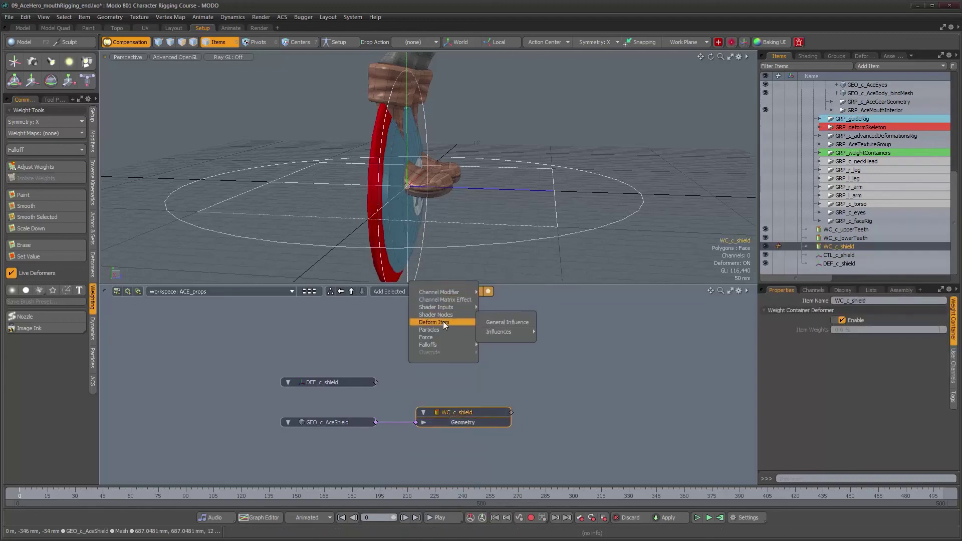
left_click(503, 324)
left_click_drag(477, 429, 612, 393)
double_click(613, 392)
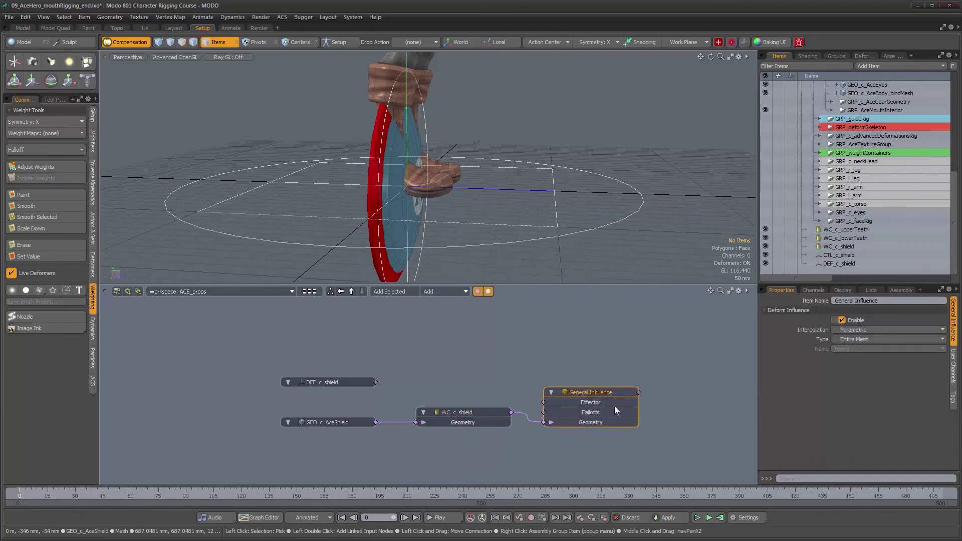
type("GINF_c_shield")
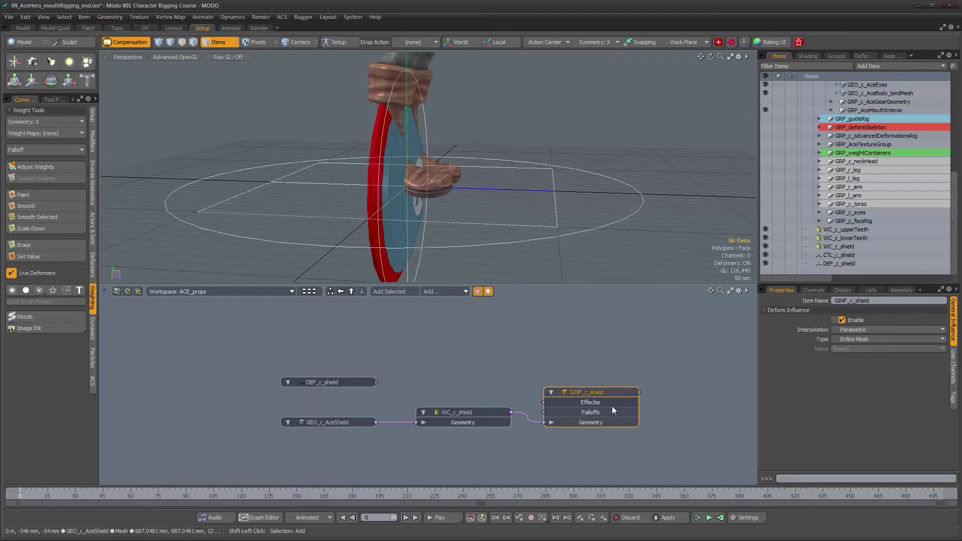
Step: In setup mode, connect DEF_c_shield to the Effector input of GINF_c_shield, and leave setup mode
left_click(341, 45)
left_click_drag(376, 382, 544, 403)
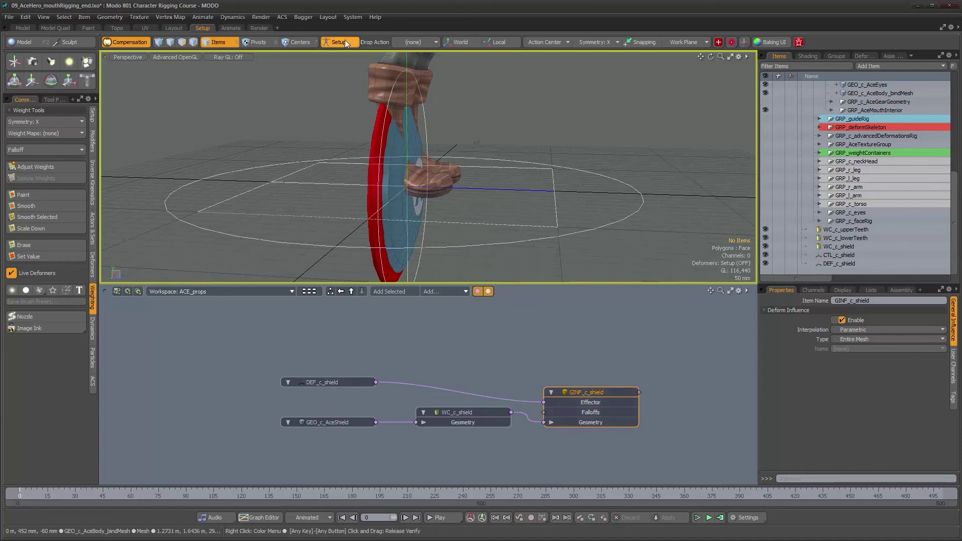
left_click(345, 42)
Step: Select all vertices of the shield mesh and add those points to the WC_c_shield weight container
left_click(397, 214)
left_click_drag(397, 214, 426, 197, "alt")
scroll(412, 201, "down", 2)
key("space")
scroll(416, 203, "down", 1)
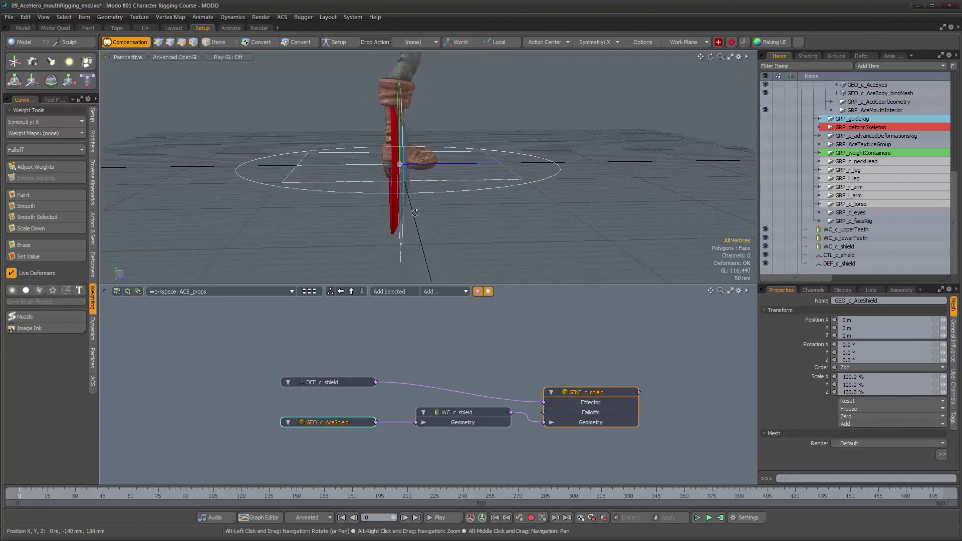
mouse_move(472, 89)
middle_mouse_down()
mouse_move(325, 255)
mouse_move(350, 260)
middle_mouse_up()
mouse_move(356, 197)
left_mouse_down("alt")
mouse_move(481, 198)
mouse_move(432, 197)
mouse_move(483, 213)
mouse_move(385, 215)
mouse_move(416, 330)
mouse_move(446, 369)
left_mouse_up("alt")
left_click(462, 414)
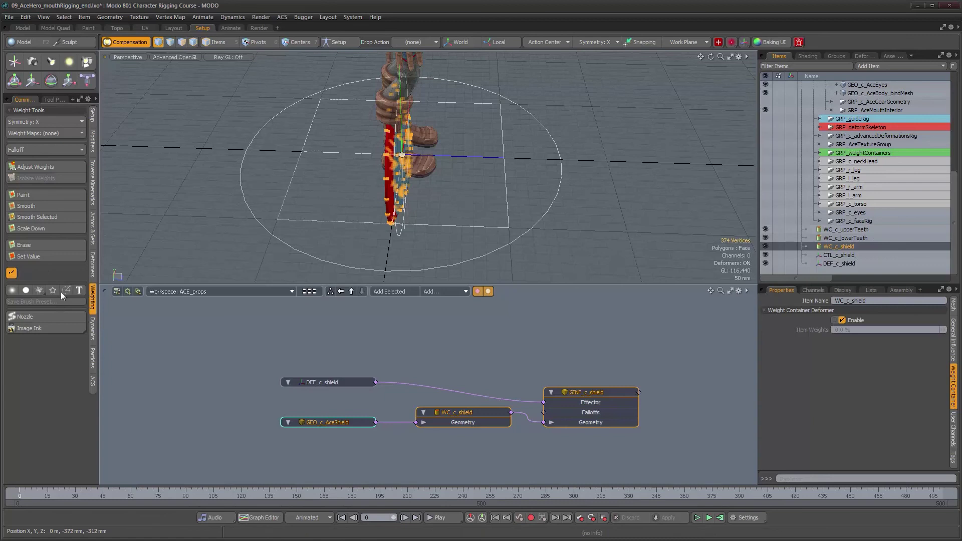
left_click(91, 266)
left_click(37, 329)
left_click_drag(431, 220, 566, 133, "alt")
left_click(582, 229)
key("5")
left_click_drag(591, 321, 562, 321, "alt")
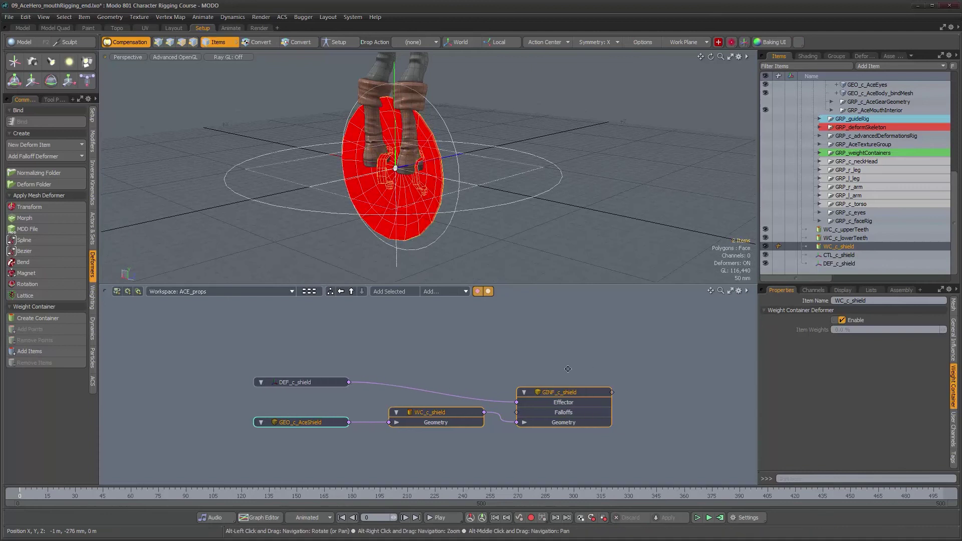
Step: Test the shield's deformation by transforming DEF_c_shield, and undo the change
left_click(325, 383)
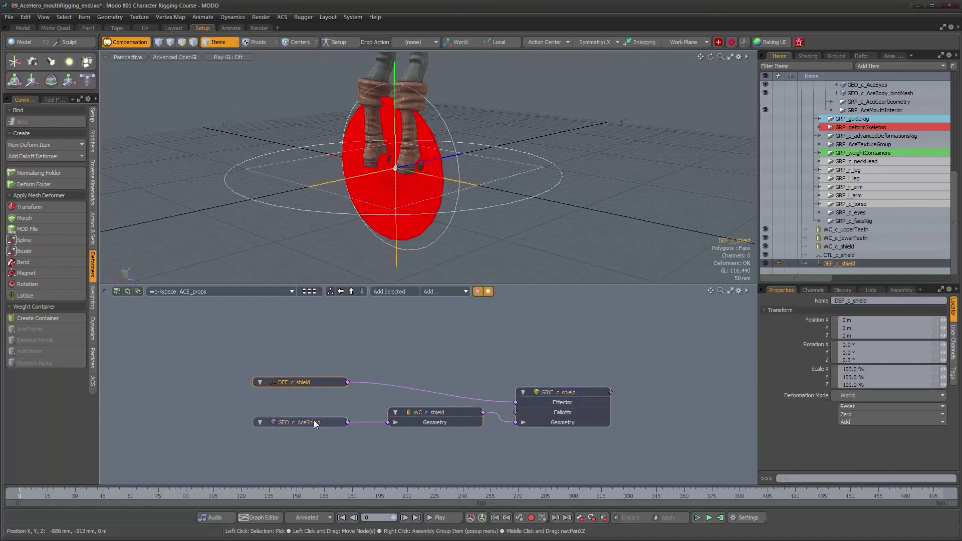
mouse_move(556, 177)
left_mouse_down("alt")
mouse_move(486, 192)
mouse_move(445, 186)
mouse_move(505, 157)
mouse_move(649, 125)
mouse_move(506, 150)
mouse_move(348, 146)
mouse_move(468, 146)
mouse_move(603, 164)
mouse_move(545, 190)
left_mouse_up("alt")
key("w")
key("ctrl+z")
Step: In setup mode, reconnect DEF_c_shield to the Effector input of GINF_c_shield, and leave setup mode
left_click(585, 393)
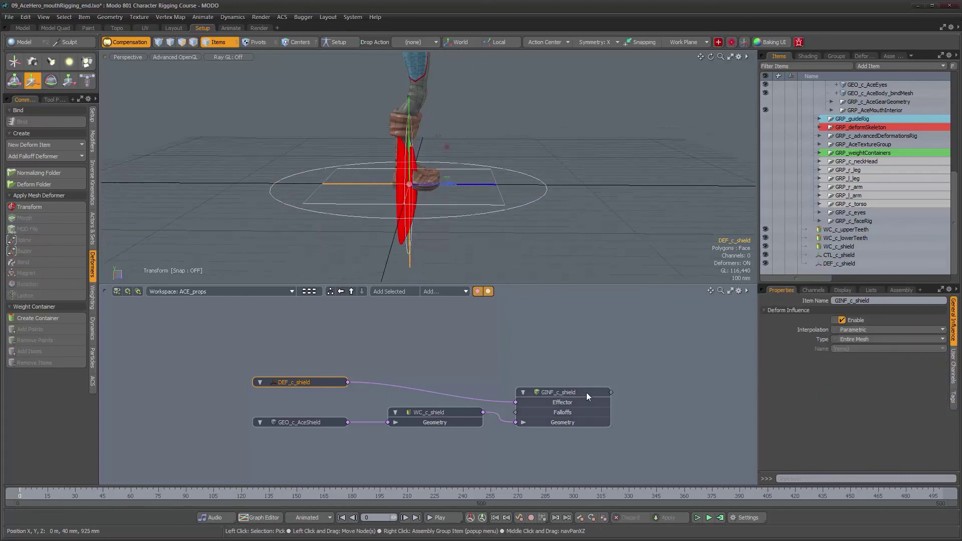
right_click_drag(414, 349, 424, 350, "alt")
left_click(338, 43)
left_click_drag(512, 412, 340, 388)
left_click_drag(532, 422, 543, 429)
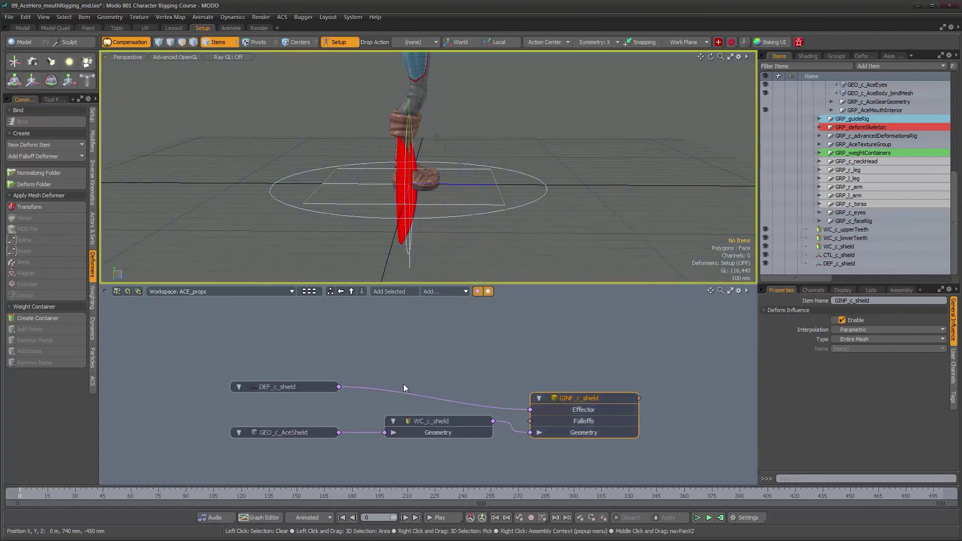
left_click(347, 48)
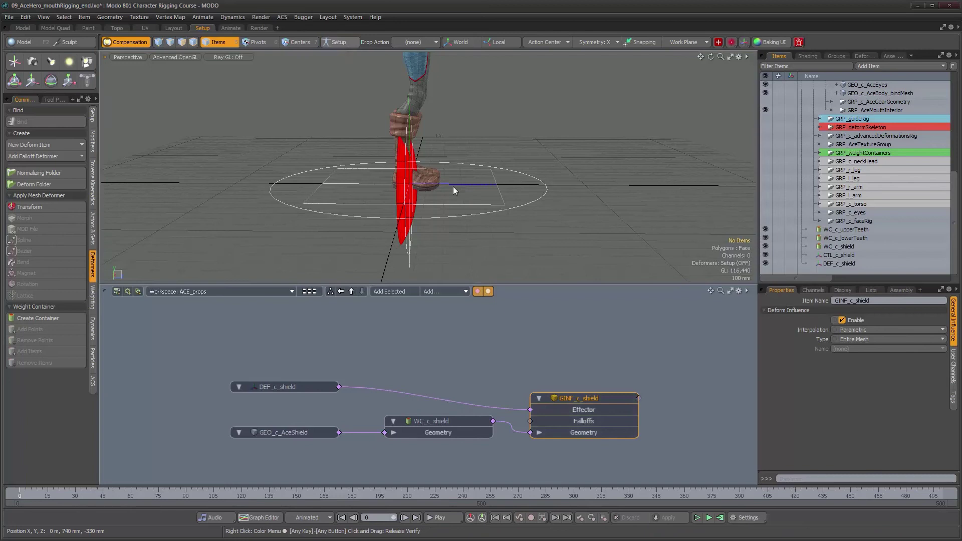
Step: Move DEF_c_shield away from the character to test whether the shield follows, and undo the move
left_click(459, 186)
key("w")
left_click_drag(447, 147, 354, 140)
key("ctrl+z")
Step: In setup mode, dynamically parent DEF_c_shield to the CTL_c_shield controller, and leave setup mode
scroll(353, 140, "up", 3)
left_click(341, 43)
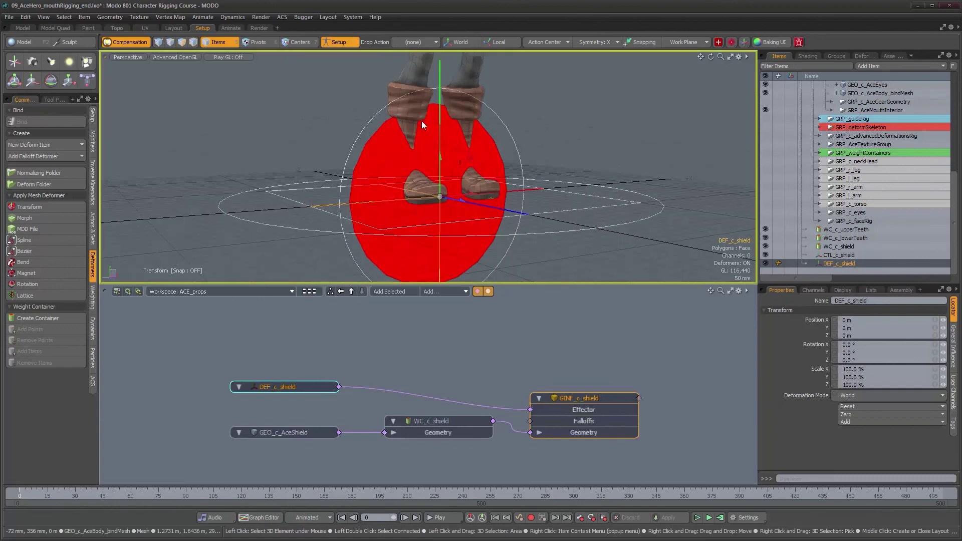
scroll(411, 120, "up", 2)
left_click_drag(410, 120, 395, 120, "alt")
left_click(371, 114, "shift")
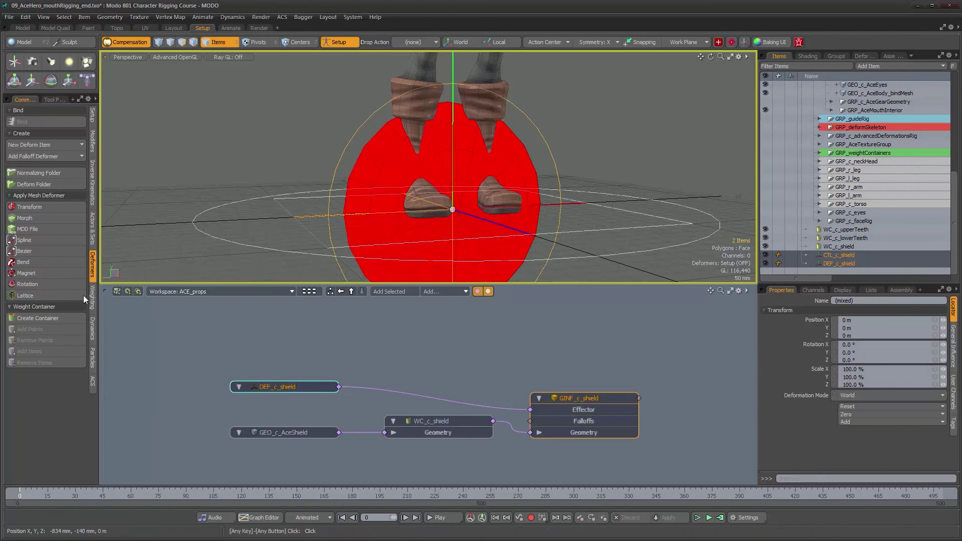
left_click(94, 143)
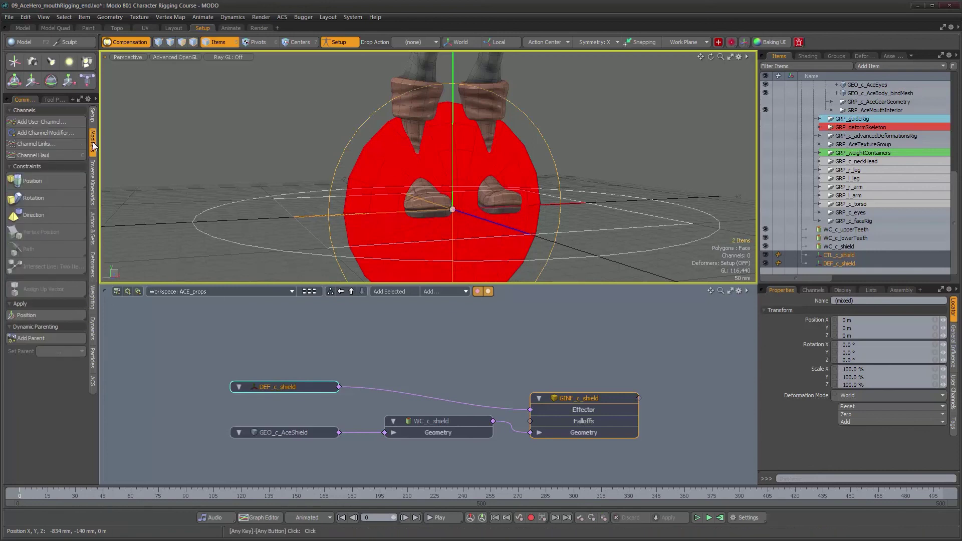
left_click(57, 338)
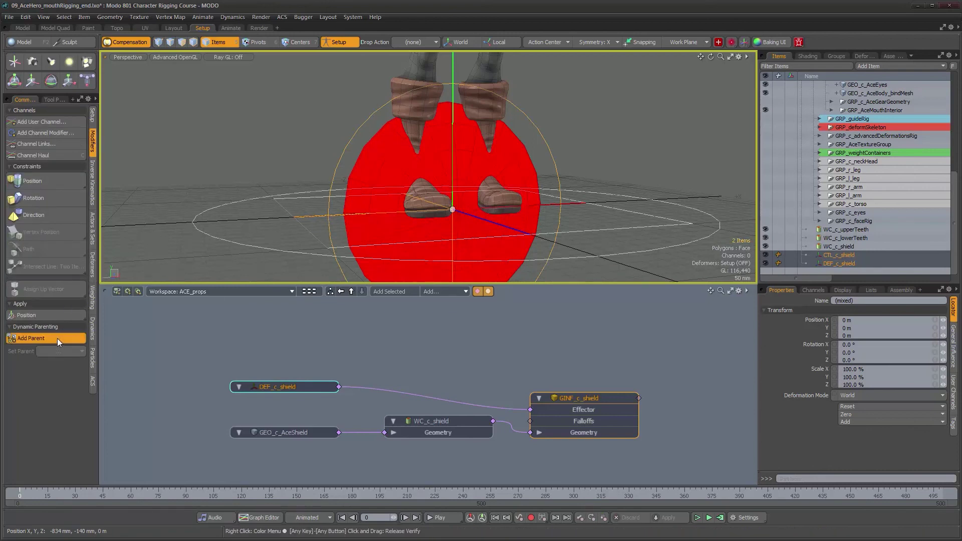
left_click(337, 42)
Step: Add draw options to CTL_c_shield and set its user wireframe color to light cyan (0.26, 0.95, 1.0)
left_click(367, 119)
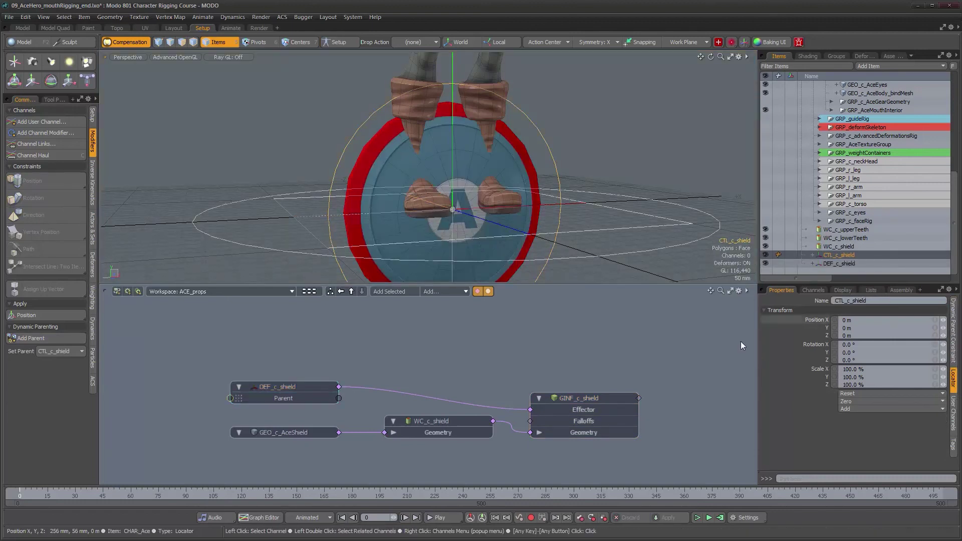
left_click(648, 358)
left_click(601, 205)
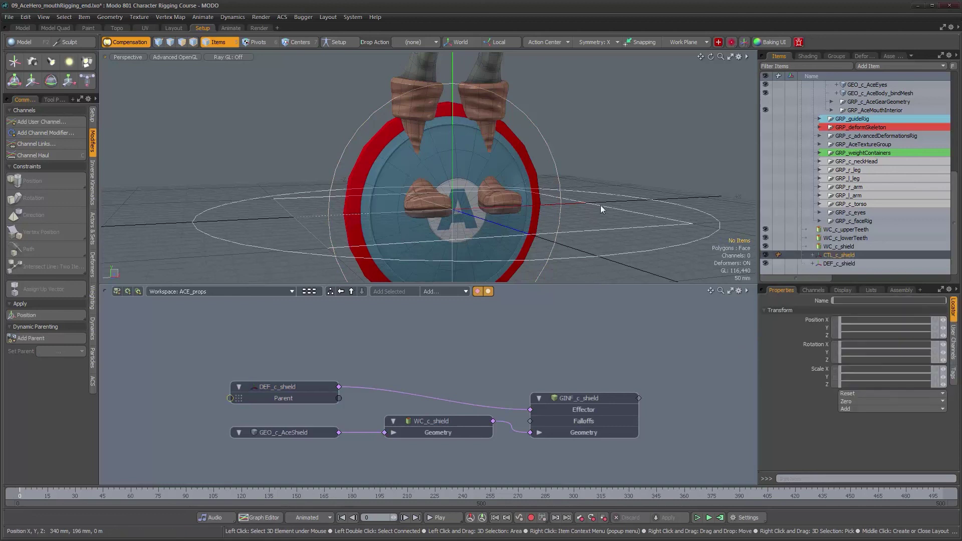
left_click(842, 290)
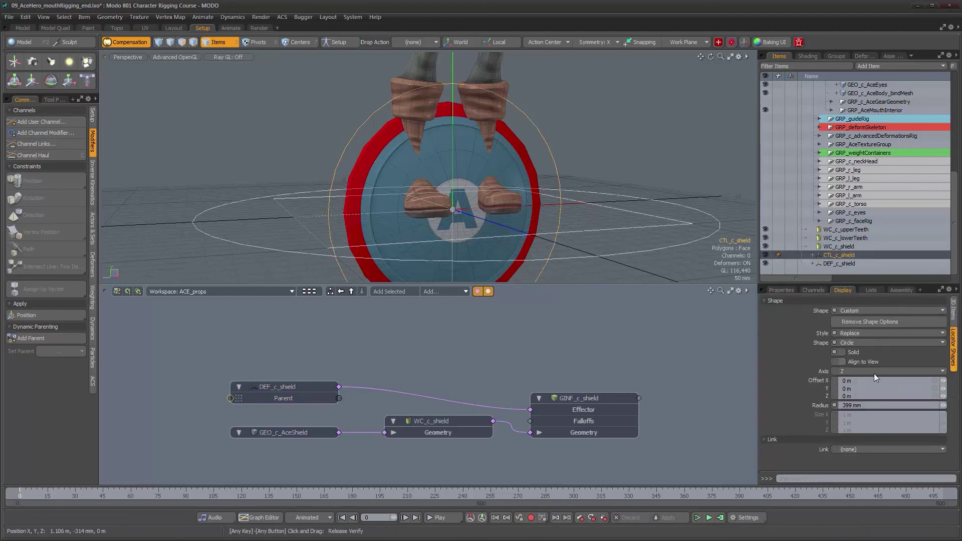
left_click(953, 308)
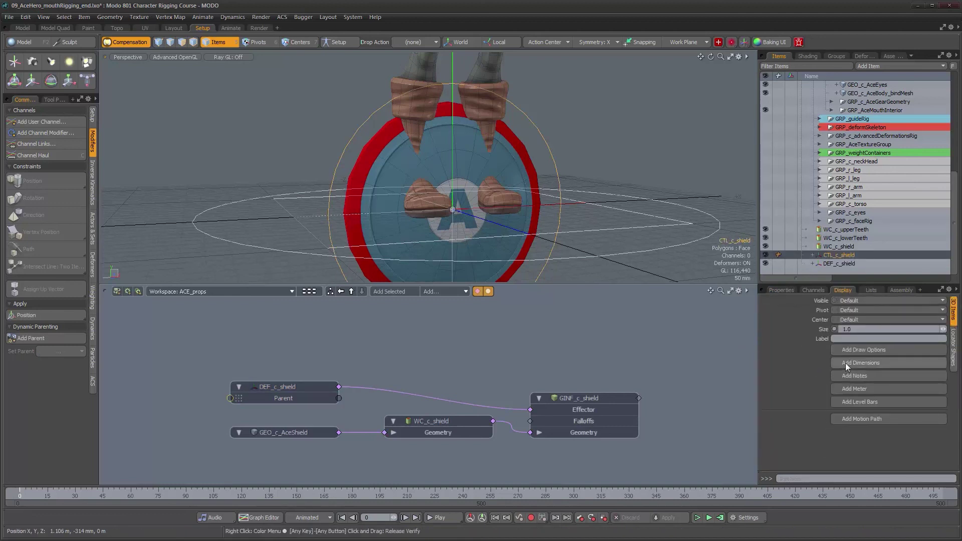
left_click(850, 350)
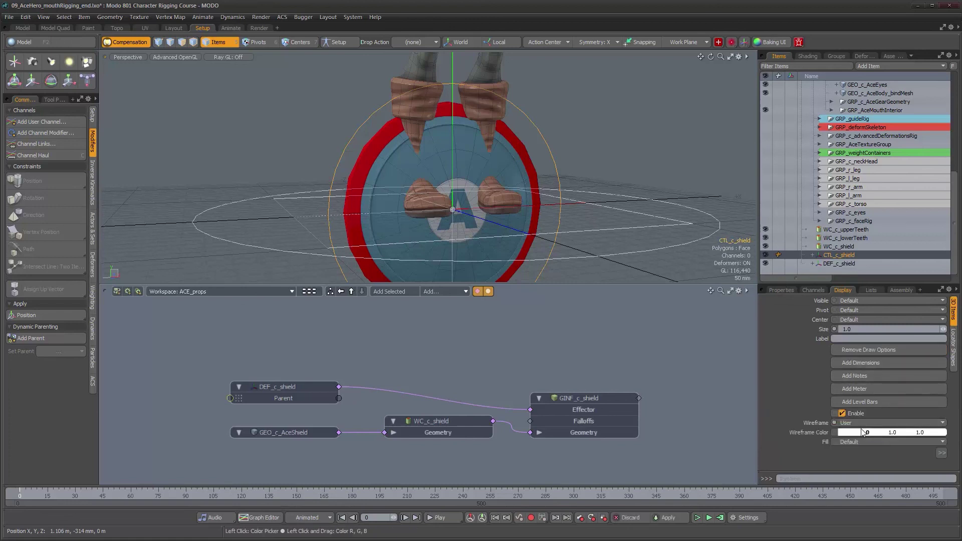
left_click(852, 432)
left_click(545, 369)
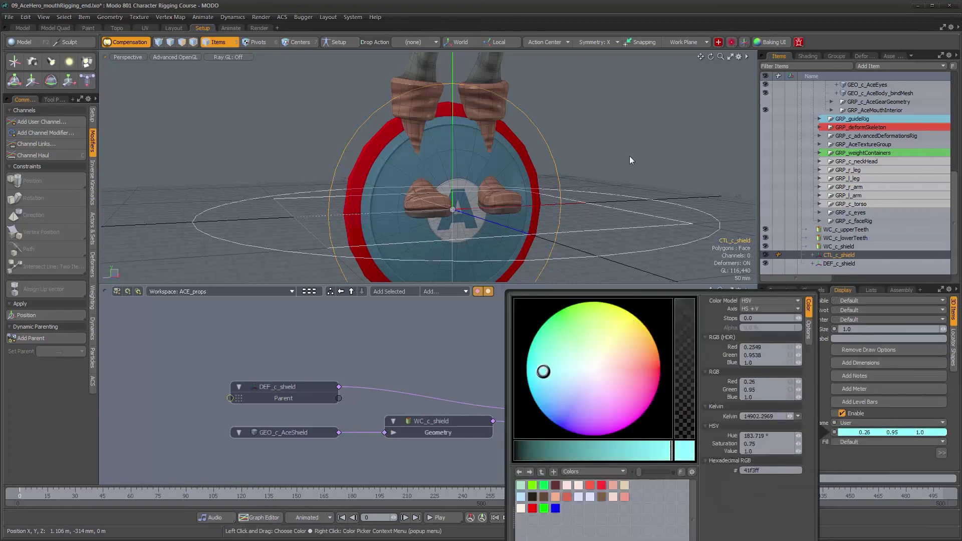
left_click(607, 169)
Step: Test the shield rig by moving CTL_c_shield in front of the character, undo the move, and drop the Transform tool
left_click_drag(607, 170, 625, 174, "alt")
scroll(624, 175, "down", 5)
middle_click_drag(575, 195, 466, 212, "alt")
right_click_drag(466, 212, 557, 215, "alt")
left_click(467, 233)
left_click_drag(467, 232, 508, 192, "alt")
key("w")
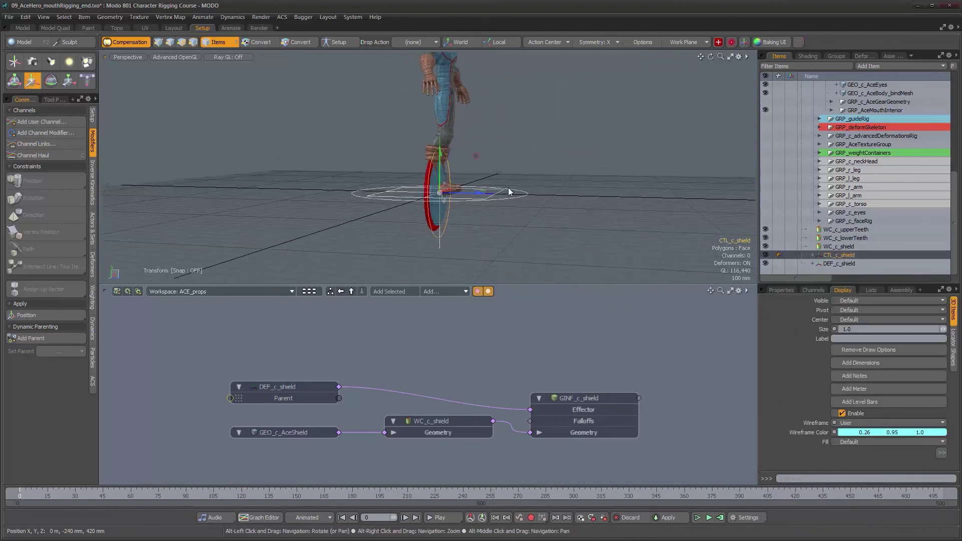
left_click_drag(476, 156, 442, 132)
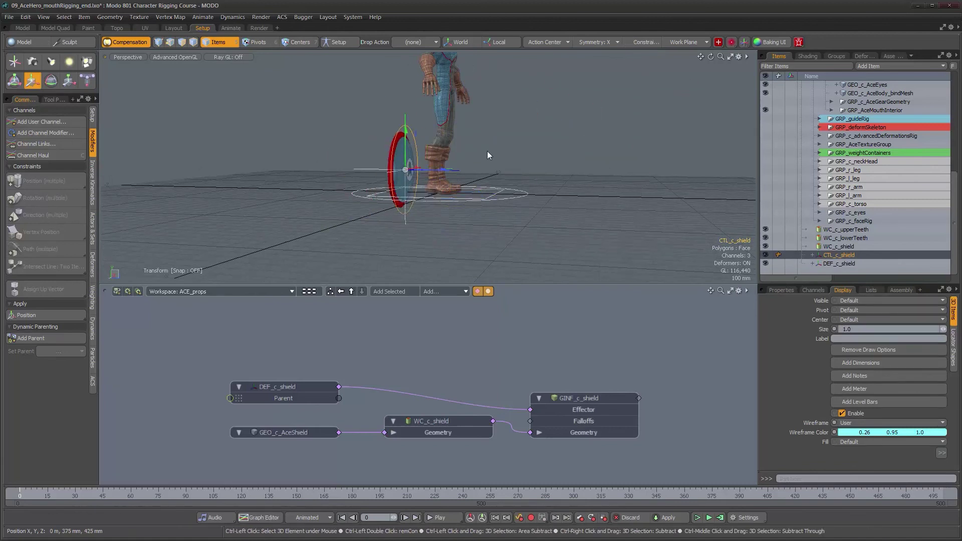
key("ctrl+z")
left_click_drag(487, 151, 423, 167, "alt")
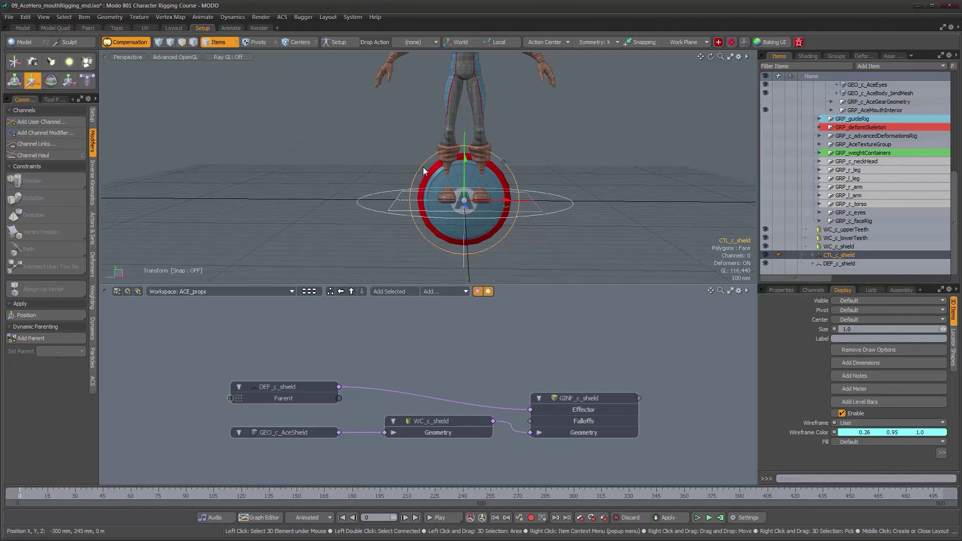
key("q")
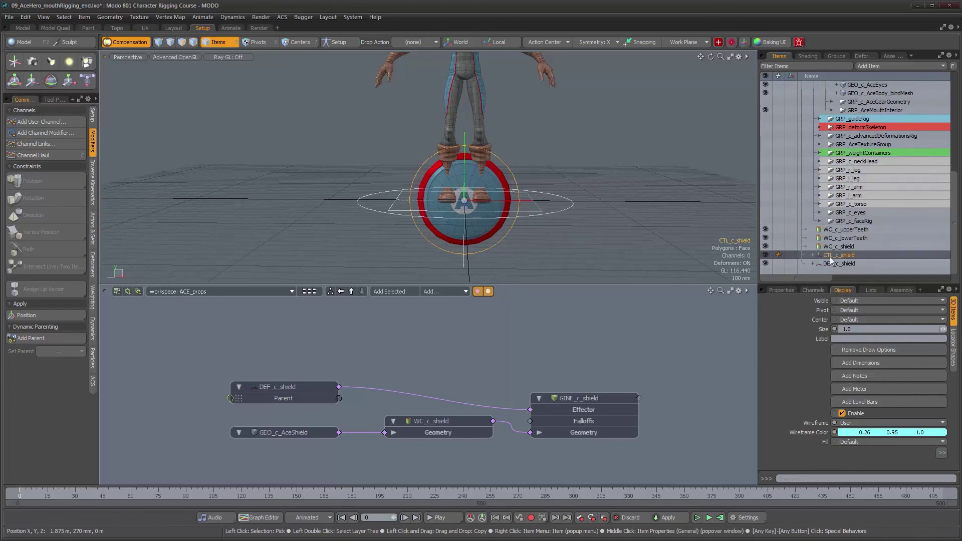
Step: Parent the weight containers WC_c_upperTeeth, WC_c_lowerTeeth and WC_c_shield to GRP_weightContainers
left_click(846, 247)
left_click(846, 230, "shift")
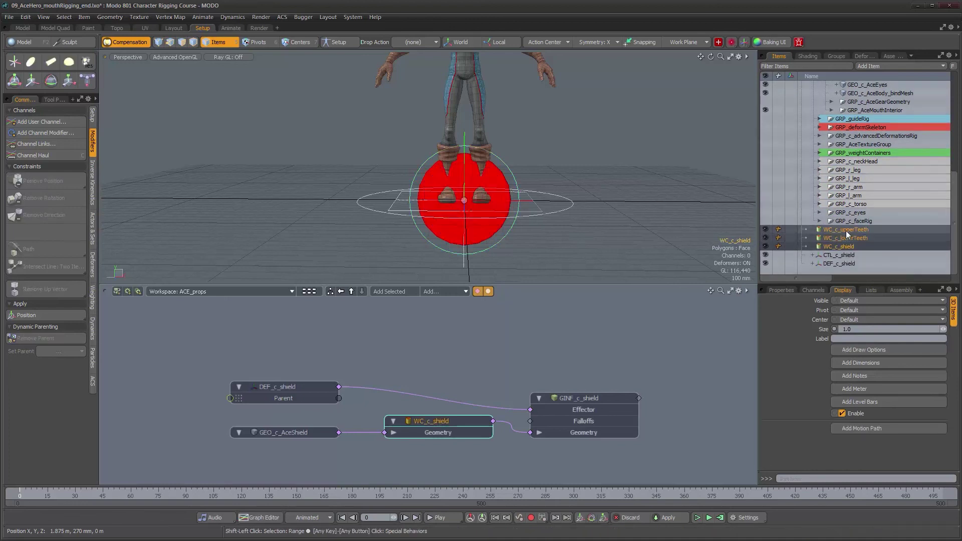
scroll(863, 253, "up", 3)
scroll(864, 252, "up", 4)
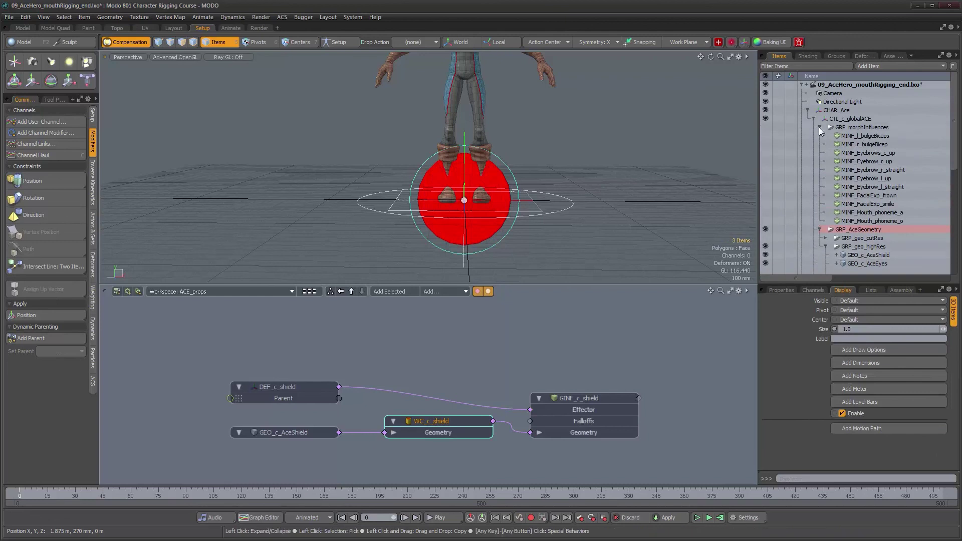
scroll(826, 183, "down", 6)
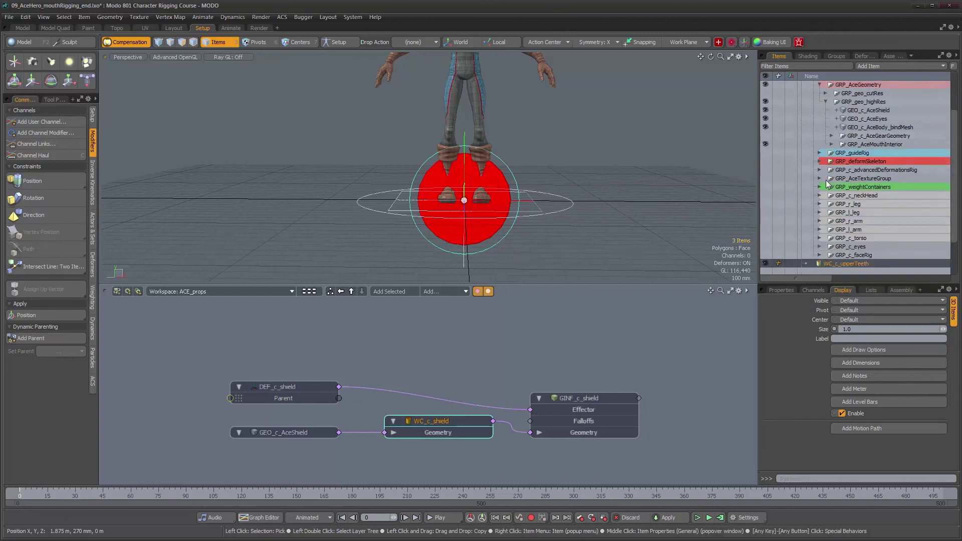
scroll(862, 229, "down", 2)
left_click_drag(853, 223, 866, 154)
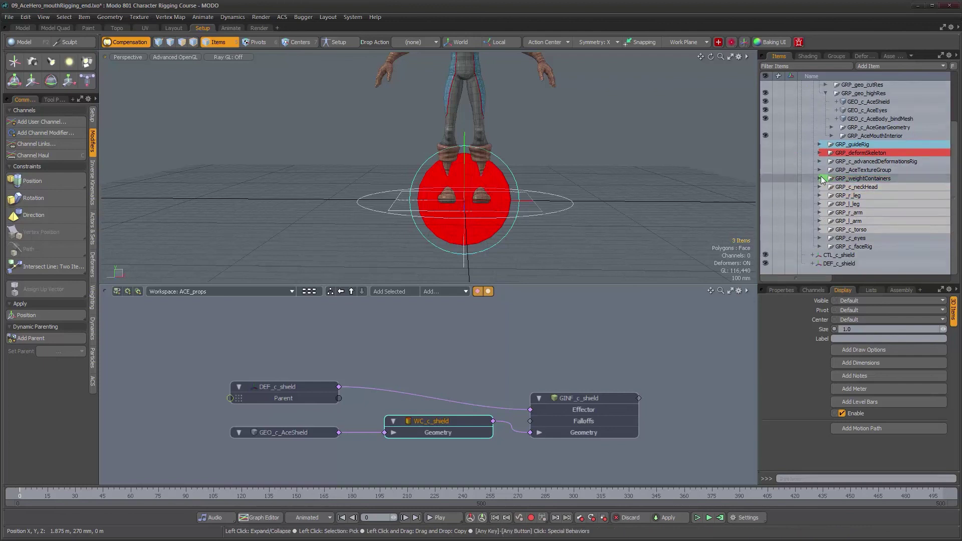
Step: Inside GRP_weightContainers, rename the two teeth weight containers as WEC_c_upperTeeth and WEC_c_lowerTeeth
left_click(819, 179)
scroll(871, 173, "down", 3)
mouse_move(954, 175)
left_mouse_down()
mouse_move(955, 219)
mouse_move(954, 157)
left_mouse_up()
left_click(849, 138)
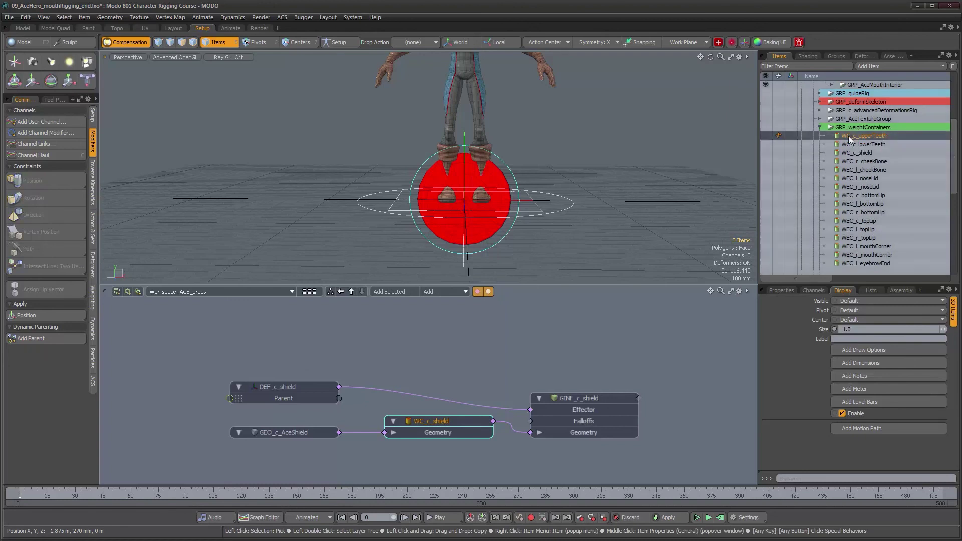
left_click(849, 138)
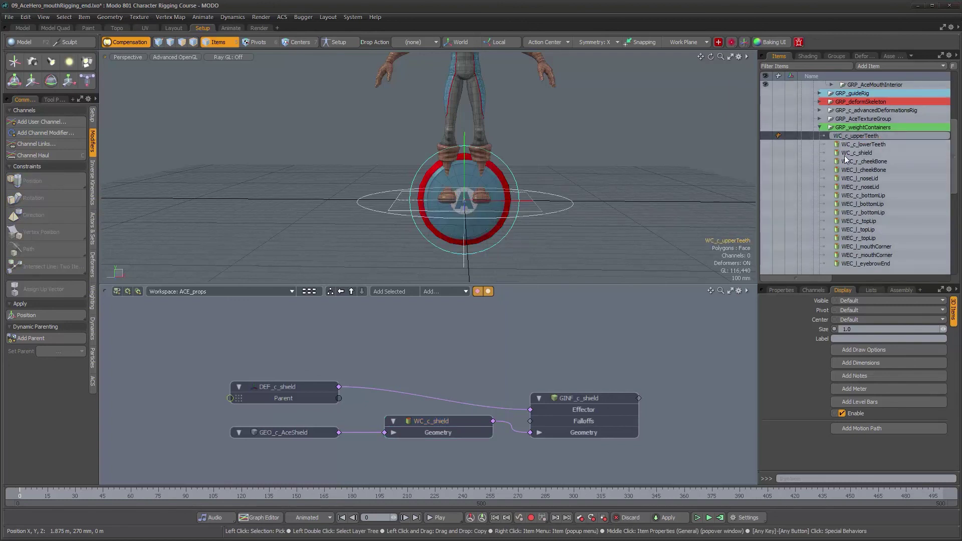
type("E")
key("Return")
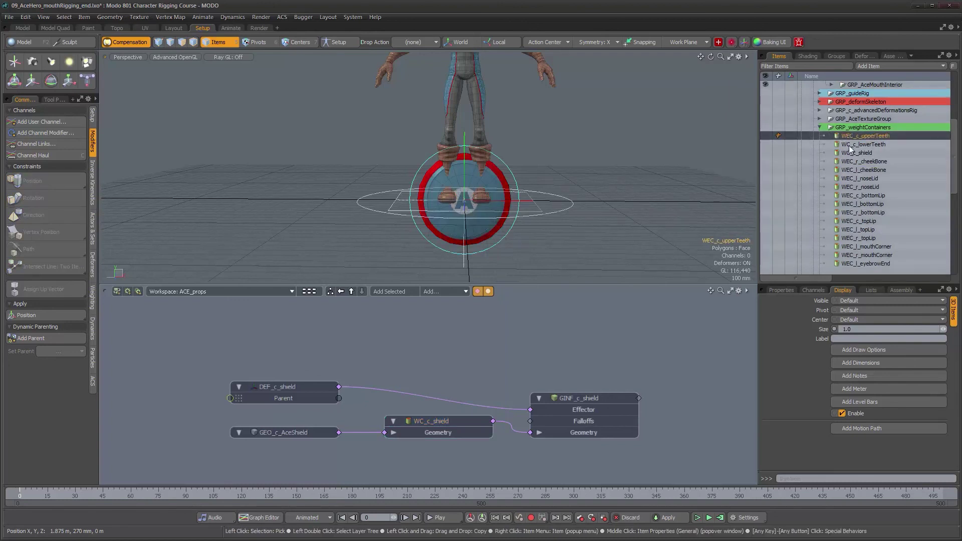
left_click(848, 145)
left_click(846, 146)
type("E")
key("Return")
Step: Rename WC_c_shield as WEC_c_shield and collapse the GRP_weightContainers group
left_click(847, 153)
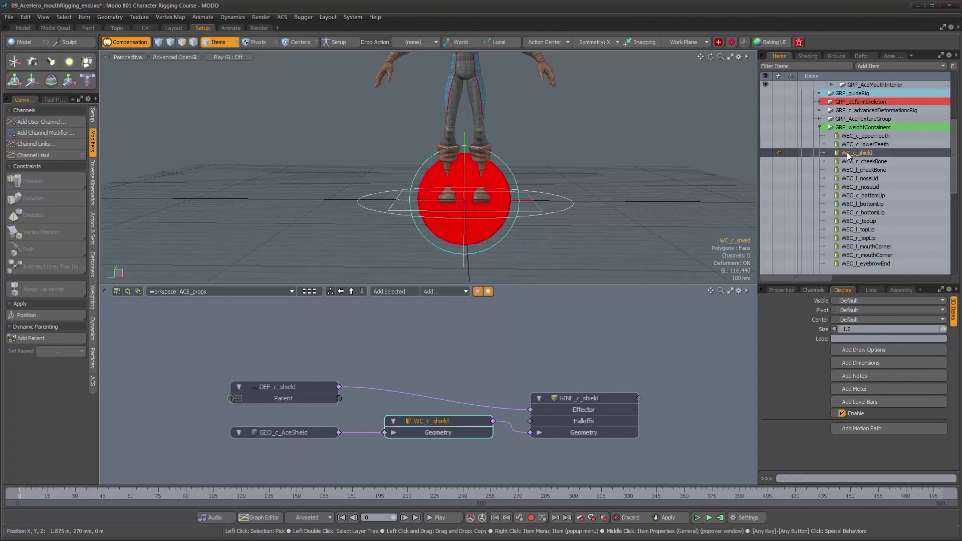
left_click(846, 156)
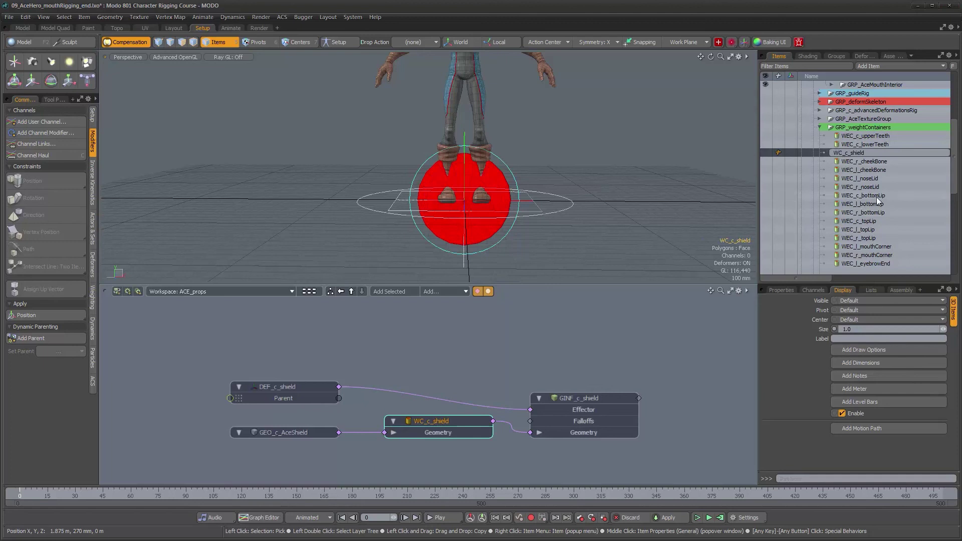
type("E")
key("Return")
left_click_drag(953, 166, 954, 170)
scroll(918, 183, "down", 3)
scroll(918, 182, "up", 2)
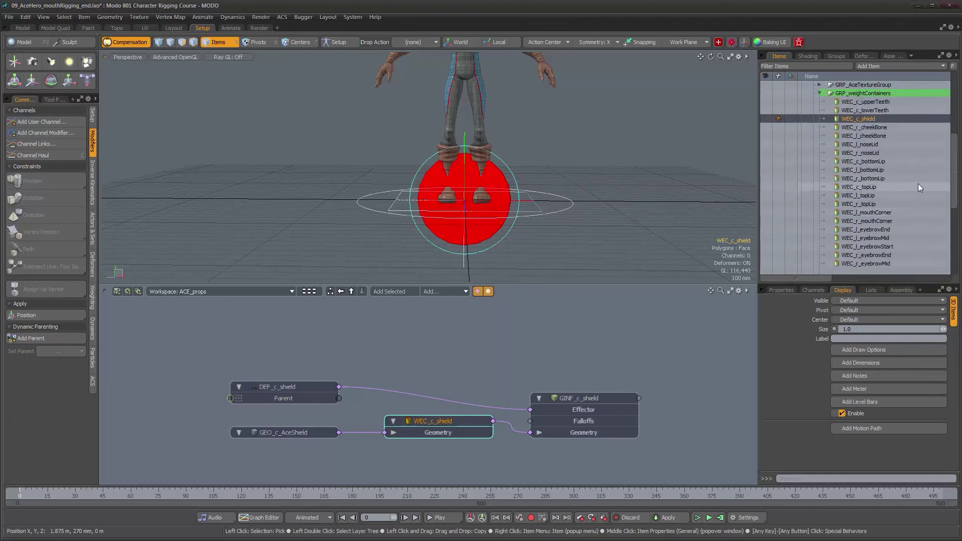
left_click(819, 94)
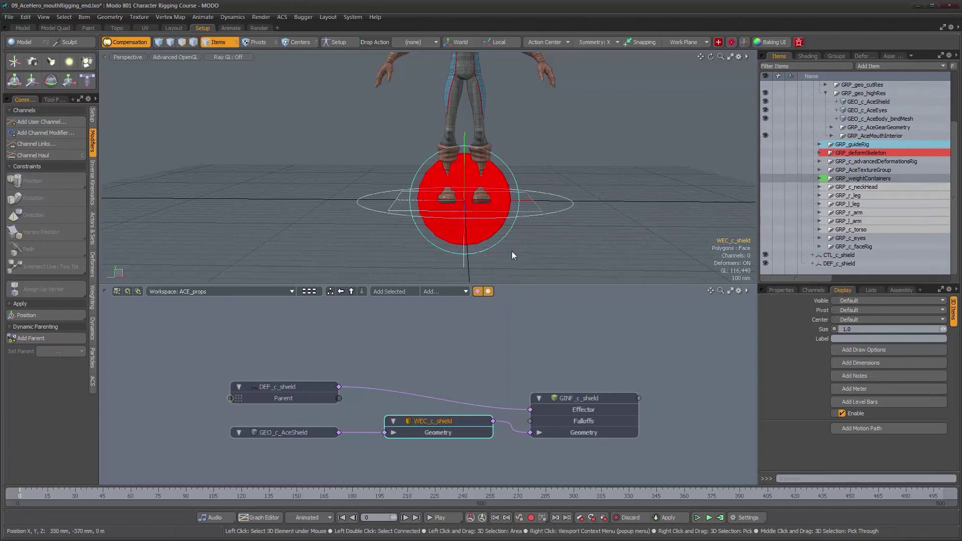
left_click_drag(513, 251, 569, 250, "alt")
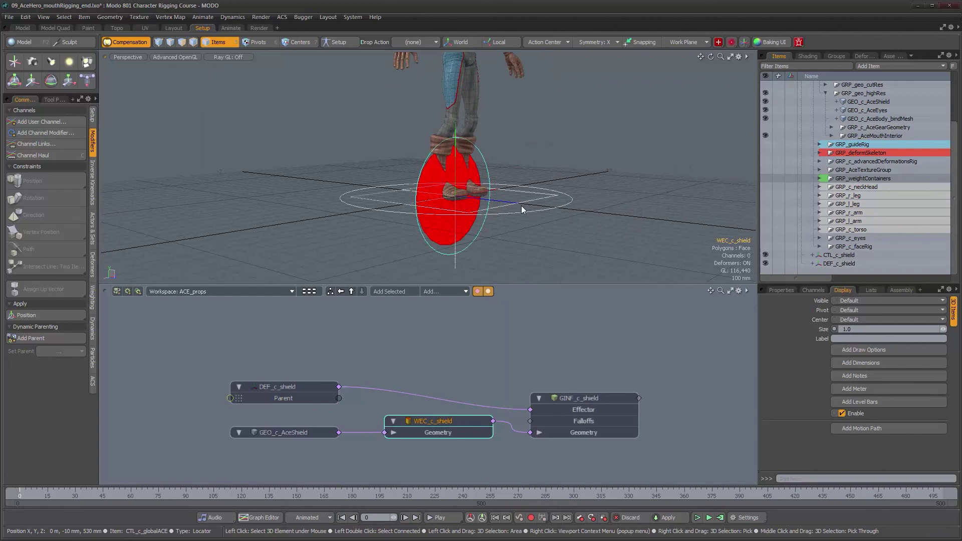
mouse_move(538, 211)
left_mouse_down("alt")
mouse_move(524, 213)
mouse_move(546, 214)
left_mouse_up("alt")
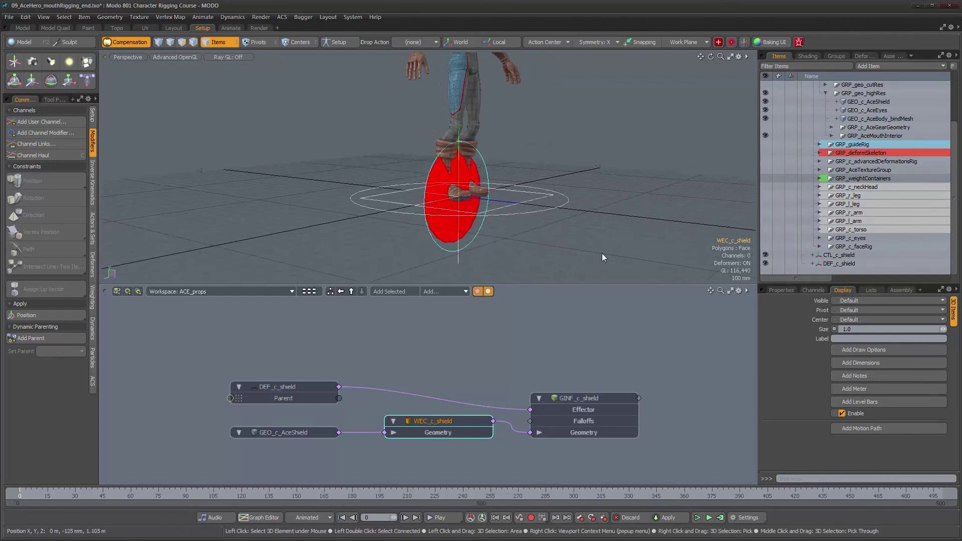
left_click(592, 398)
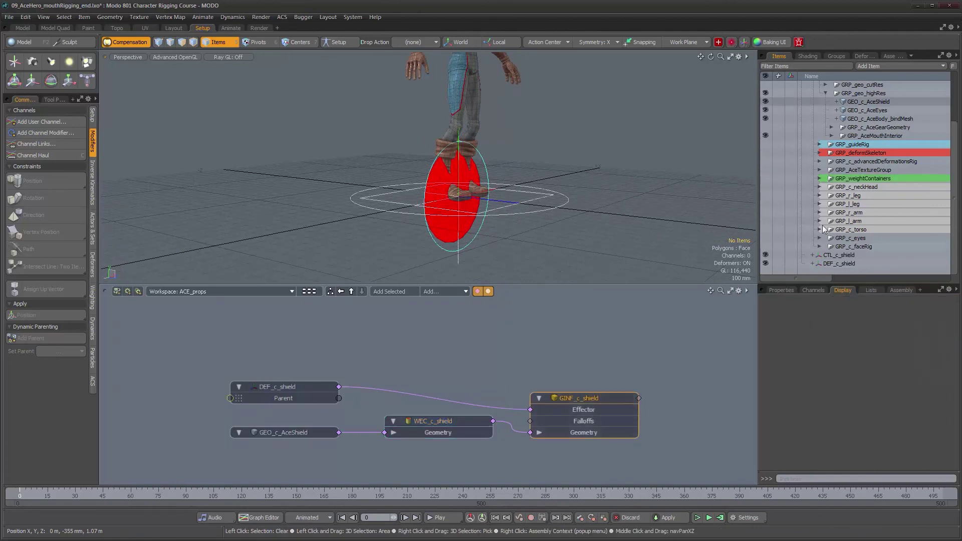
left_click(845, 262)
left_click_drag(527, 209, 530, 210, "alt")
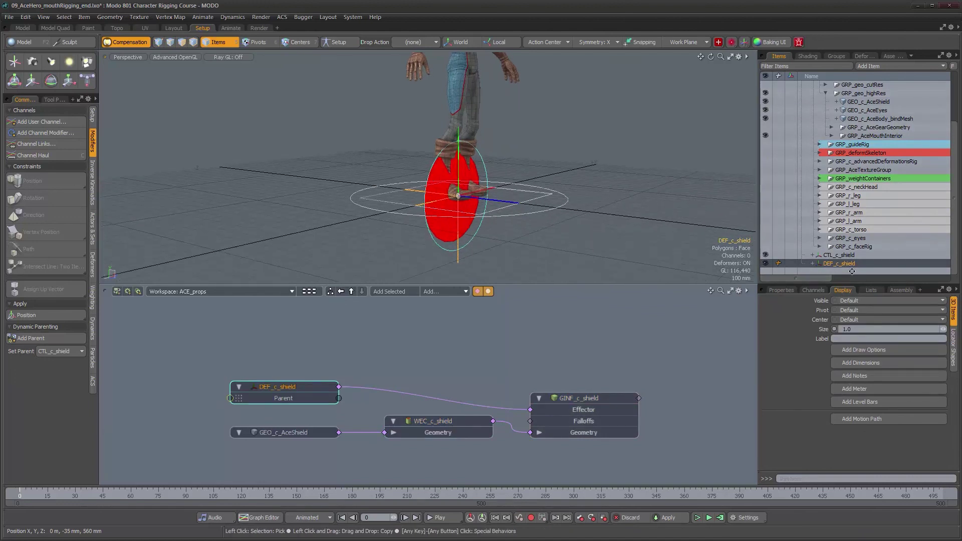
Step: Collapse GRP_geo_highRes and its parent group GRP_AceGeometry in the item hierarchy
scroll(847, 261, "up", 4)
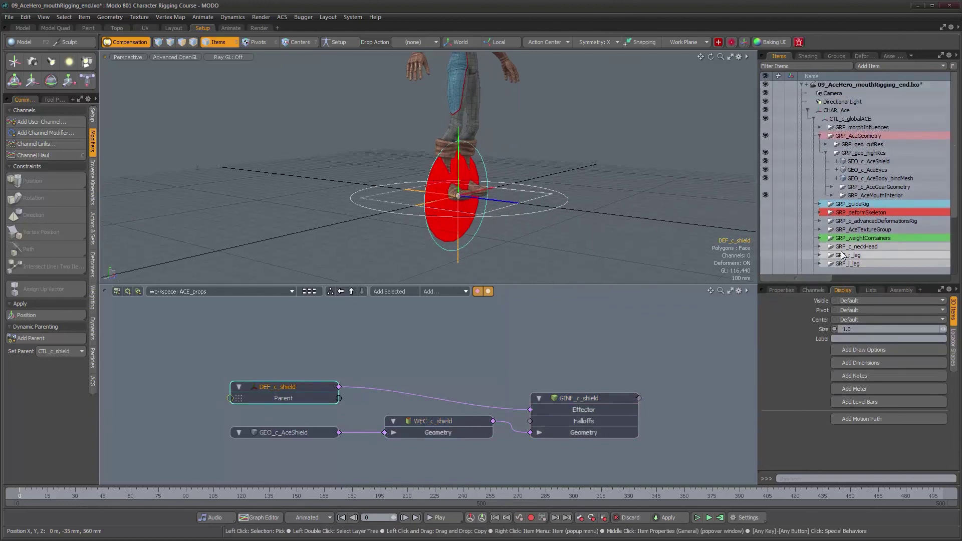
left_click(824, 152)
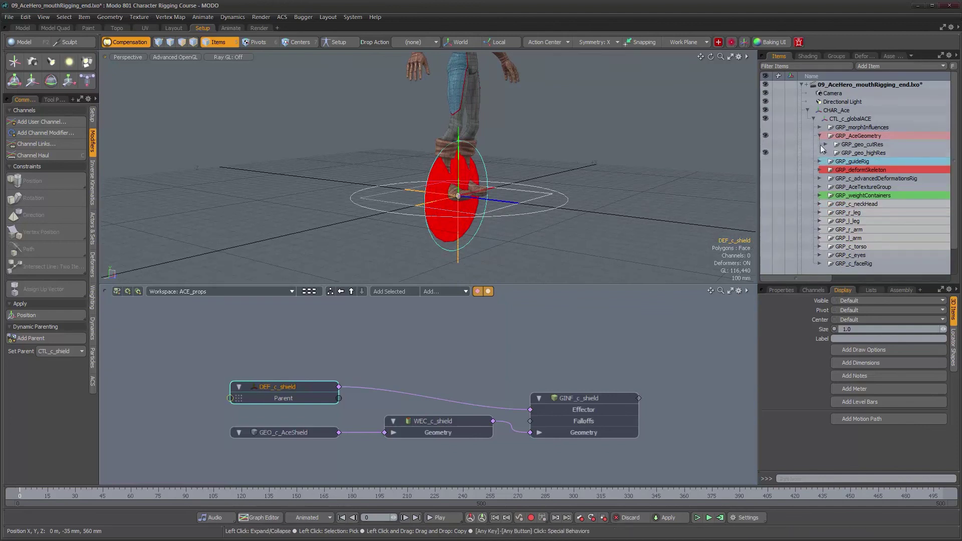
left_click(820, 135)
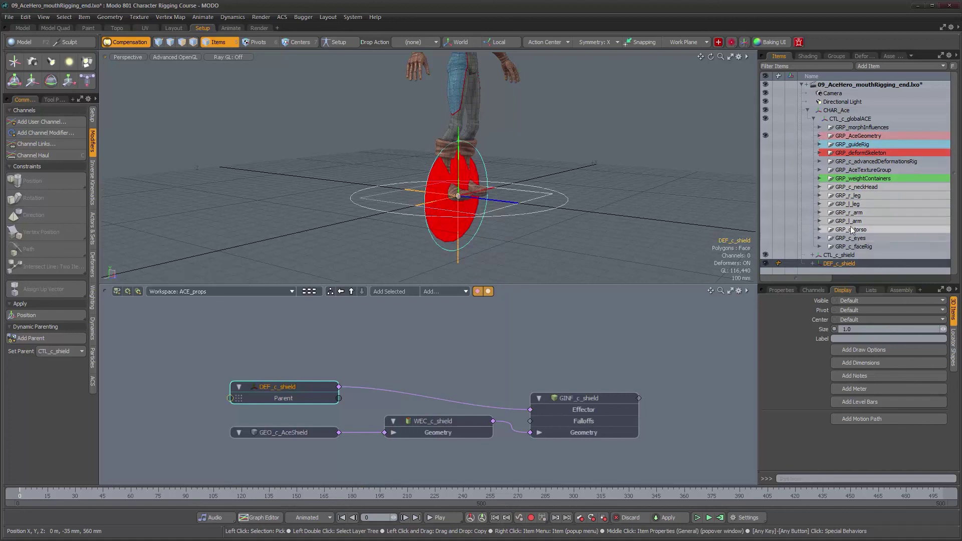
Step: Add a group locator under CTL_c_globalACE and name it GRP_propDeformers
left_click(845, 121)
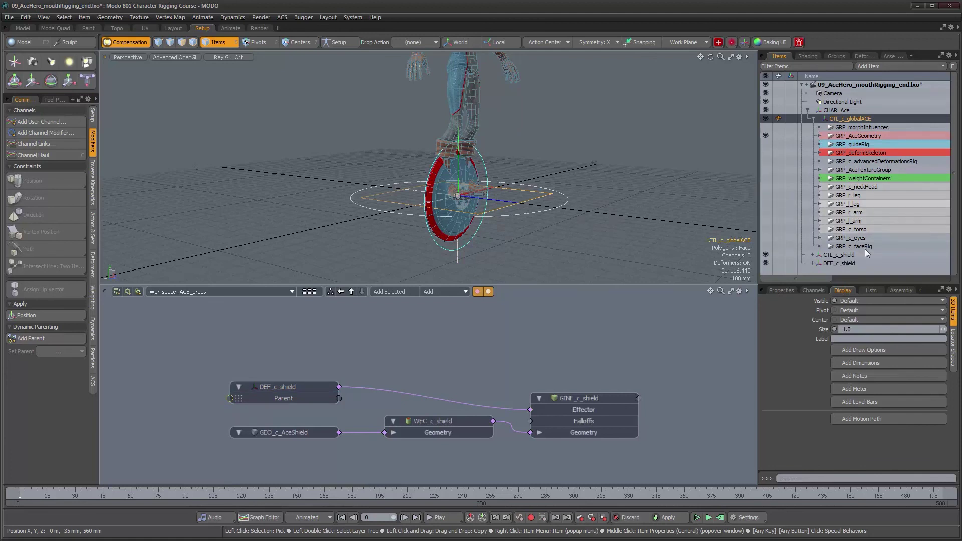
left_click(888, 64)
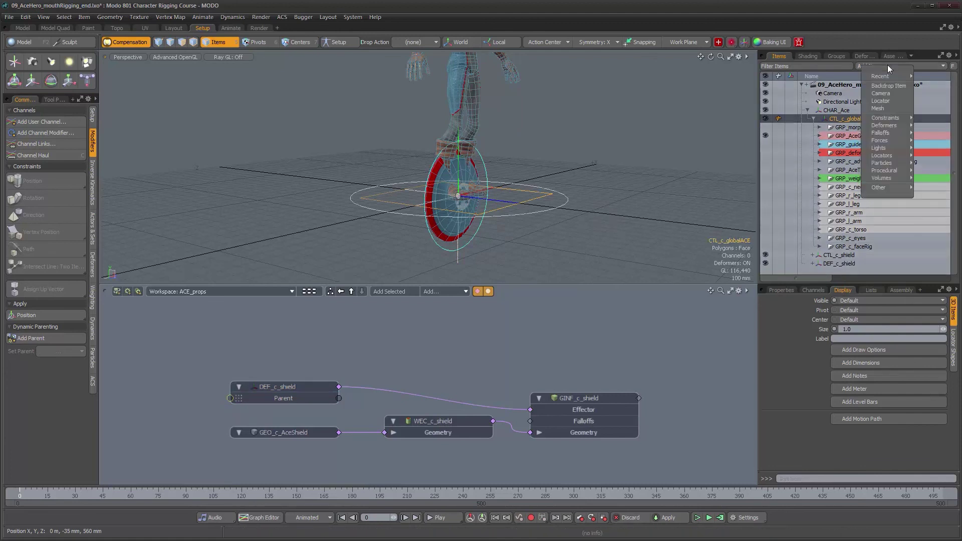
mouse_move(887, 76)
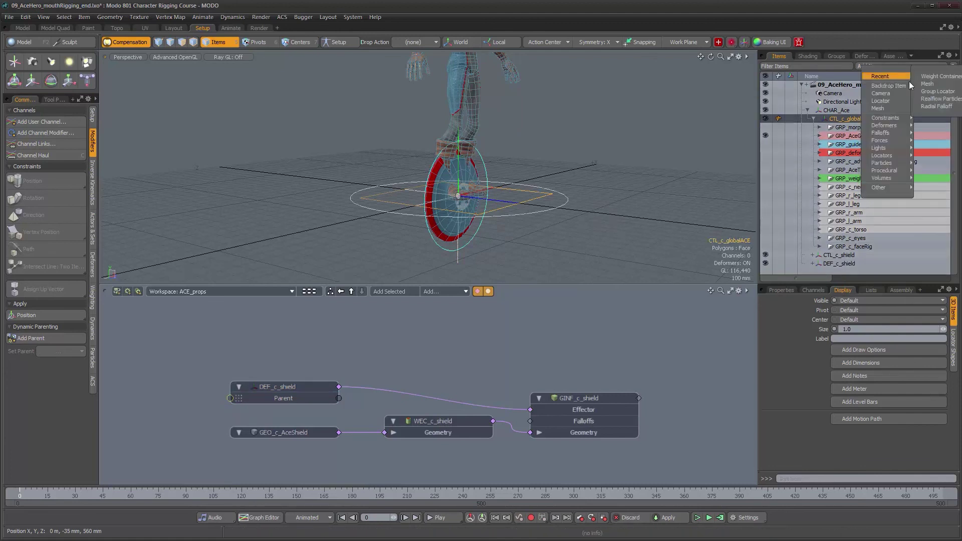
left_click(935, 91)
left_click_drag(843, 122, 843, 129)
double_click(844, 129)
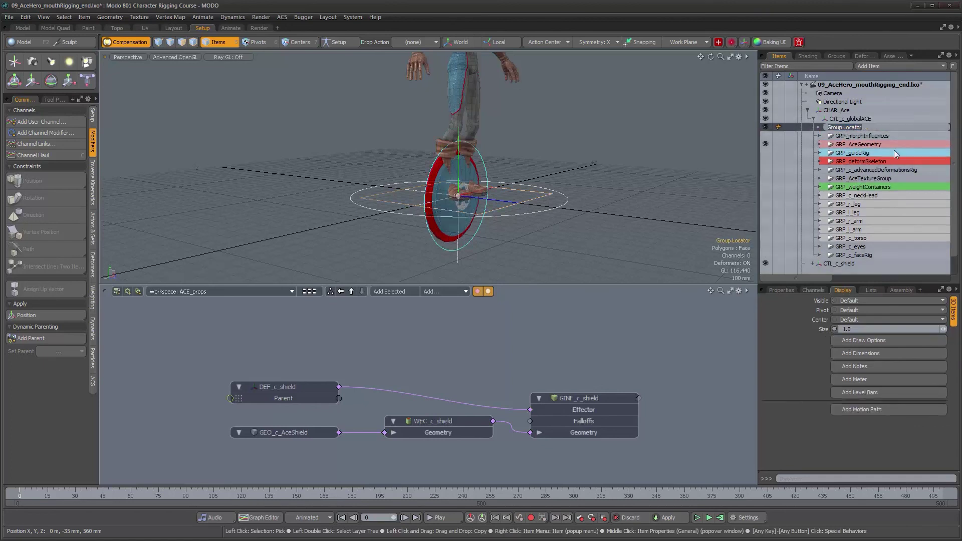
type("GRP_propDeformers")
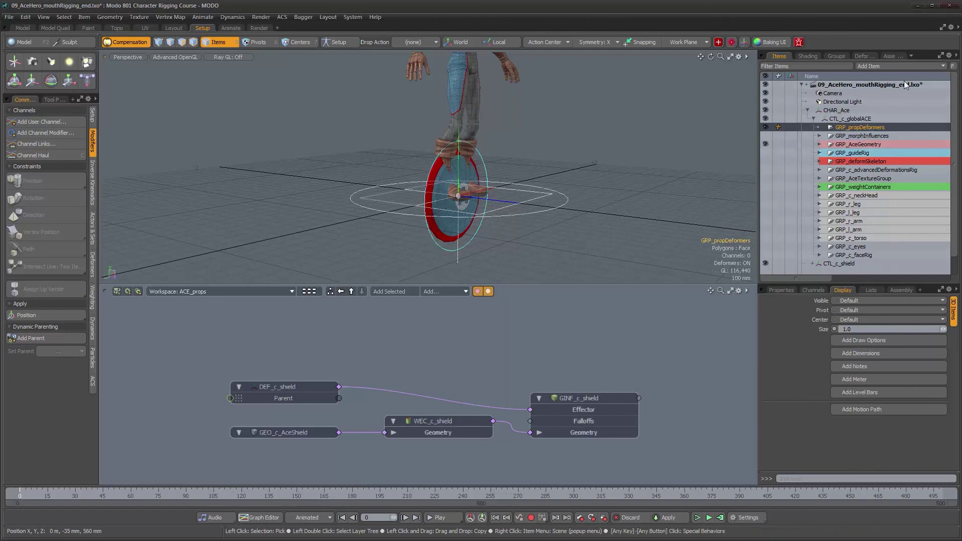
Step: Add a second group locator under CTL_c_globalACE and name it GRP_propControls
left_click(900, 65)
mouse_move(897, 23)
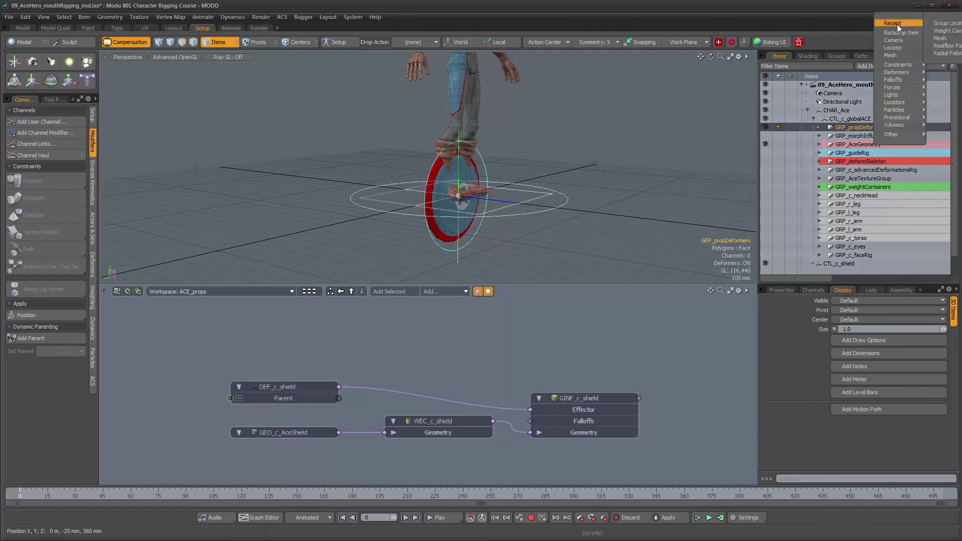
left_click(957, 25)
left_click(849, 128)
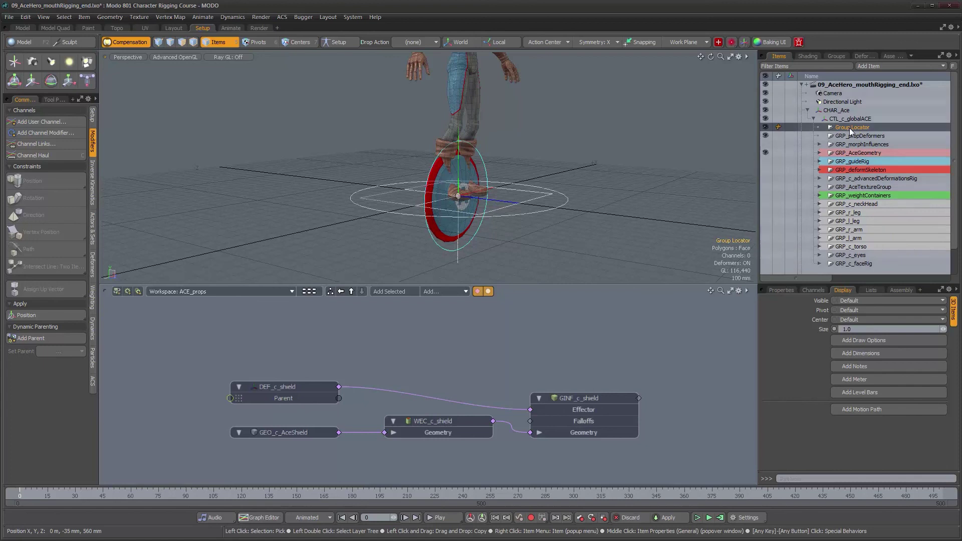
type("GRP_propControls")
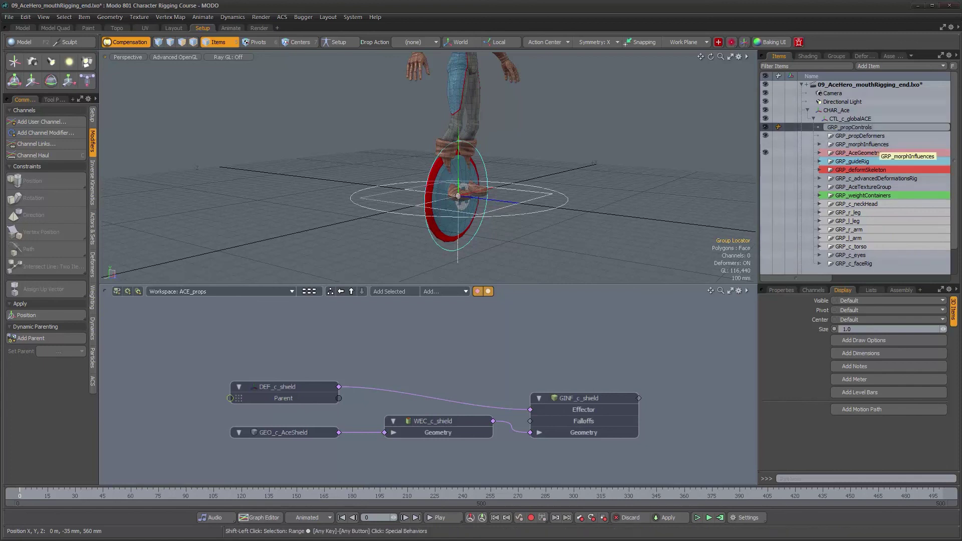
key("Return")
Step: Parent the CTL_c_shield controller to the GRP_propControls group
scroll(877, 257, "down", 2)
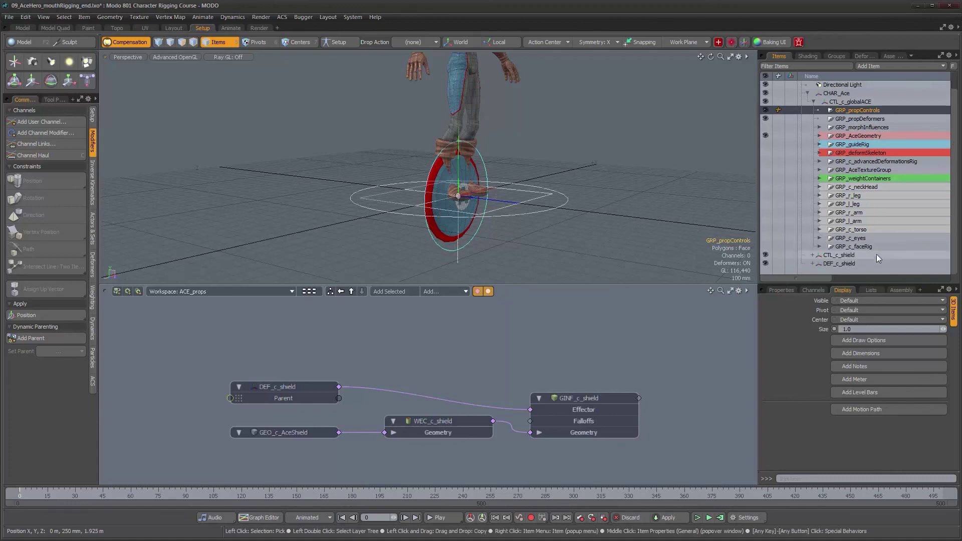
left_click(834, 256)
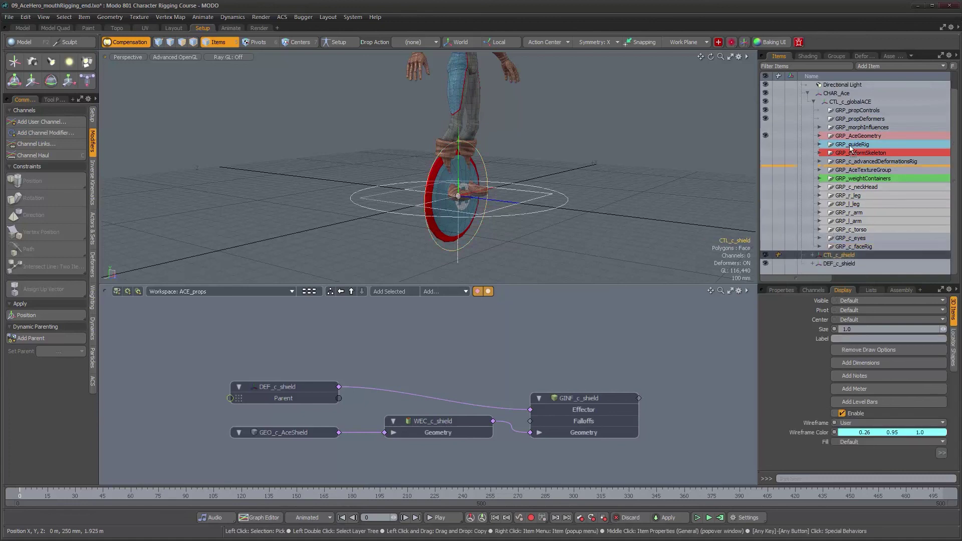
left_click_drag(856, 111, 856, 112)
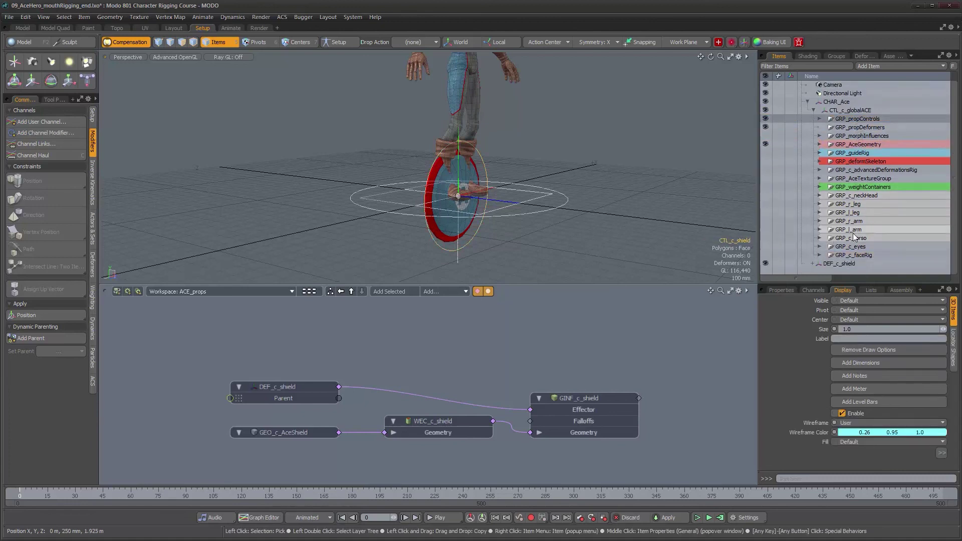
Step: Parent DEF_c_shield to GRP_propDeformers and collapse both prop groups
left_click(824, 265)
left_click_drag(824, 265, 858, 128)
left_click(820, 137)
left_click(820, 136)
left_click(821, 128)
left_click(820, 127)
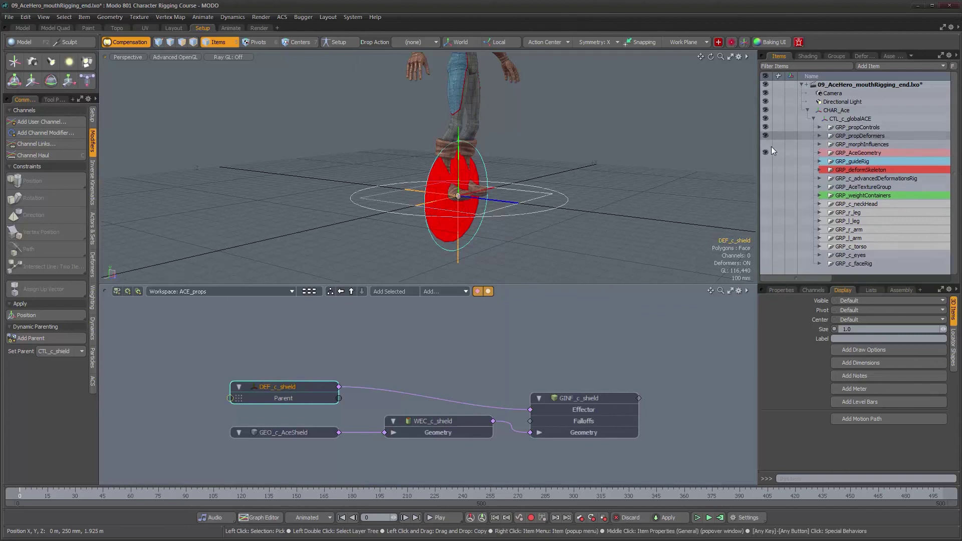
Step: Test the grouped shield rig by rotating CTL_c_shield in several directions, undo each rotation, and drop the tool
left_click_drag(538, 205, 490, 211, "alt")
left_click(491, 237)
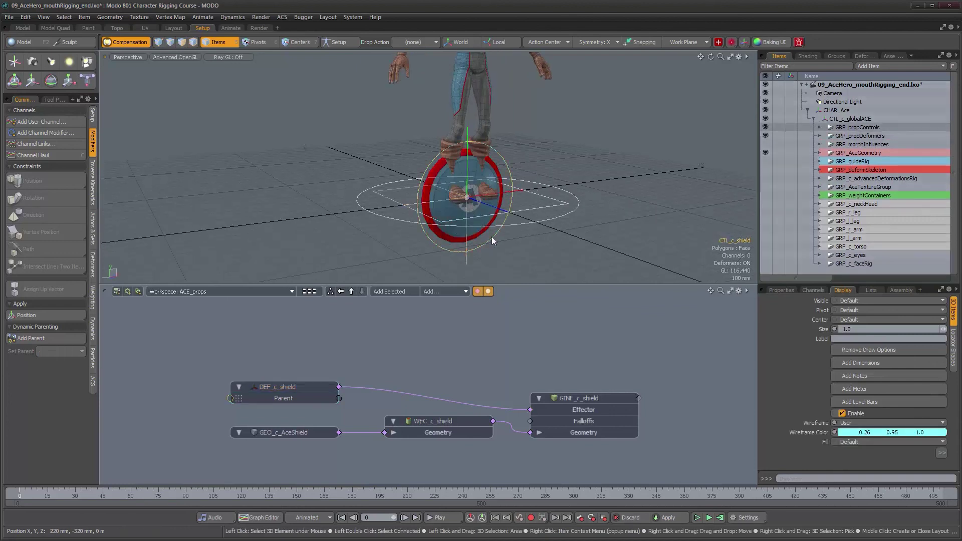
key("e")
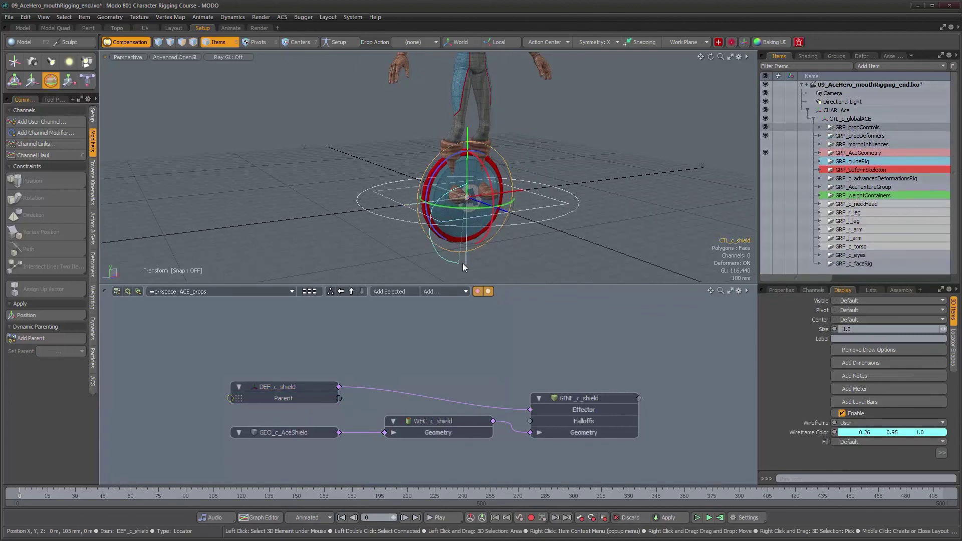
right_click_drag(518, 236, 510, 174)
key("ctrl+z")
left_click_drag(509, 173, 525, 170, "alt")
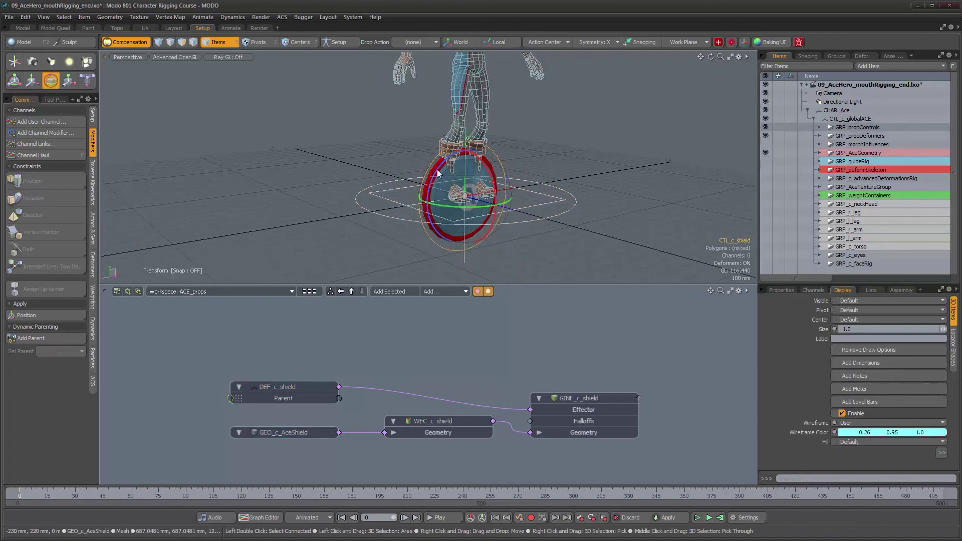
left_click_drag(427, 203, 433, 220)
key("ctrl+z")
left_click_drag(490, 175, 580, 163)
key("ctrl+z")
key("space")
Step: Check the transform values of CTL_c_shield and view the whole character with the shield from the front
left_click(788, 292)
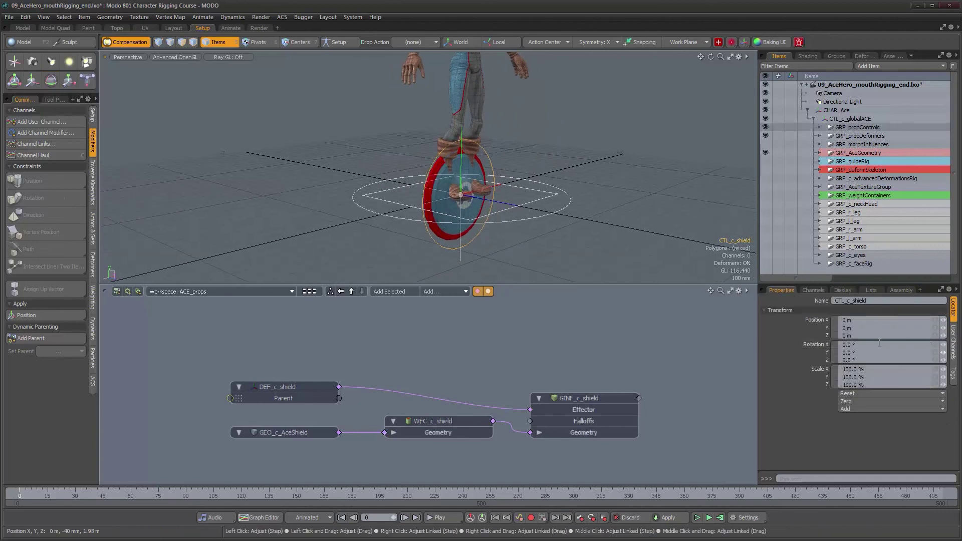
left_click_drag(520, 124, 489, 129, "alt")
left_click_drag(528, 188, 488, 189, "ctrl+alt")
left_click_drag(488, 189, 425, 209, "alt+shift")
scroll(437, 212, "up", 1)
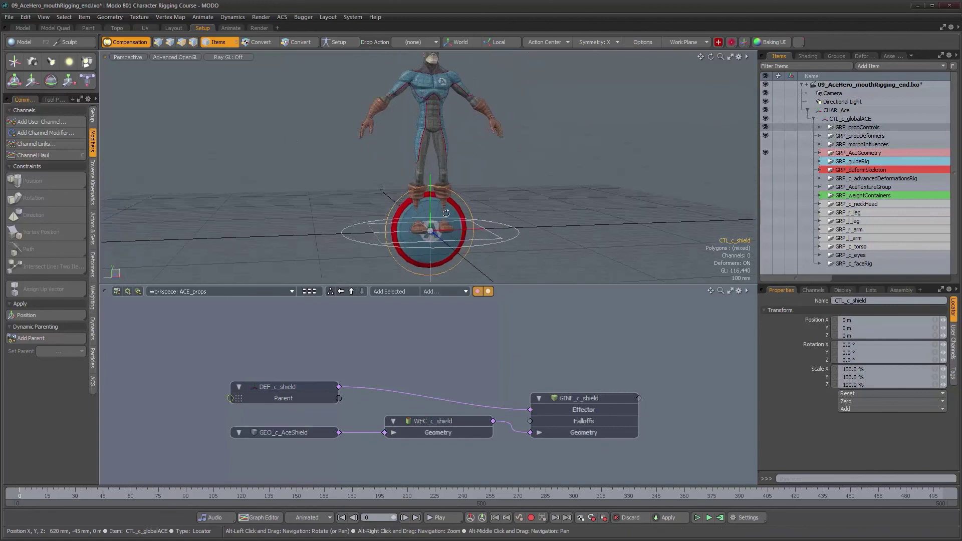